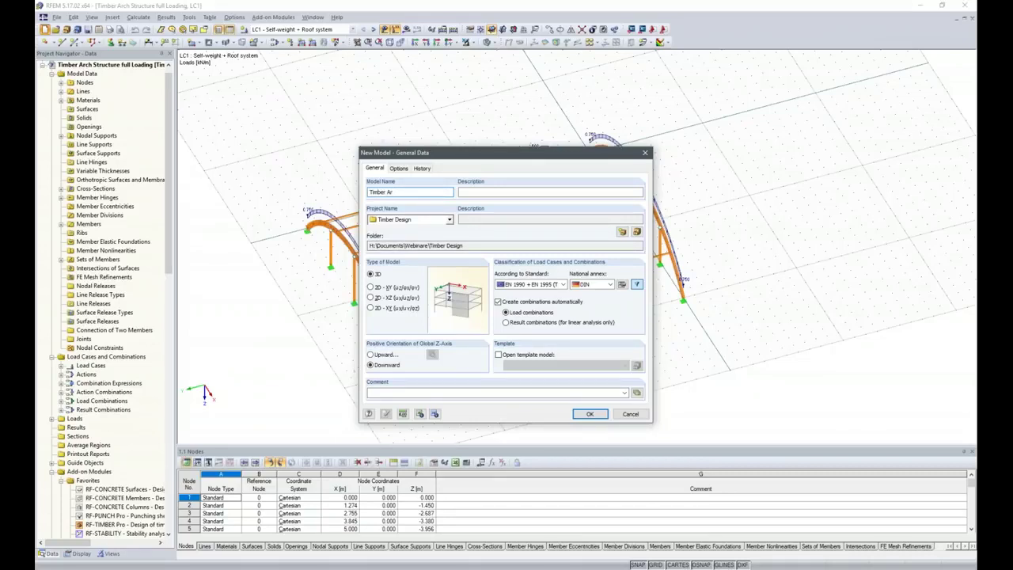
Name the new model Timber Arch Structure and keep EN 1990 + EN 1995 as the standard for load cases and combinations.
type("ructure")
left_click(564, 286)
left_click(564, 287)
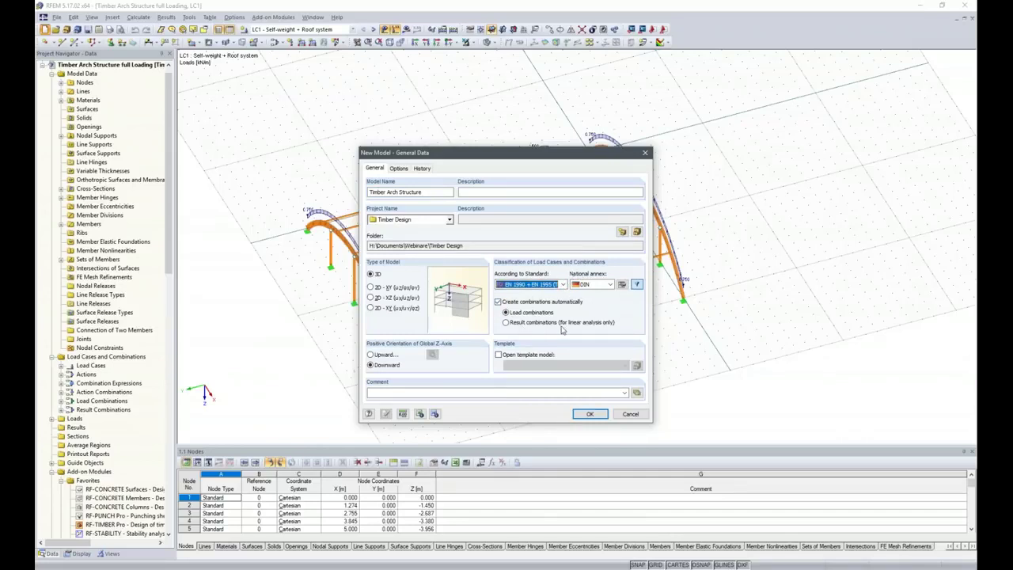
Import the timber deformation coefficient for Service Class 1 in the standard's construction factors, and create the model.
left_click(622, 285)
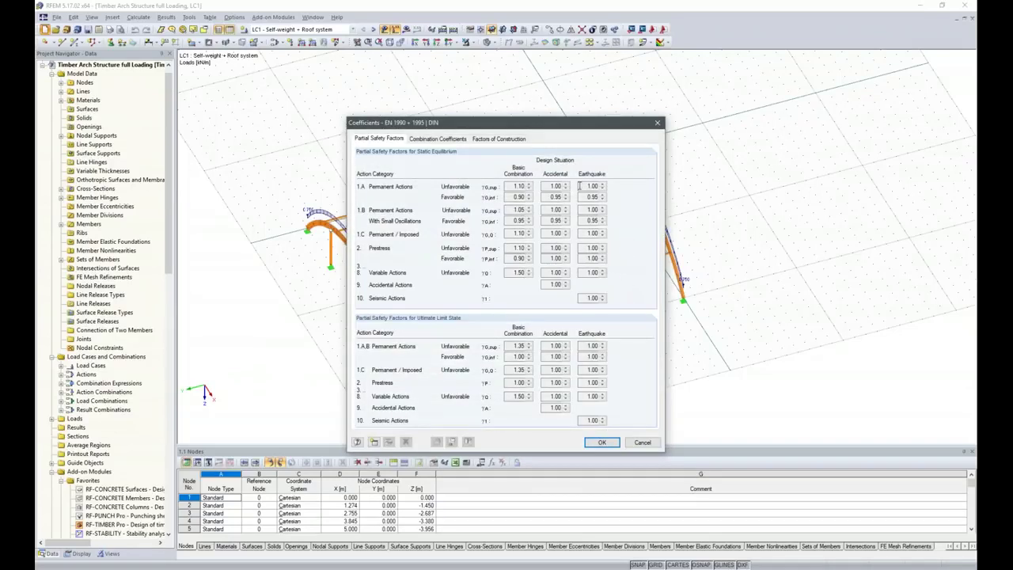
left_click(437, 141)
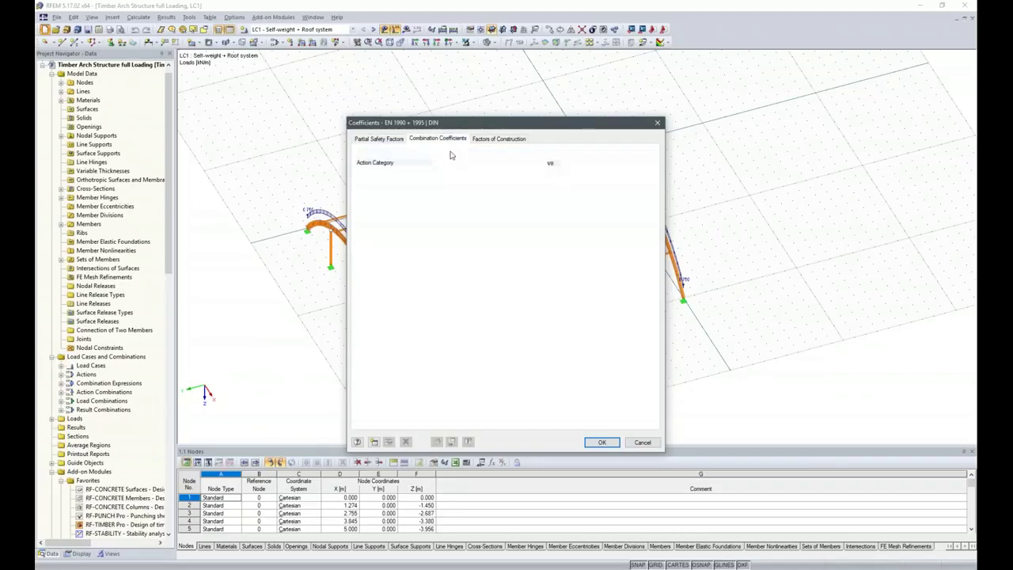
left_click(511, 141)
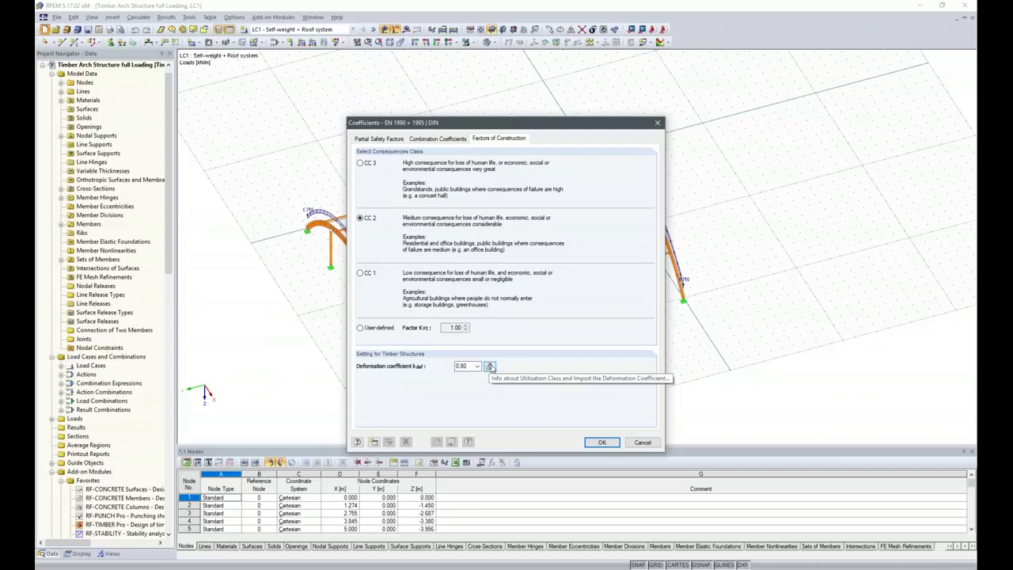
left_click(489, 365)
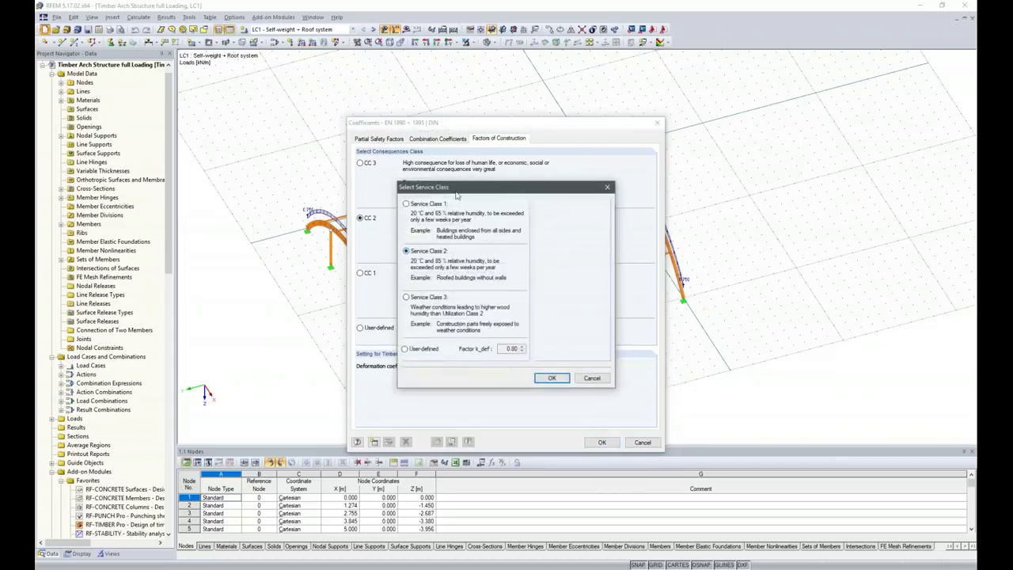
left_click(406, 205)
left_click(551, 377)
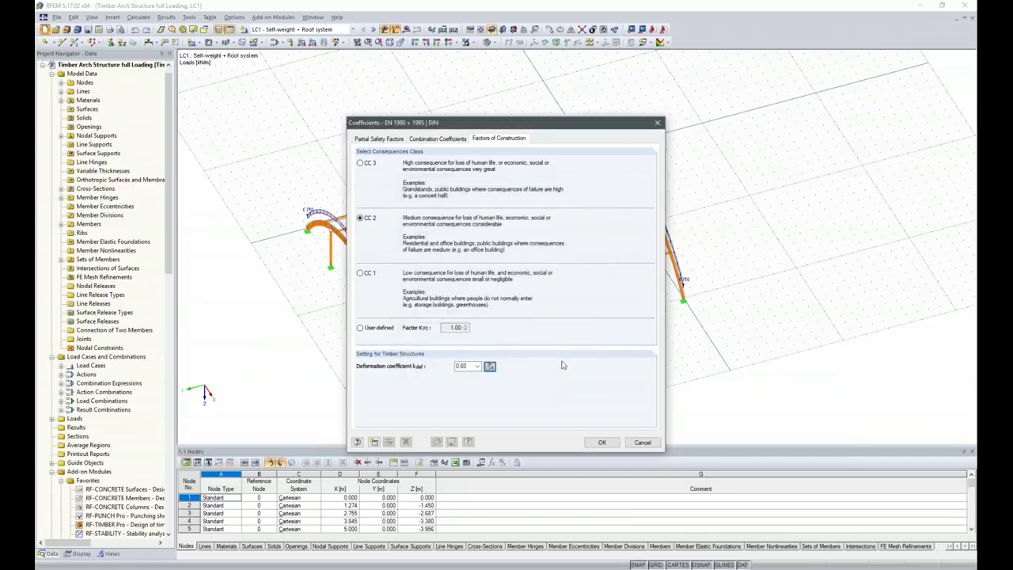
left_click(602, 441)
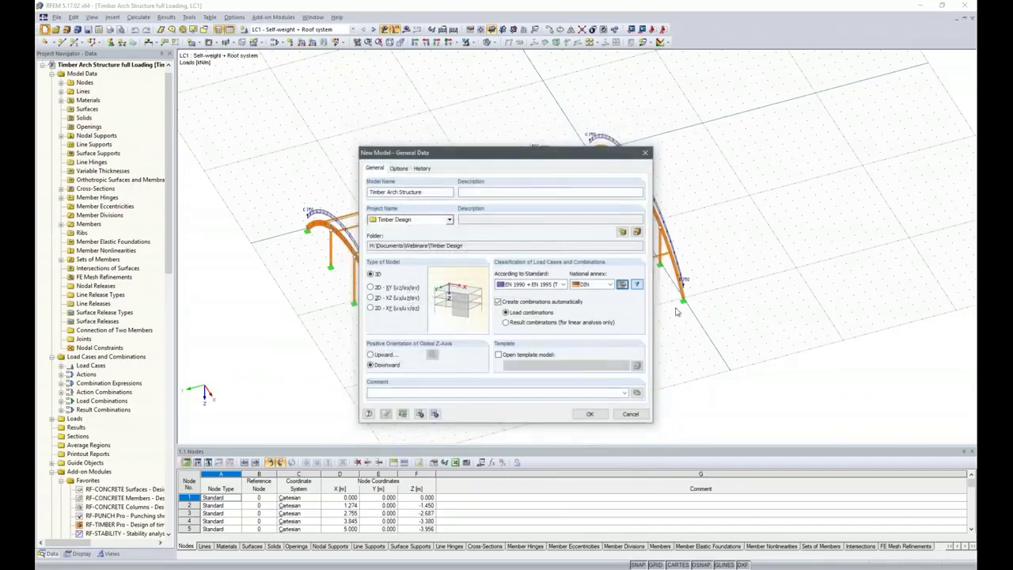
left_click(591, 412)
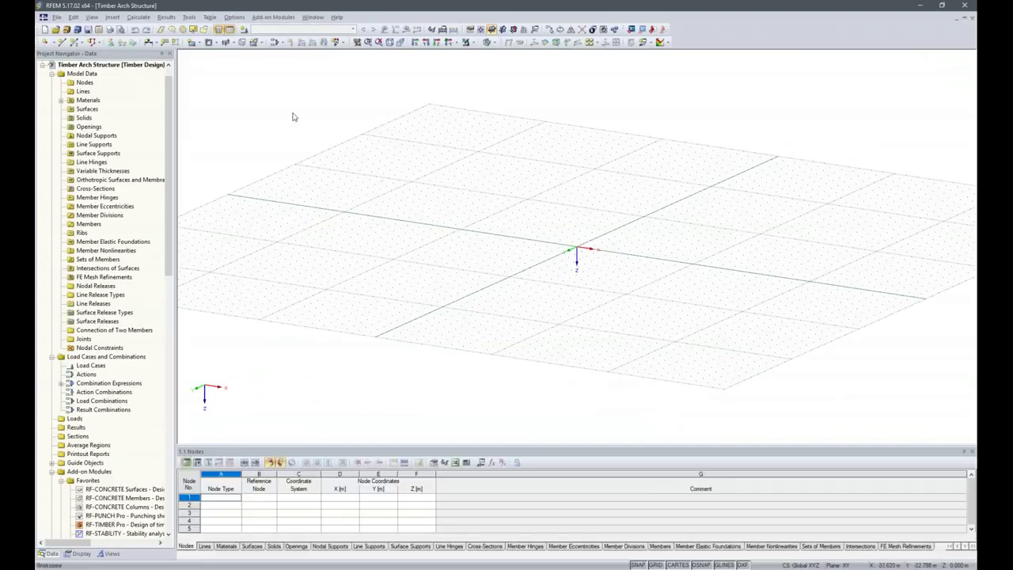
Draw a three-node arc in the XZ work plane through (0, 0, 0), (10, 0, -5) and (20, 0, 0) m.
left_click(512, 31)
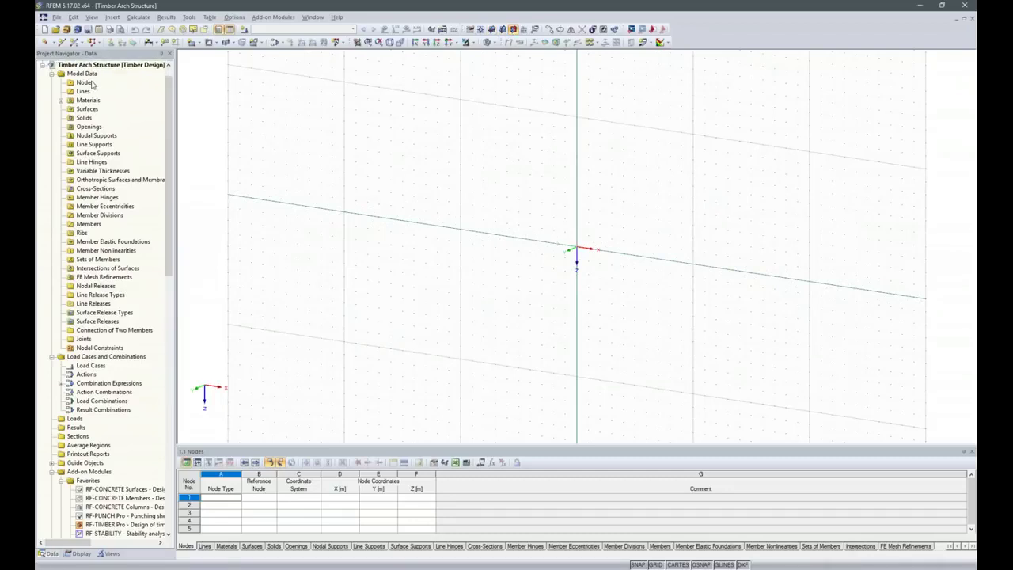
left_click(62, 43)
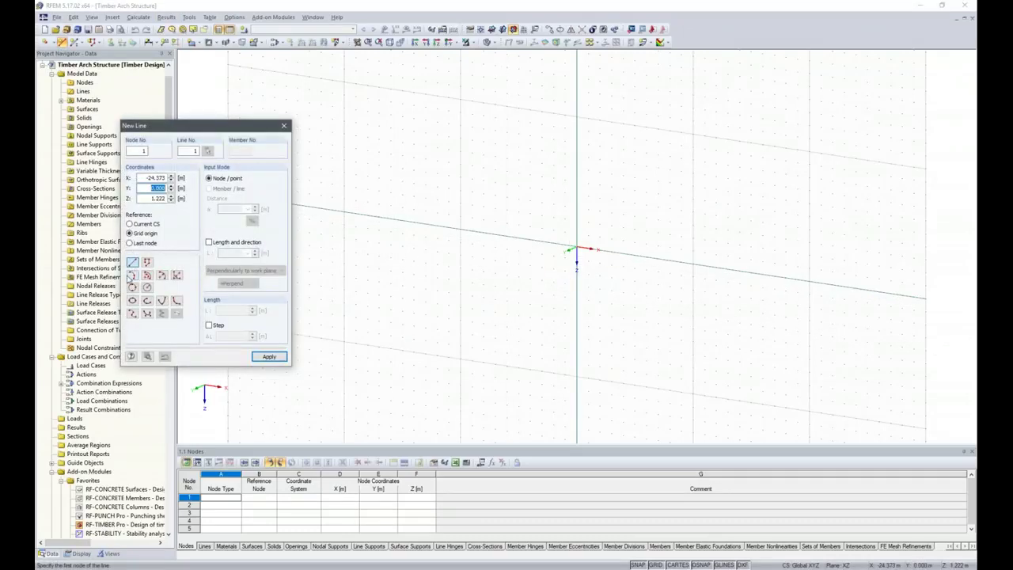
left_click(132, 275)
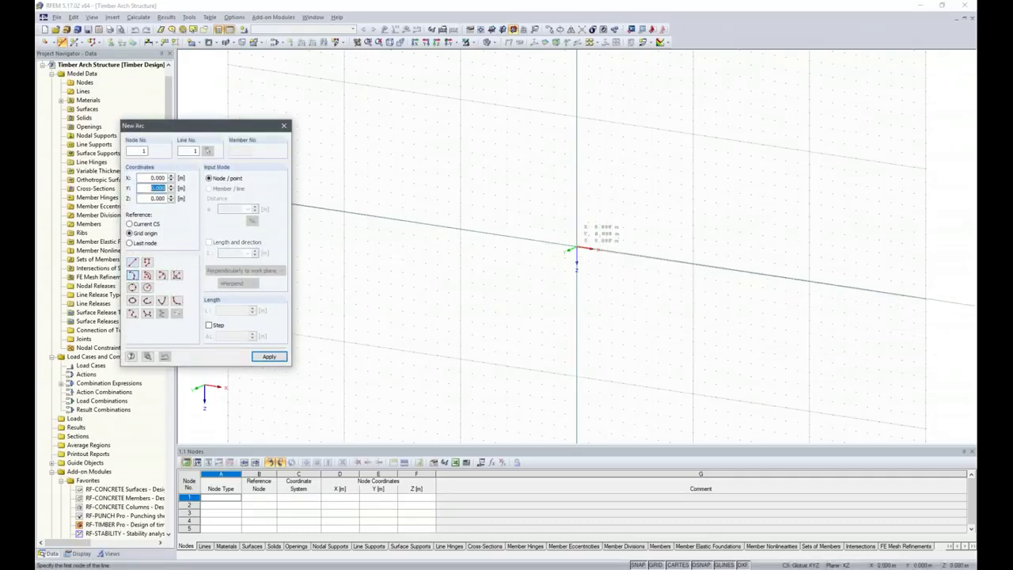
left_click(576, 250)
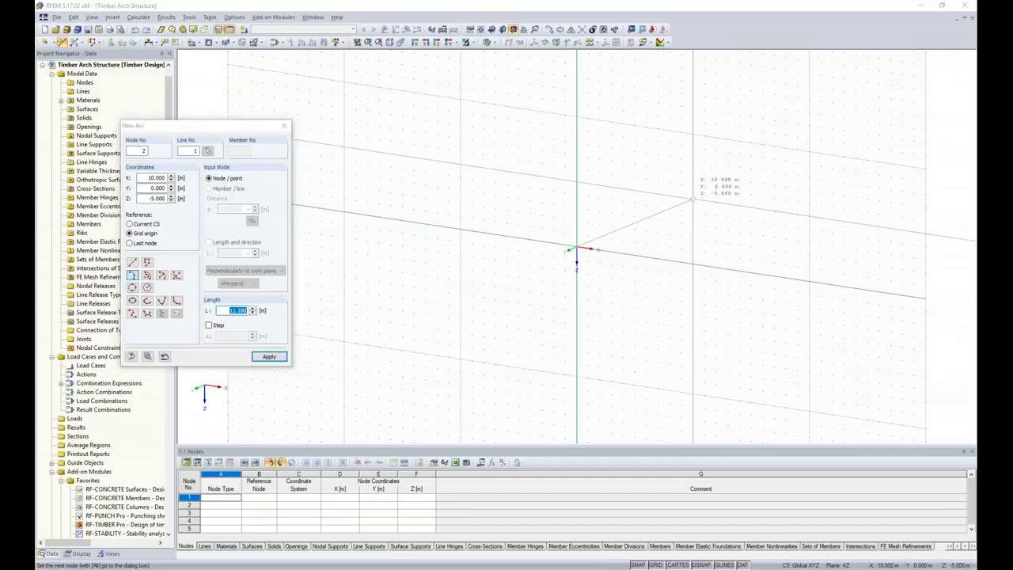
left_click(693, 198)
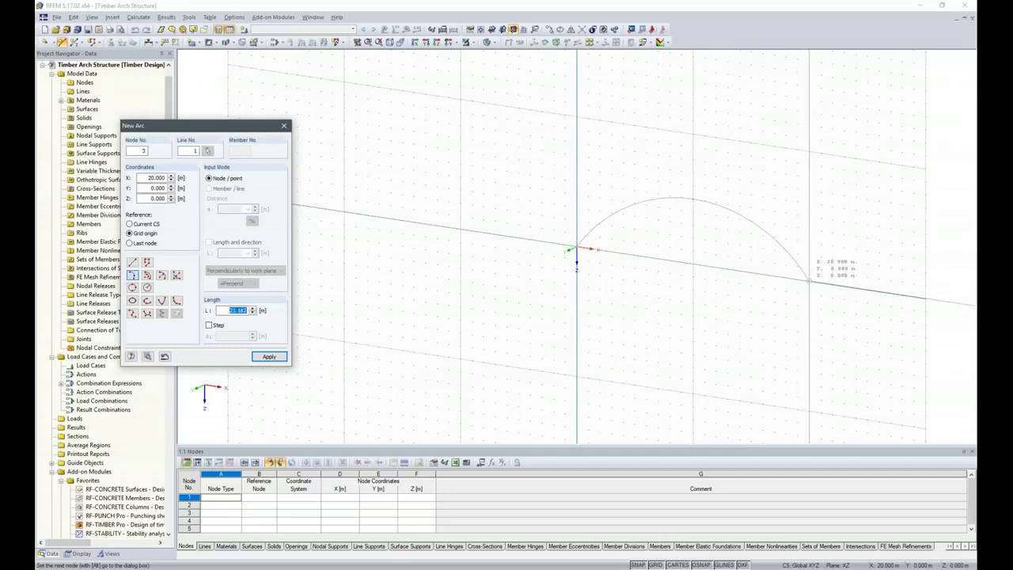
left_click(809, 280)
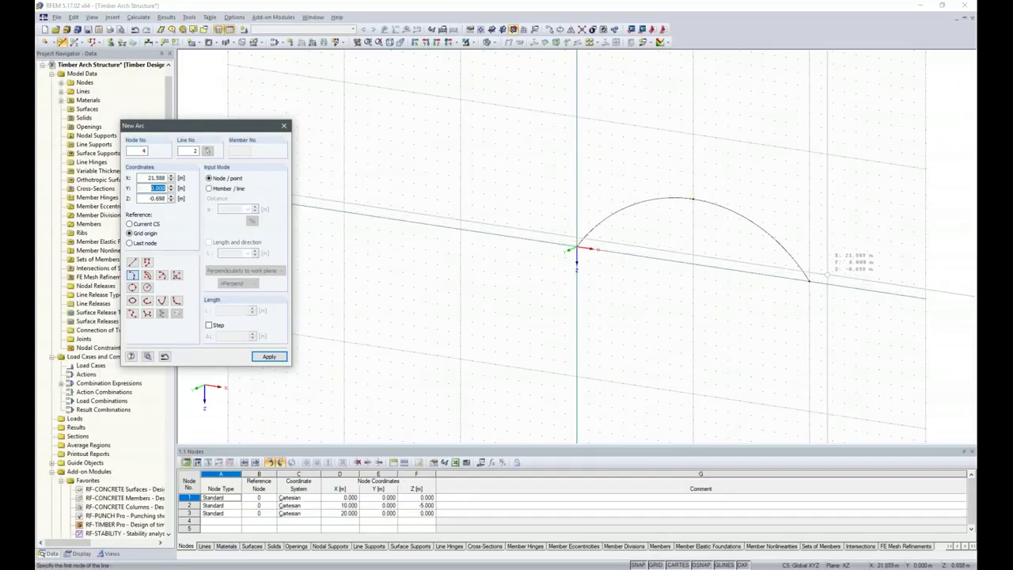
key("Escape")
Make a beam member available on the arc line, opening its member definition.
left_click(561, 29)
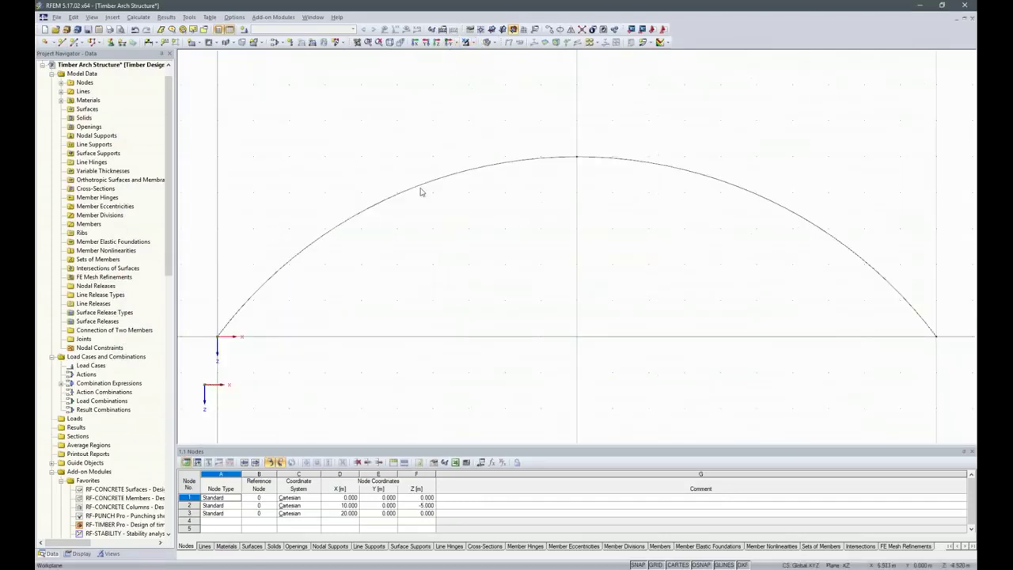
right_click(831, 241)
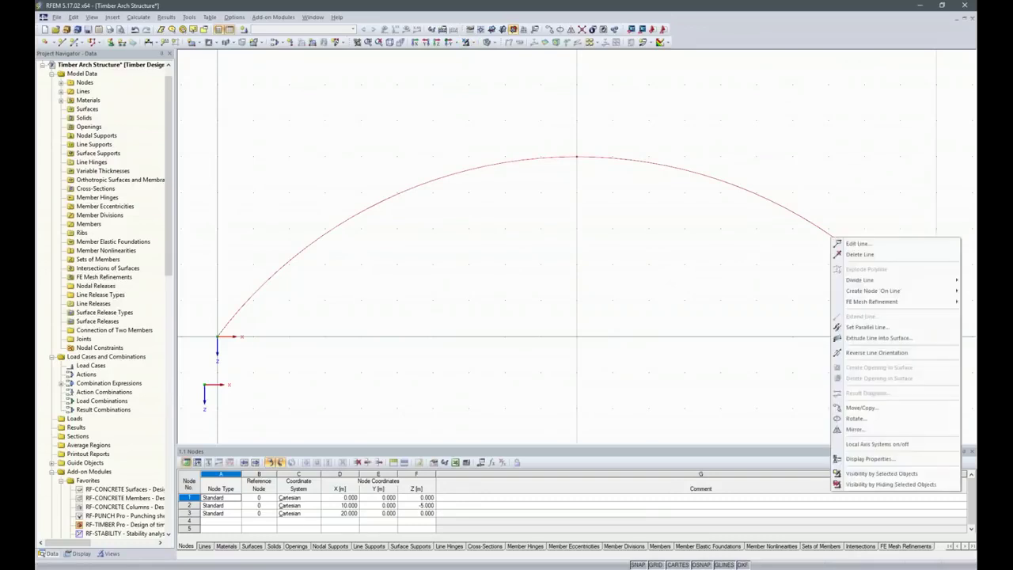
left_click(856, 243)
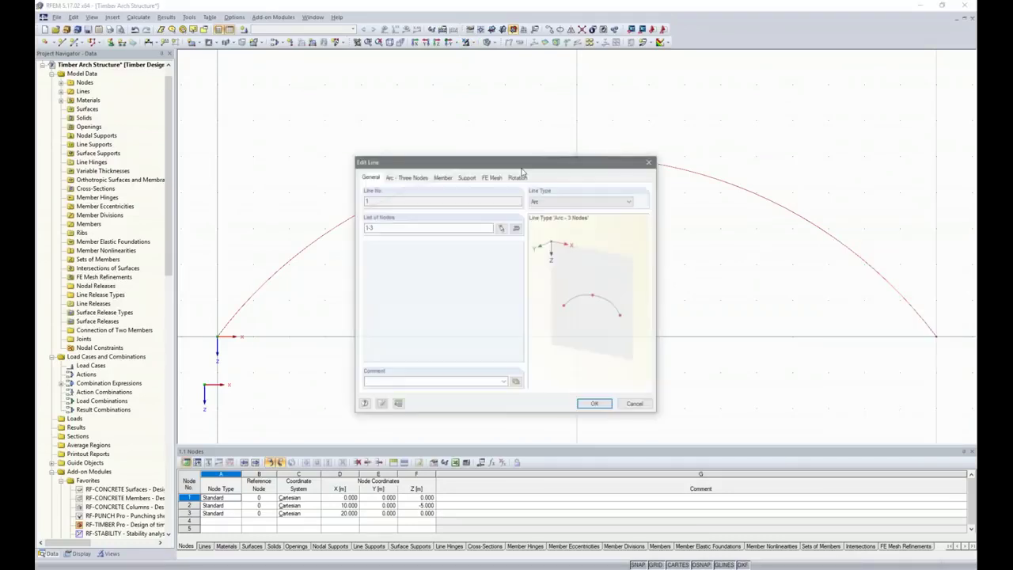
left_click(444, 179)
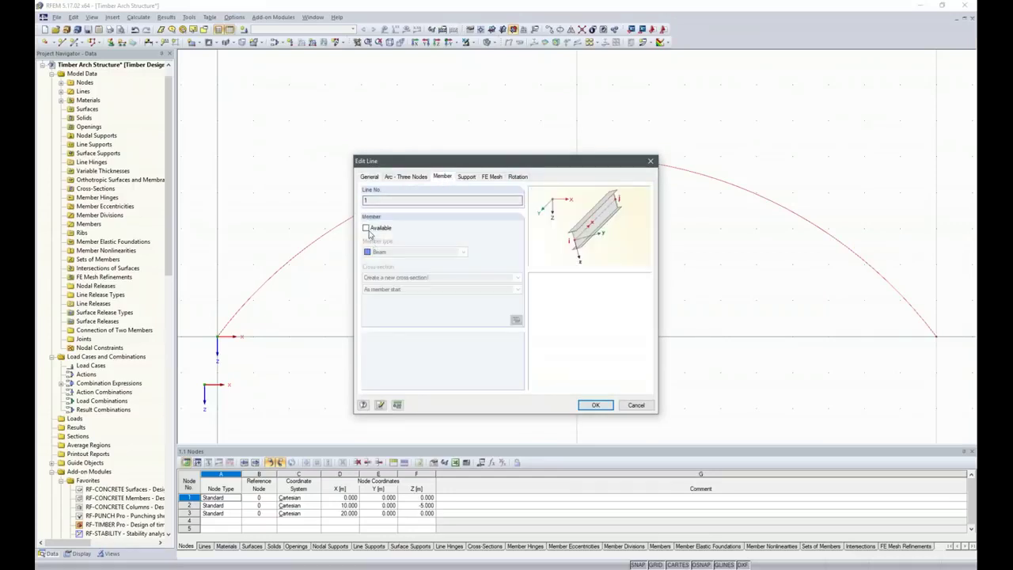
left_click(365, 229)
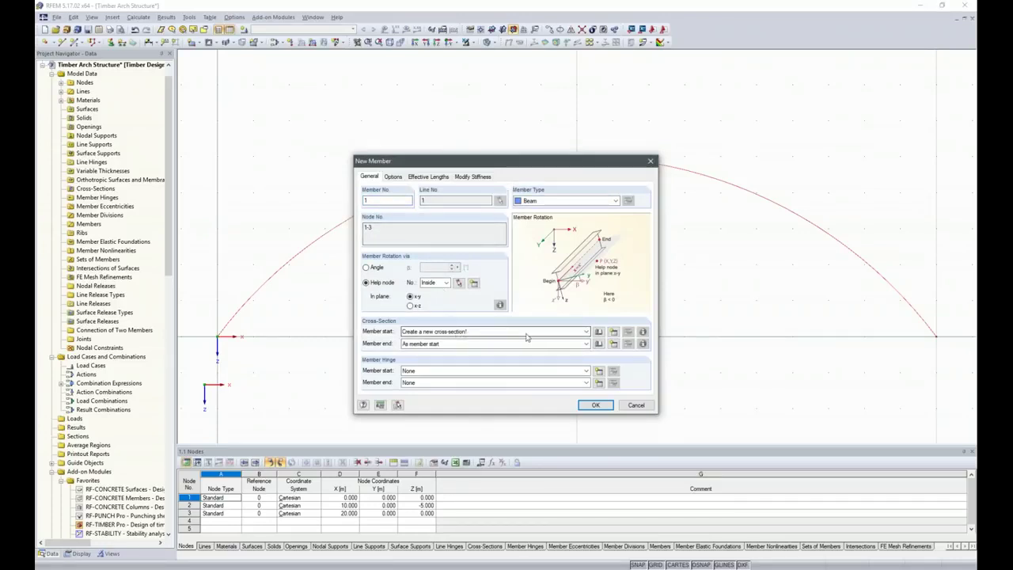
Assign the member a rectangular parametric timber cross-section 140 mm wide and 440 mm high in Glulam Timber GL28c.
left_click(597, 333)
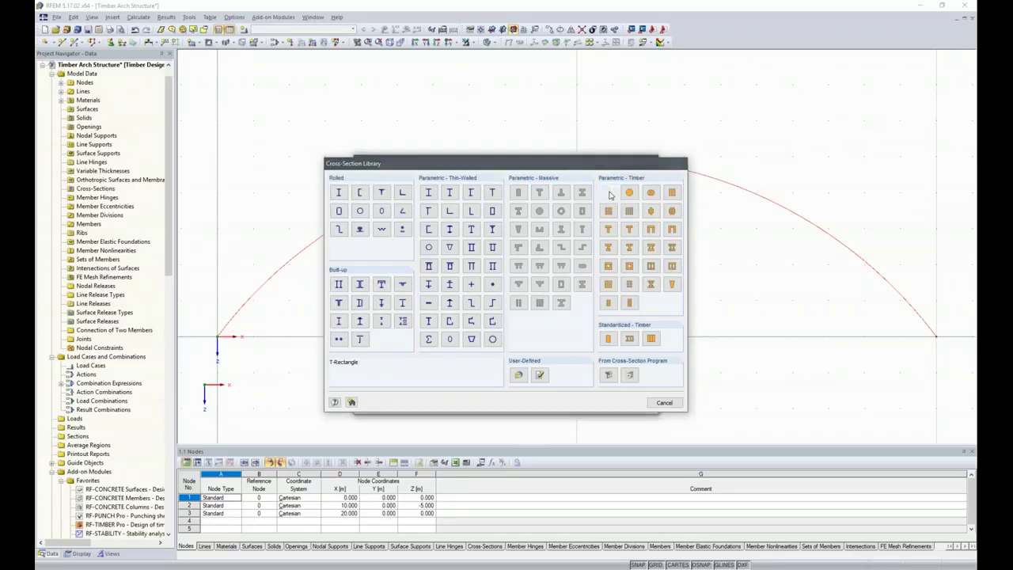
left_click(608, 194)
left_click(439, 180)
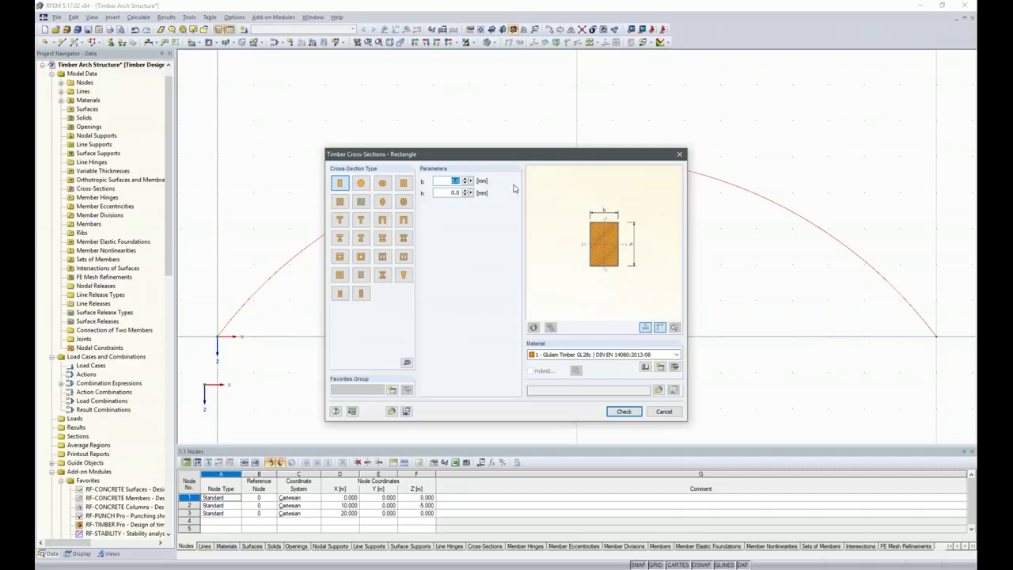
type("140")
key("Tab")
type("4")
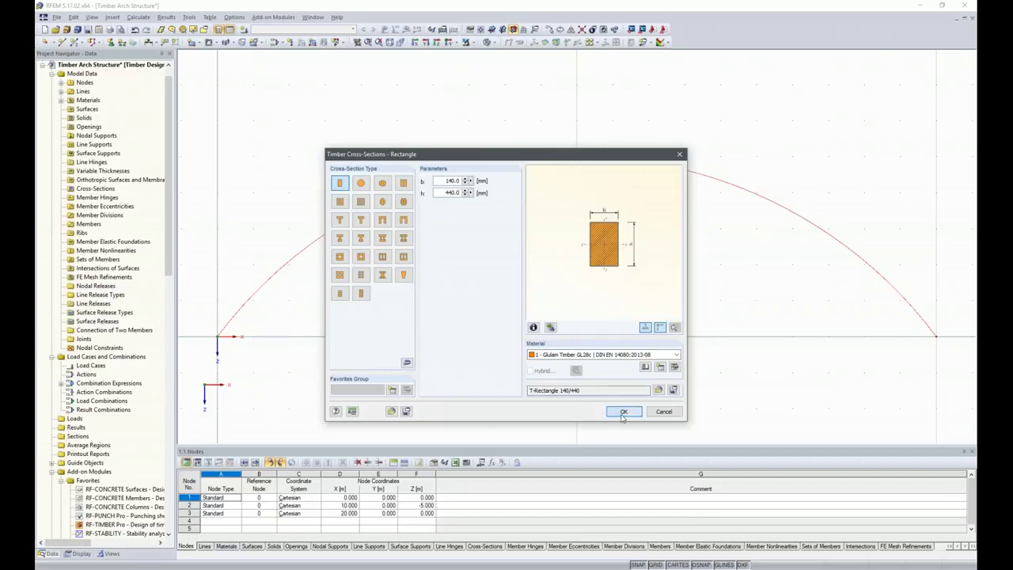
left_click(623, 411)
Define the member rotation by angle at 0.00° and apply the beam member to the arc line.
left_click(368, 269)
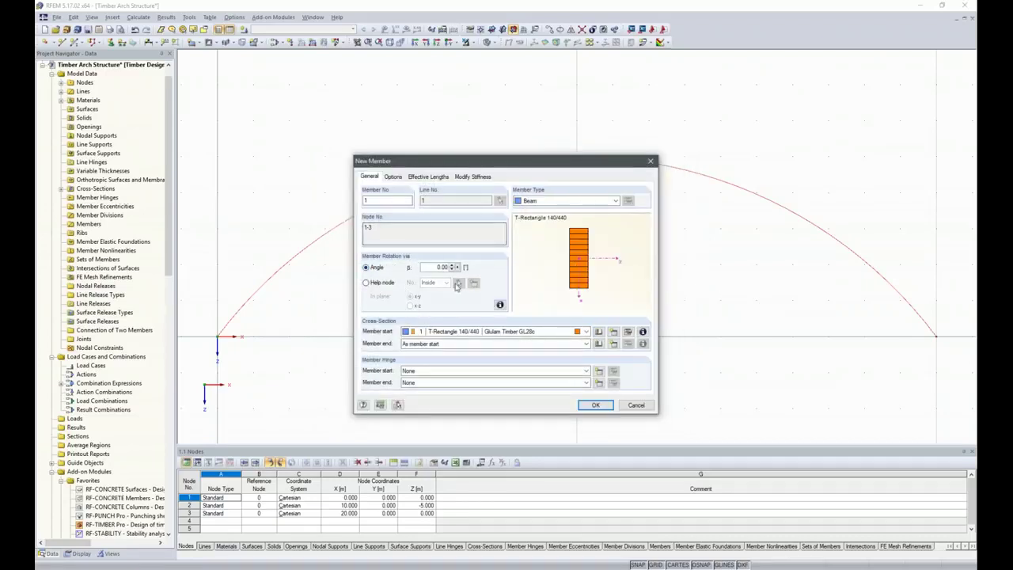
left_click(606, 407)
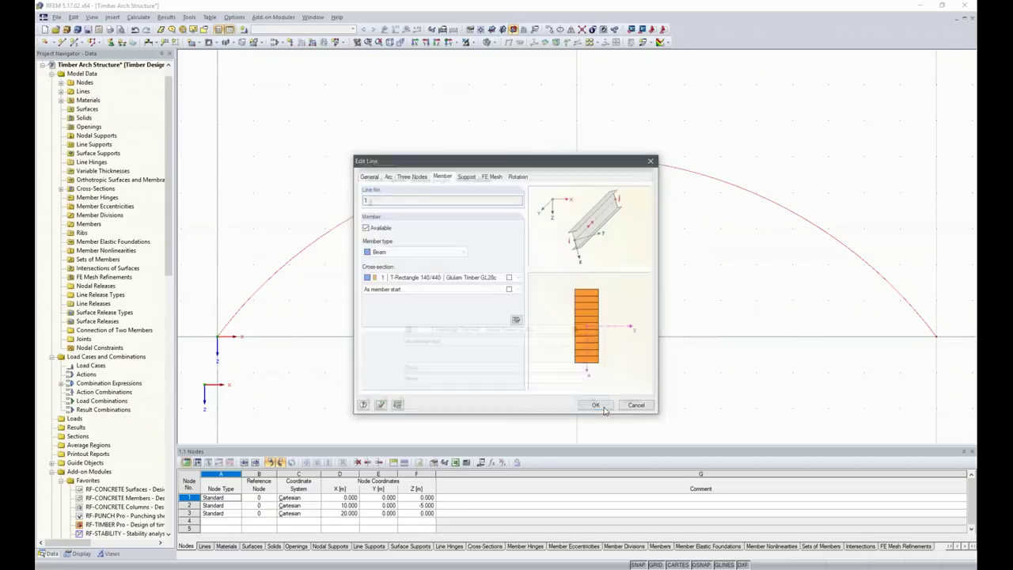
left_click(597, 405)
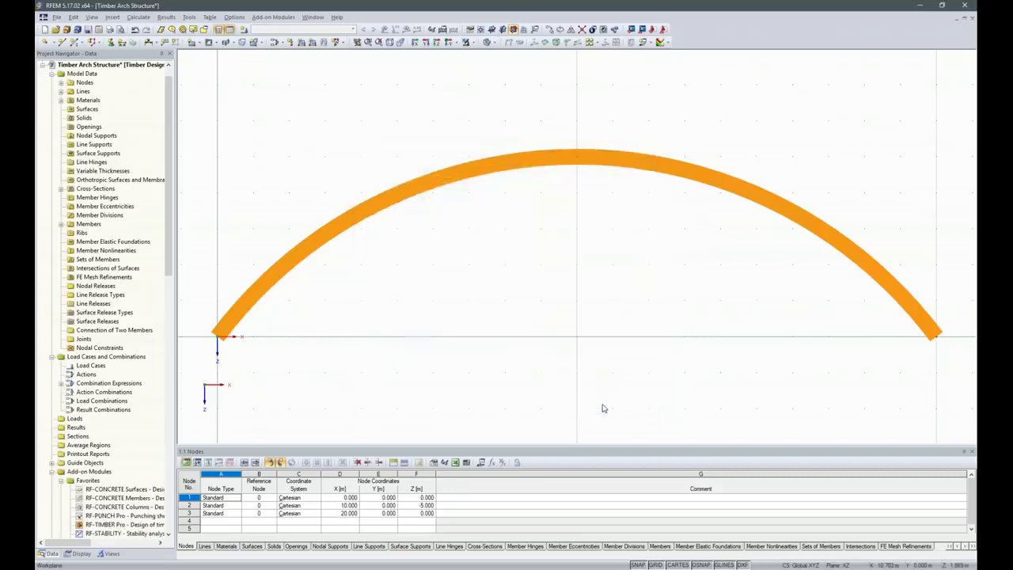
Place hinged nodal supports on both end nodes of the arch, fixing X, Y and Z displacement and rotation about Z.
middle_click_drag(804, 295, 661, 327, "ctrl")
scroll(661, 327, "down", 1)
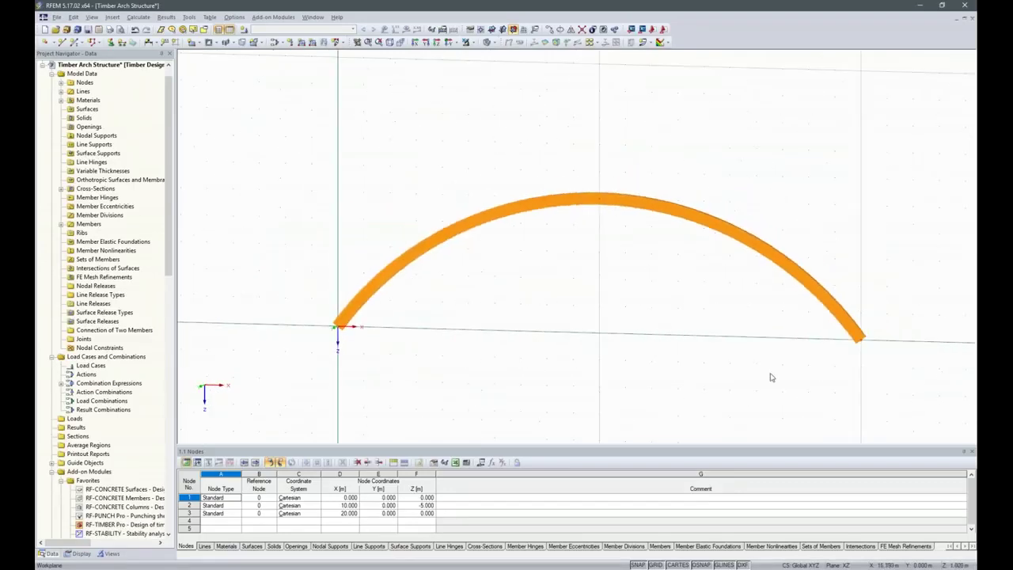
left_click_drag(292, 308, 911, 409)
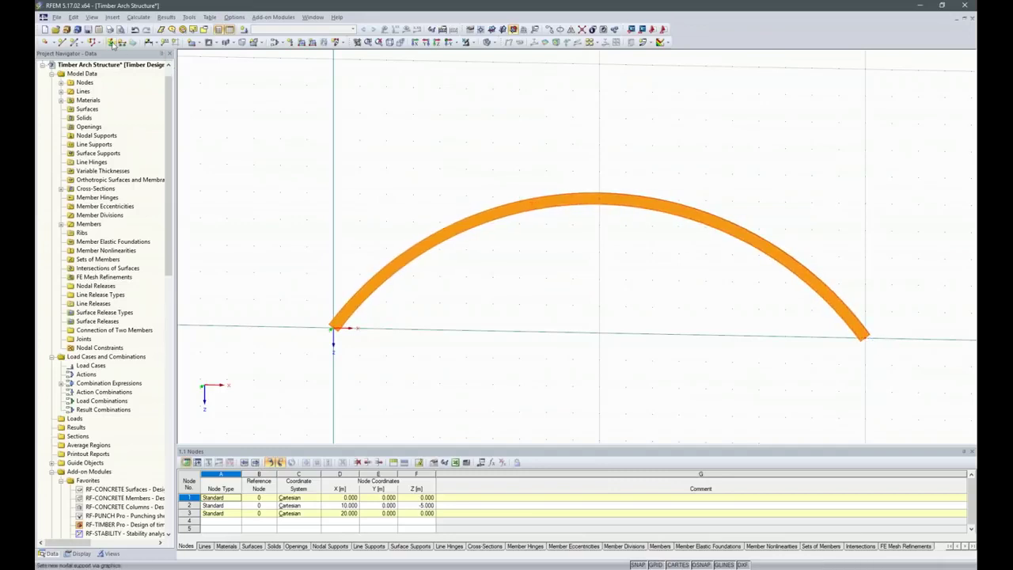
left_click(111, 42)
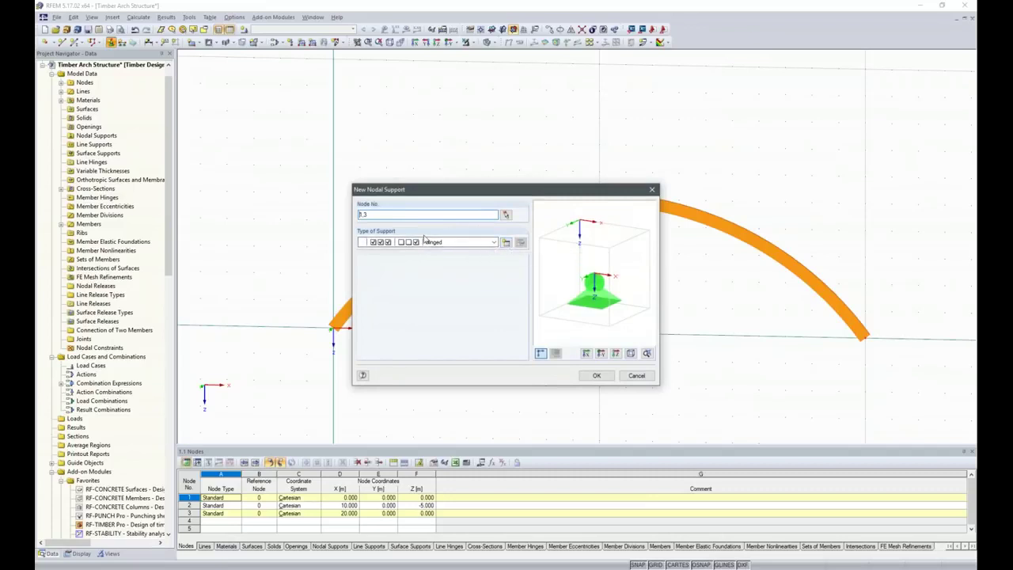
left_click(505, 242)
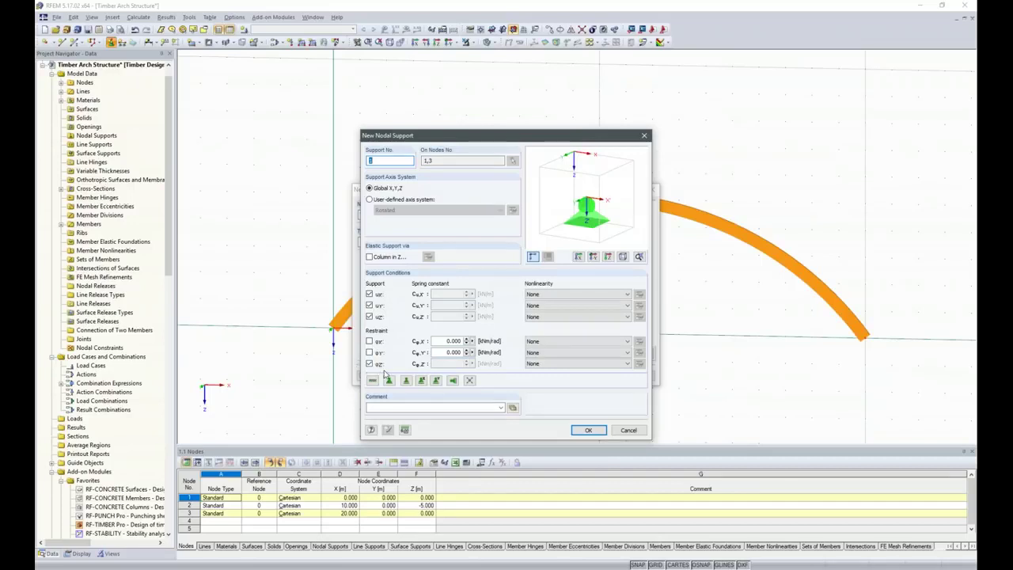
left_click(595, 432)
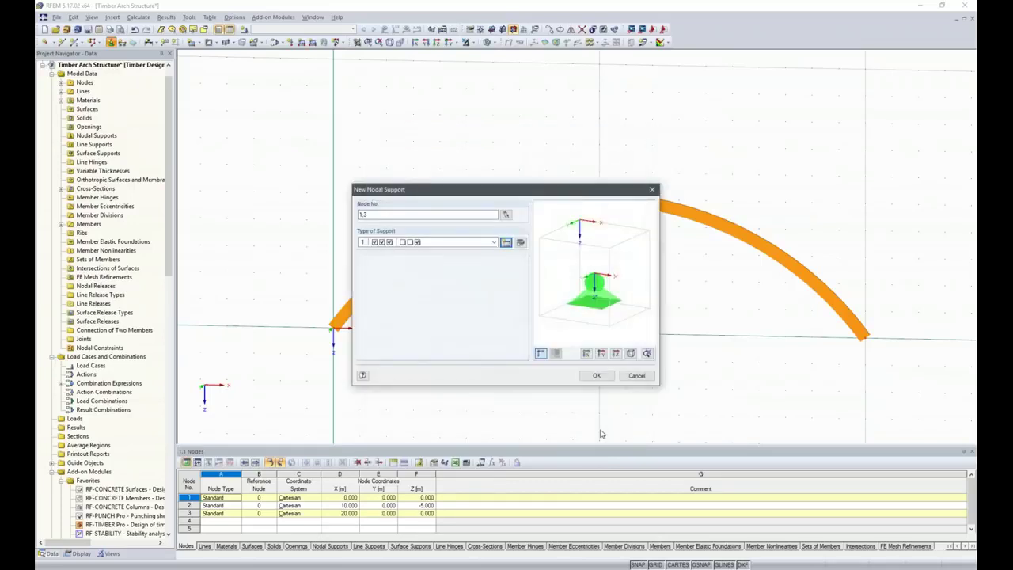
left_click(597, 375)
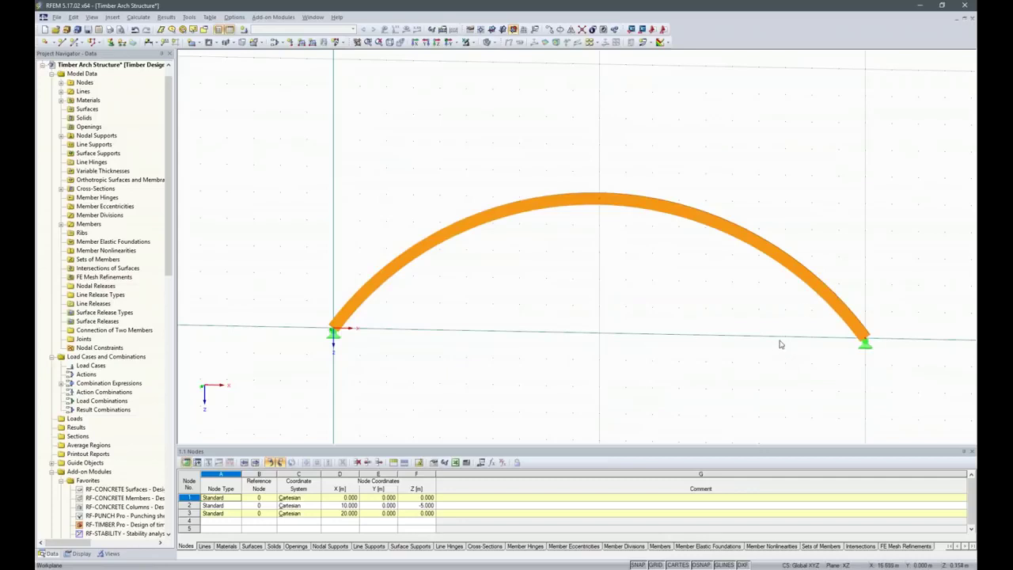
Create a set of members of the continuous members type from the arch beam.
left_click(727, 228)
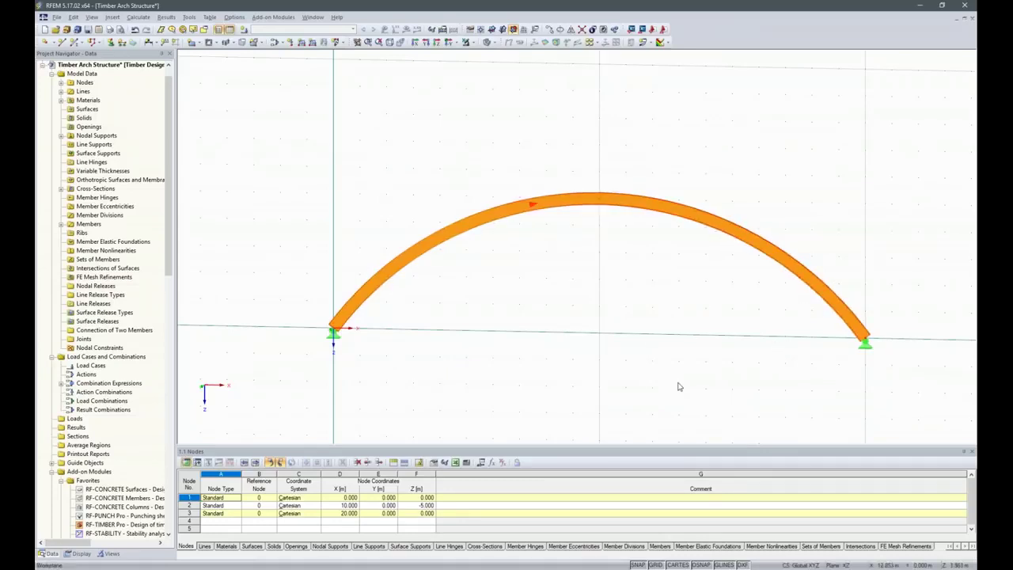
right_click(736, 230)
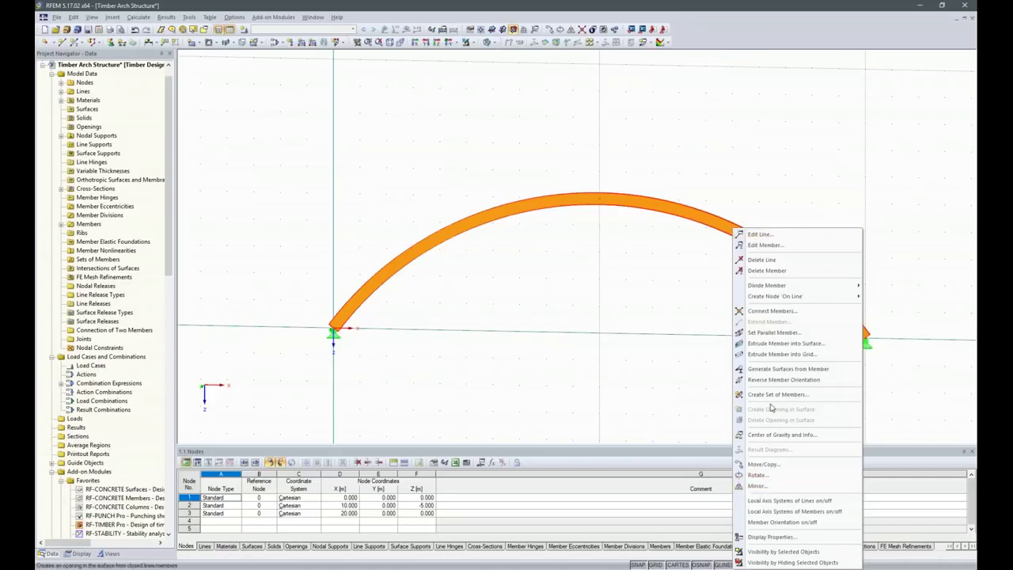
left_click(774, 398)
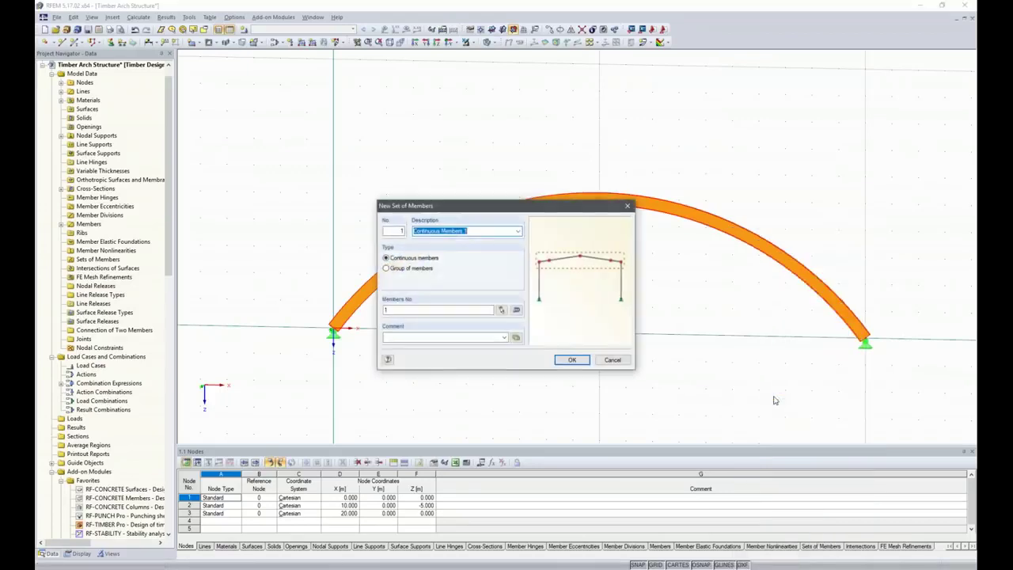
left_click(584, 364)
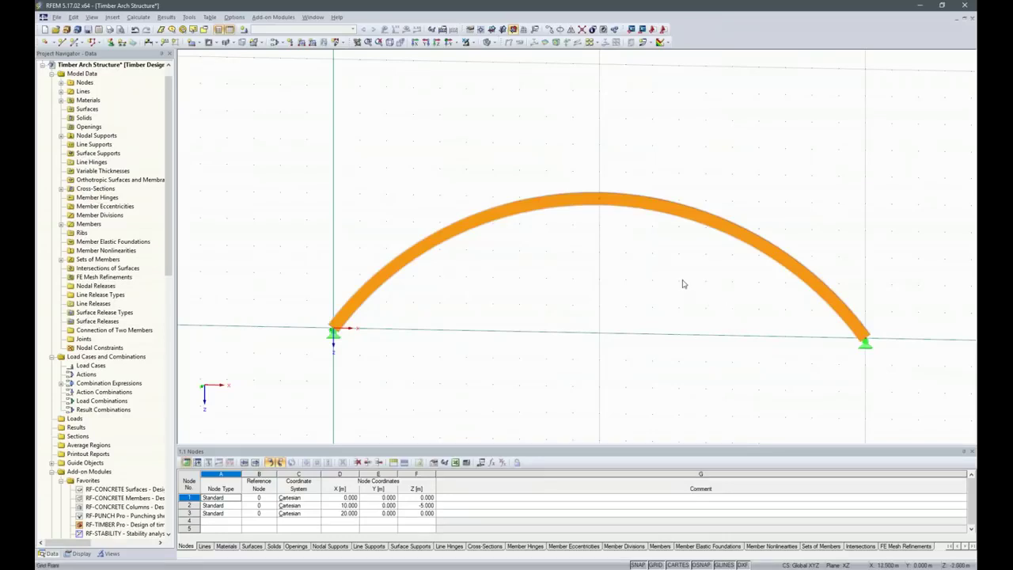
Divide the arch member with two intermediate nodes.
right_click(660, 211)
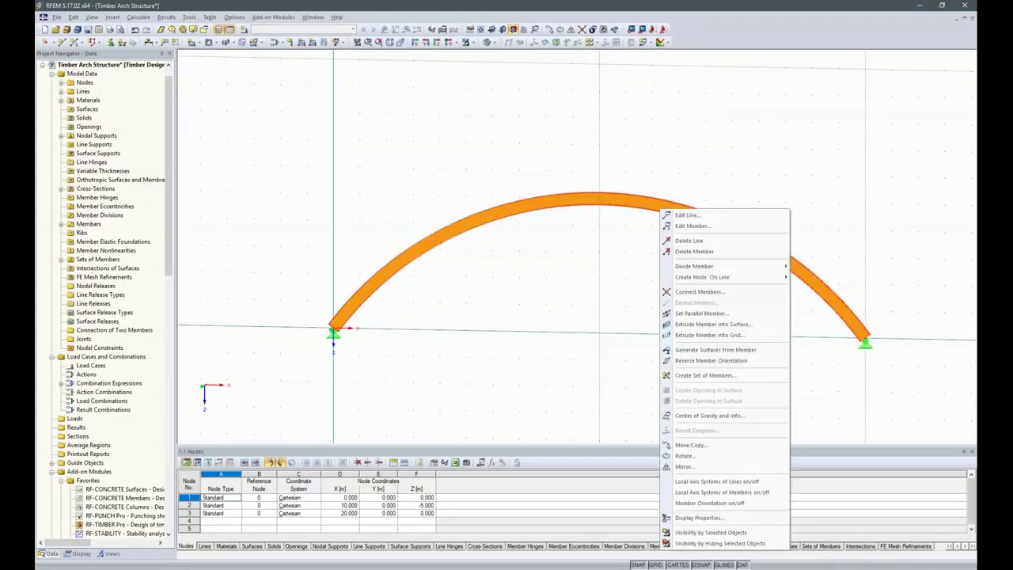
mouse_move(702, 269)
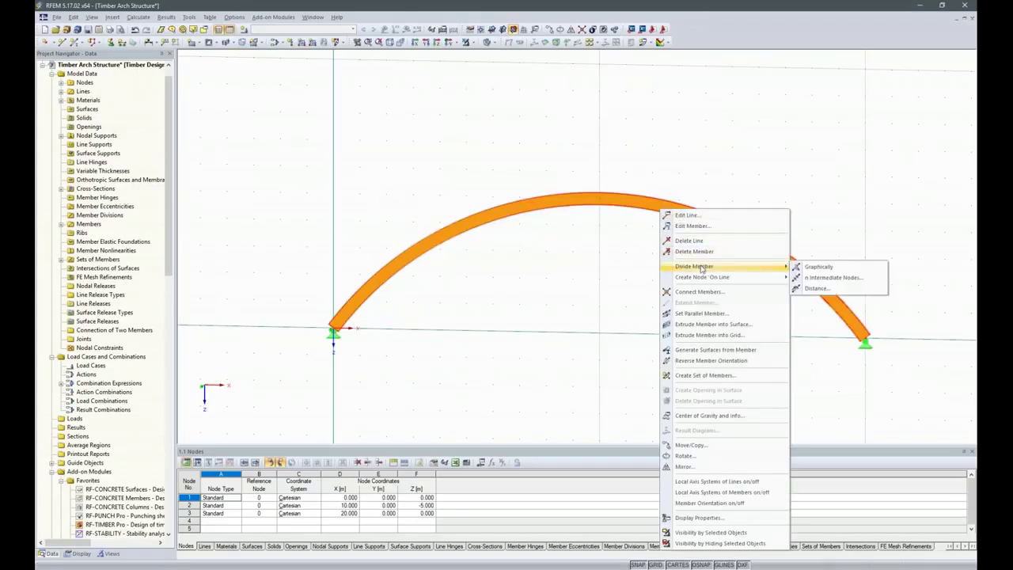
left_click(835, 278)
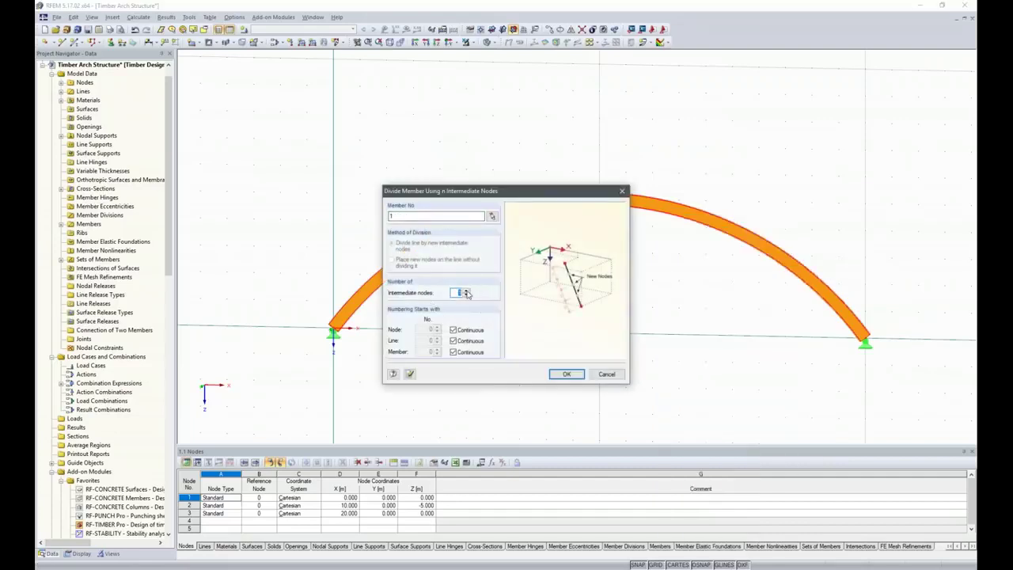
left_click(571, 374)
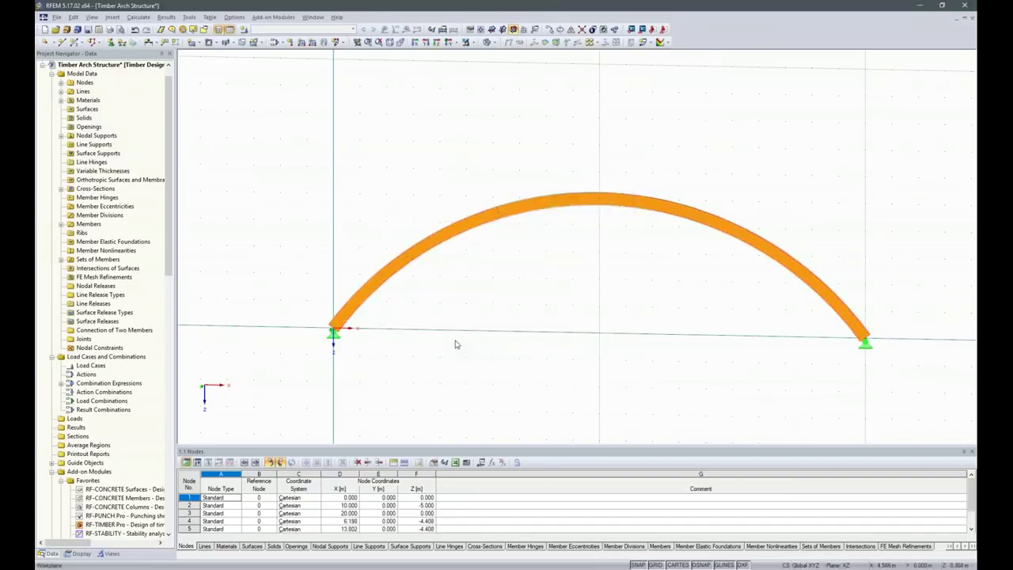
Select the whole arch with its supports and set up five copies offset by 5 m in Y.
scroll(456, 343, "down", 2)
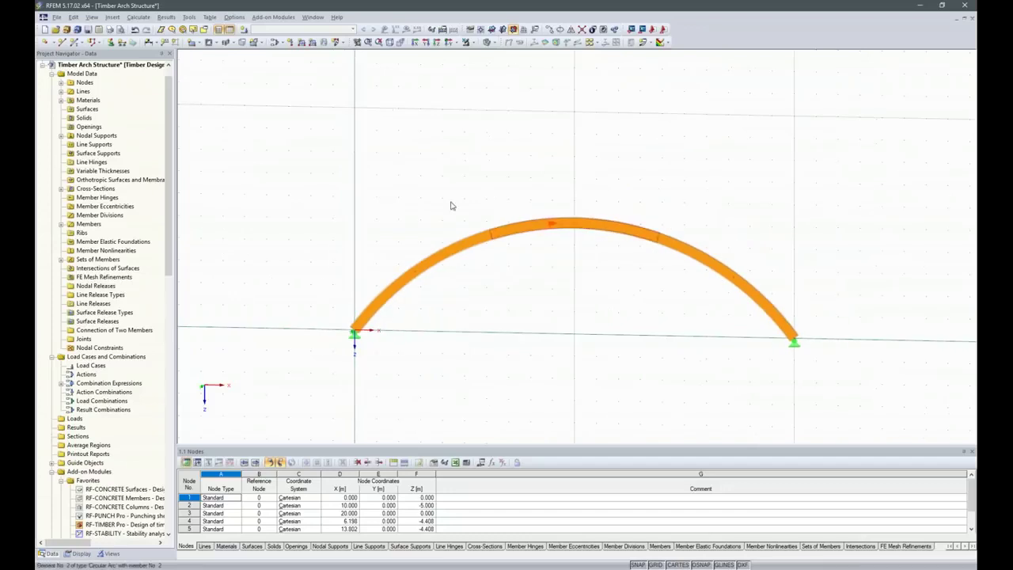
left_click_drag(265, 201, 843, 385)
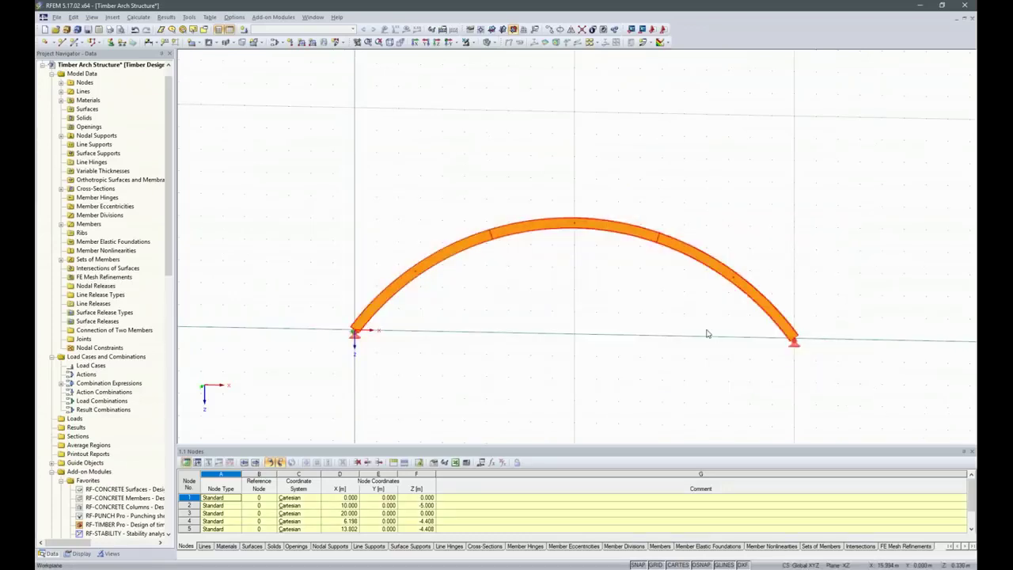
left_click(550, 29)
left_click(382, 201)
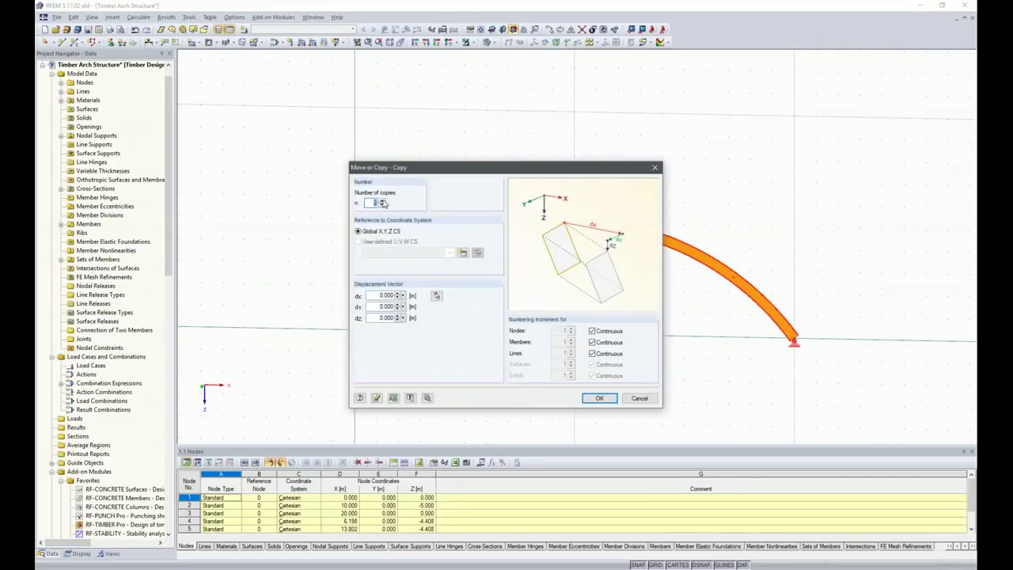
left_click(384, 307)
type("5")
Enable creating new lines and new members between the selected nodes and their copies in the copy's detail settings.
left_click(427, 397)
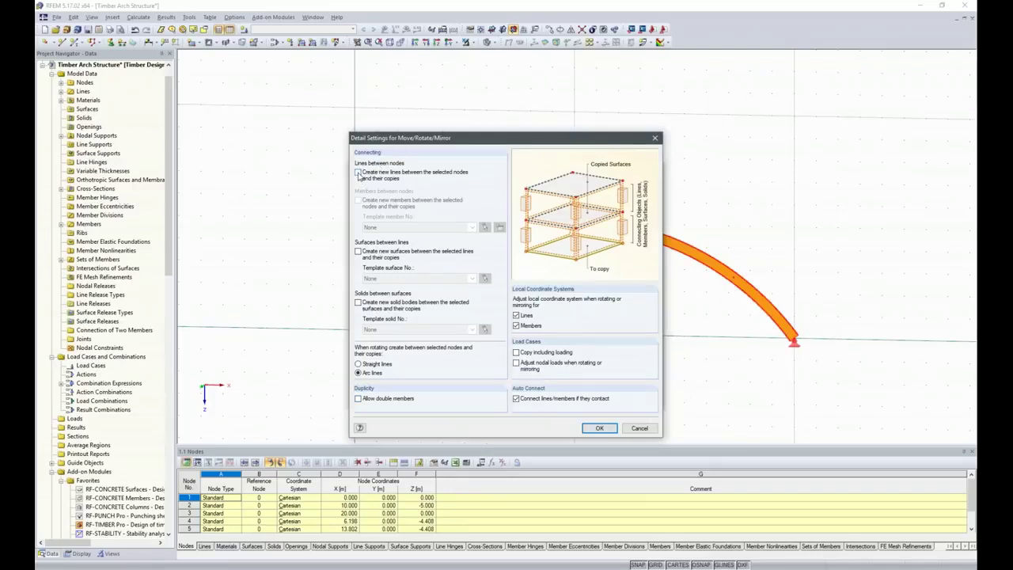
left_click(359, 172)
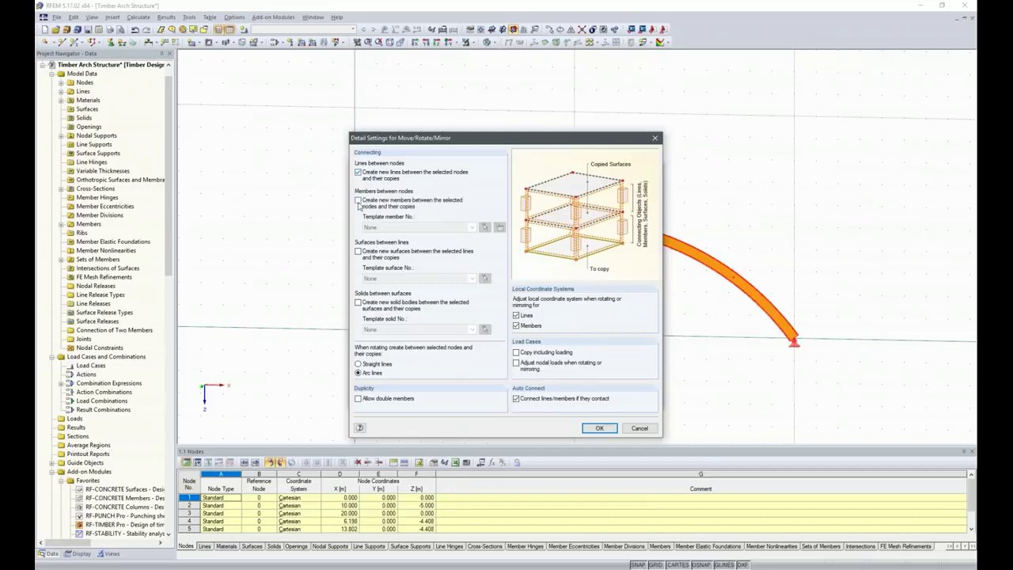
left_click(358, 201)
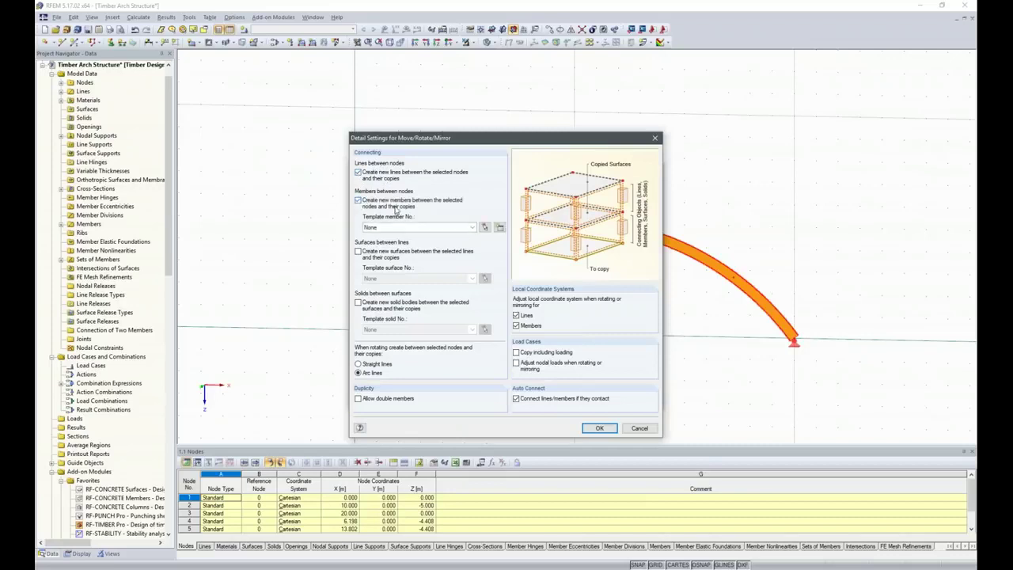
left_click(472, 229)
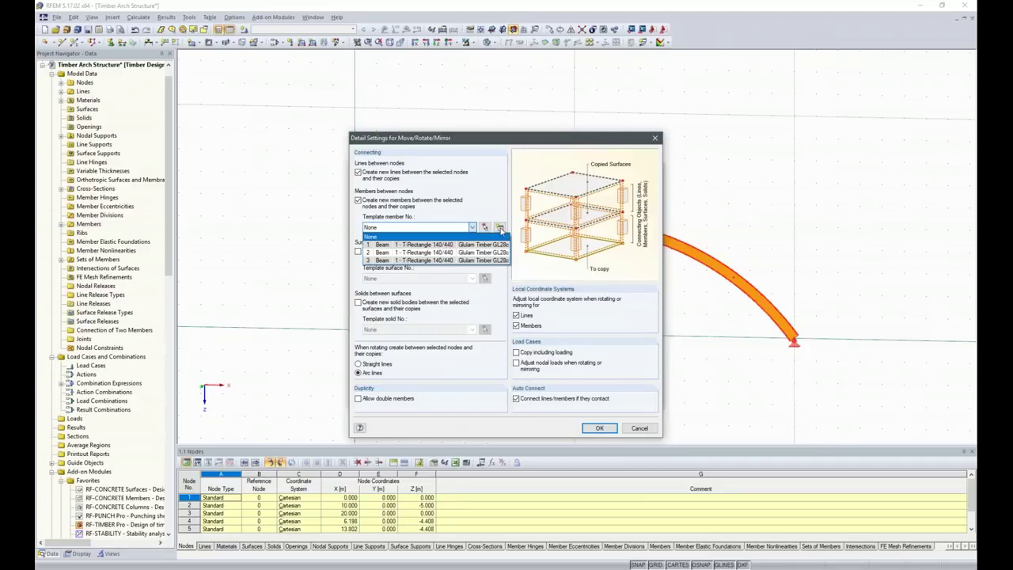
Create a new template member for the connecting members and set its member type to Truss.
left_click(500, 229)
left_click(500, 228)
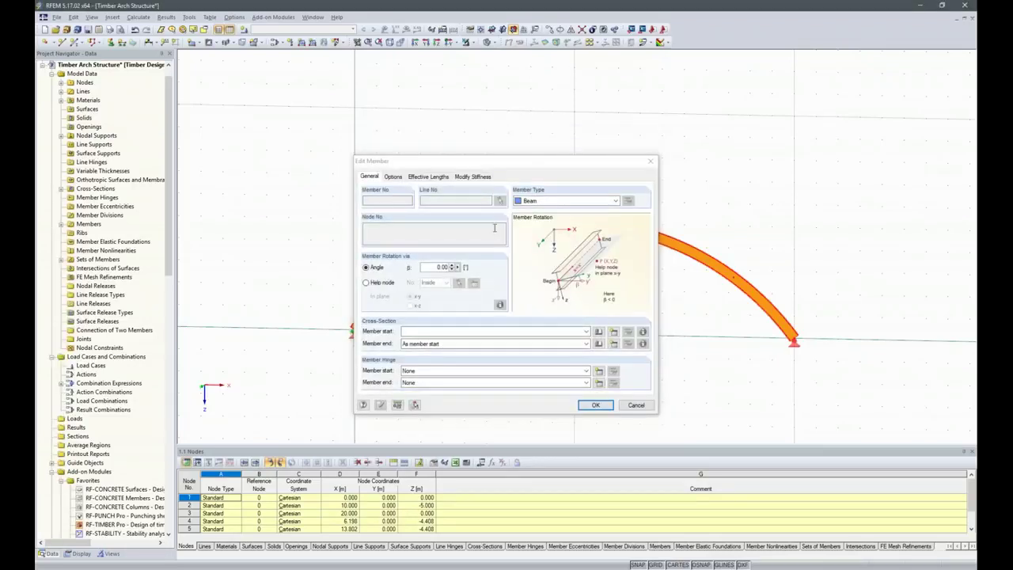
left_click(615, 201)
left_click(546, 233)
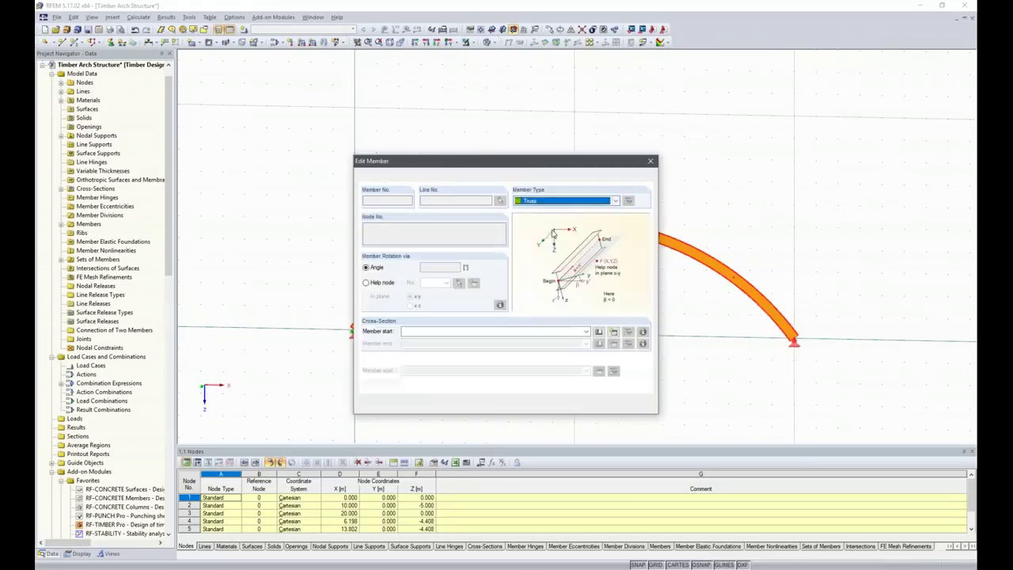
Give the template truss a rectangular 120 × 120 mm timber cross-section in Glulam Timber GL28c and create the arch copies.
left_click(599, 331)
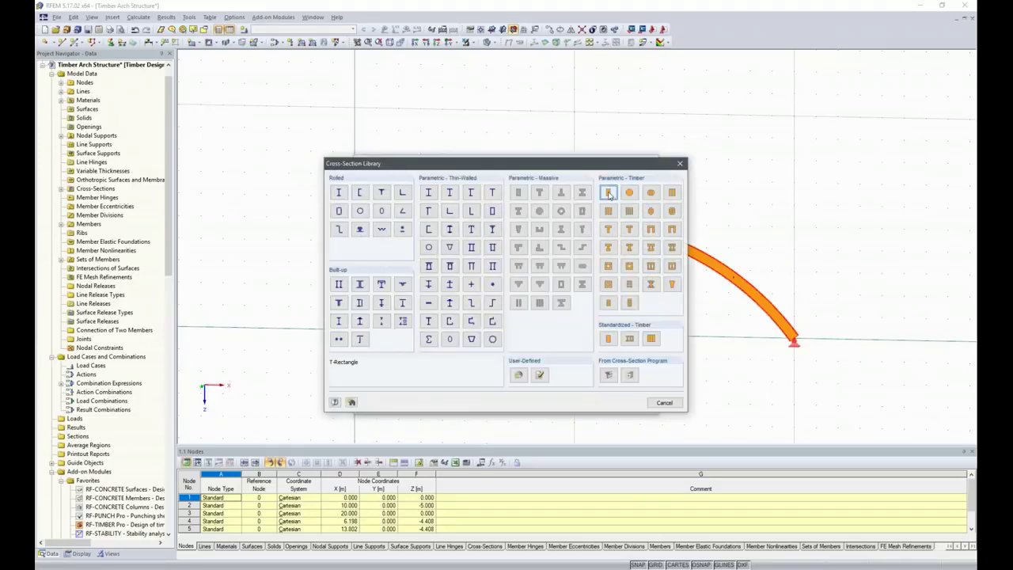
left_click(607, 195)
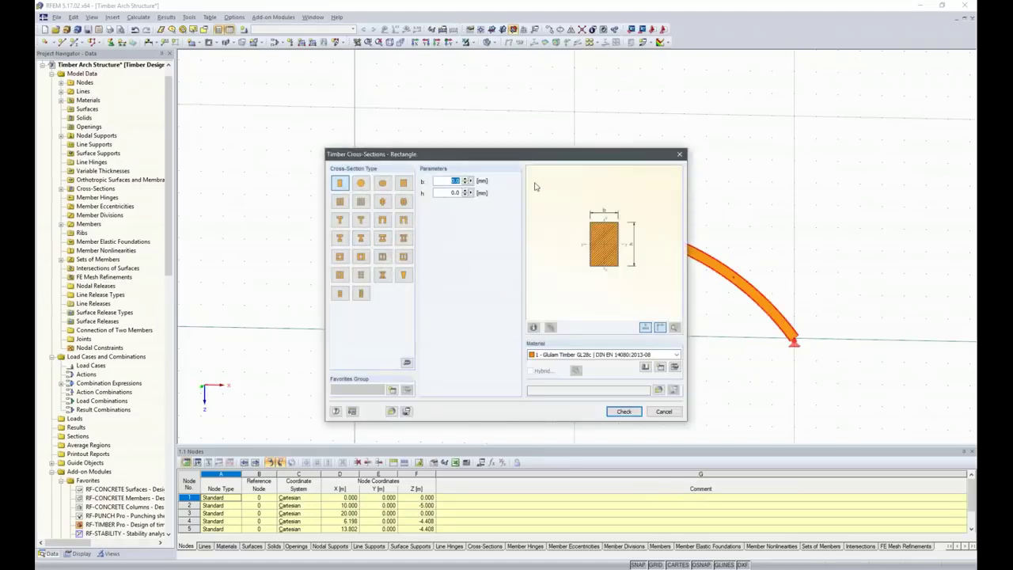
type("120")
key("Tab")
type("12")
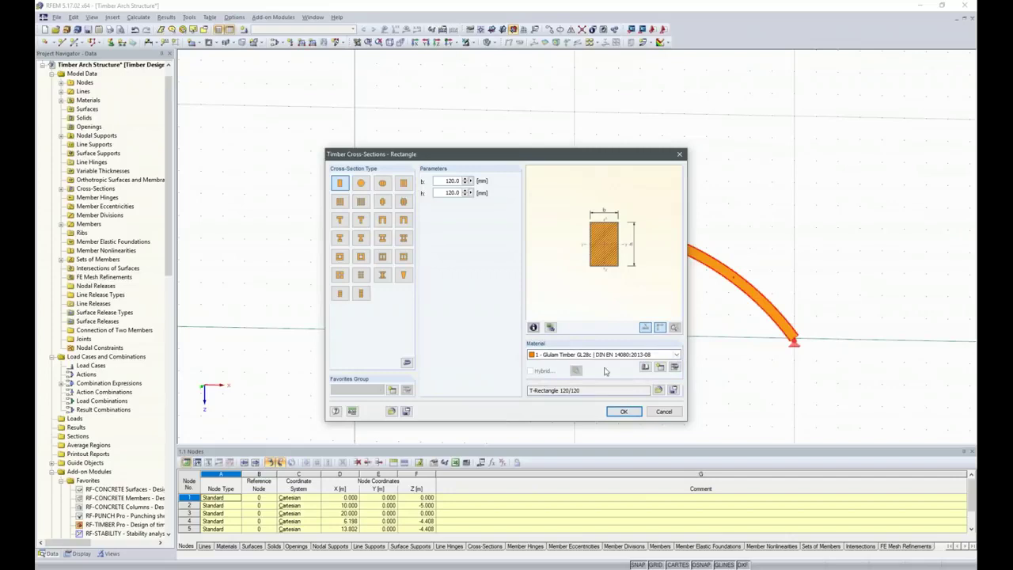
left_click(624, 413)
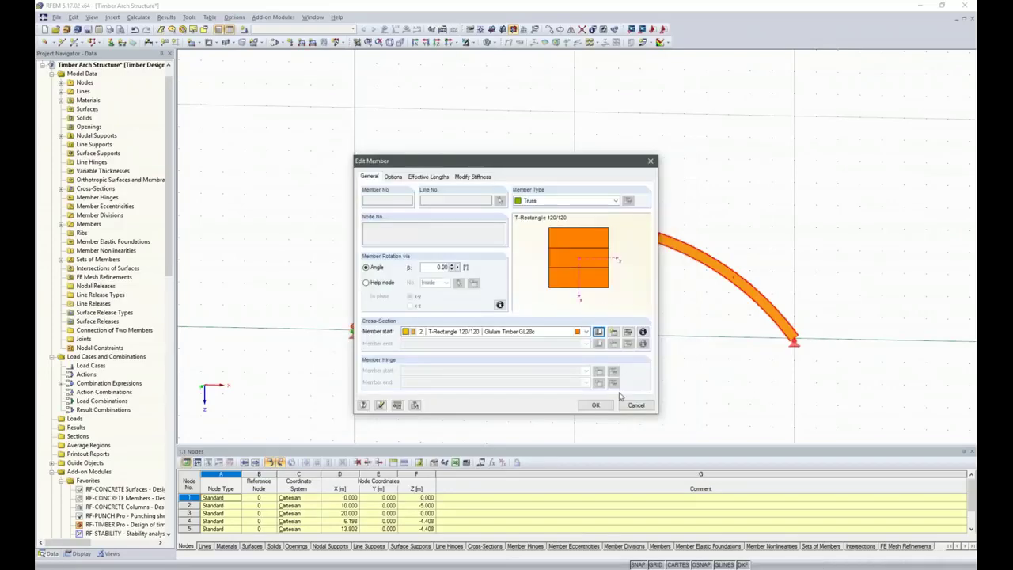
left_click(596, 405)
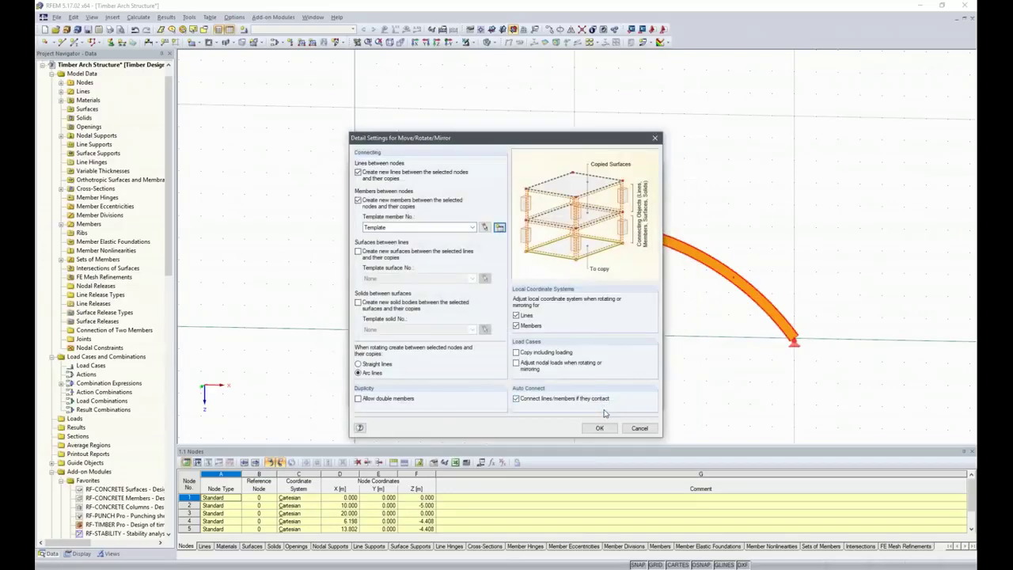
left_click(599, 398)
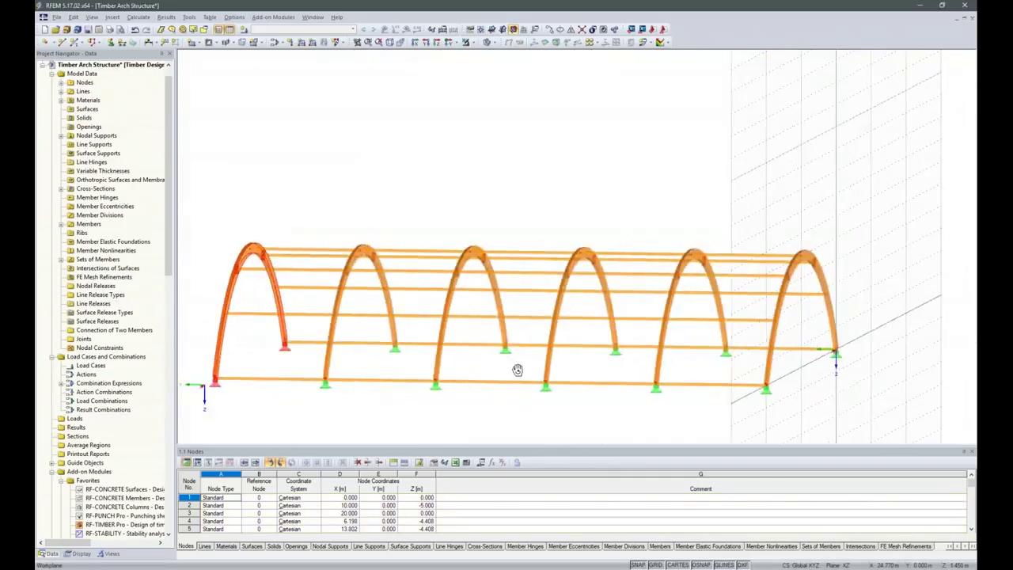
Delete the ground-level truss members running between the arch supports on both sides of the structure.
scroll(556, 366, "down", 2)
left_click_drag(701, 403, 680, 352)
left_click_drag(612, 405, 597, 340)
left_click_drag(546, 384, 525, 349)
left_click_drag(457, 391, 439, 348)
left_click_drag(387, 390, 375, 357)
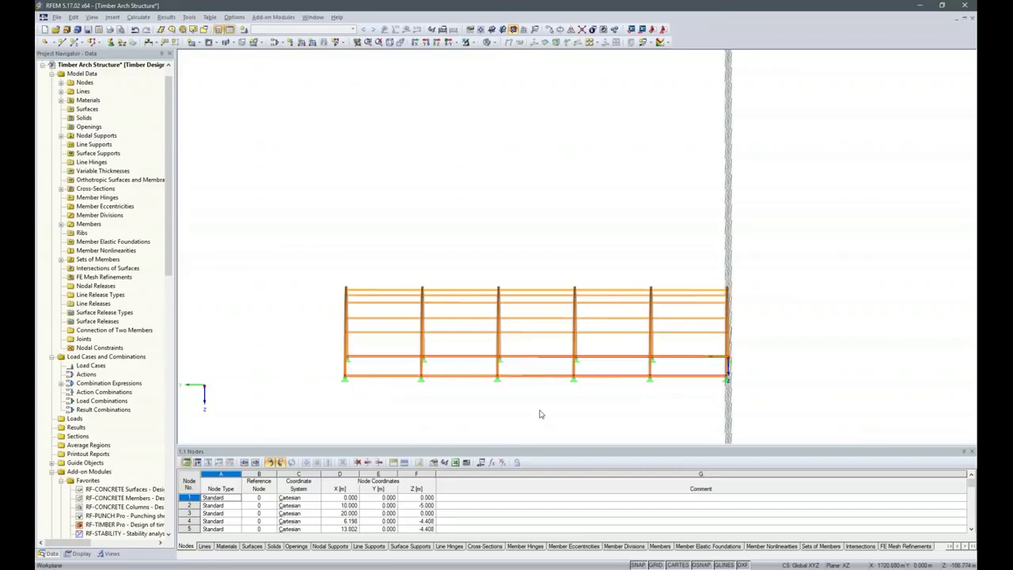
key("Delete")
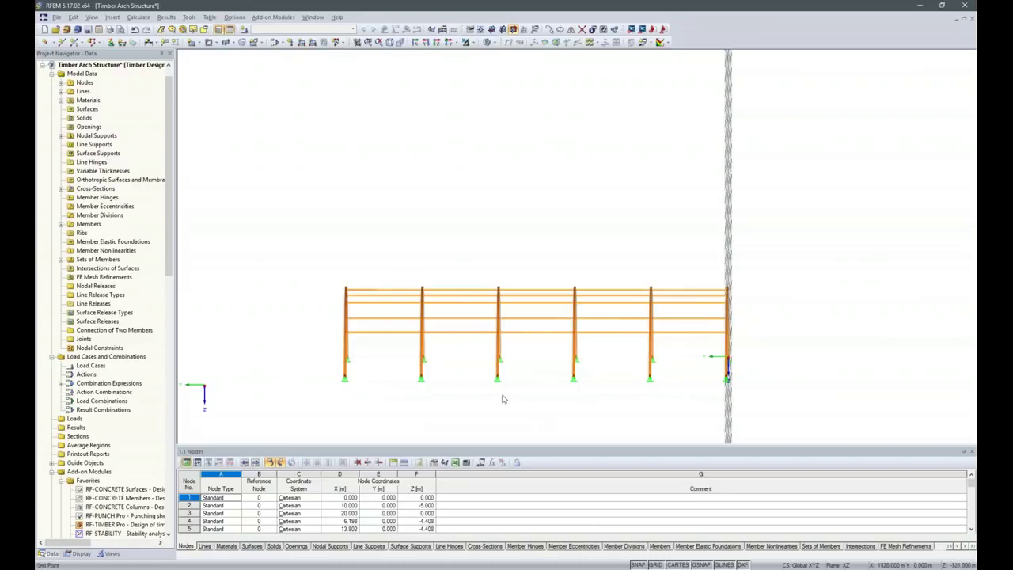
Connect the lines and members across the whole structure so the purlins join the arches.
middle_click_drag(801, 386, 520, 324, "ctrl")
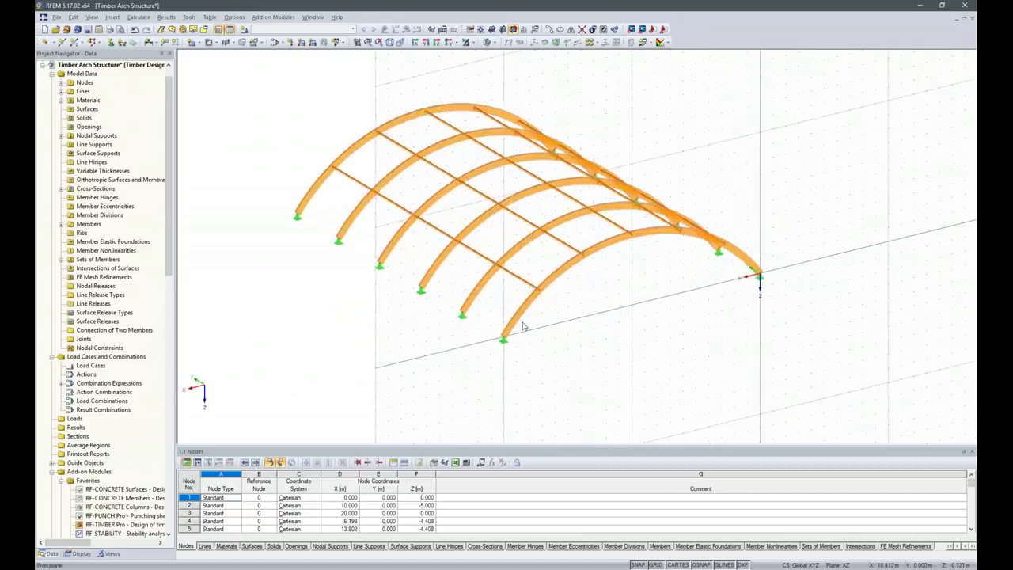
mouse_move(520, 316)
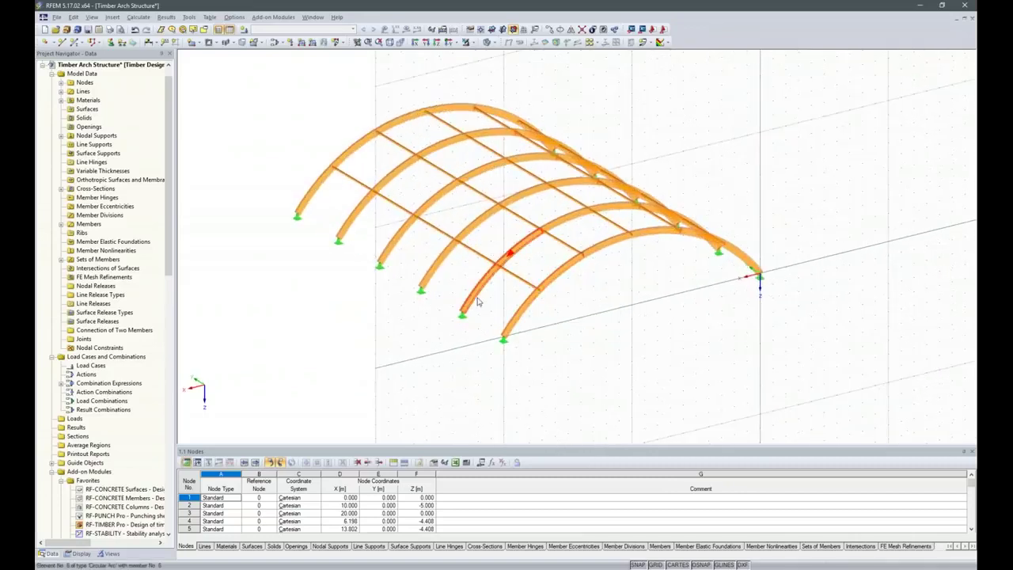
mouse_move(441, 266)
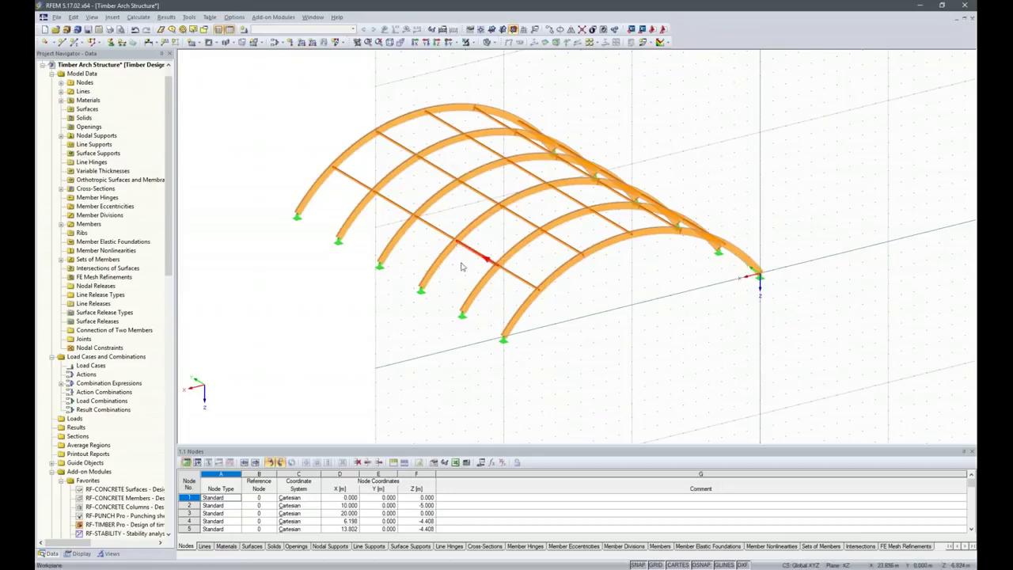
left_click(581, 30)
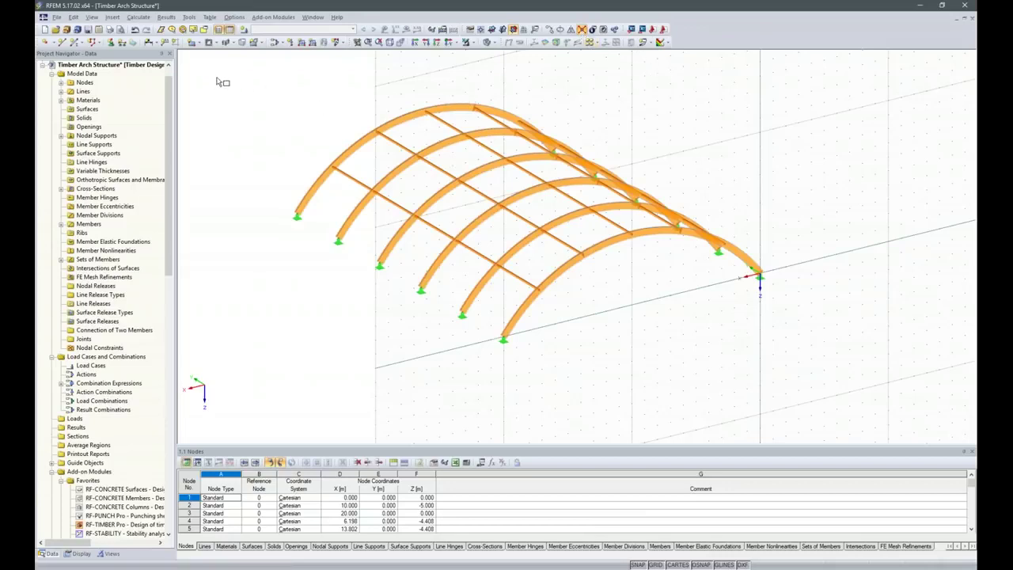
left_click_drag(235, 75, 825, 402)
middle_click_drag(421, 355, 683, 409, "ctrl")
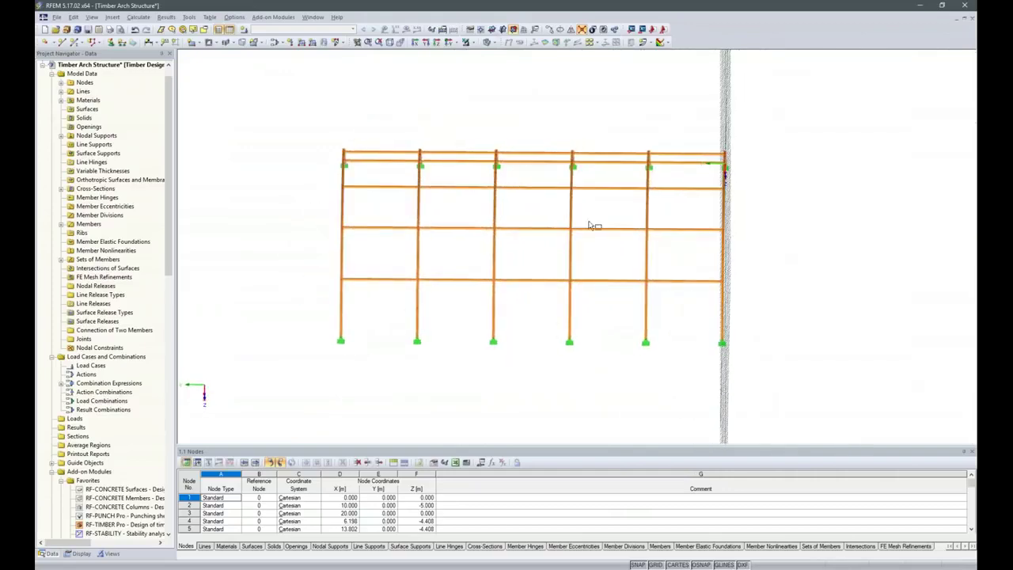
left_click_drag(541, 92, 693, 415)
middle_click_drag(693, 414, 673, 269, "ctrl")
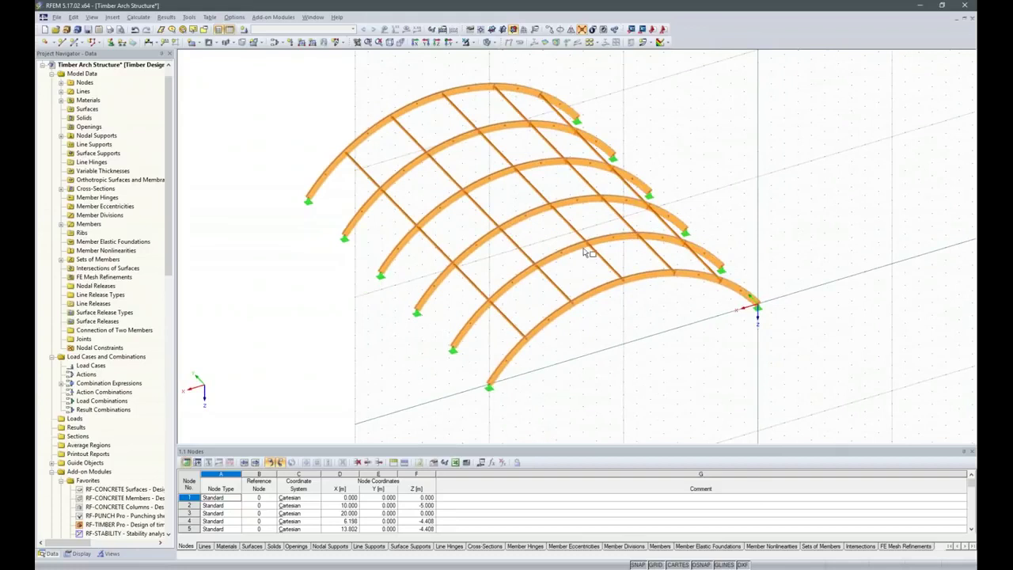
middle_click_drag(579, 418, 674, 390, "ctrl")
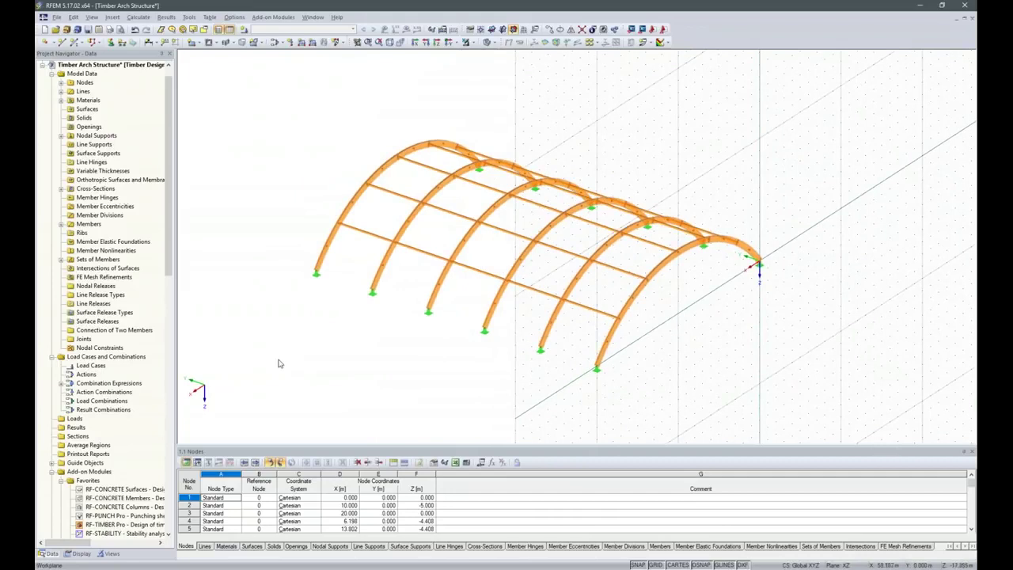
Select all the truss purlins between the arches and set their member rotation to be defined via a help node.
scroll(335, 220, "up", 3)
scroll(335, 219, "up", 3)
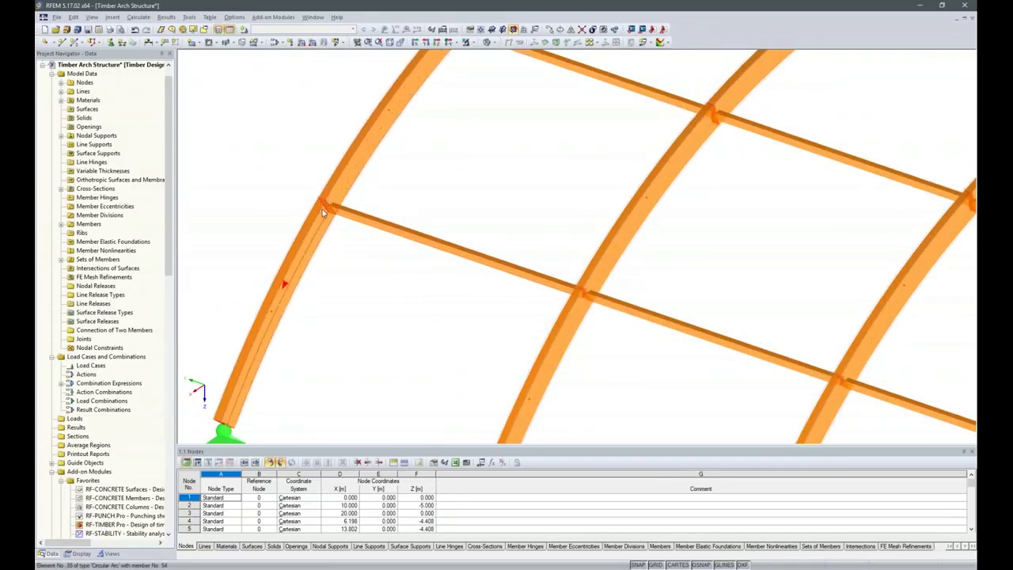
scroll(385, 283, "down", 5)
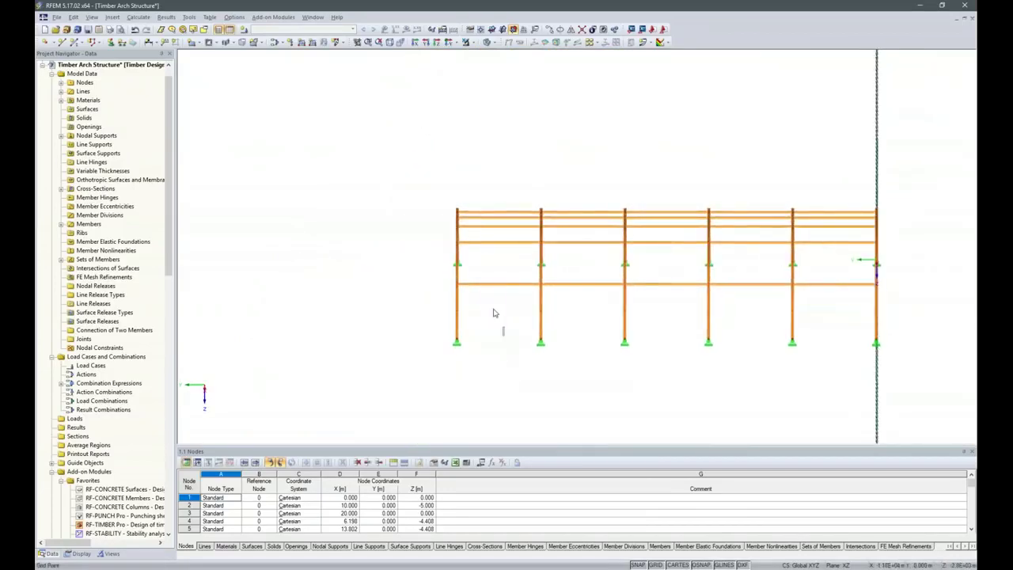
left_click(498, 226)
left_click(599, 232, "ctrl")
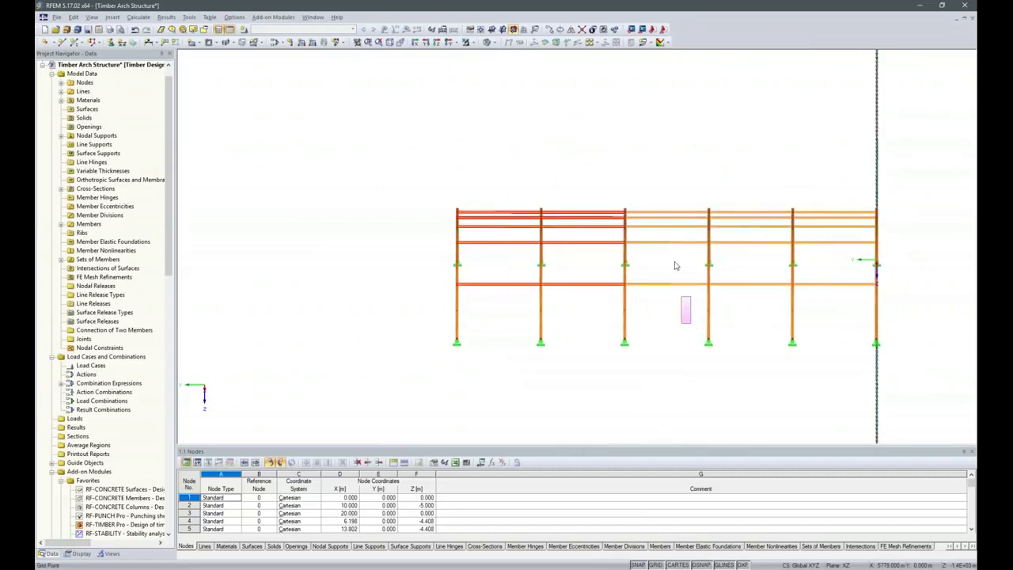
left_click(708, 328, "ctrl")
left_click_drag(738, 340, 763, 199, "ctrl")
left_click_drag(854, 327, 824, 203, "ctrl")
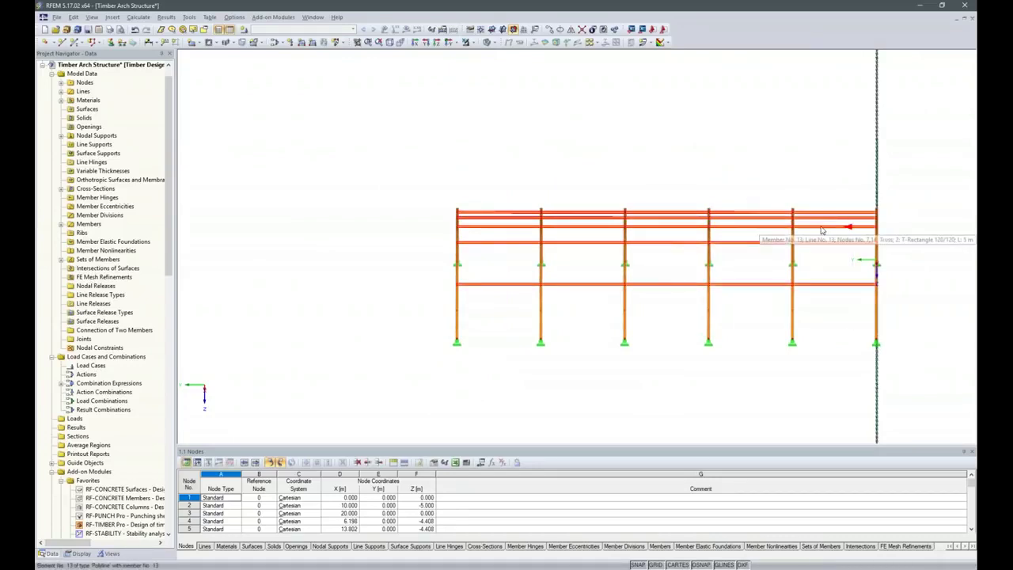
right_click(821, 230)
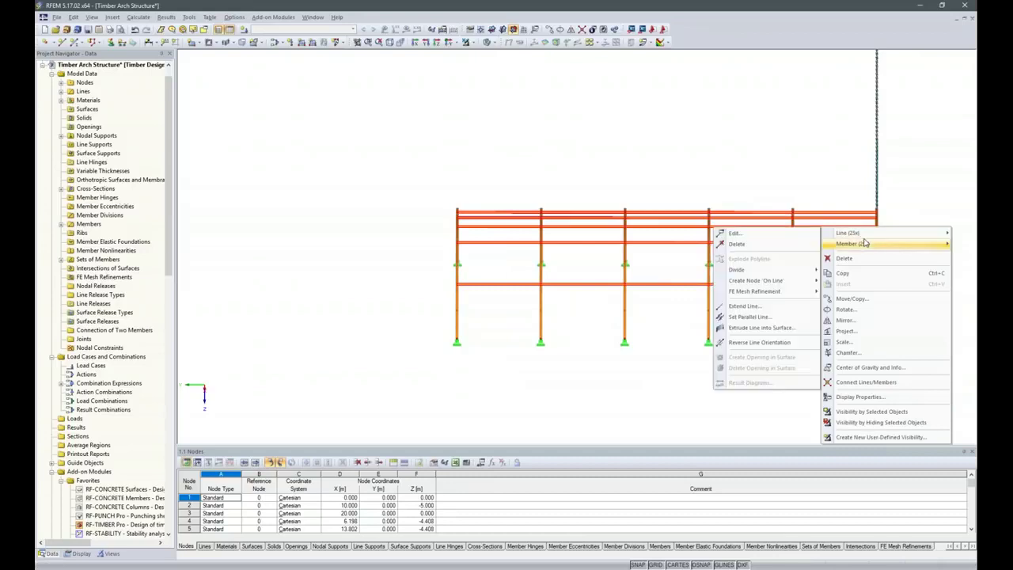
mouse_move(865, 244)
left_click(756, 250)
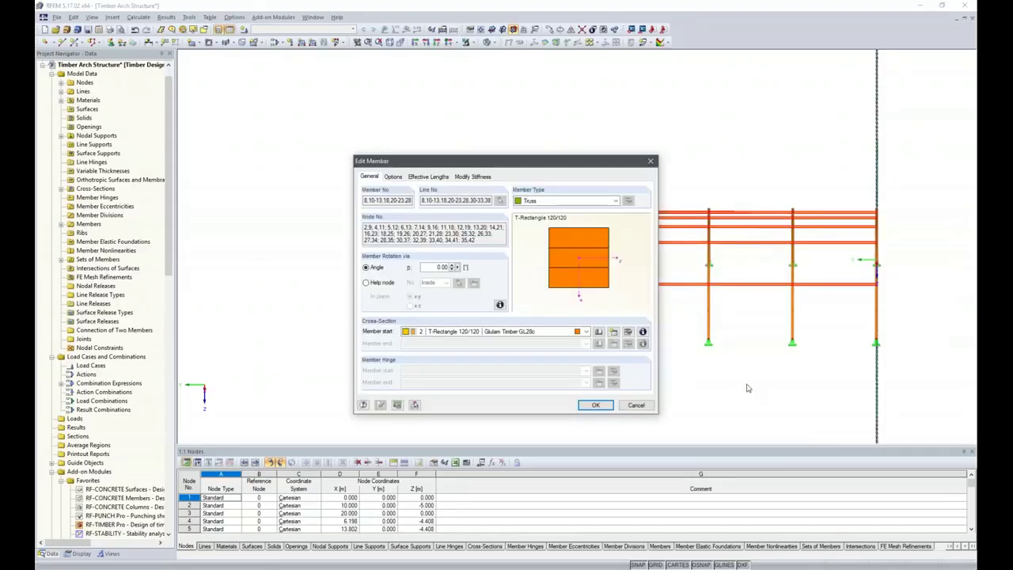
left_click(366, 282)
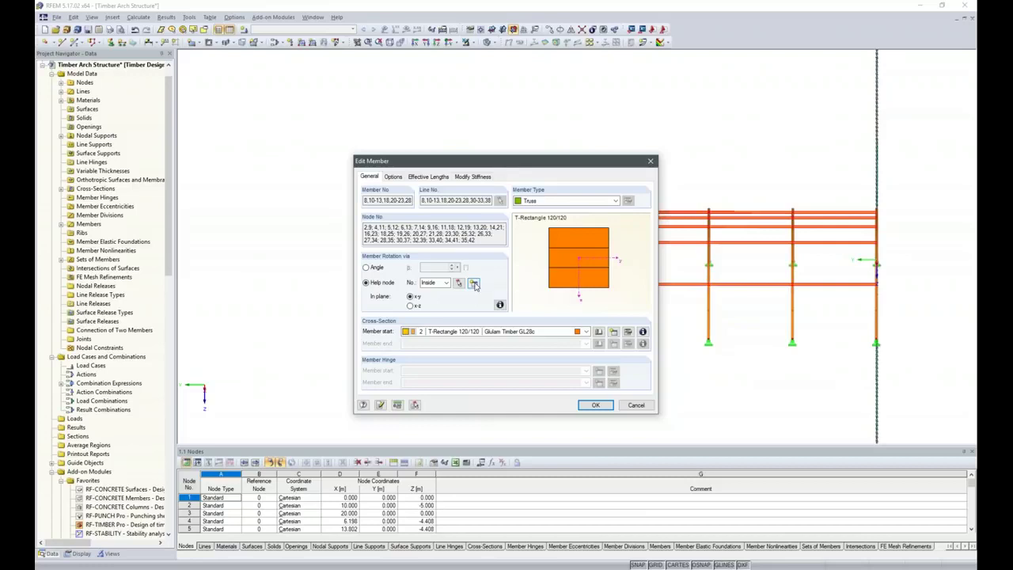
Create the help node at the centre point of the end arch farthest from the origin and orient the purlins to it in plane x-z.
left_click(474, 283)
middle_click_drag(541, 342, 459, 414, "ctrl")
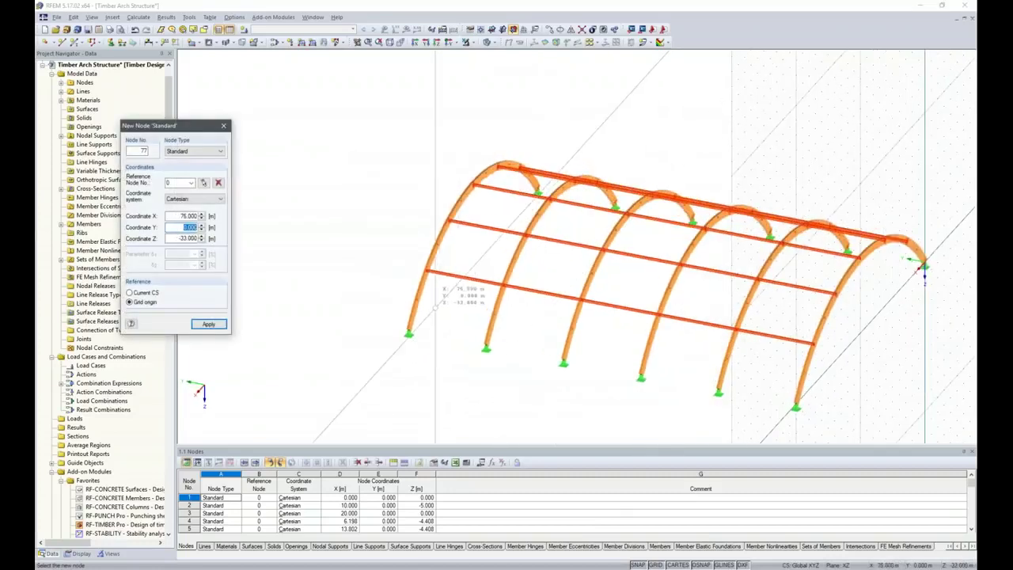
left_click(81, 553)
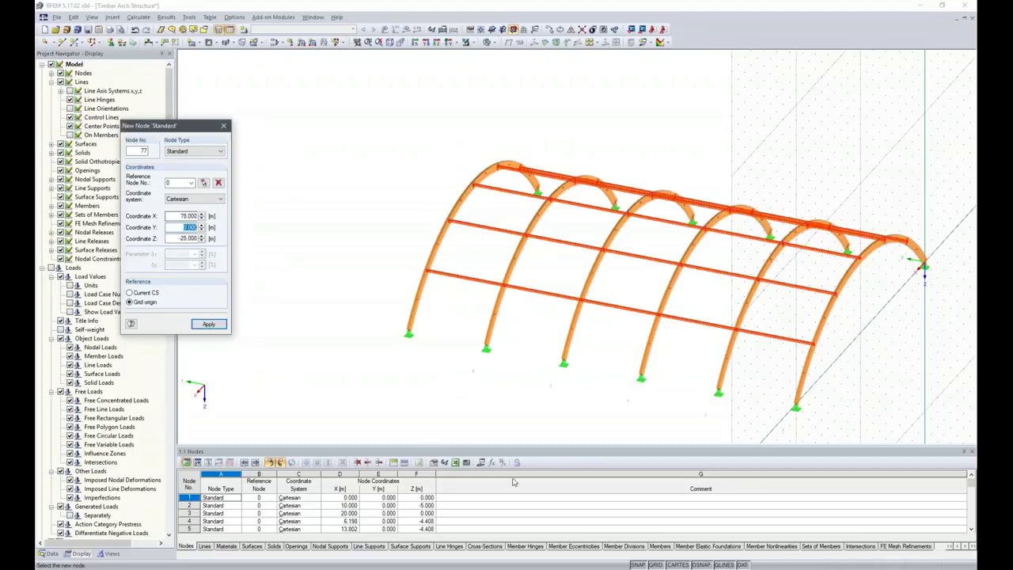
mouse_move(483, 386)
middle_mouse_down()
mouse_move(504, 382)
mouse_move(479, 377)
mouse_move(502, 383)
middle_mouse_up()
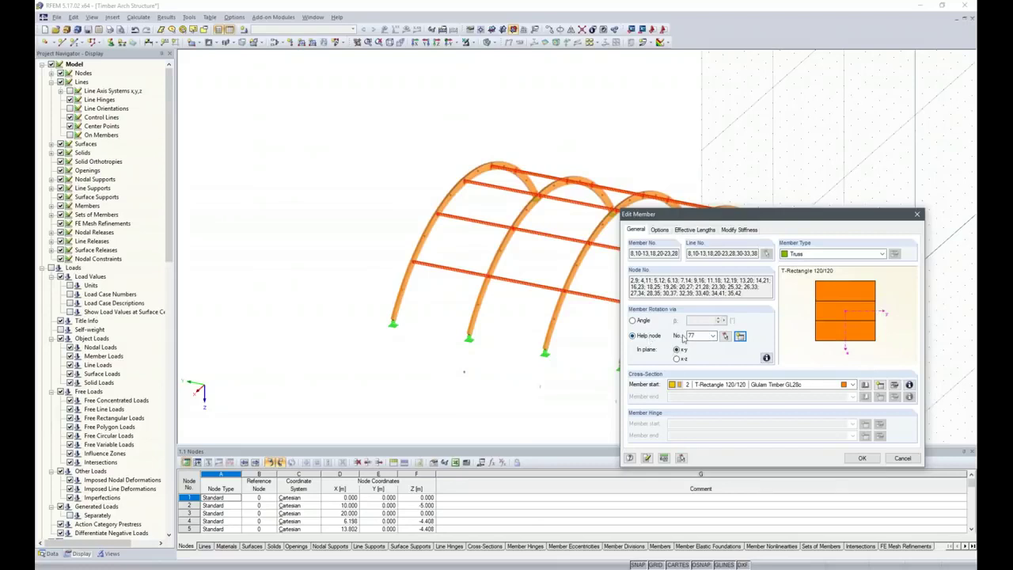
double_click(691, 337)
left_click(765, 357)
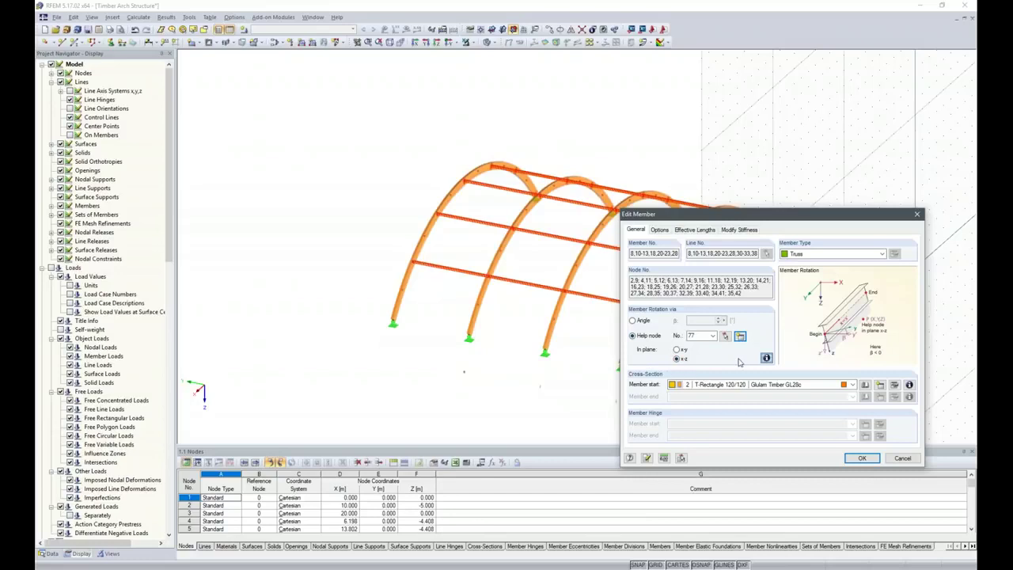
left_click(861, 457)
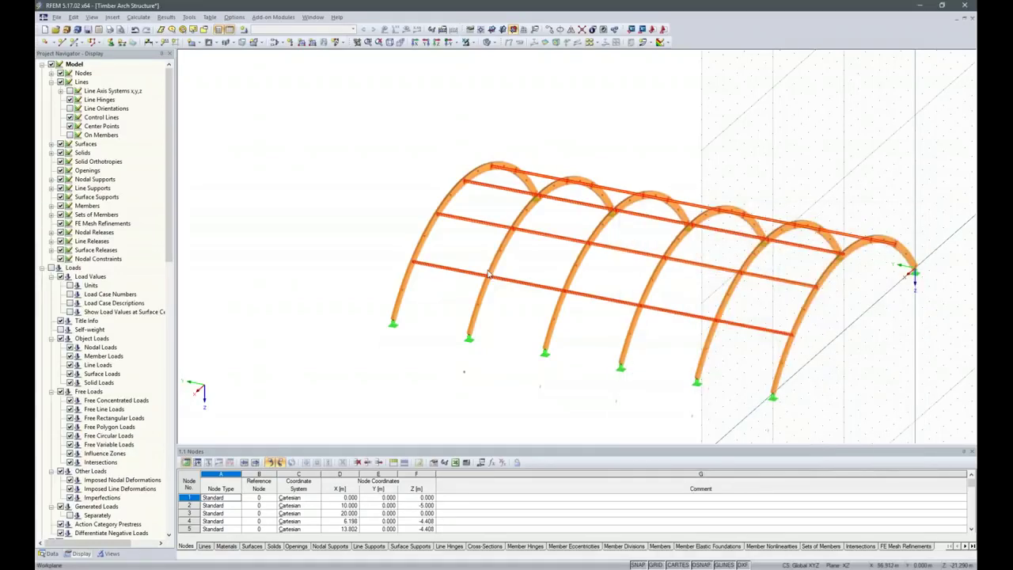
Examine how the purlins are rotated relative to the arches along the structure.
scroll(413, 266, "up", 2)
scroll(413, 266, "up", 4)
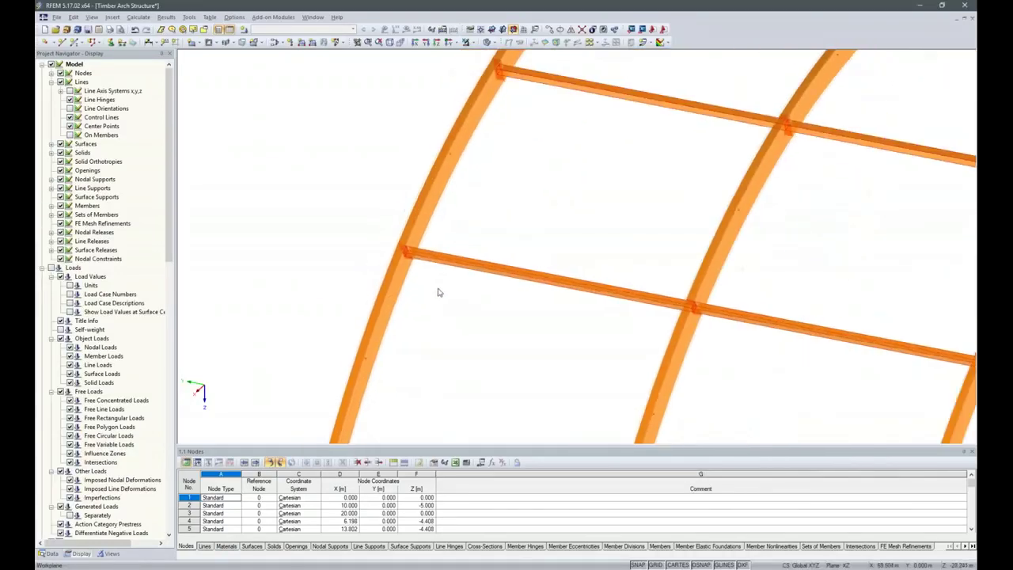
scroll(501, 299, "down", 2)
middle_click_drag(502, 298, 445, 296, "ctrl")
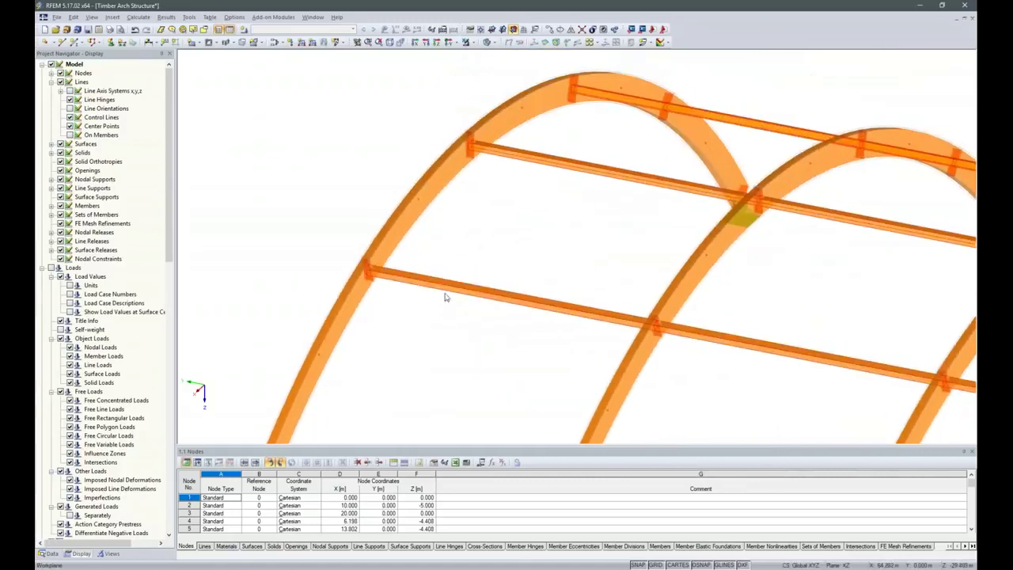
middle_click_drag(559, 198, 470, 283)
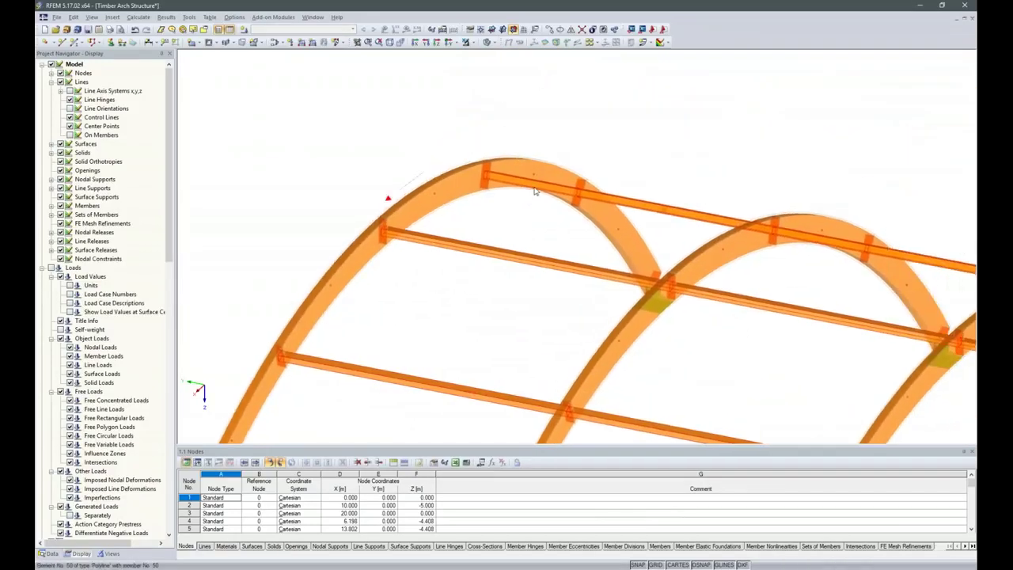
scroll(615, 242, "down", 3)
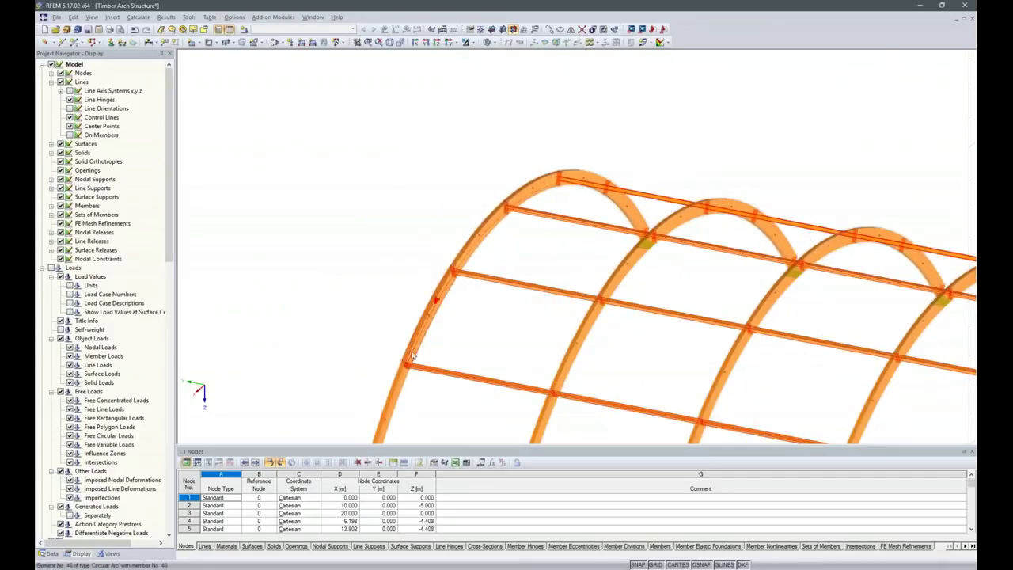
scroll(480, 190, "down", 5)
middle_click_drag(453, 358, 524, 364, "ctrl")
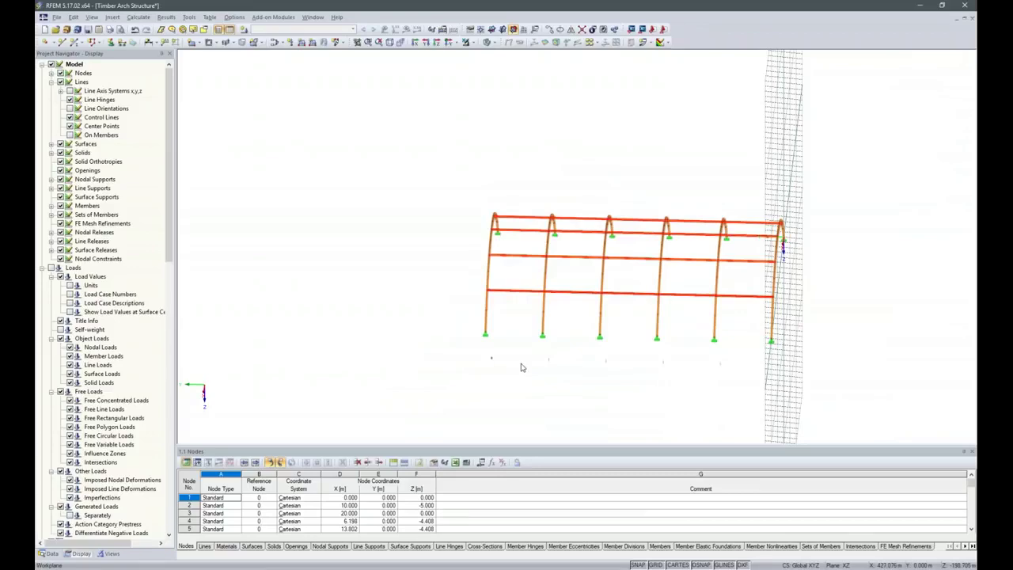
middle_click_drag(671, 409, 475, 356, "ctrl")
Show the roof obliquely from above and switch the model display to wireframe.
right_click(852, 169)
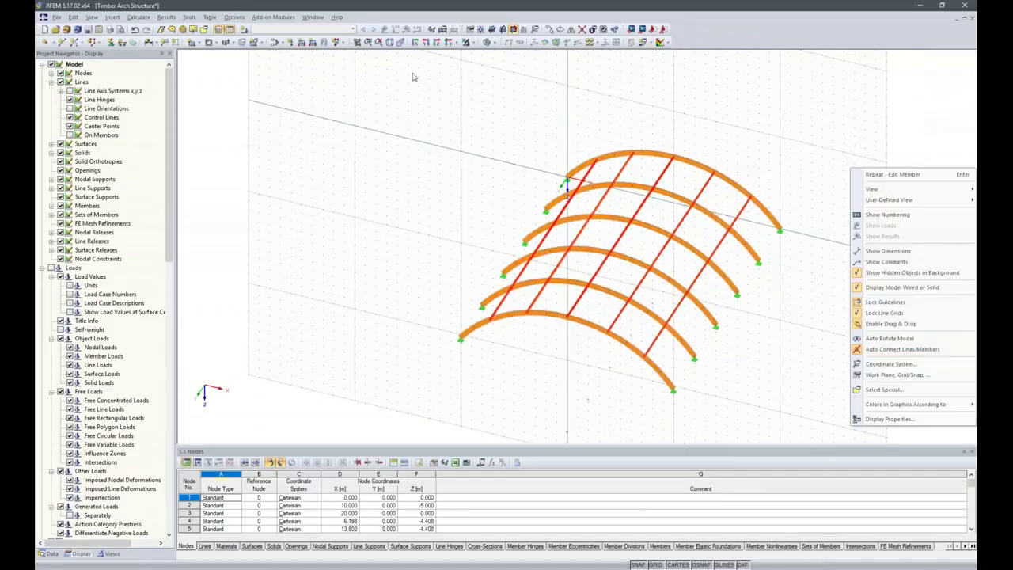
left_click(441, 42)
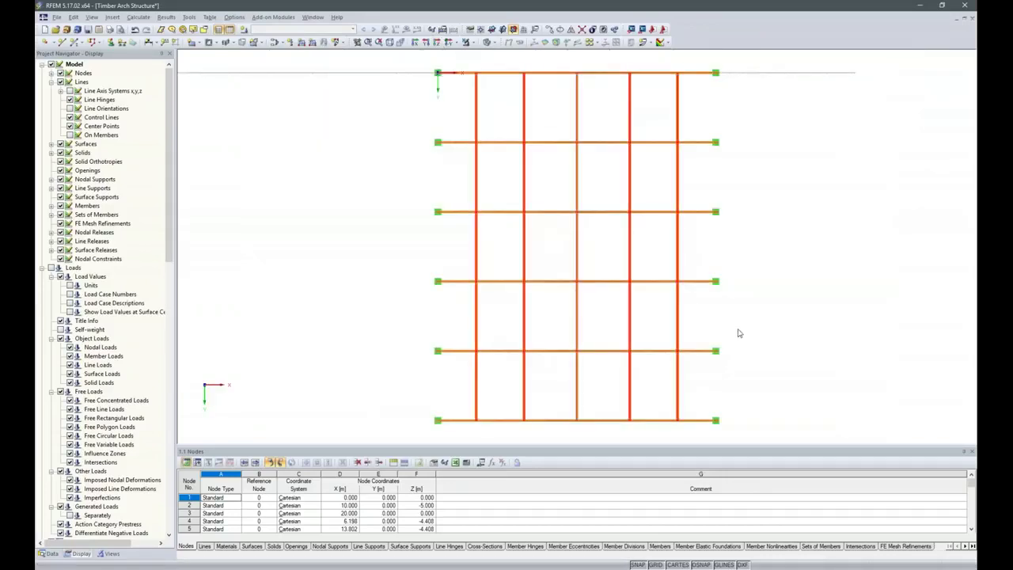
middle_click_drag(738, 332, 704, 306, "ctrl")
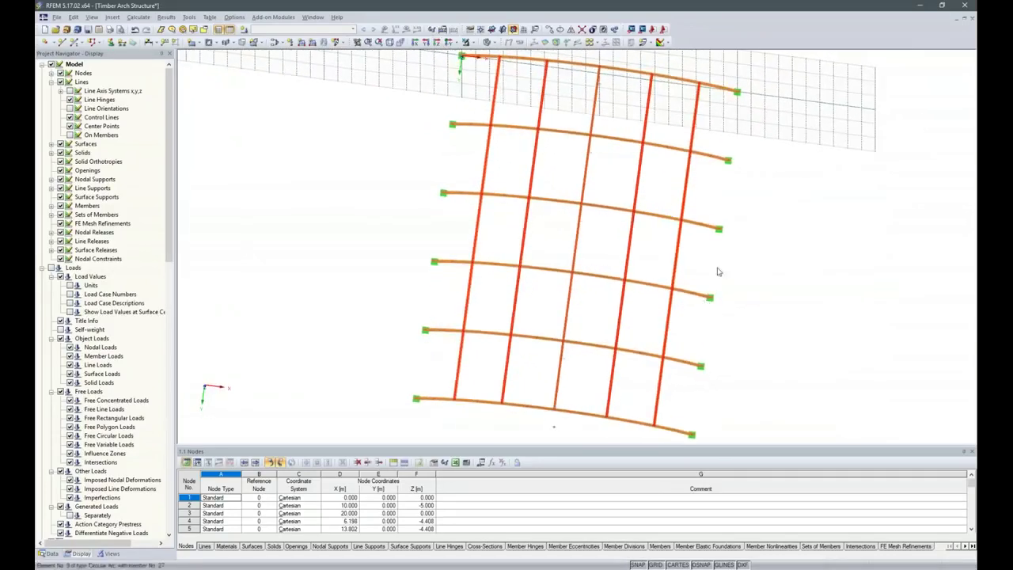
scroll(468, 153, "up", 2)
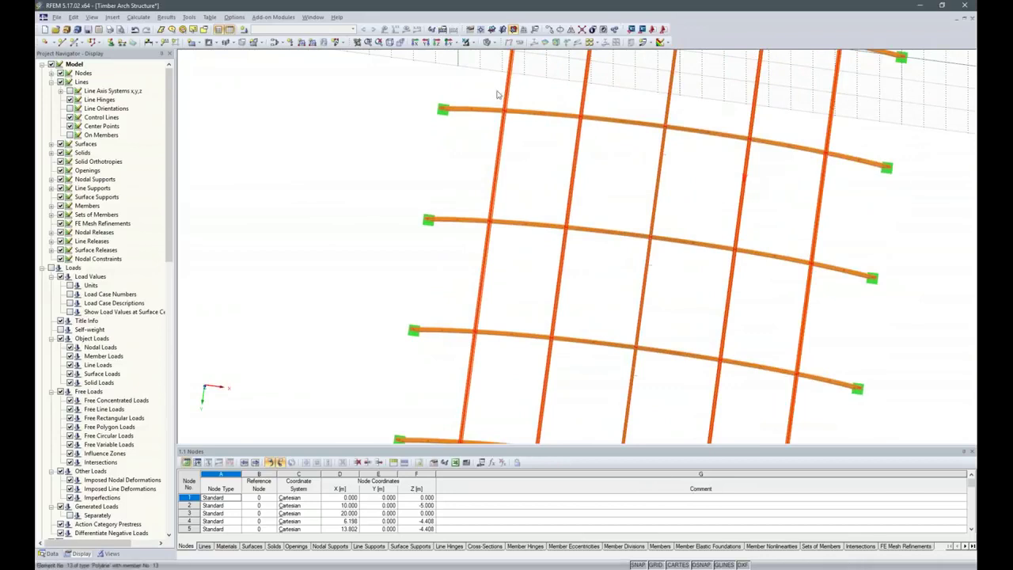
left_click(490, 42)
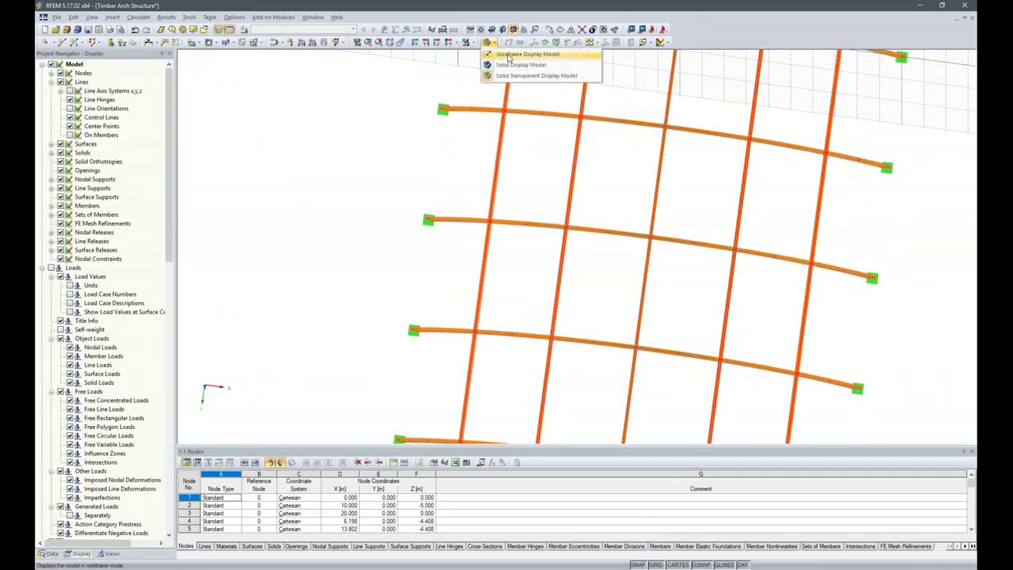
left_click(510, 54)
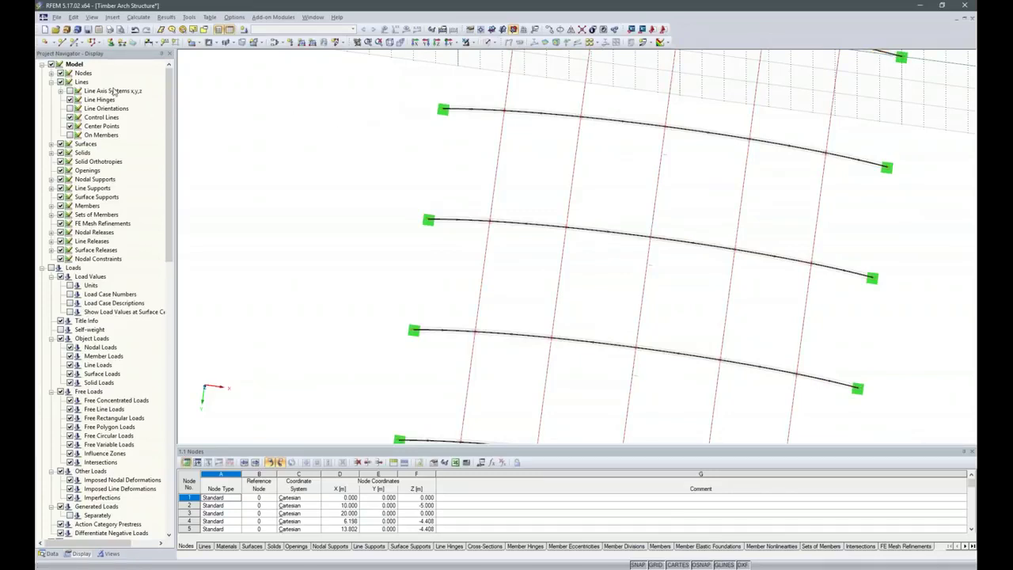
Set up a new member of type Tension with a solid round RD 16 cross-section in Steel S 235.
left_click(77, 42)
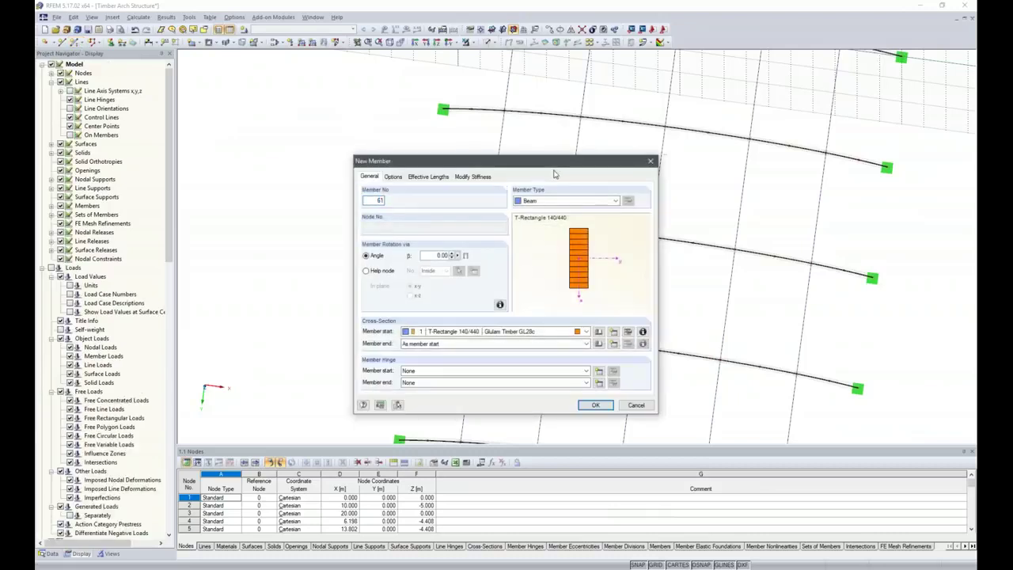
left_click(616, 201)
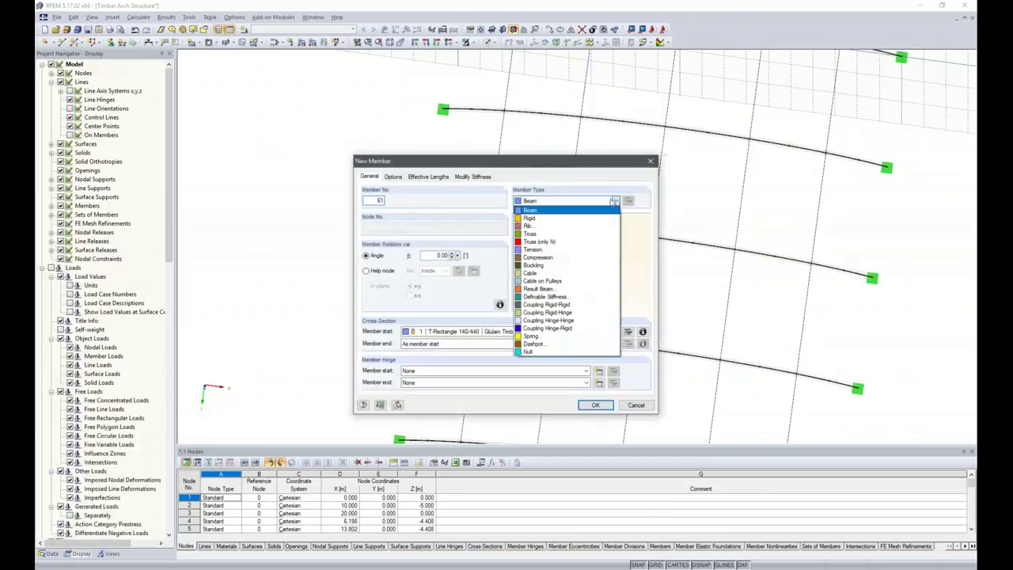
left_click(546, 252)
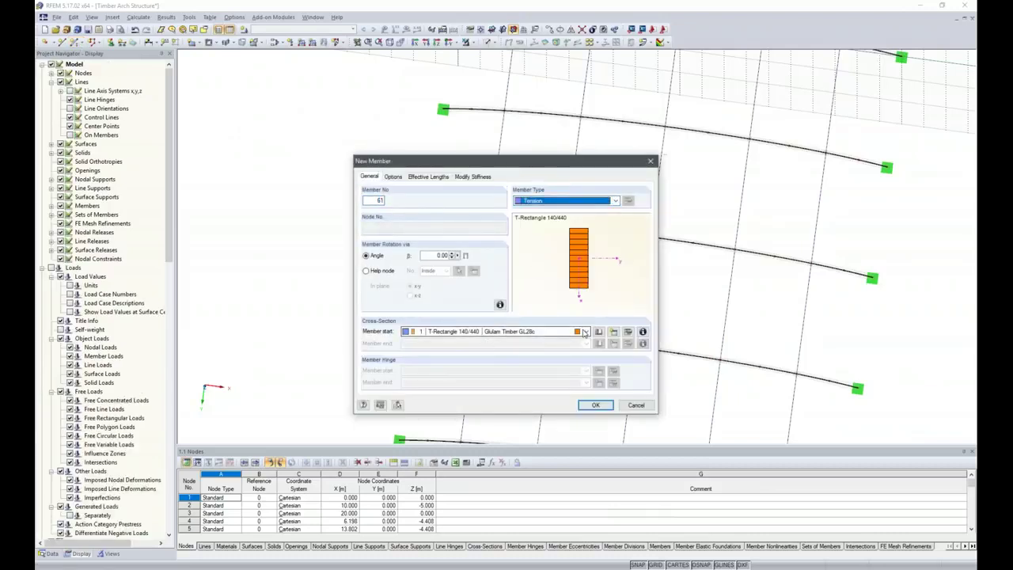
left_click(599, 332)
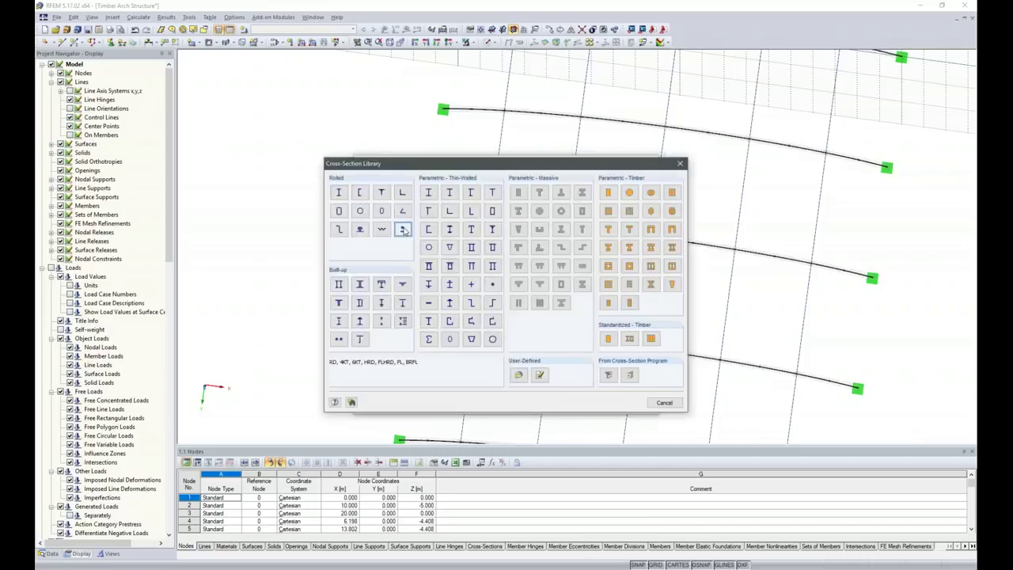
key("Escape")
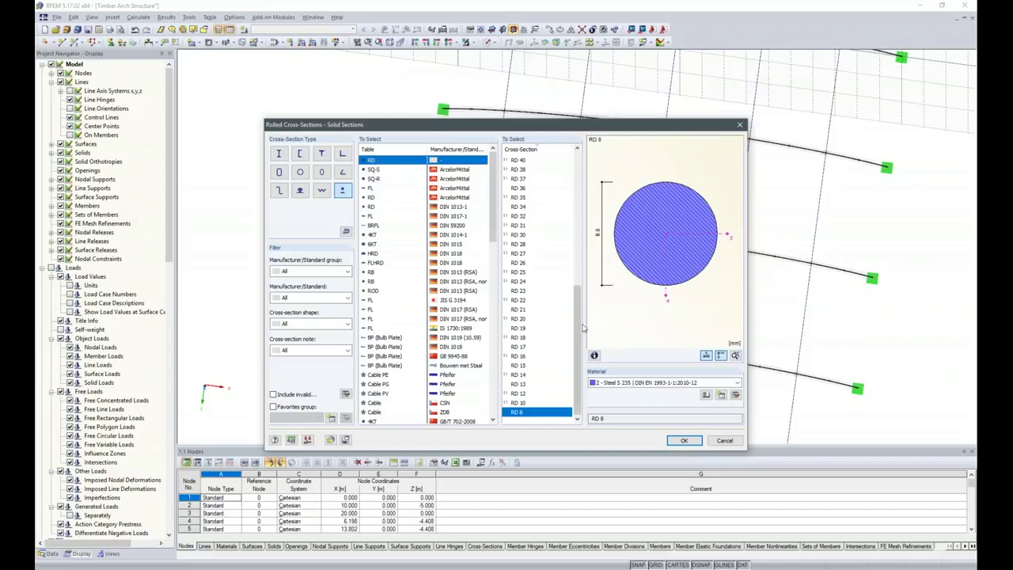
left_click(517, 357)
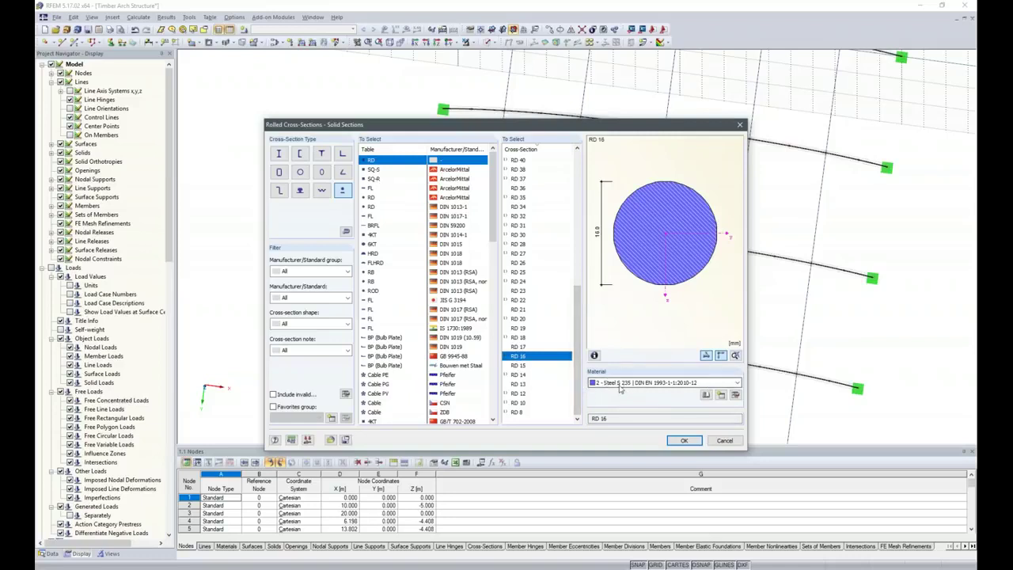
left_click(682, 441)
left_click(595, 404)
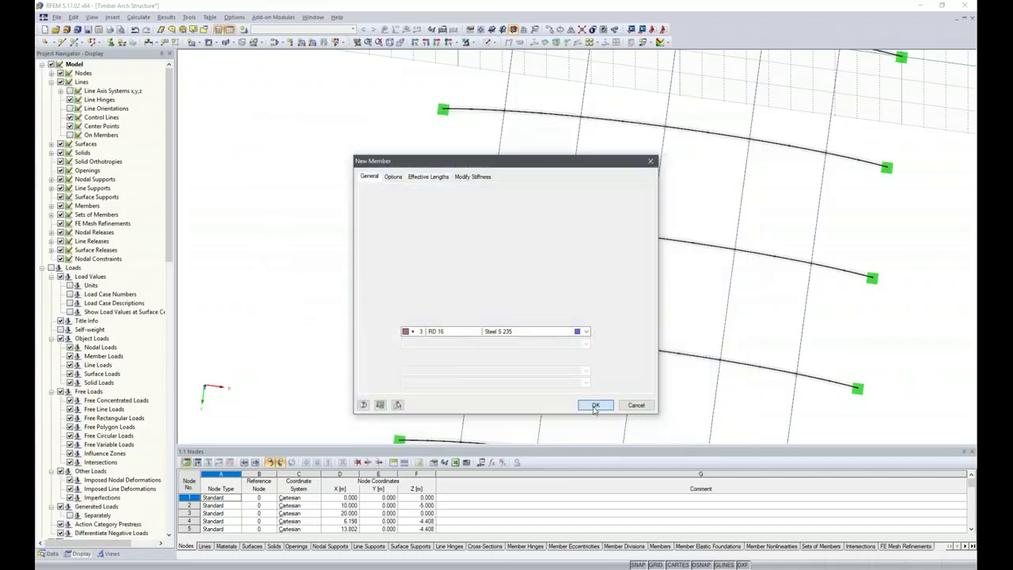
Draw six parallel tension diagonals between the second and third arches, one across each purlin field from support to support.
scroll(525, 224, "down", 2)
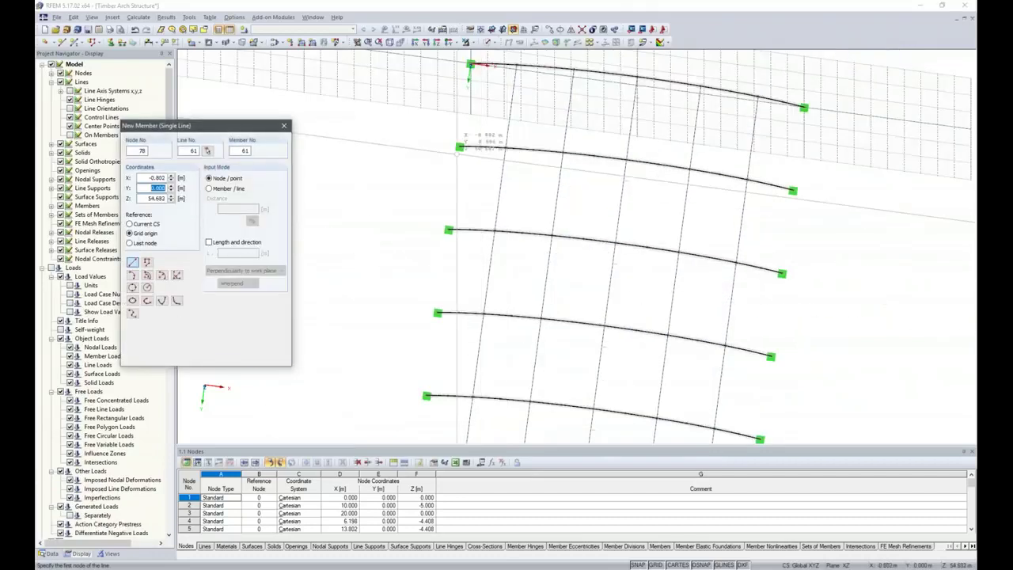
left_click(459, 147)
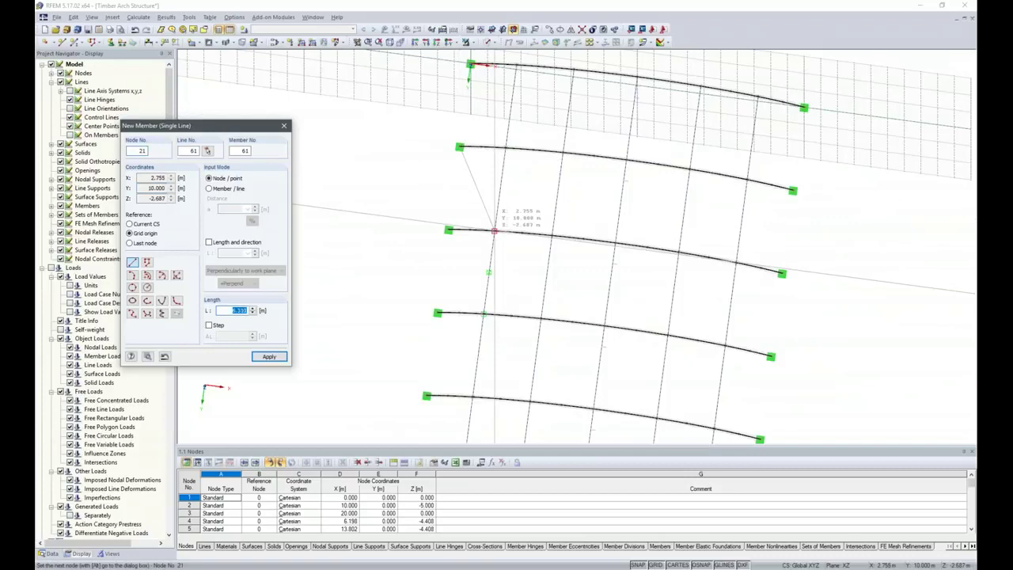
left_click(495, 231)
left_click(504, 147)
left_click(548, 230)
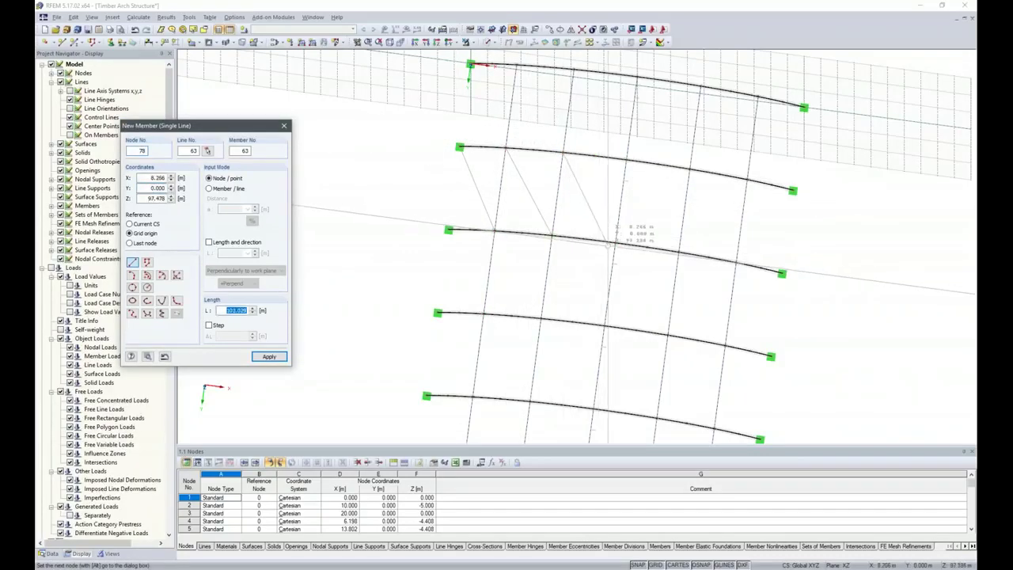
left_click(623, 154)
left_click(676, 251)
left_click(689, 169)
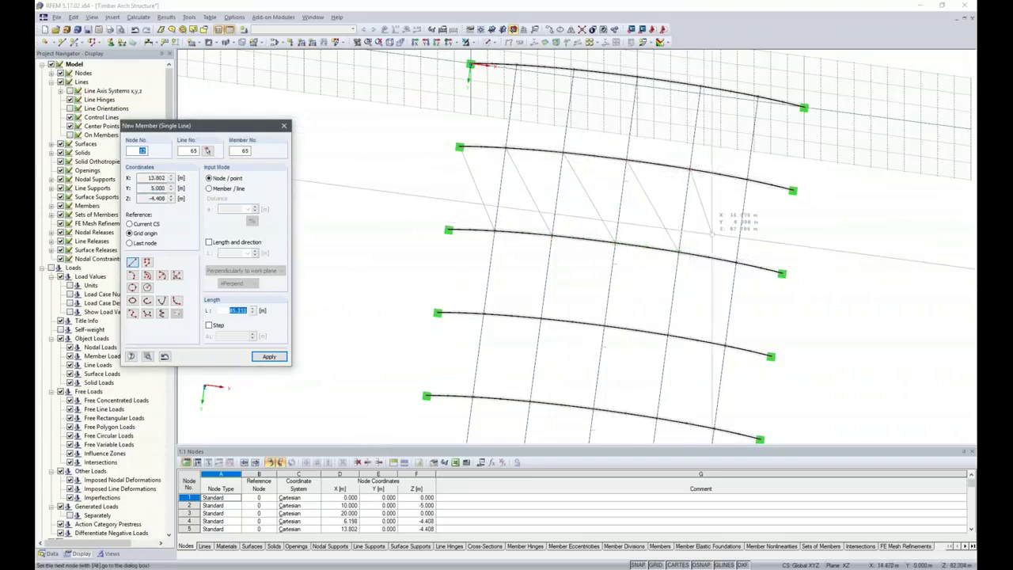
left_click(736, 261)
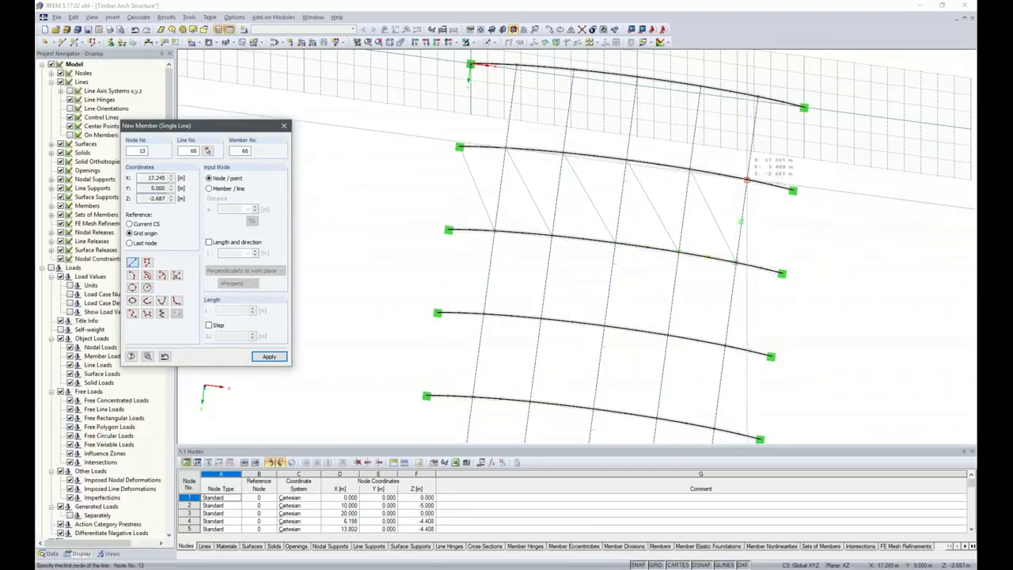
left_click(781, 273)
Draw the six opposing diagonals between the second and third arches so that every field of that bay is cross-braced.
left_click(792, 191)
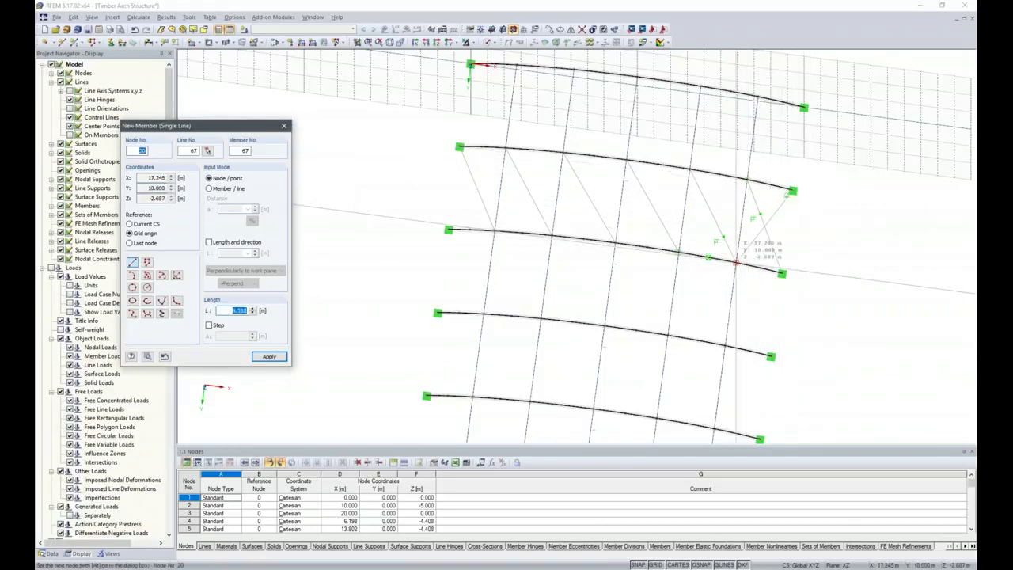
left_click(746, 182)
left_click(678, 252)
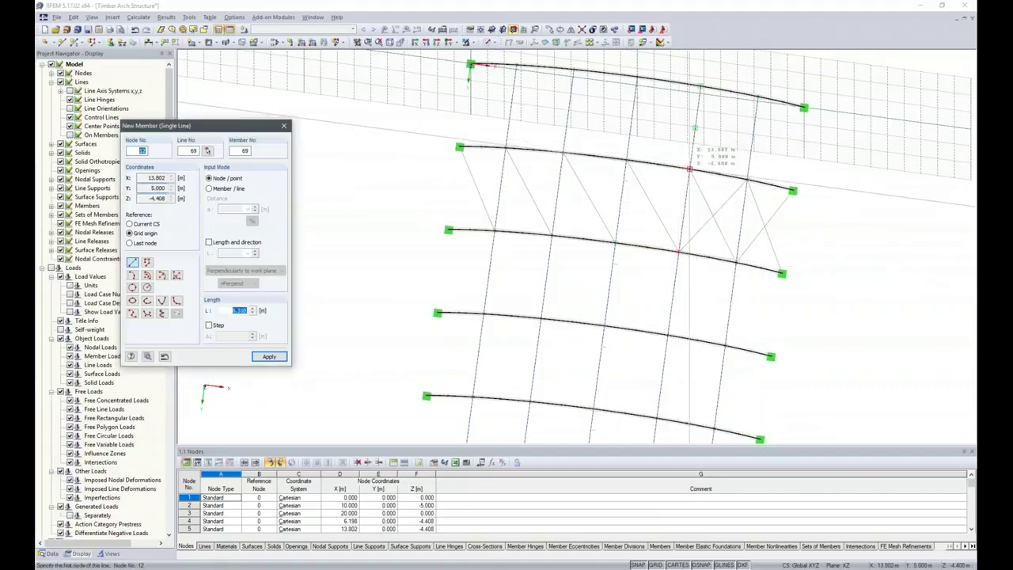
left_click(690, 169)
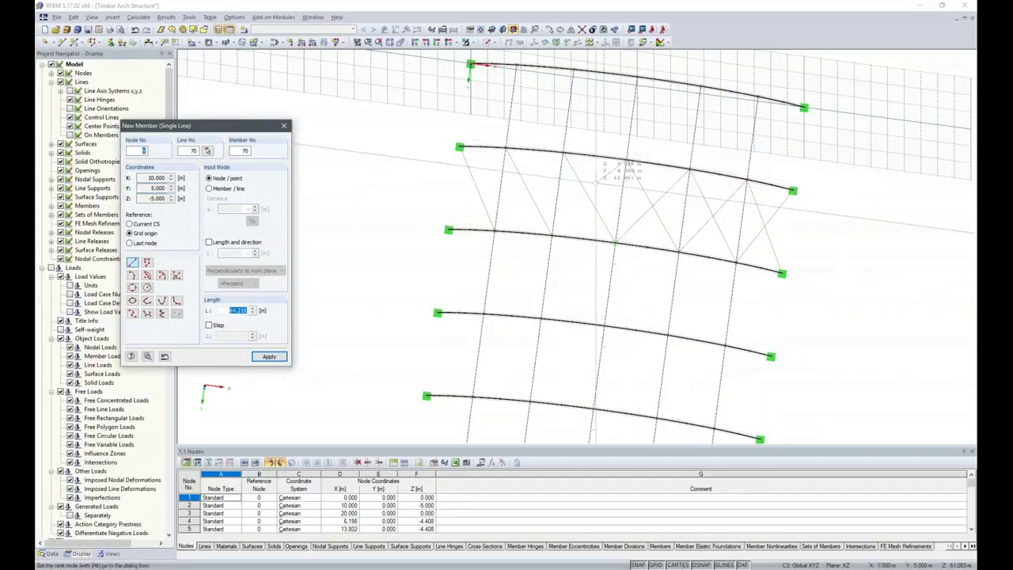
left_click(562, 152)
left_click(563, 152)
left_click(505, 149)
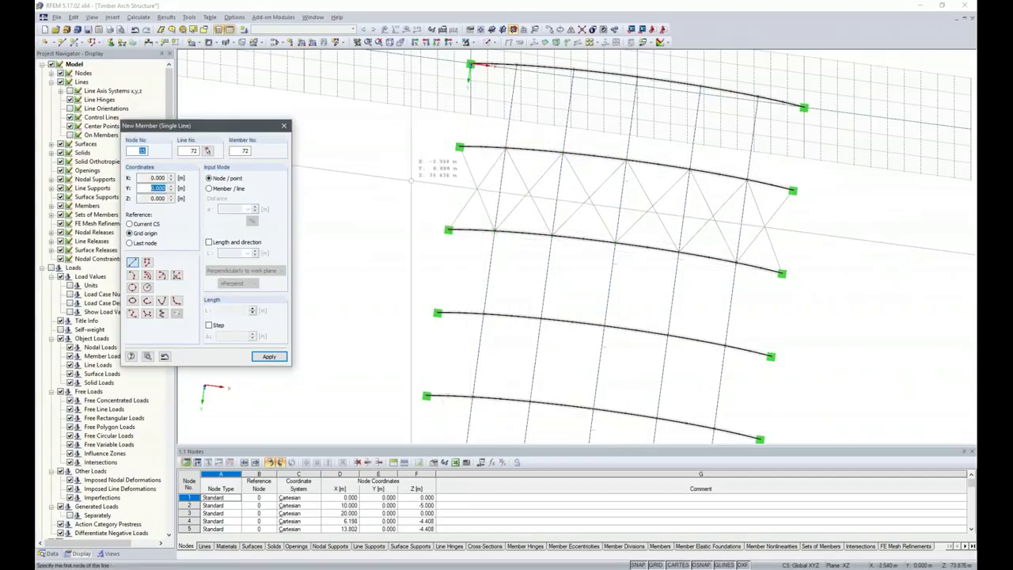
key("Escape")
Switch the model back to the solid rendered display and show the structure from its long side.
middle_click_drag(376, 251, 398, 334, "ctrl")
mouse_move(507, 343)
middle_mouse_down("ctrl")
mouse_move(784, 339)
mouse_move(572, 357)
mouse_move(506, 348)
middle_mouse_up("ctrl")
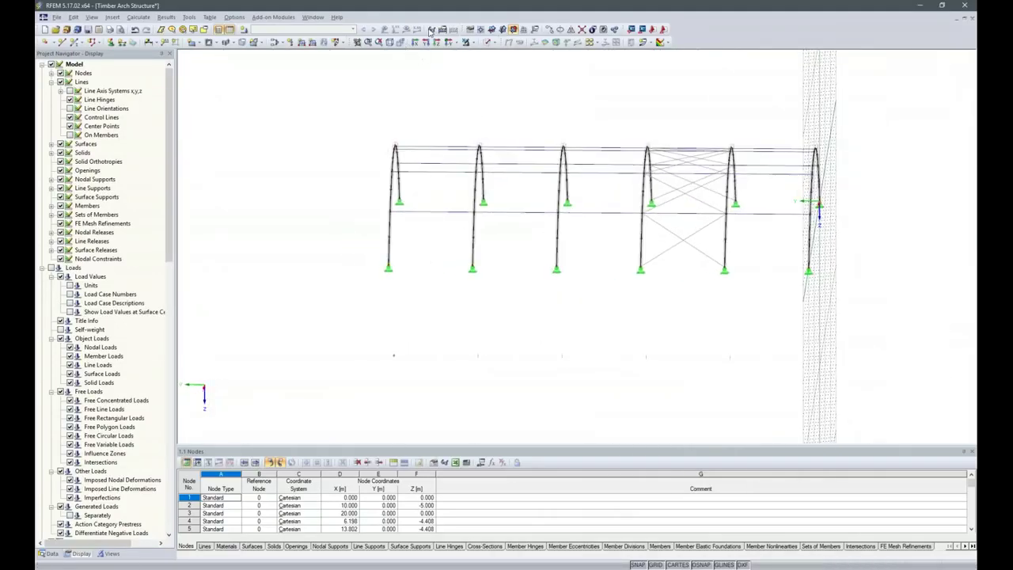
left_click(495, 43)
left_click(497, 66)
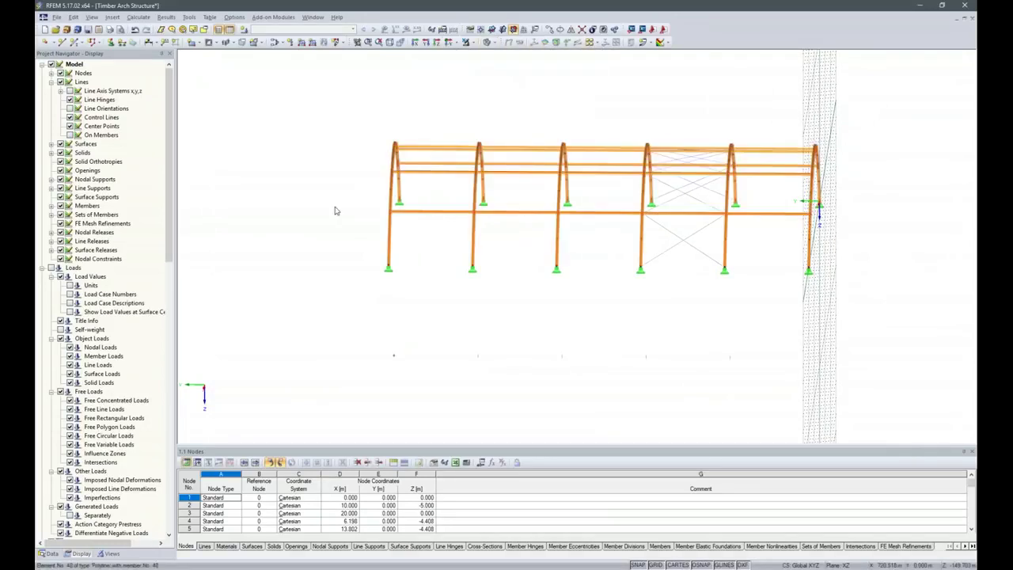
middle_click_drag(750, 357, 768, 355, "ctrl")
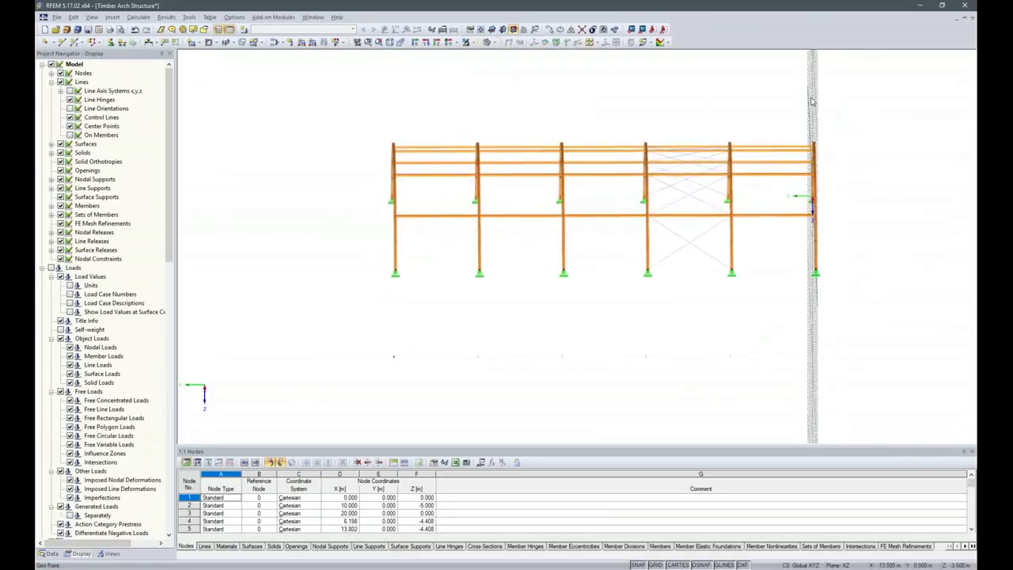
Isolate the end arch at the origin in visibility mode and view it in the reverse Y-direction.
left_click_drag(797, 96, 863, 348)
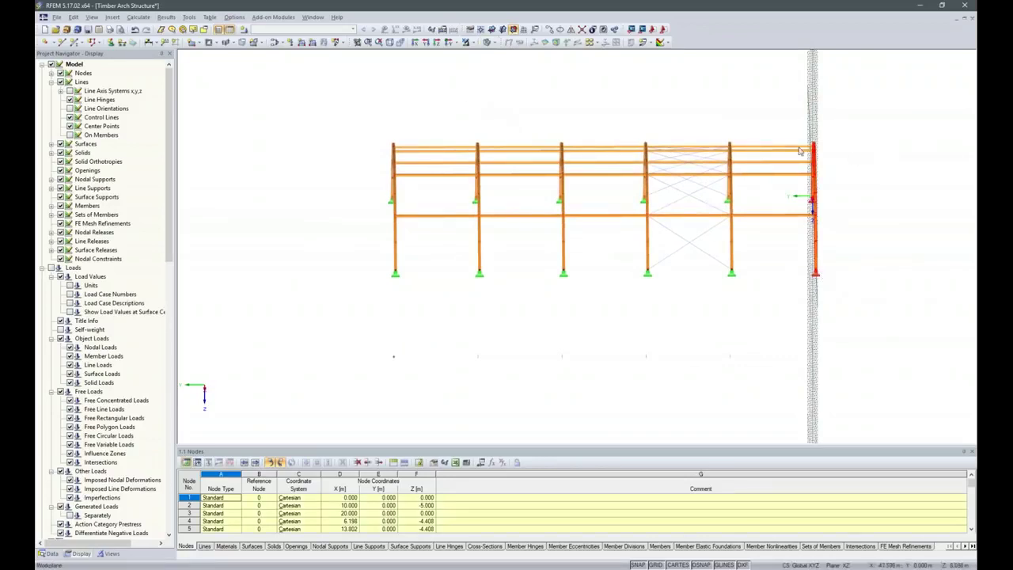
left_click(467, 42)
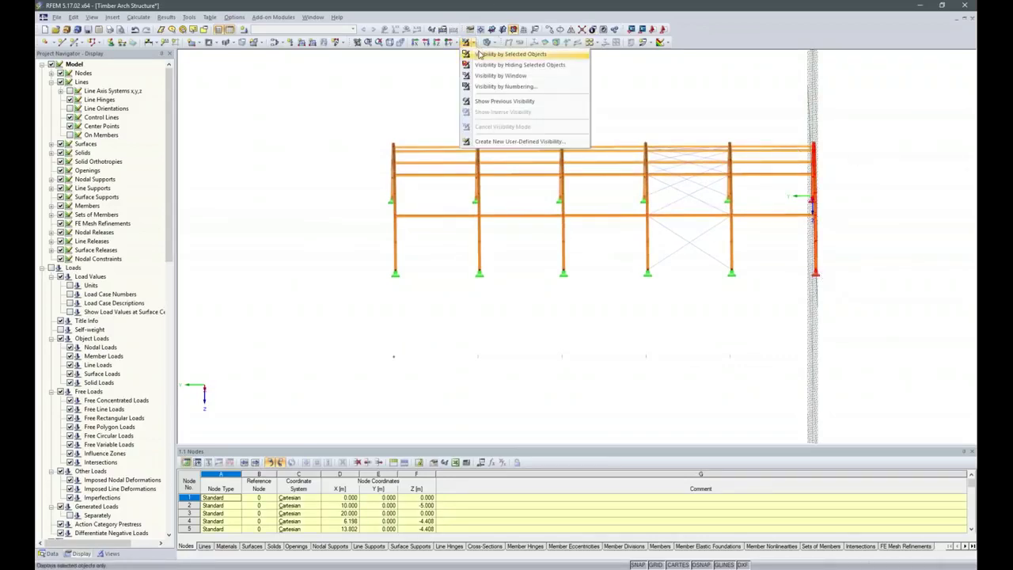
left_click(502, 55)
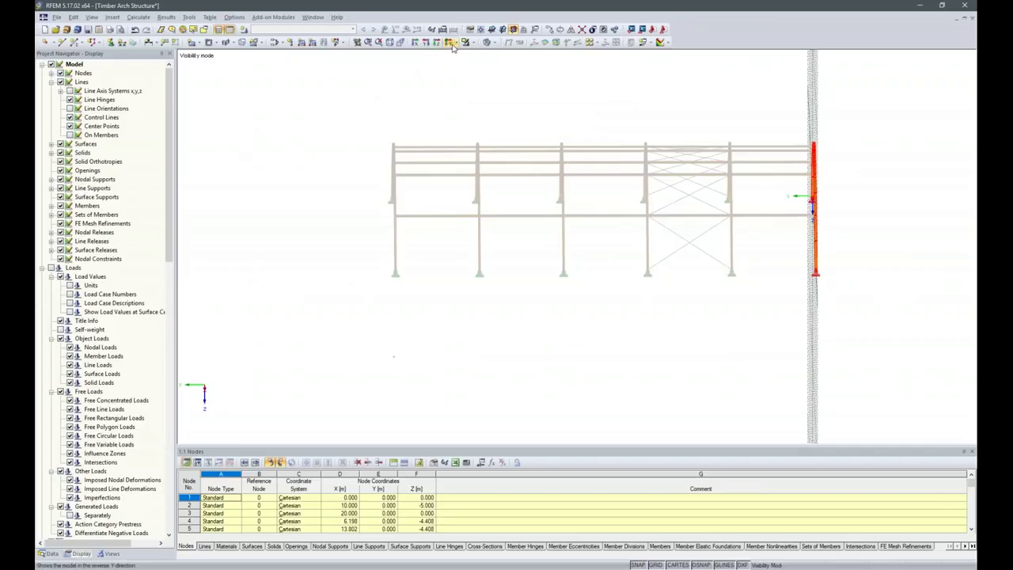
left_click(456, 44)
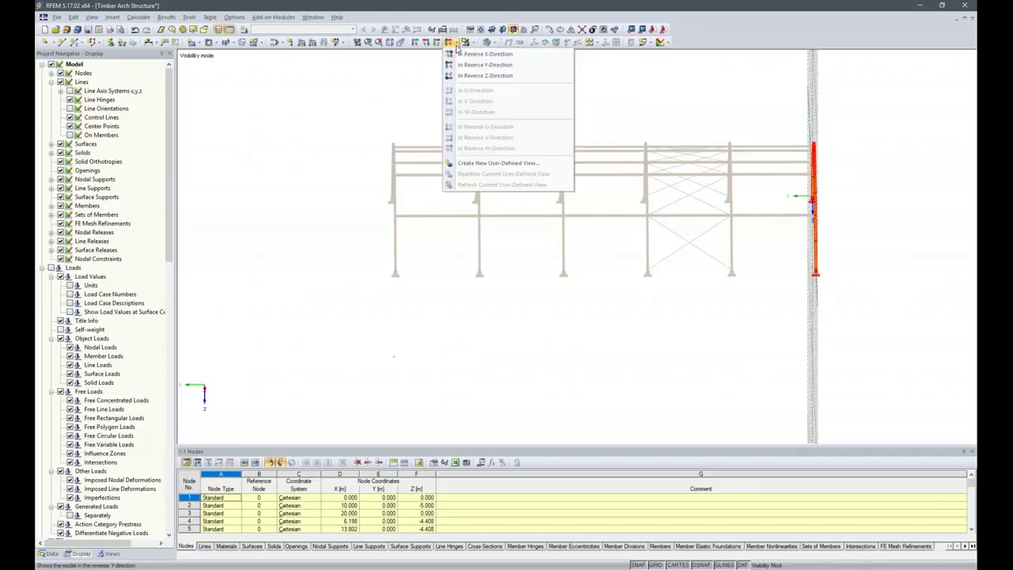
left_click(457, 51)
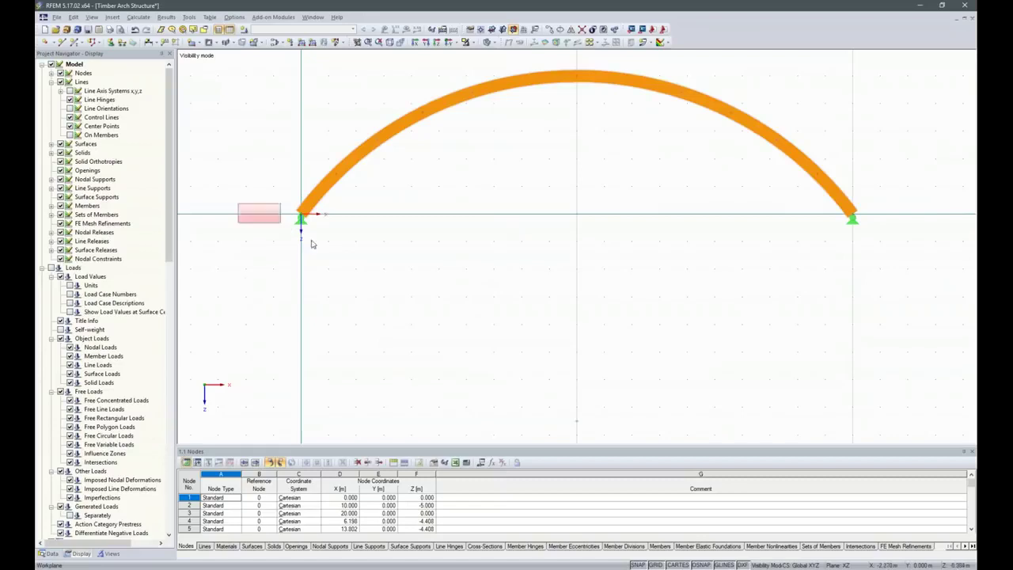
Copy the arch's support node at the origin 3 times with a 5 m displacement in X, without creating connecting lines.
left_click(301, 217)
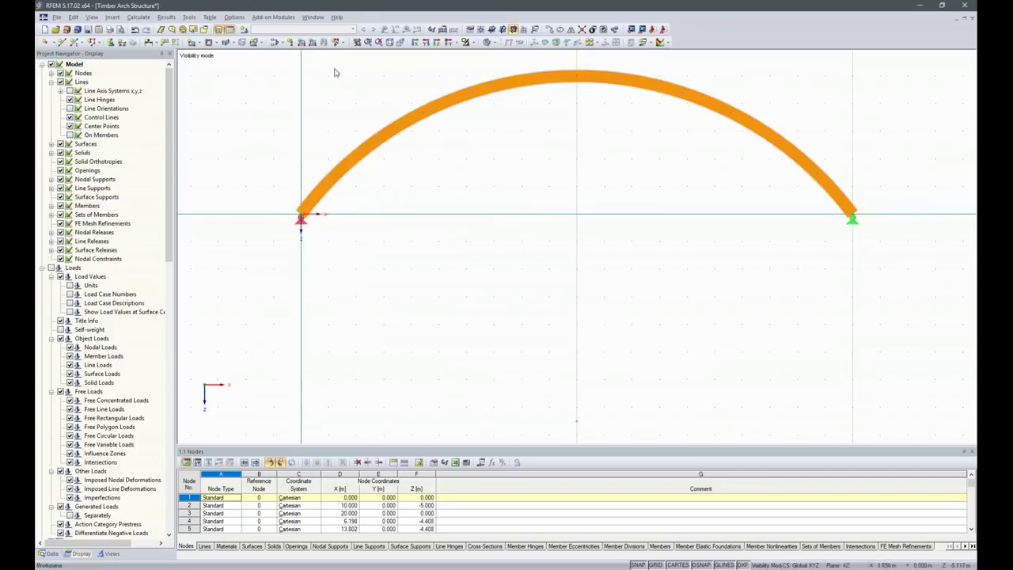
left_click(548, 29)
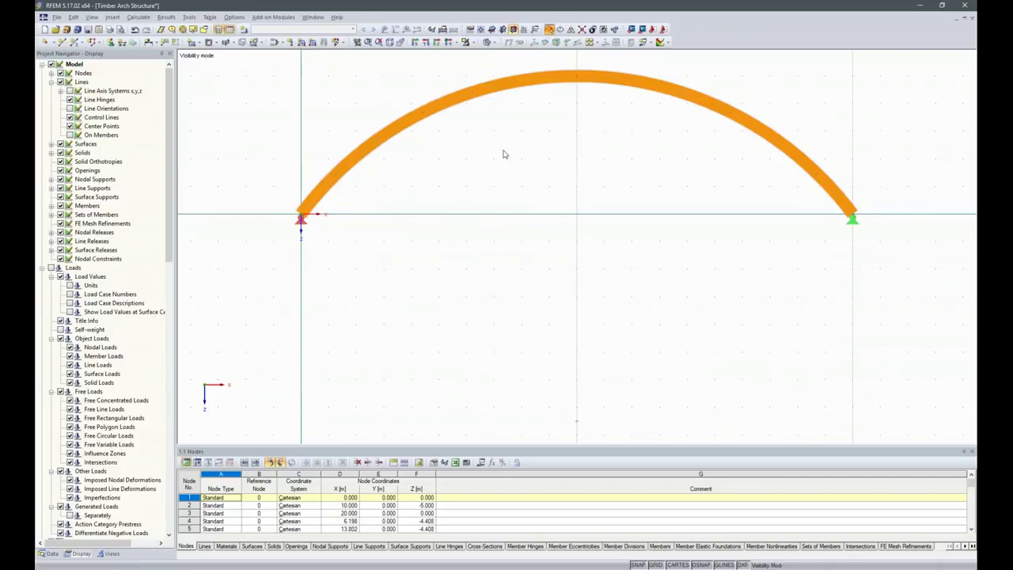
type("5")
double_click(381, 307)
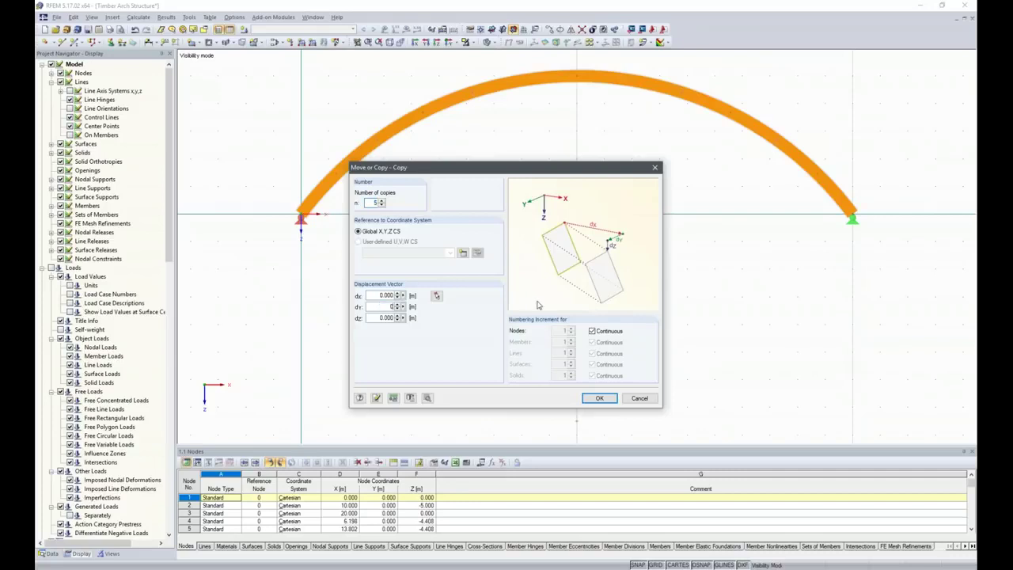
double_click(375, 293)
left_click(428, 398)
left_click(358, 173)
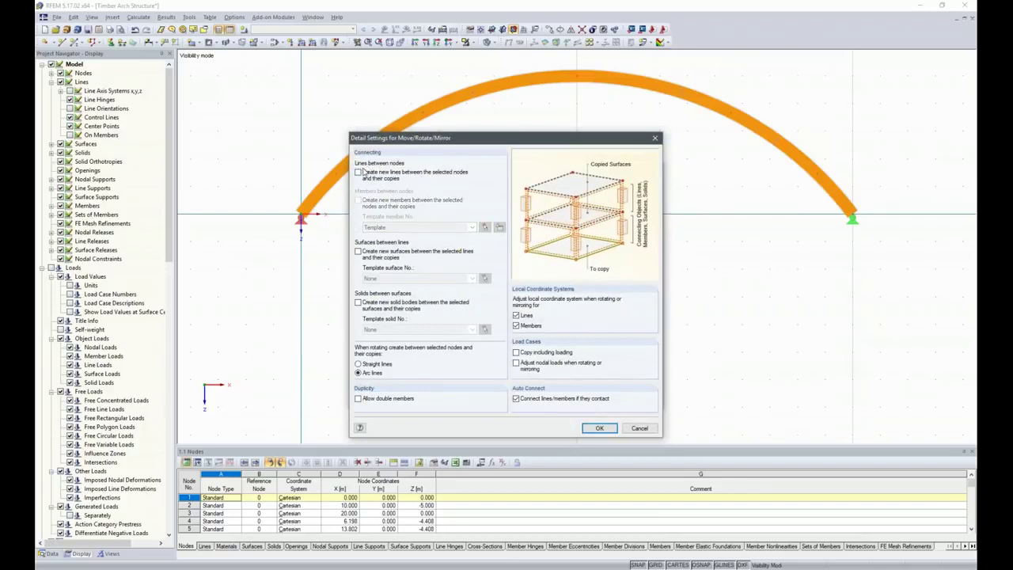
left_click(599, 427)
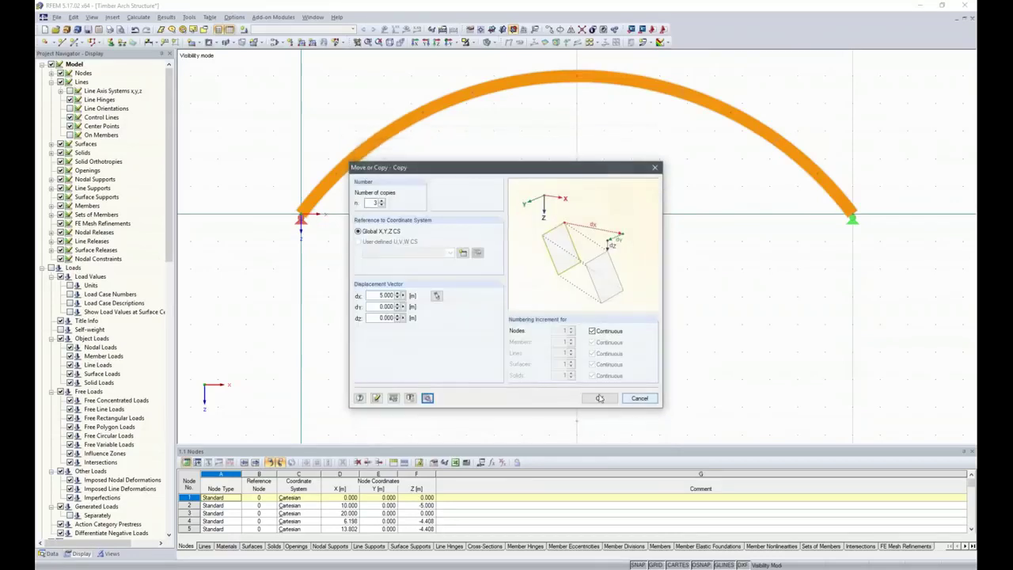
left_click(598, 398)
left_click(624, 327)
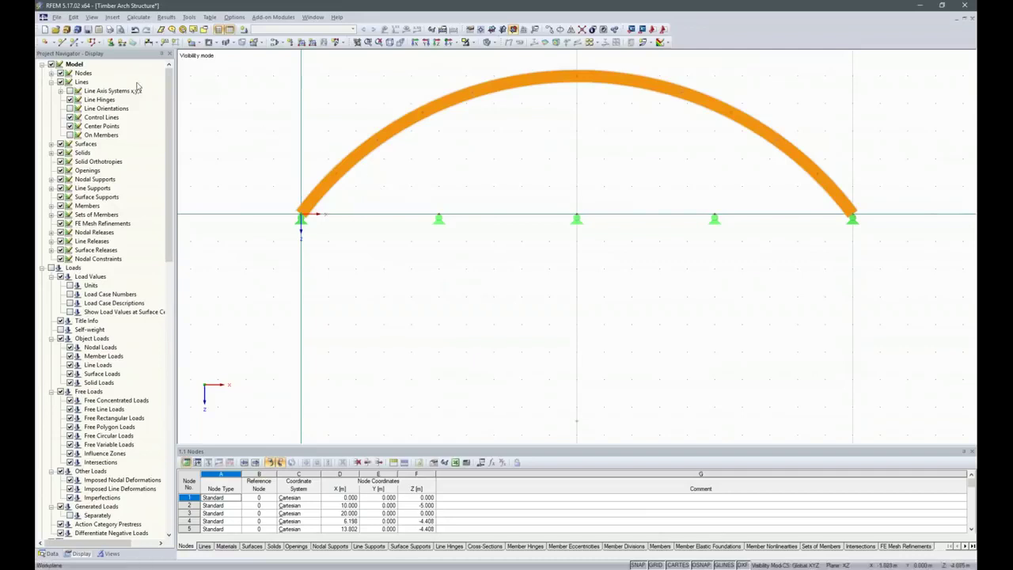
Set up a new member of type Beam with a rectangular 100/200 mm timber cross-section in Glulam Timber GL28c.
left_click(73, 42)
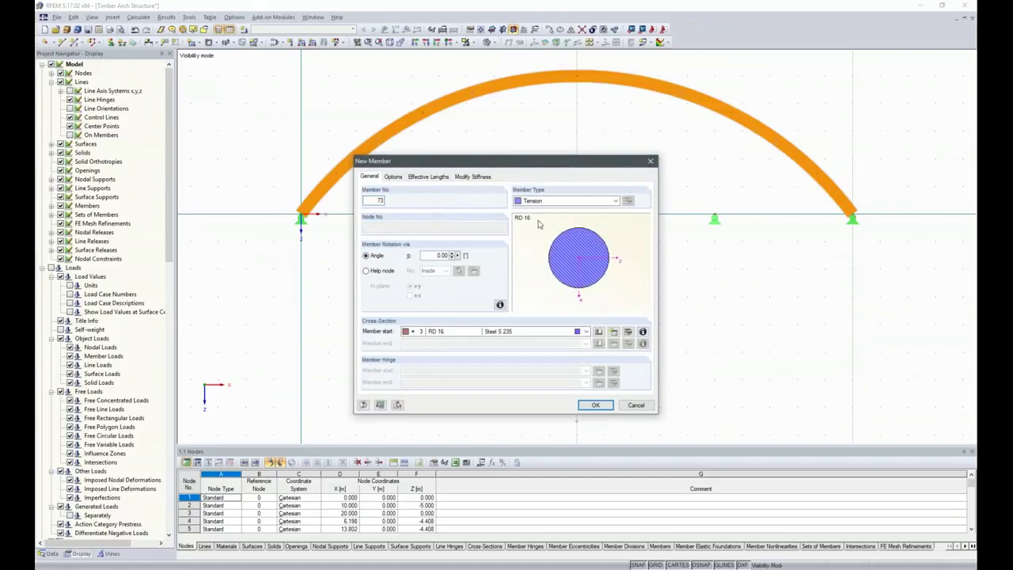
left_click(615, 200)
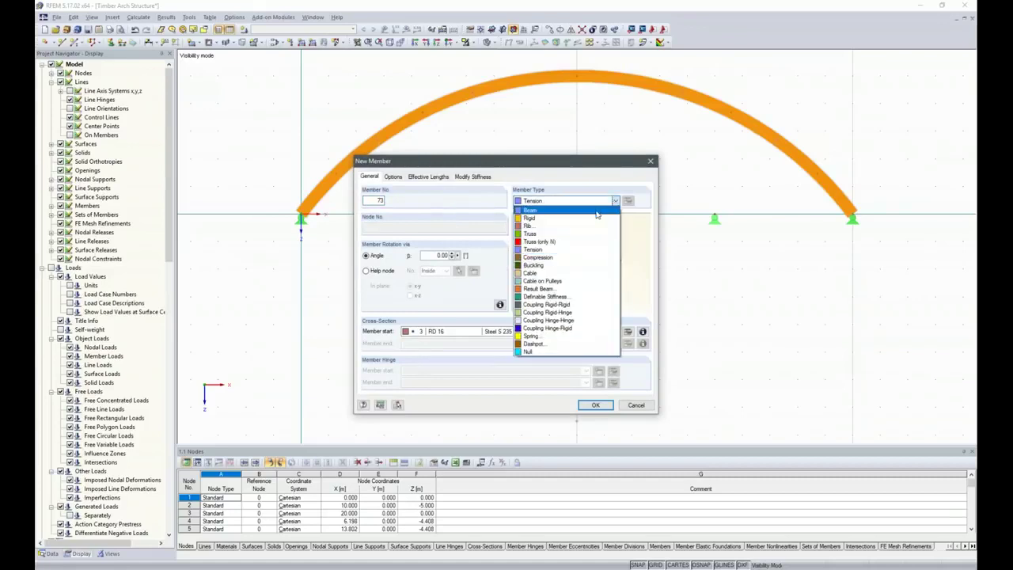
left_click(599, 212)
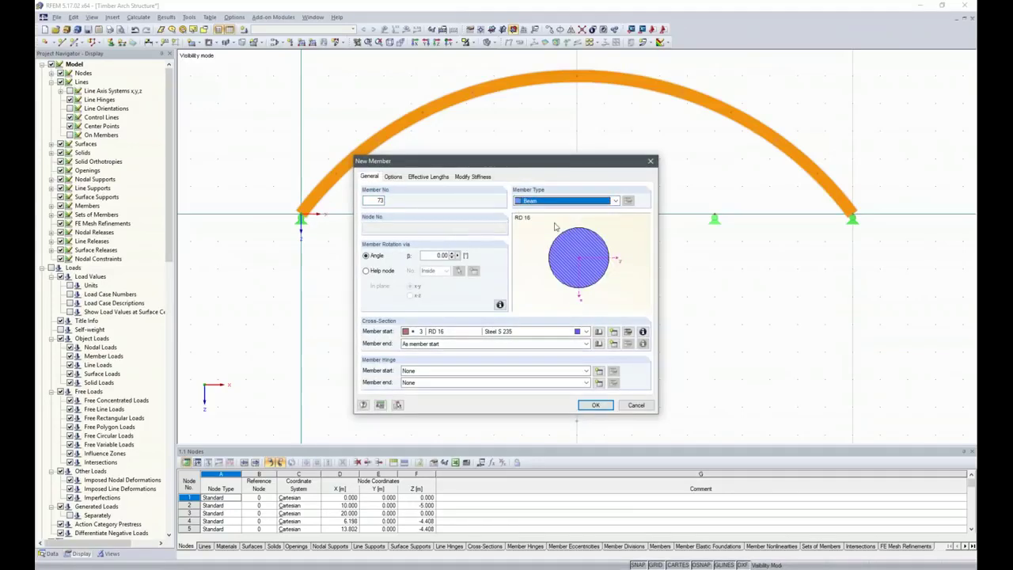
left_click(599, 332)
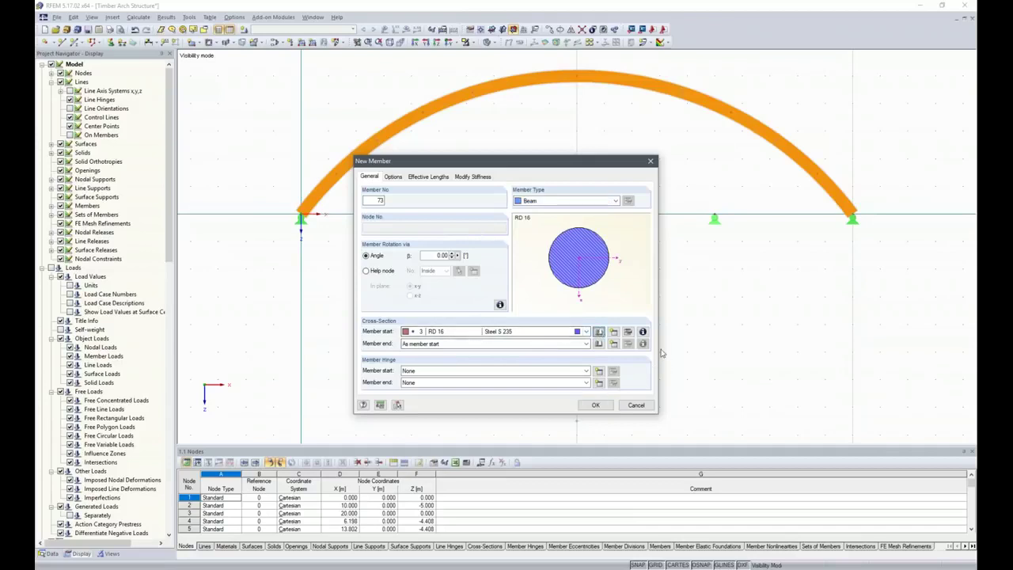
left_click(599, 332)
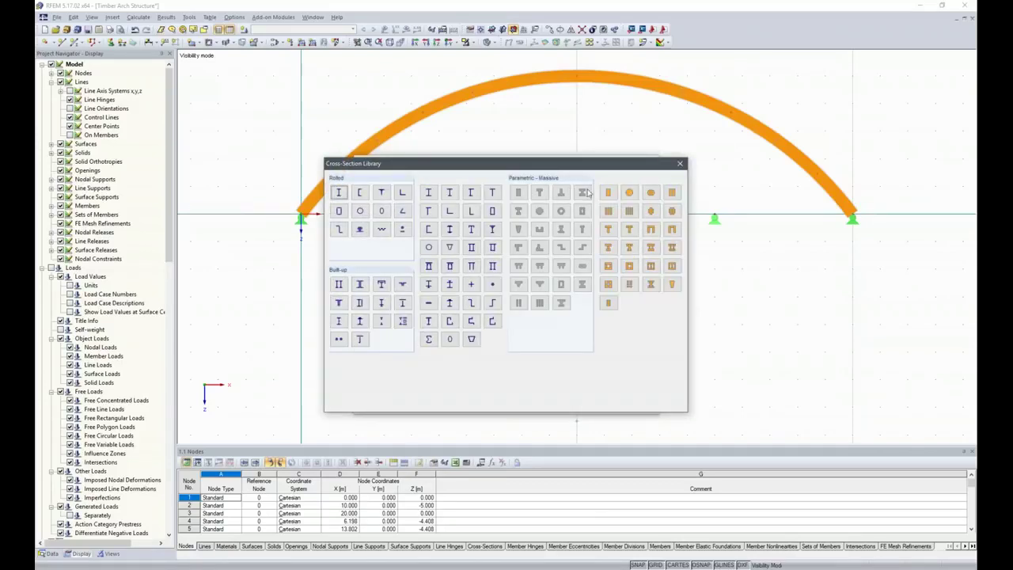
left_click(606, 192)
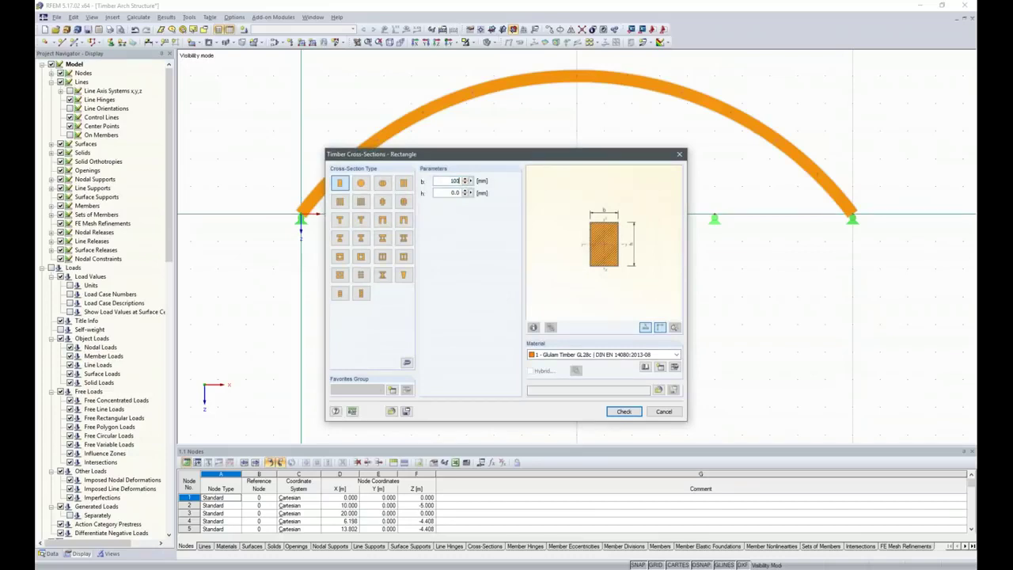
type("120")
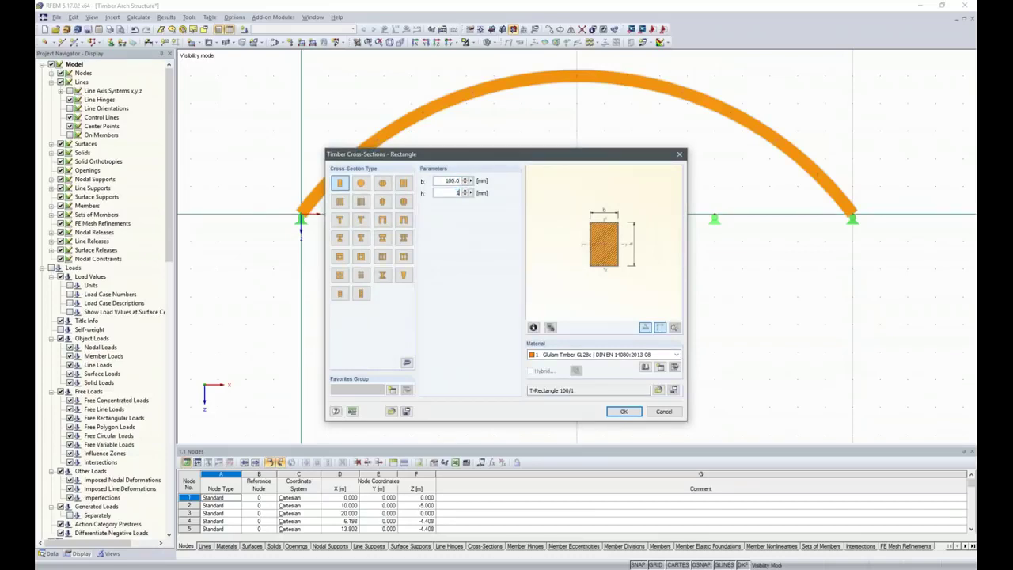
key("BackSpace")
key("BackSpace")
type("200")
left_click(624, 410)
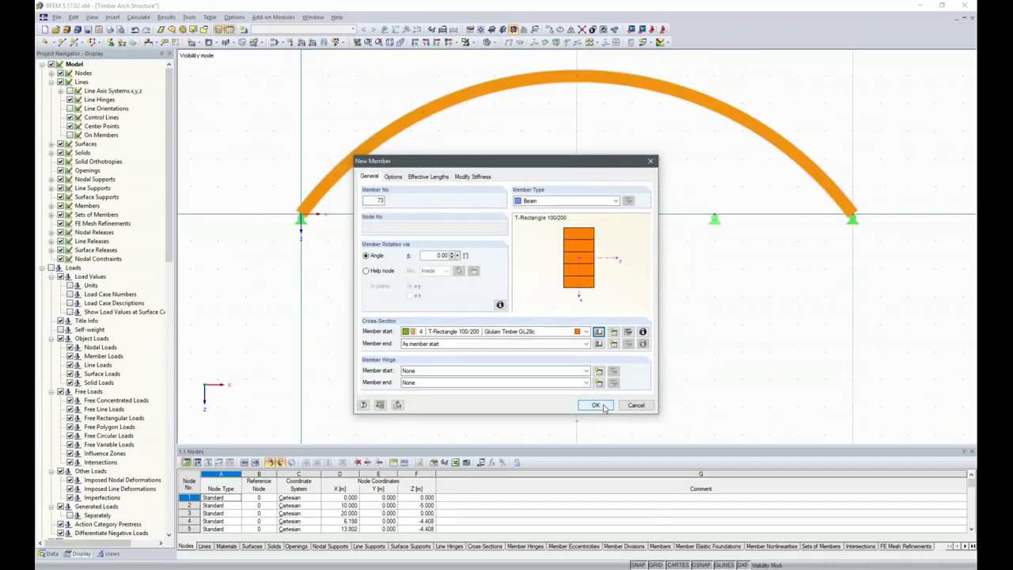
Rotate the member by 90° and draw it as a column on the first intermediate support, with its top node at X 5.000, Z -1.000 m.
left_click(424, 256)
type("90")
left_click(595, 405)
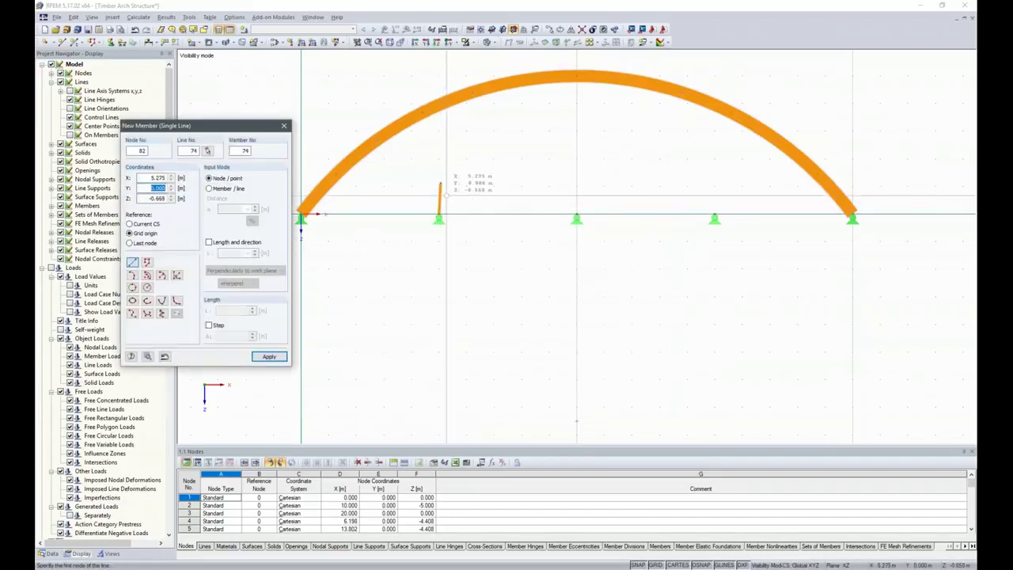
left_click(440, 184)
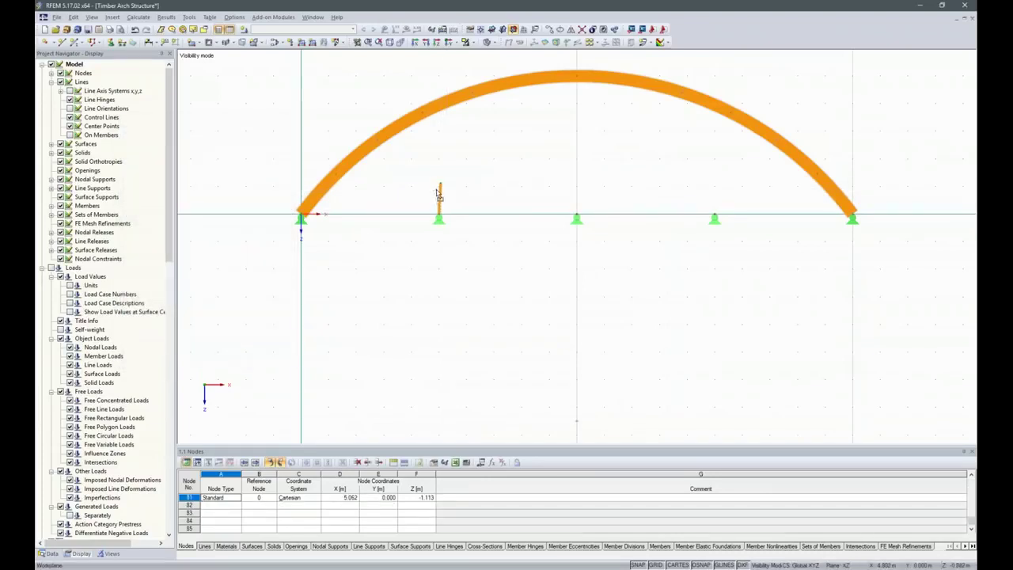
scroll(440, 183, "up", 5)
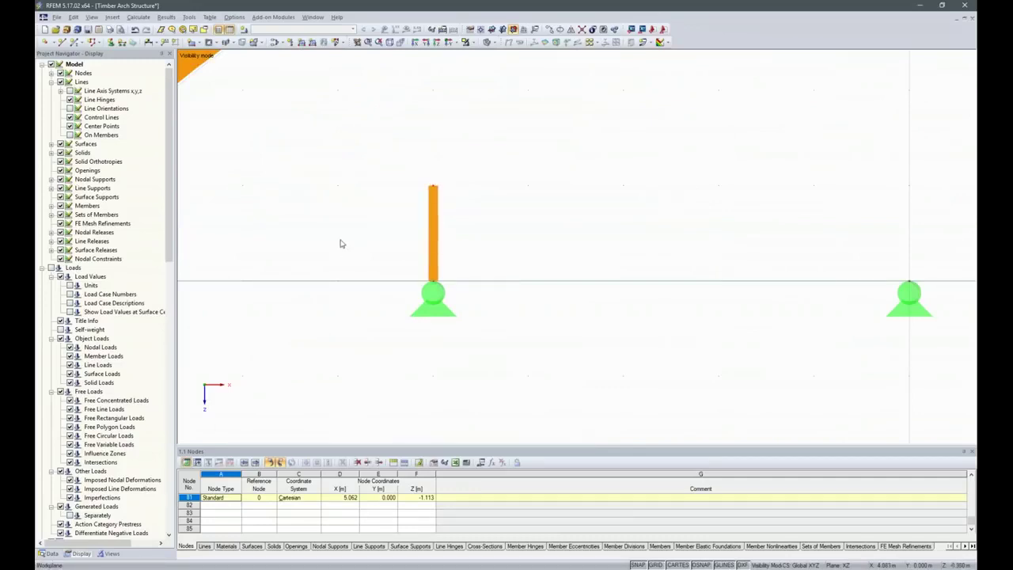
scroll(304, 283, "down", 3)
Draw two more 100/200 mm glulam columns on the supports at X 10.000 and X 15.000 m, with top nodes at Z -1.000 m.
left_click(75, 42)
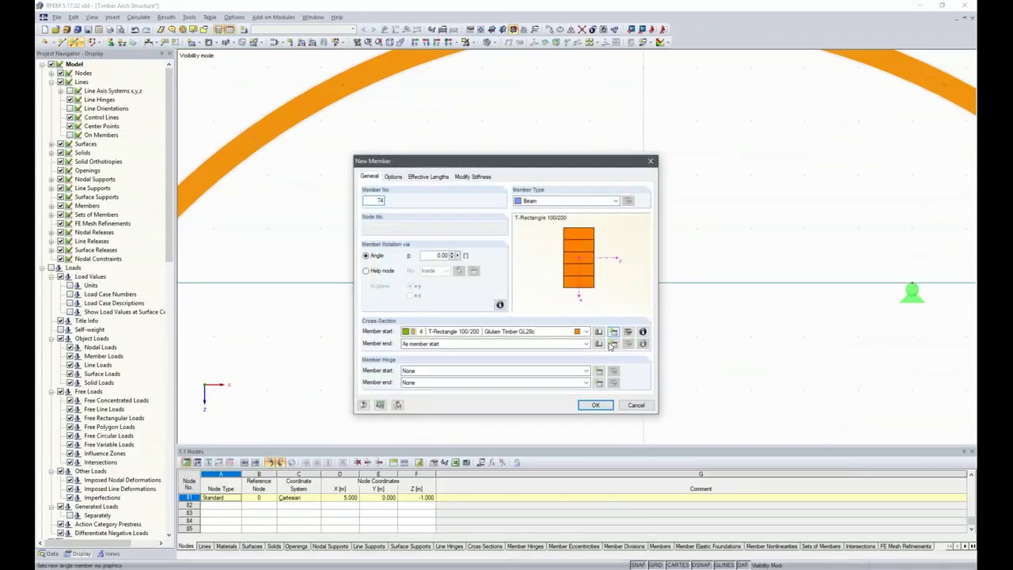
left_click(606, 408)
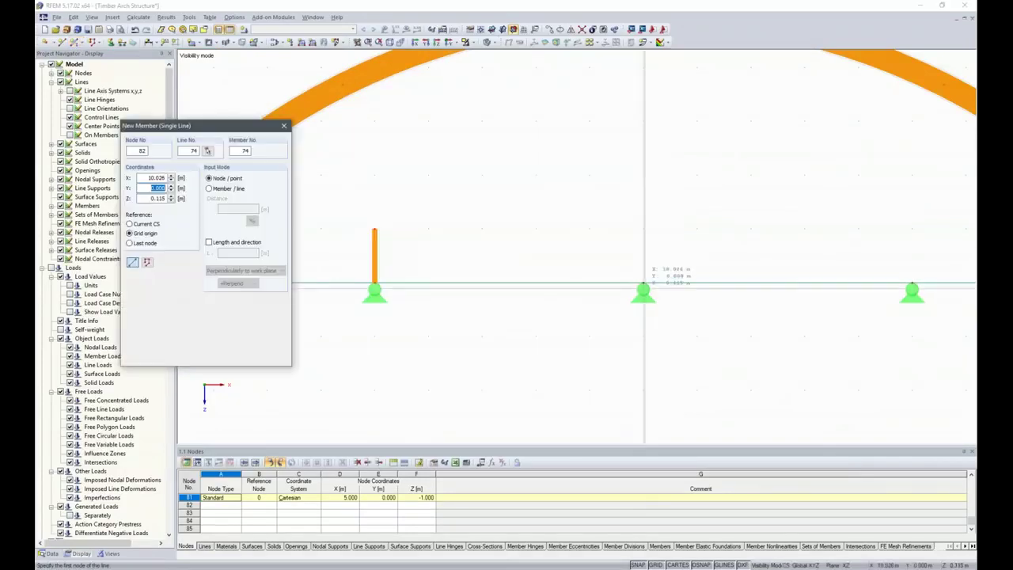
left_click(642, 287)
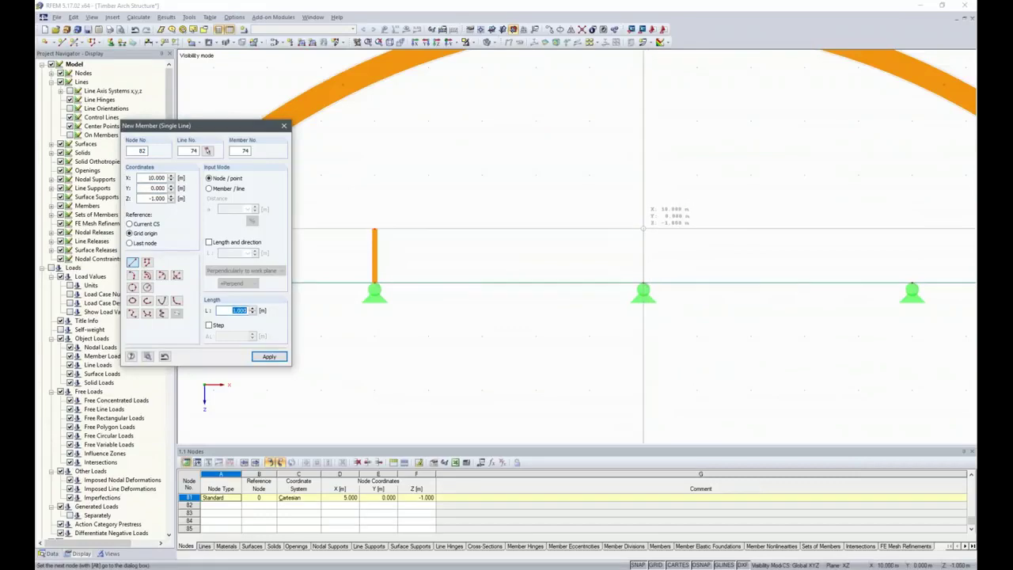
left_click(645, 228)
left_click(912, 285)
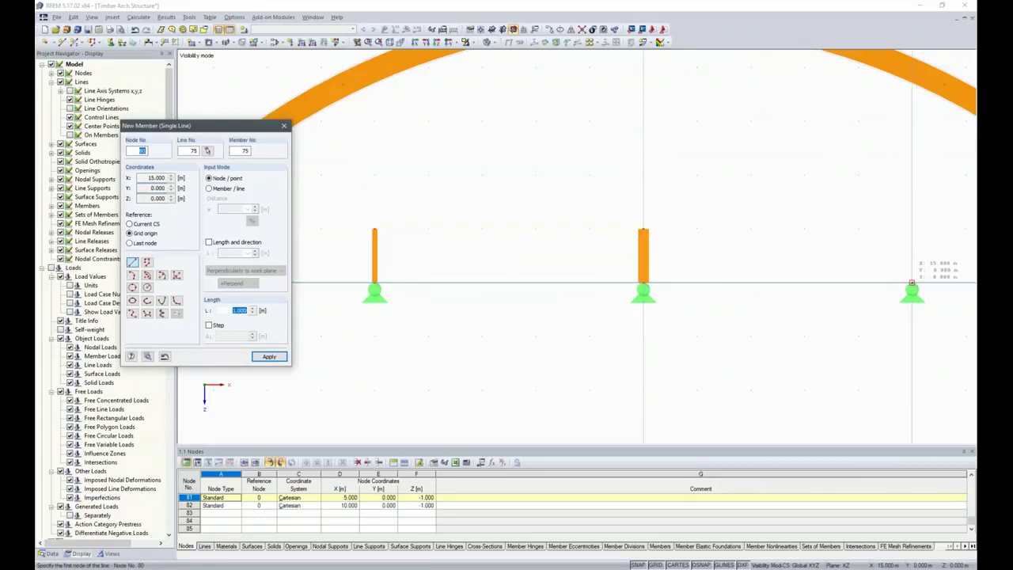
left_click(912, 230)
key("Escape")
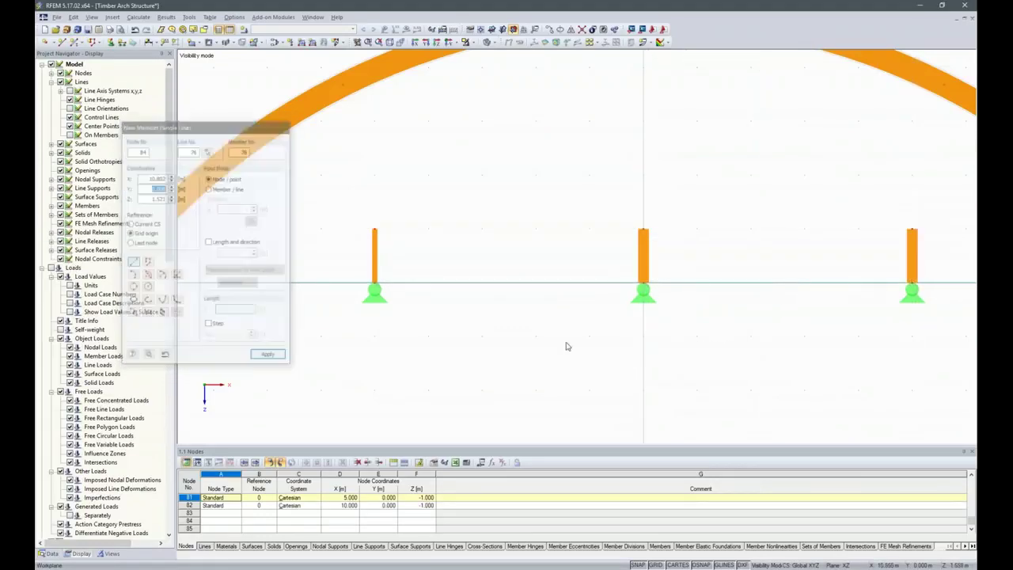
Set the member rotation angle of the columns at X 10.000 and X 15.000 m to 90°.
scroll(565, 344, "down", 5)
scroll(609, 292, "up", 2)
scroll(453, 392, "up", 1)
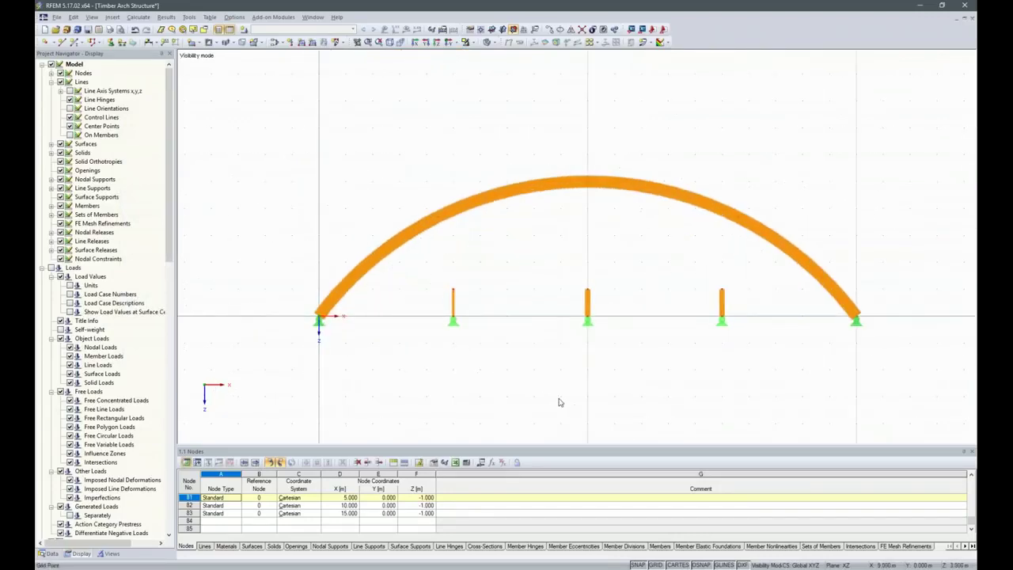
left_click_drag(741, 301, 578, 287)
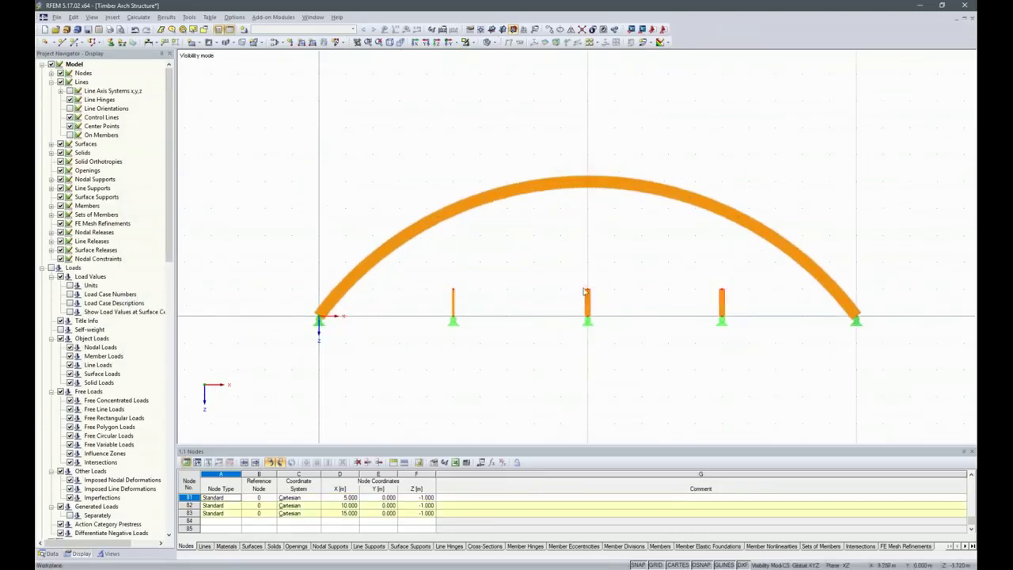
double_click(345, 319)
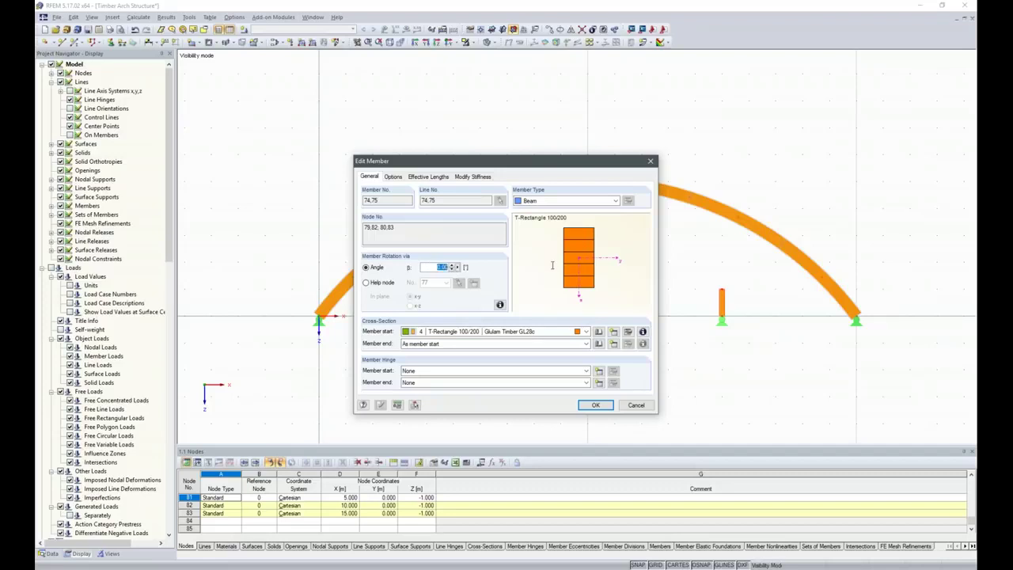
type("90")
key("Return")
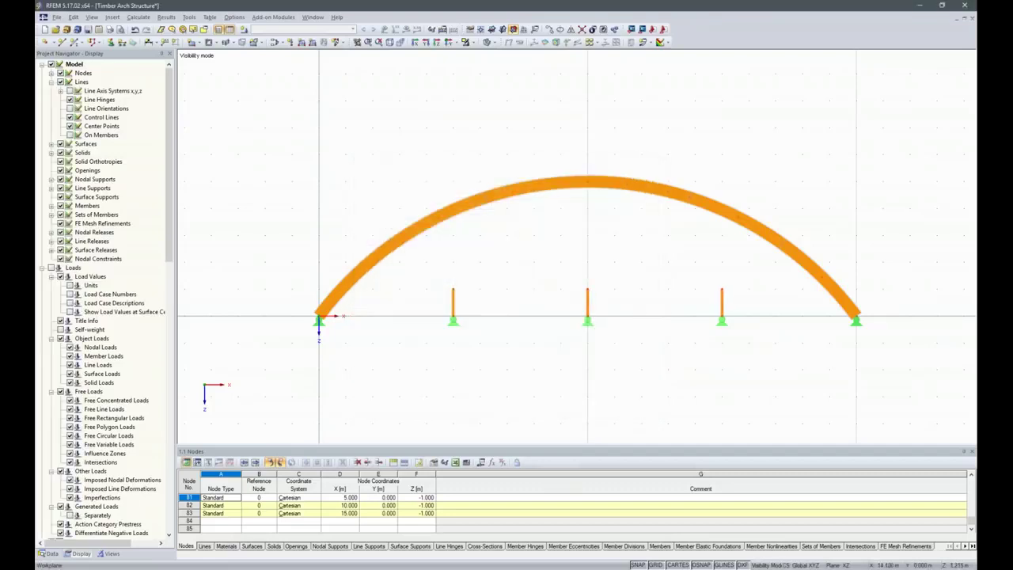
Extend all three columns at member end j to the next member or line, dividing the target member.
left_click_drag(744, 297, 407, 283)
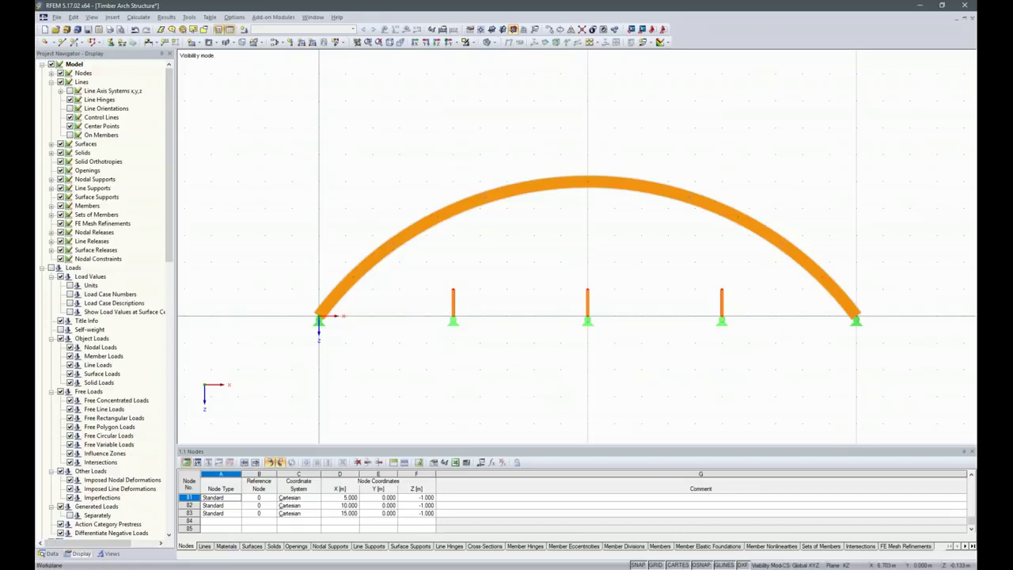
right_click(453, 300)
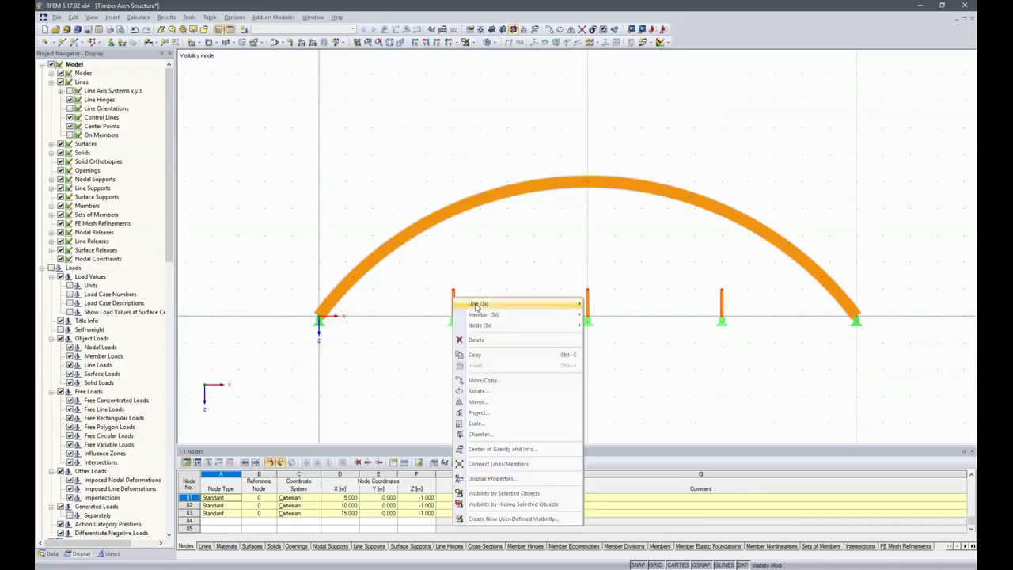
mouse_move(485, 314)
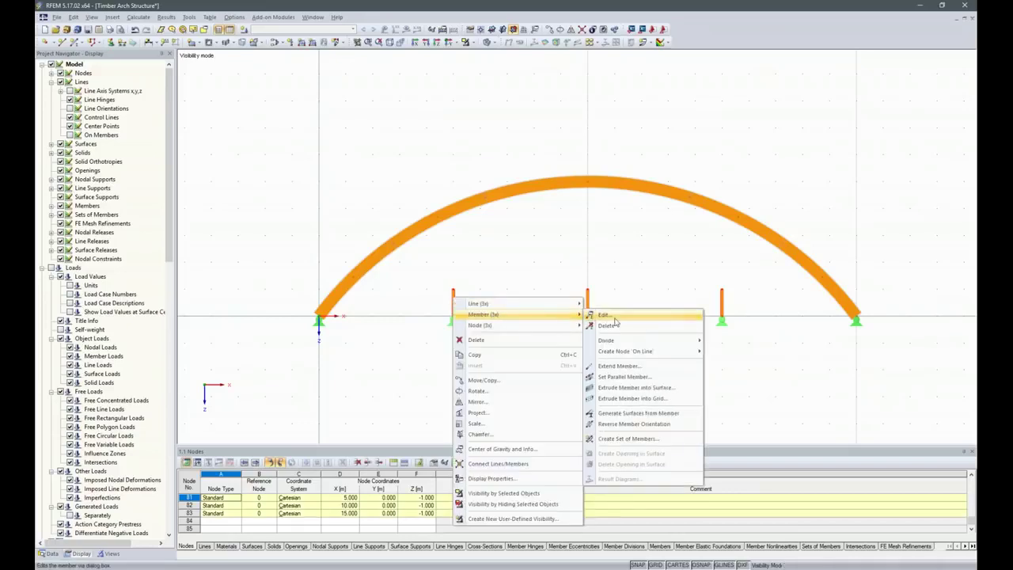
left_click(618, 365)
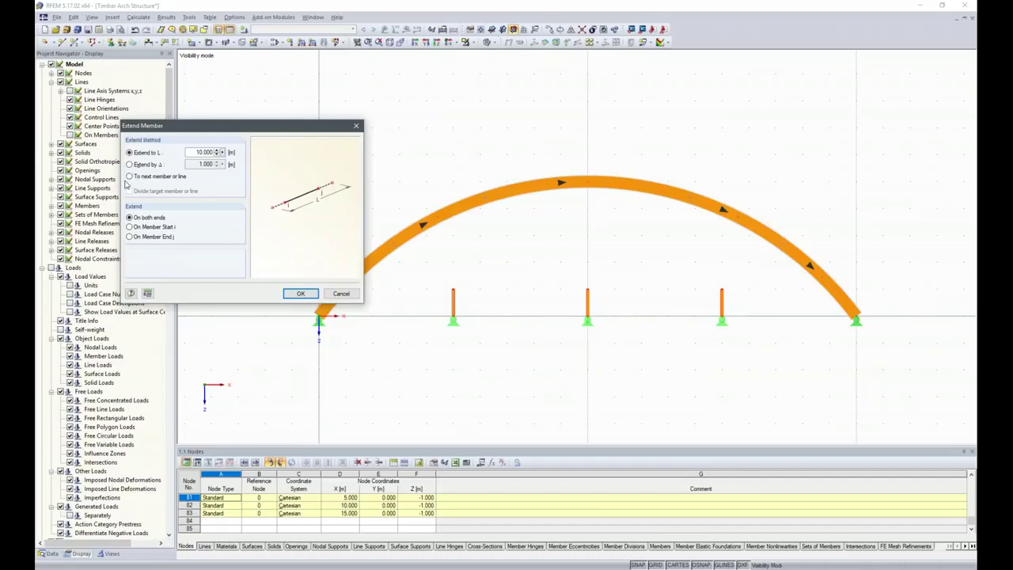
left_click(130, 176)
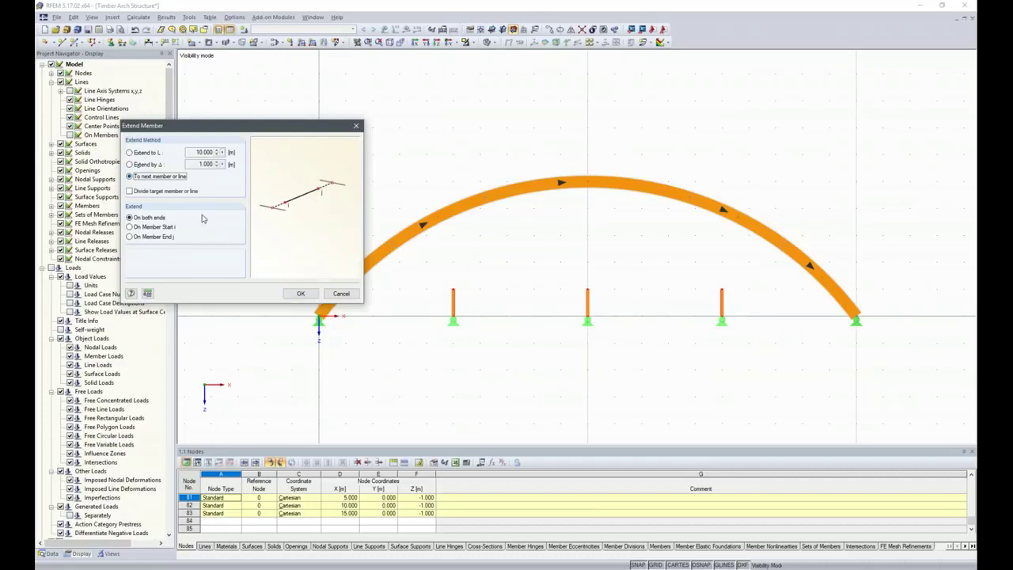
left_click(130, 192)
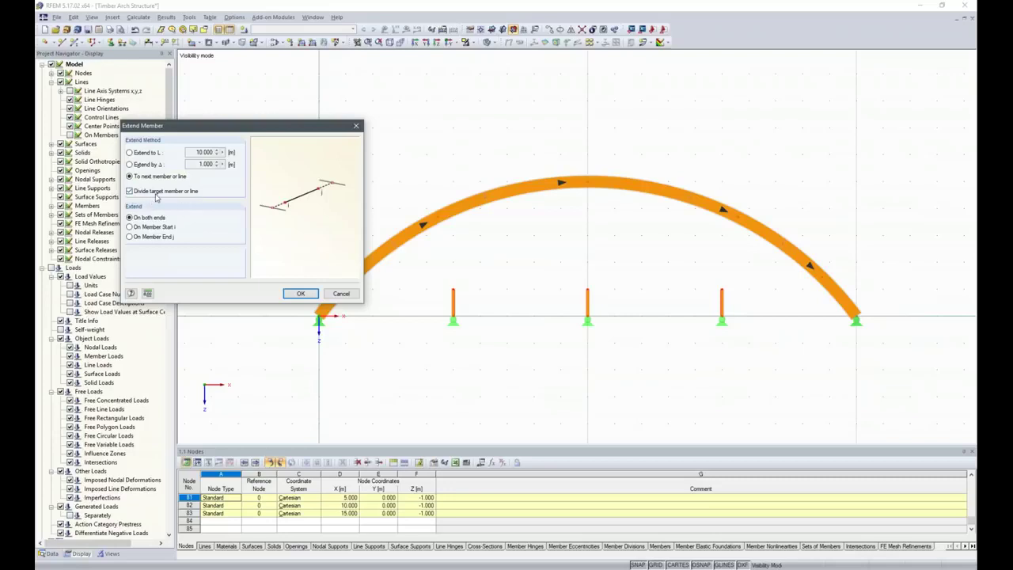
left_click(129, 238)
left_click(299, 294)
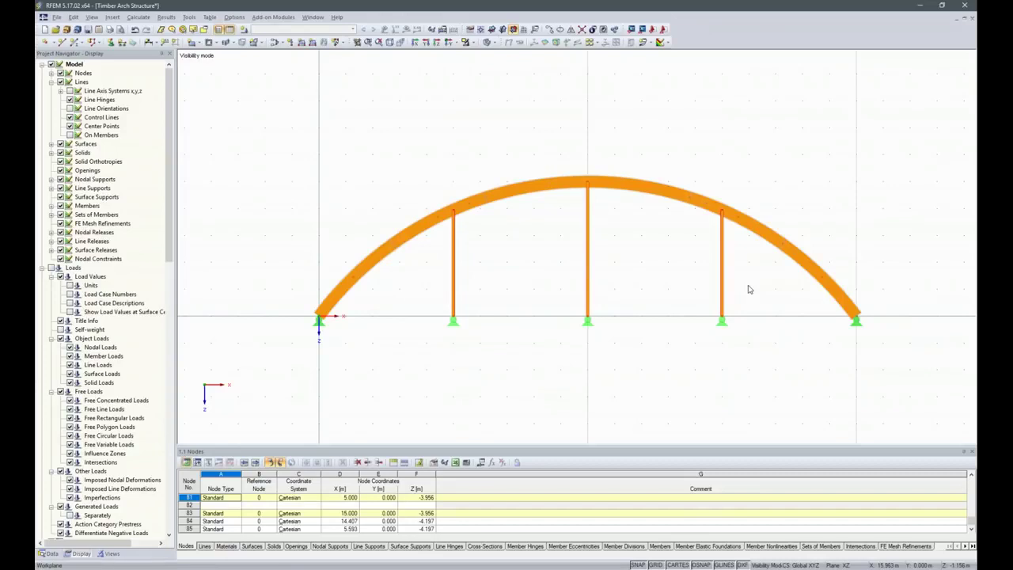
Assign a new hinge to the member end of the three columns, releasing ux, φy and φz in the local member axes.
left_click_drag(747, 286, 446, 268)
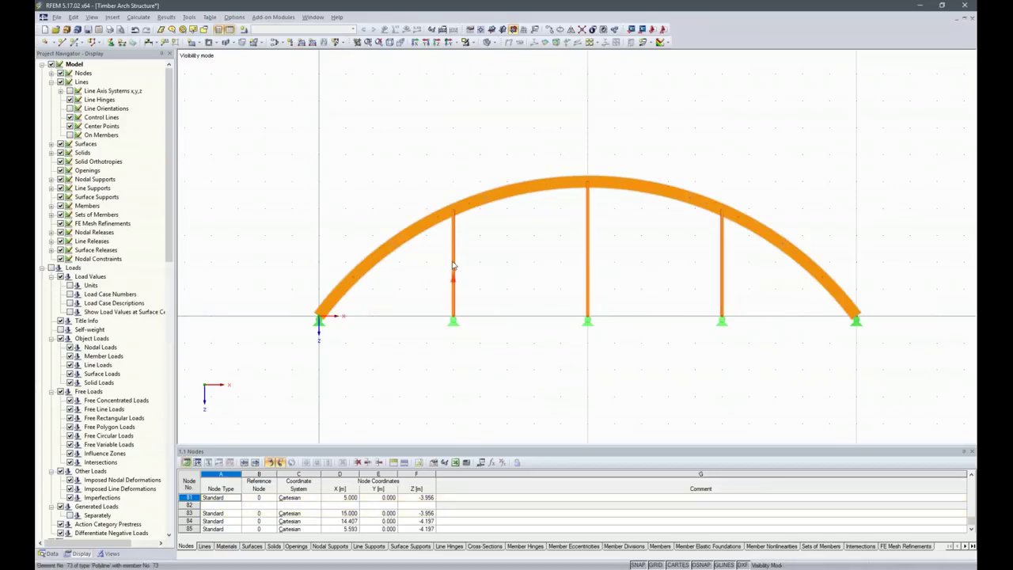
right_click(456, 260)
mouse_move(497, 273)
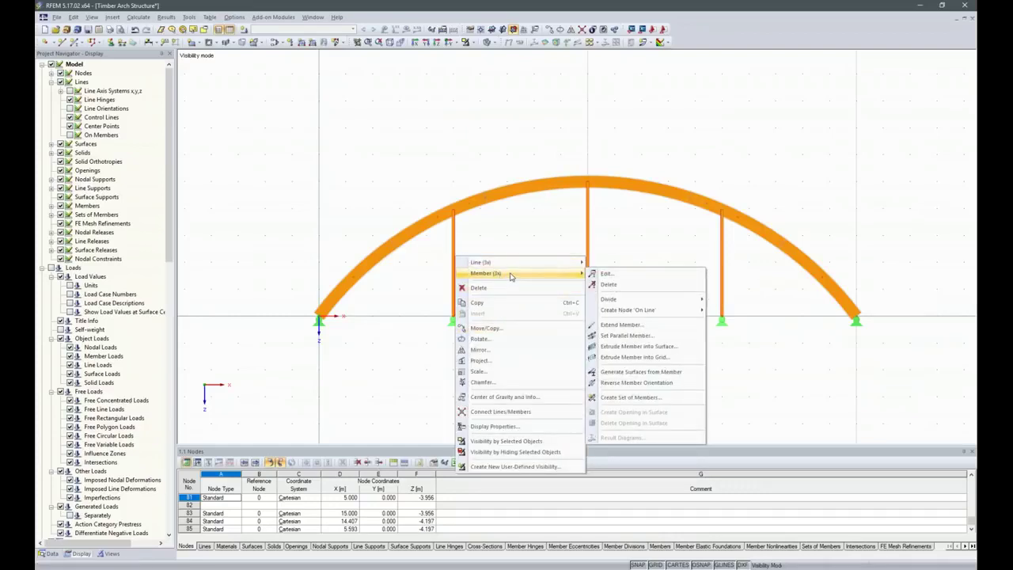
left_click(624, 273)
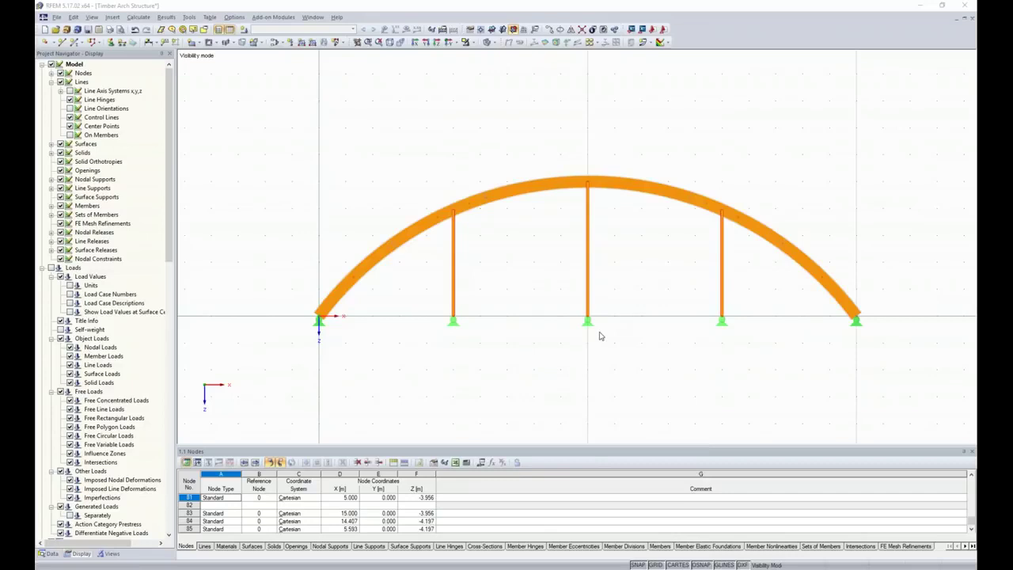
left_click(435, 382)
left_click(599, 384)
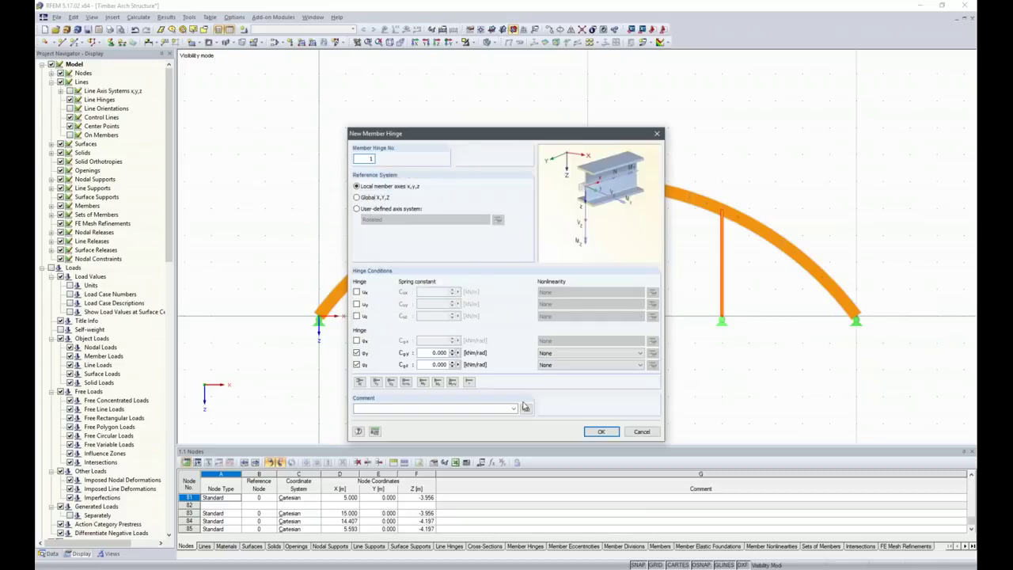
left_click(356, 292)
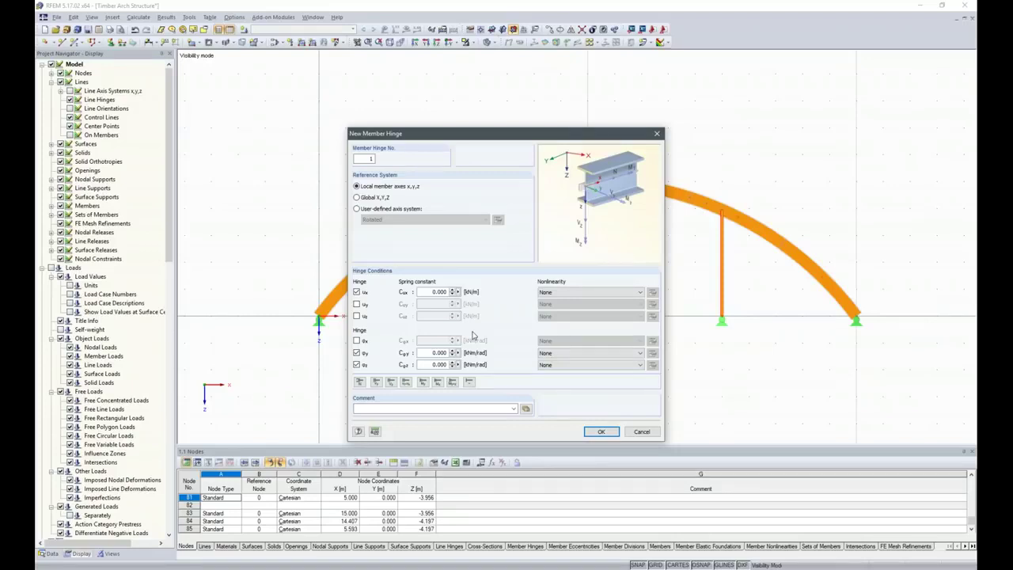
left_click(602, 432)
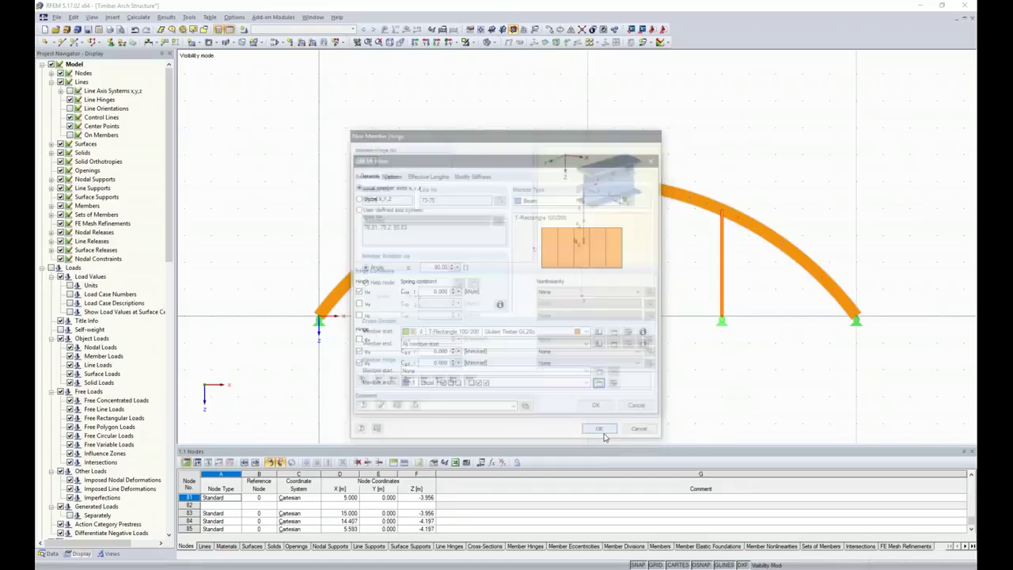
left_click(595, 406)
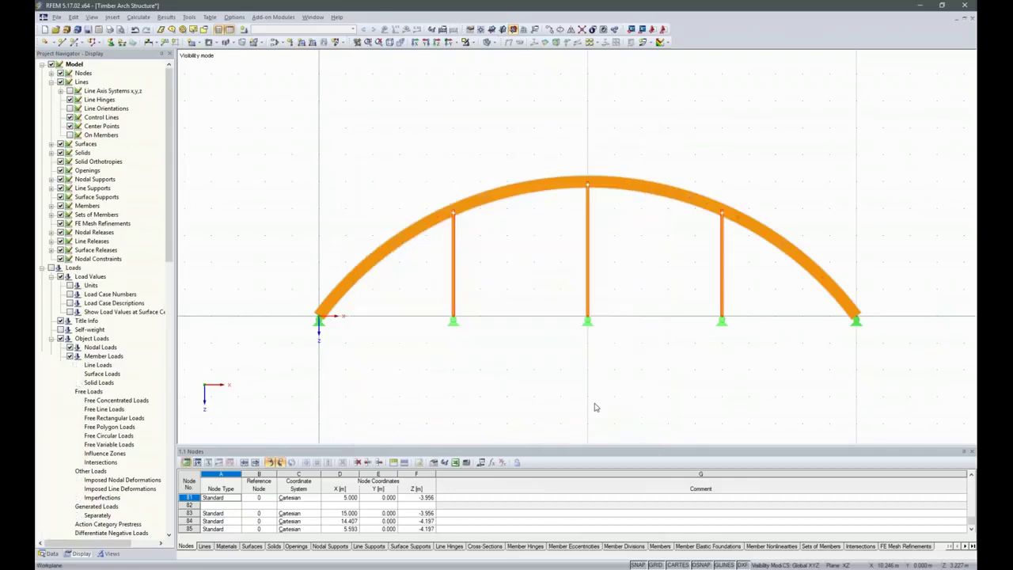
Cancel the visibility mode to show the whole arch structure in a 3D view.
middle_click_drag(818, 395, 661, 409, "ctrl")
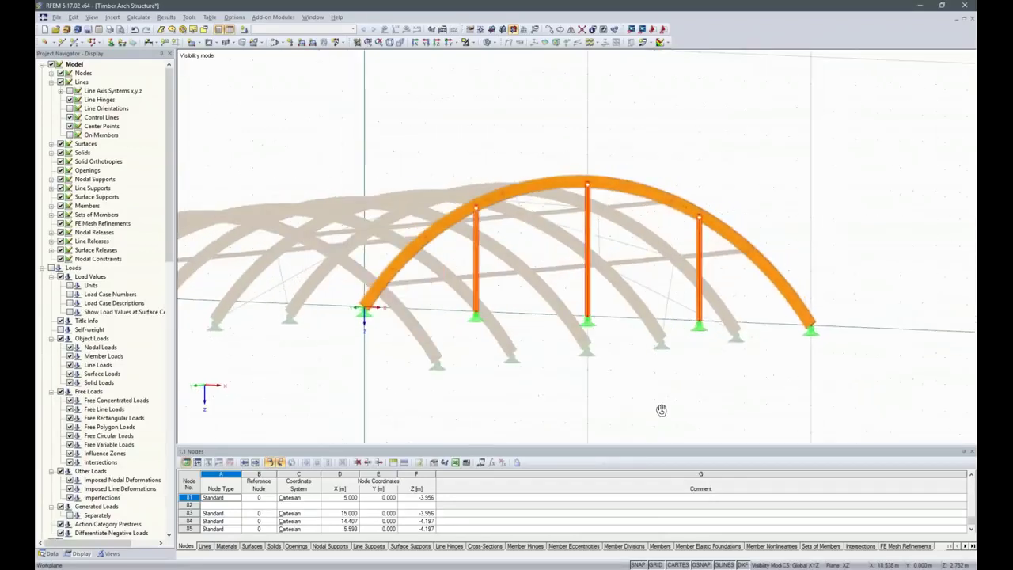
scroll(662, 410, "down", 3)
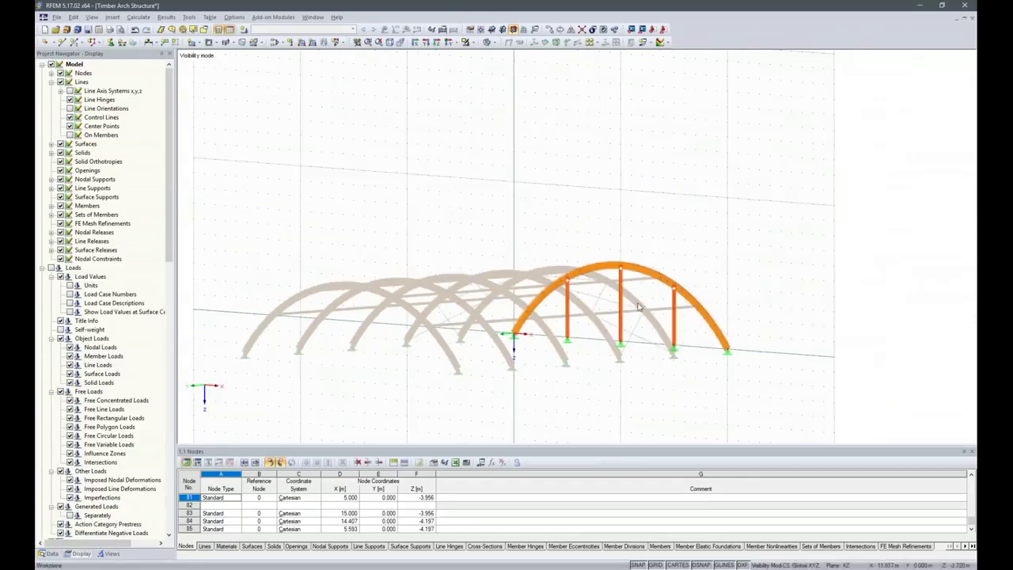
key("F5")
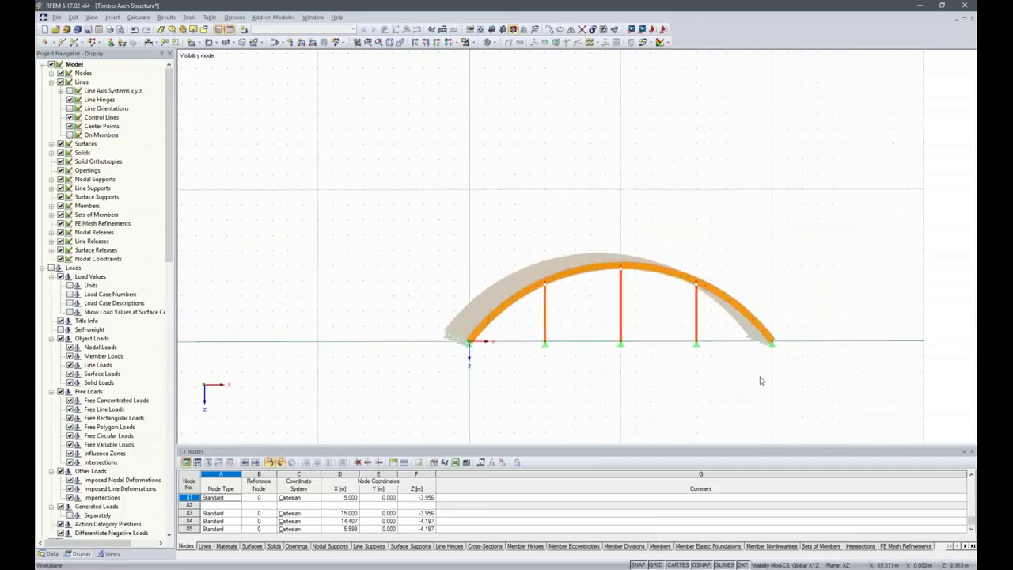
middle_click_drag(891, 280, 696, 342, "ctrl")
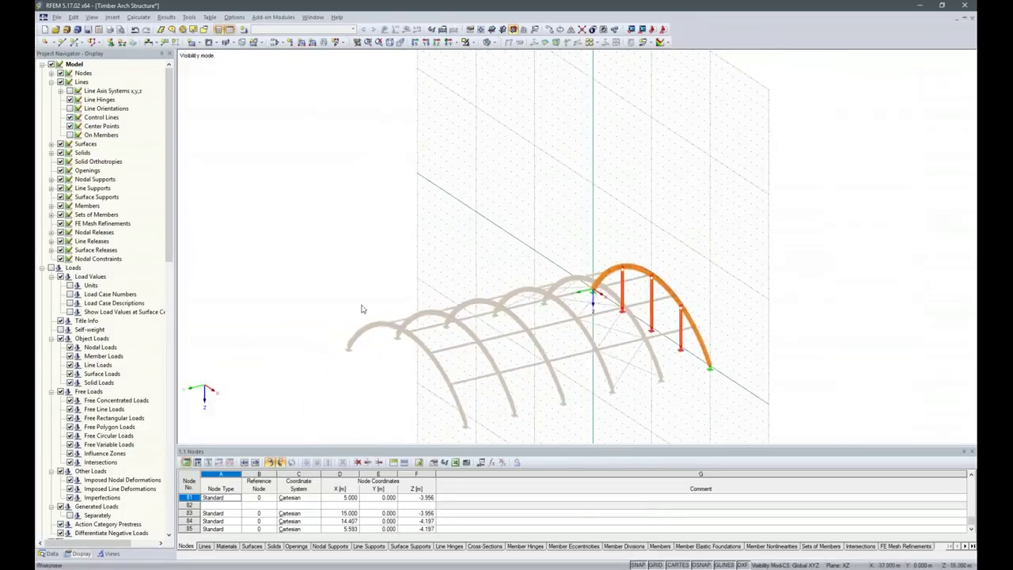
left_click(473, 42)
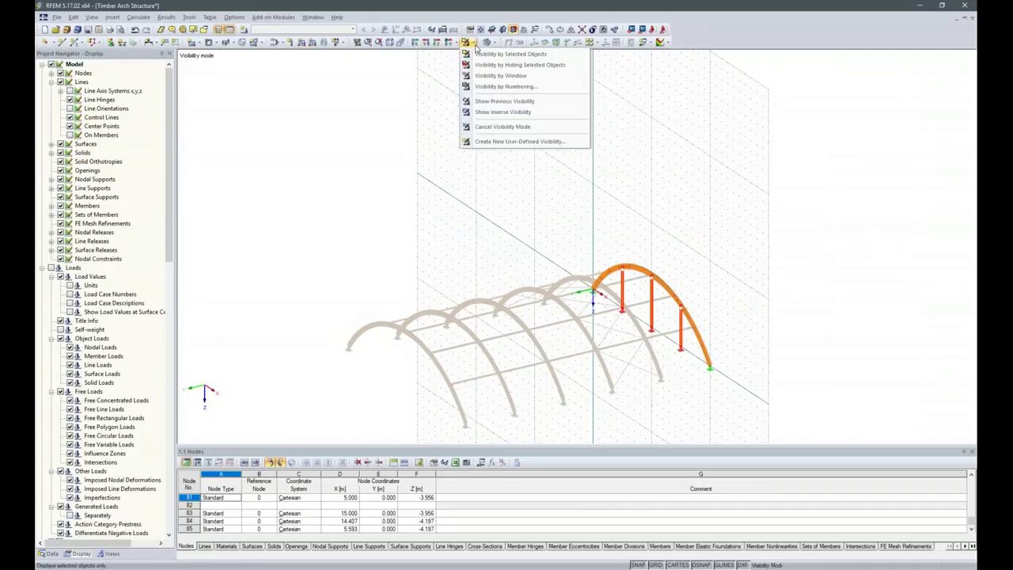
left_click(503, 126)
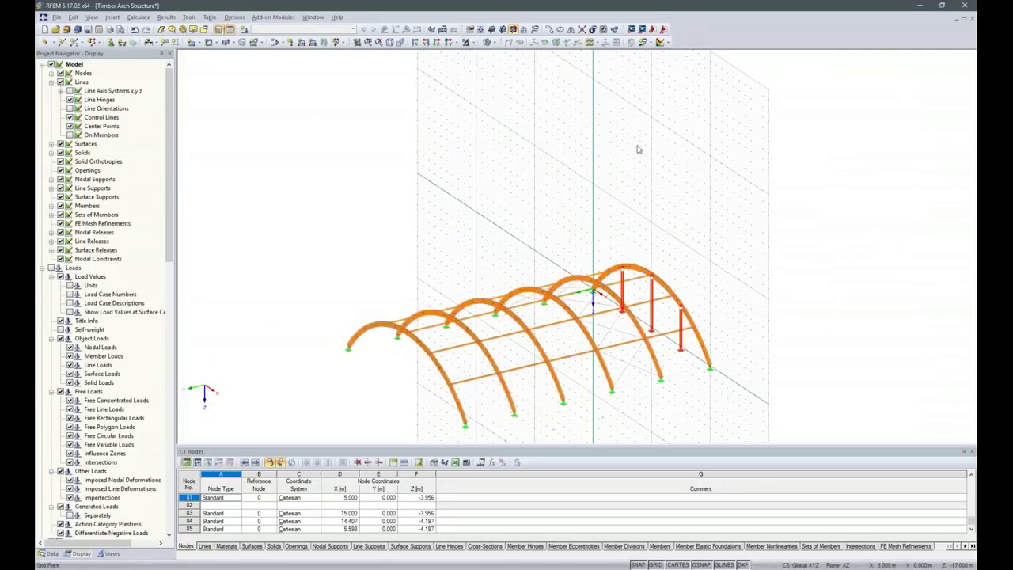
Copy the three gable columns once to the opposite end arch, picking a displacement of 25.000 m in Y between the arches' support nodes.
left_click(549, 29)
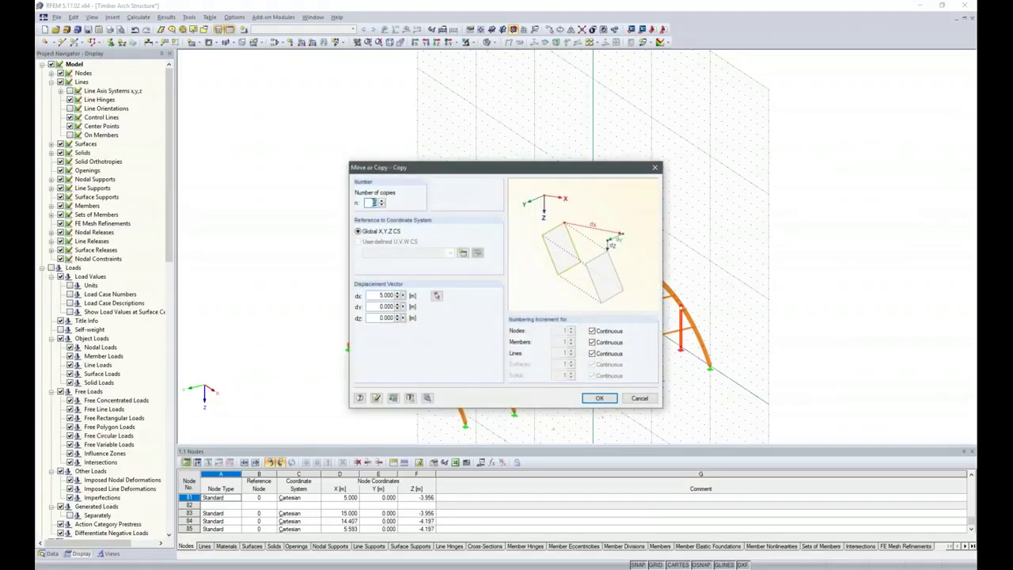
left_click(436, 295)
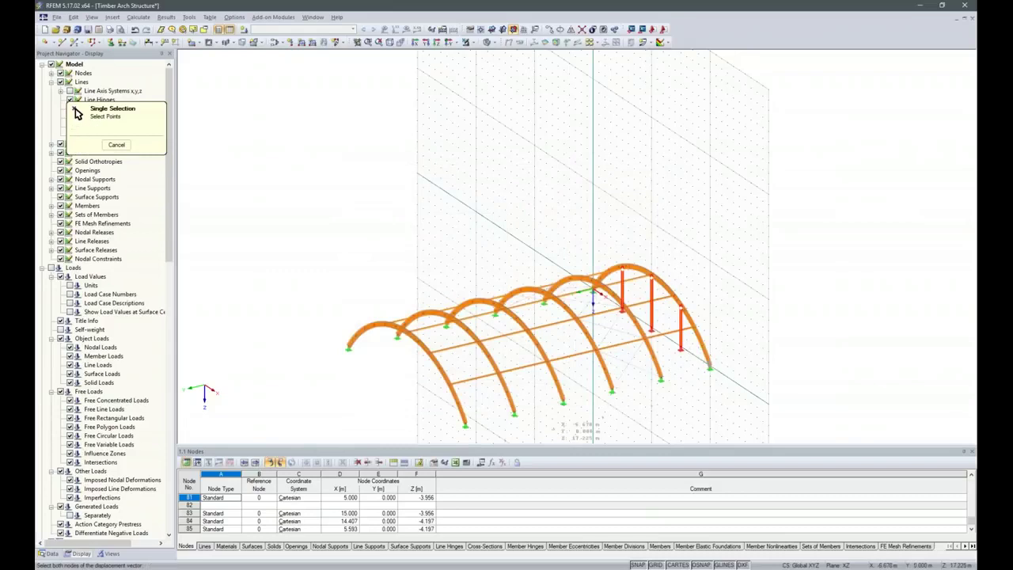
left_click(465, 425)
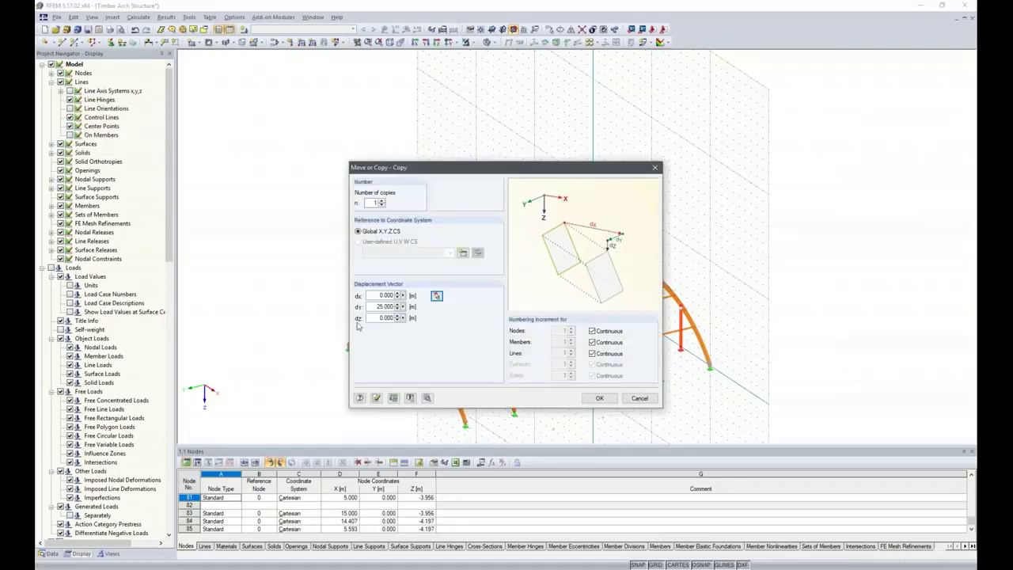
left_click(602, 399)
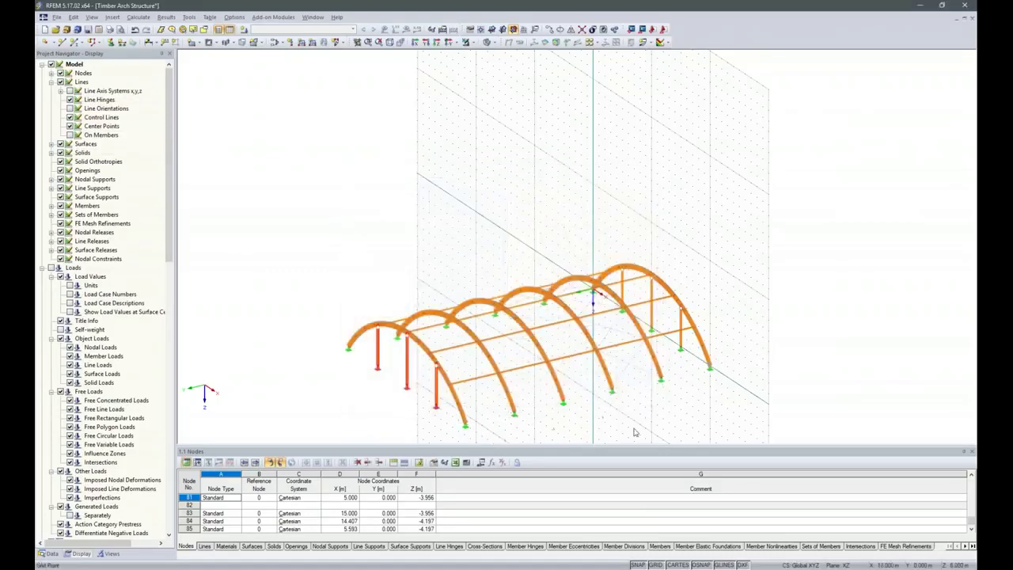
scroll(330, 396, "down", 1)
middle_click_drag(330, 397, 417, 376, "ctrl")
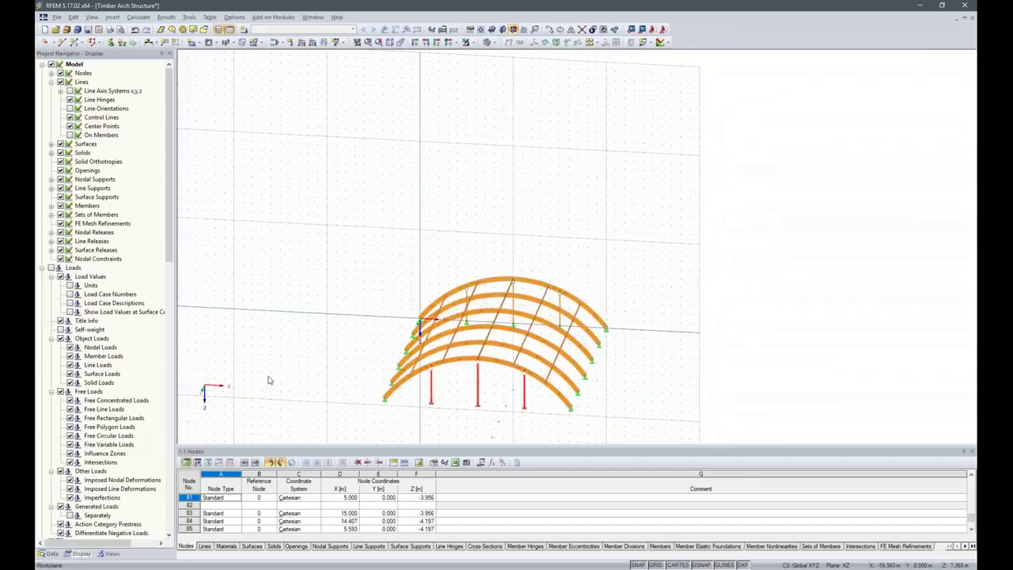
middle_click_drag(267, 380, 492, 367, "ctrl")
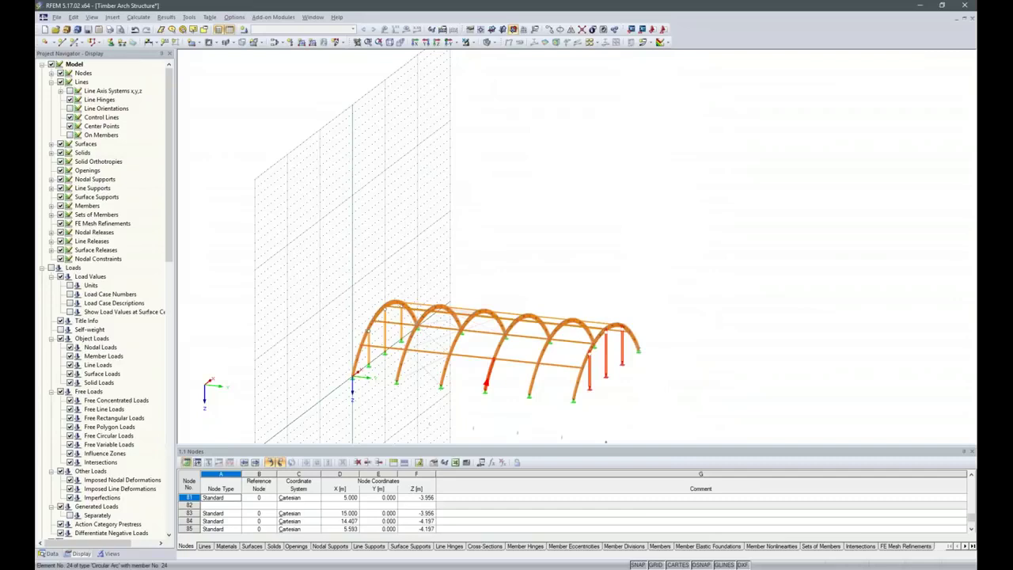
Show the numbering of nodes, lines and members on the whole arch structure and examine it.
middle_click_drag(542, 378, 410, 417, "ctrl")
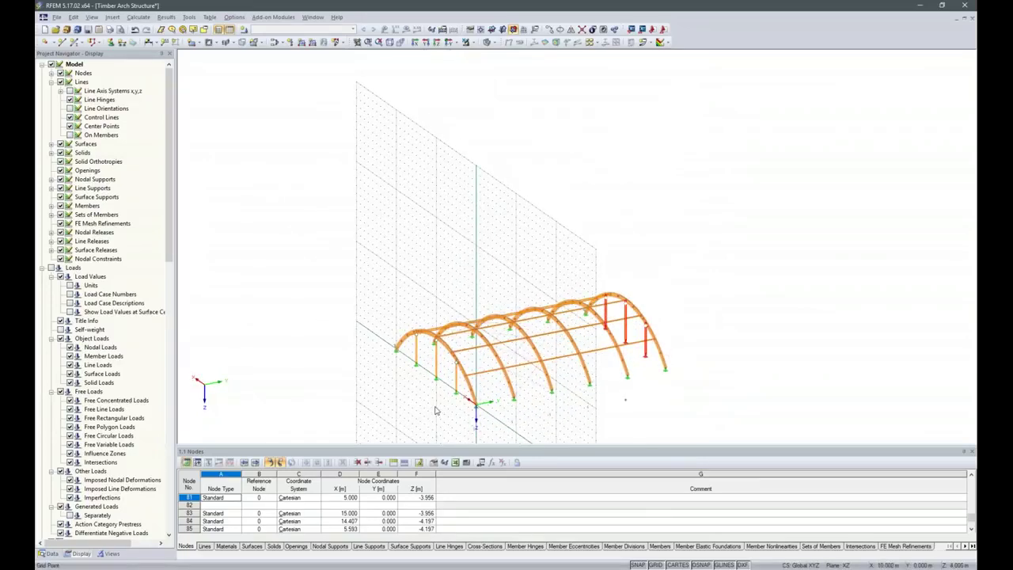
scroll(434, 410, "up", 5)
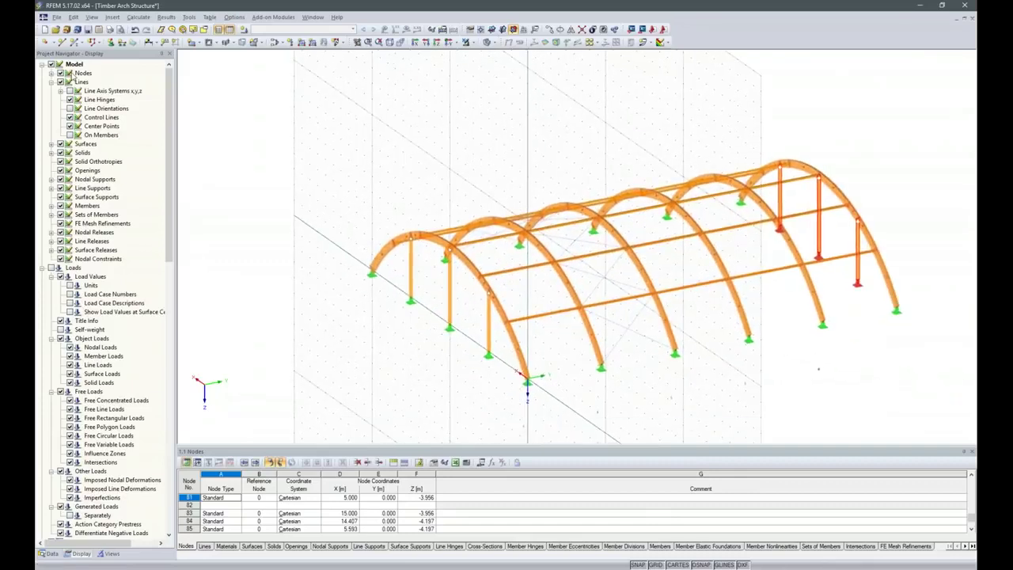
right_click(336, 212)
left_click(385, 262)
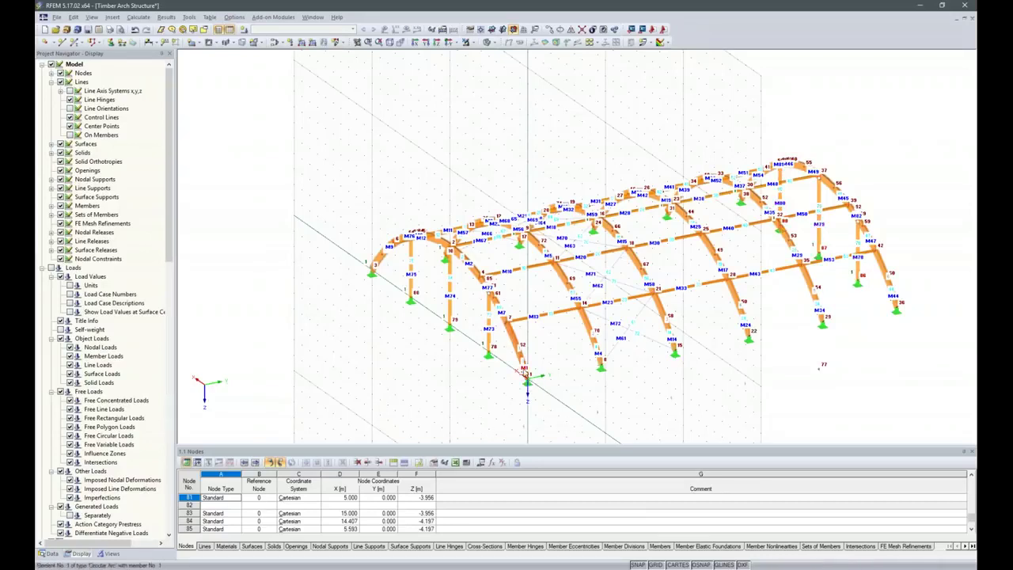
scroll(524, 372, "up", 3)
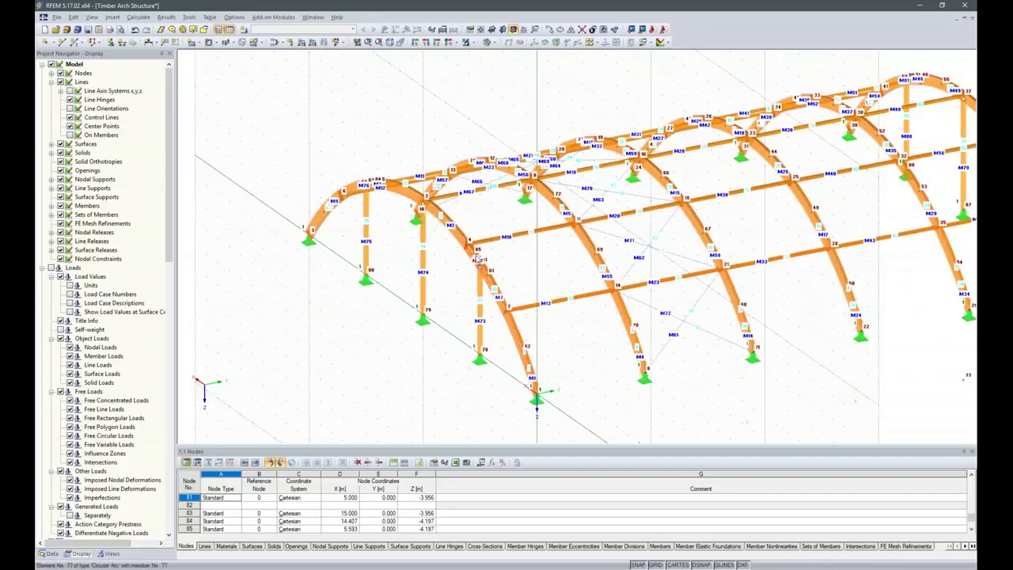
scroll(477, 261, "down", 3)
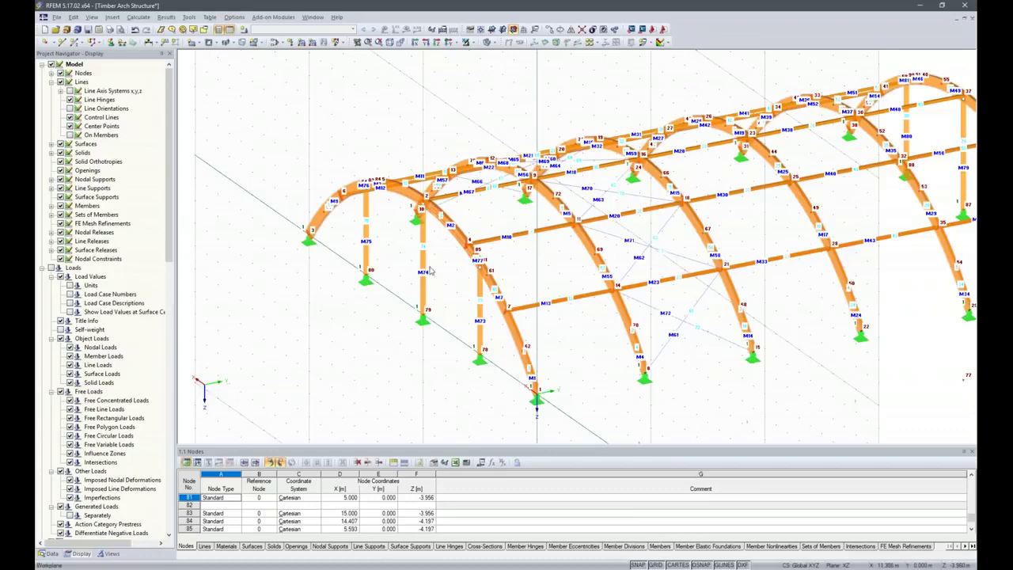
Renumber all selected objects automatically with priorities Y, X and Z in positive directions, starting at 1 with increment 1.
scroll(429, 275, "down", 2)
left_click_drag(300, 135, 803, 392)
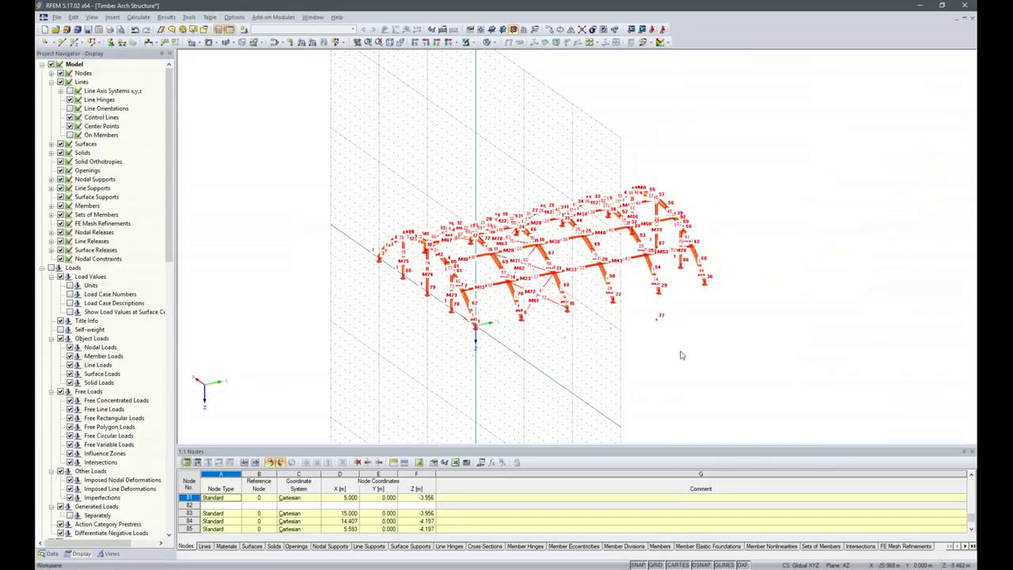
left_click(190, 18)
mouse_move(241, 395)
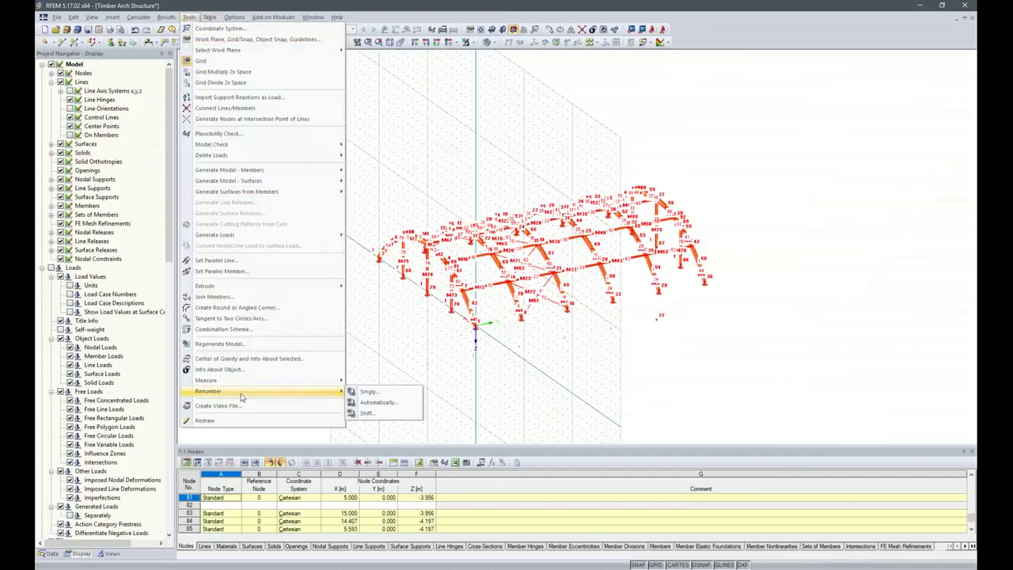
left_click(373, 402)
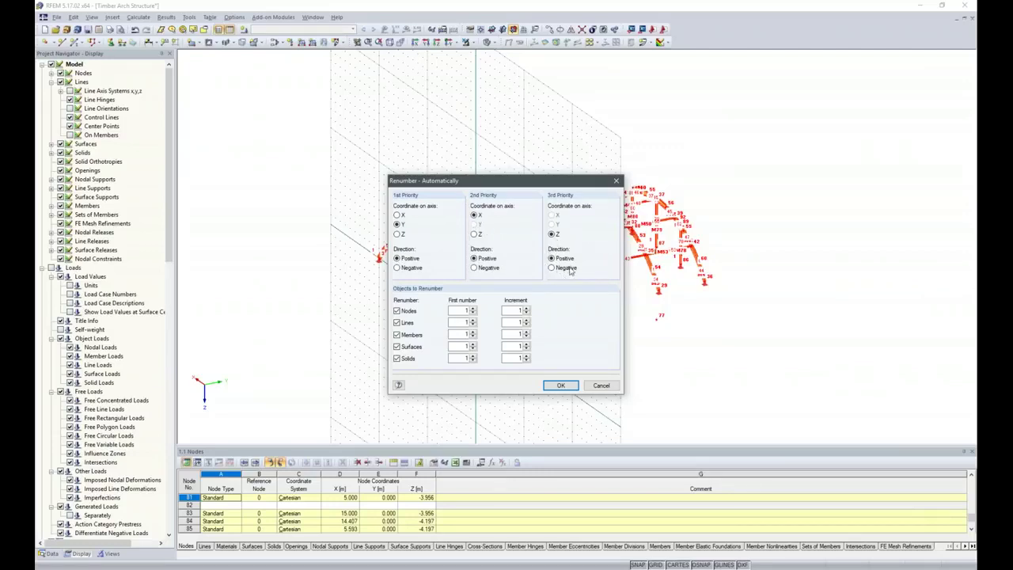
left_click(562, 385)
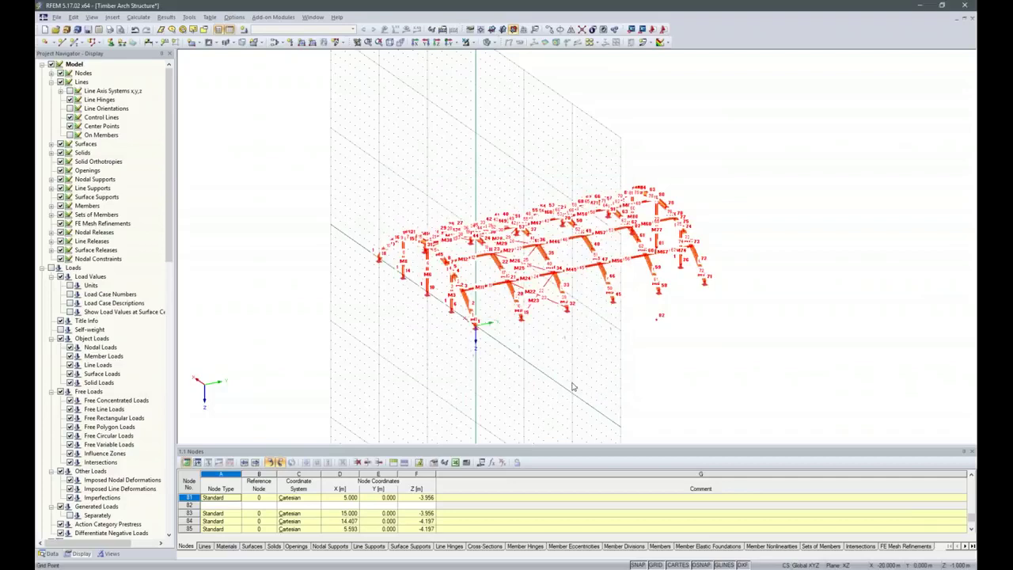
Check the new node and member numbers near the front arches and hide the numbering again.
scroll(551, 380, "up", 5)
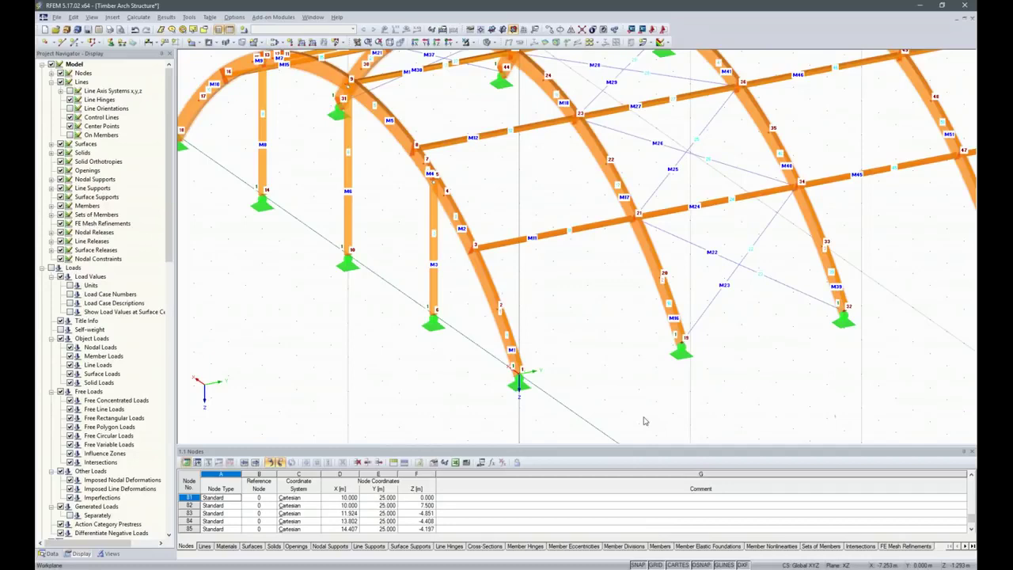
scroll(655, 364, "down", 5)
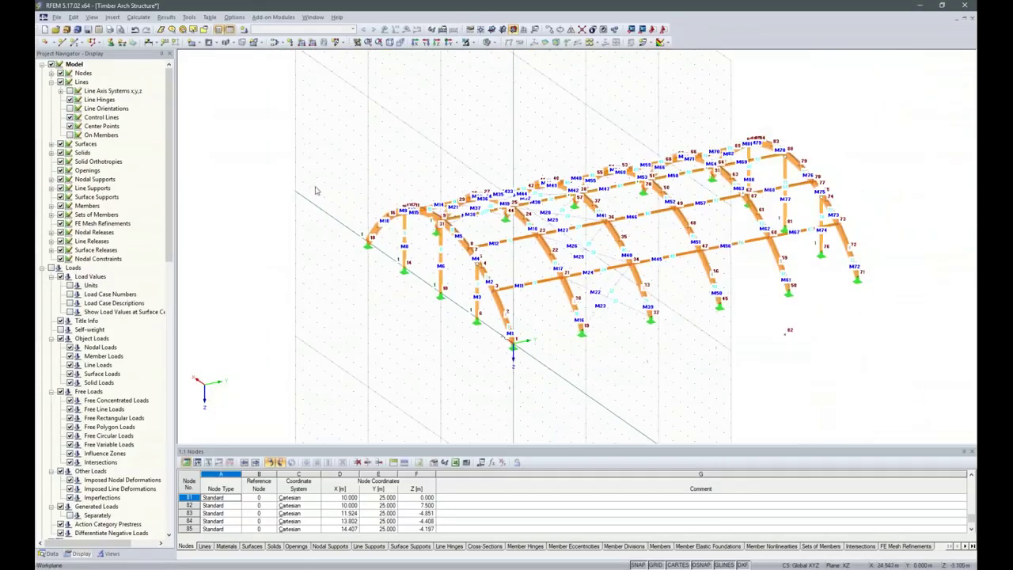
right_click(315, 191)
left_click(372, 117)
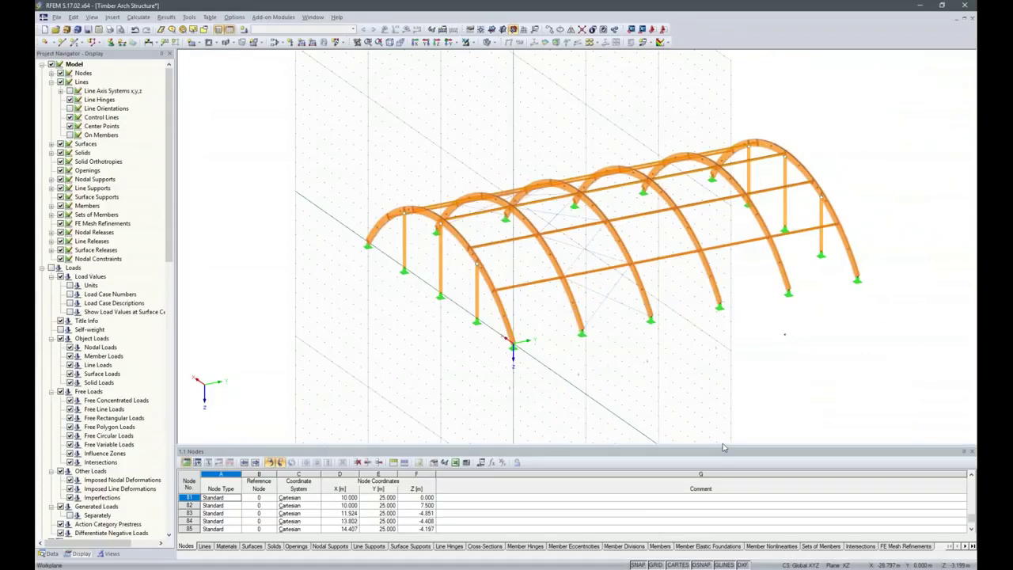
Name load case LC1 "Self-weight + Roof System" as a permanent action with self-weight active at factor 1.000 in Z.
left_click(245, 30)
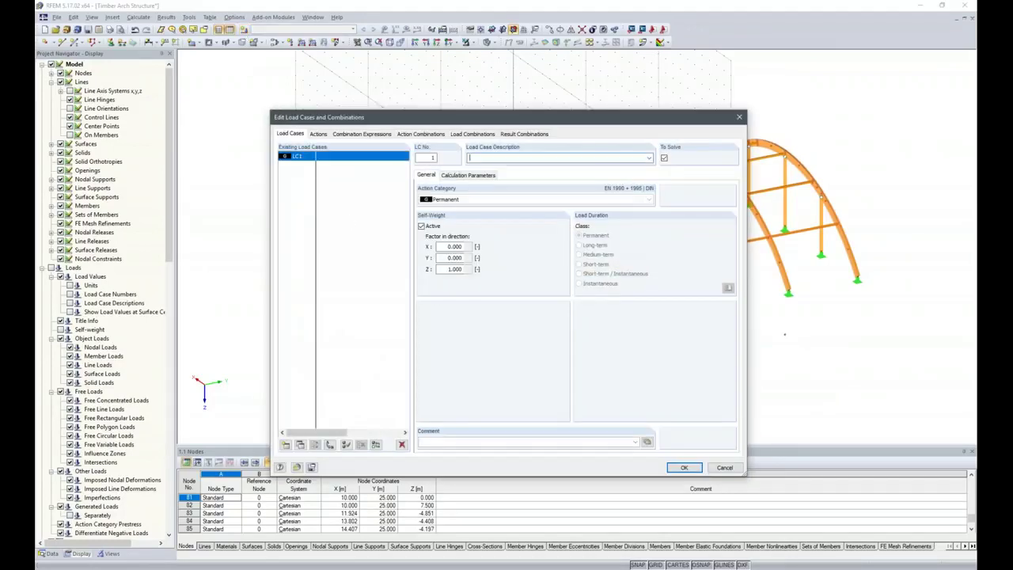
left_click(649, 158)
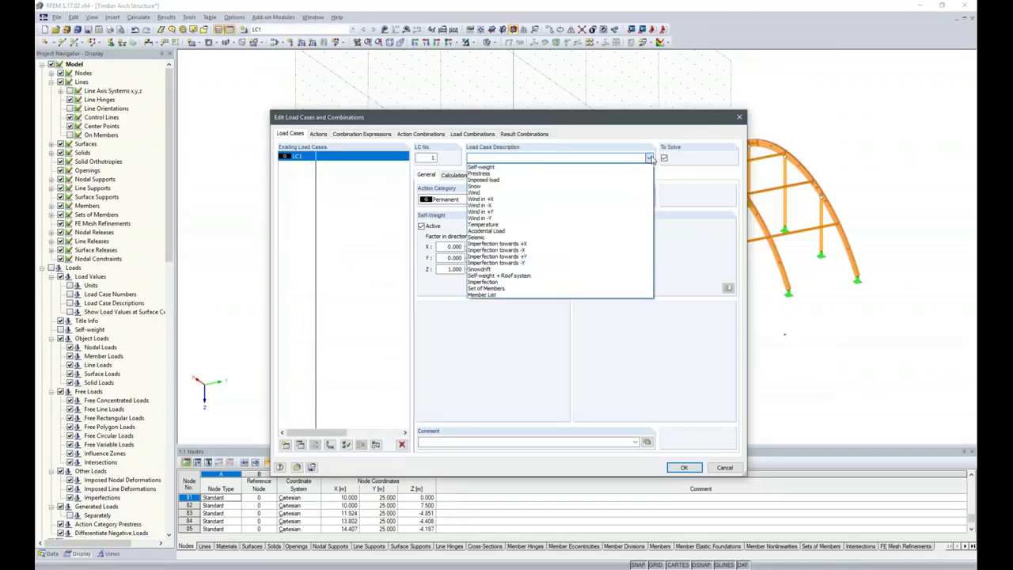
left_click(523, 167)
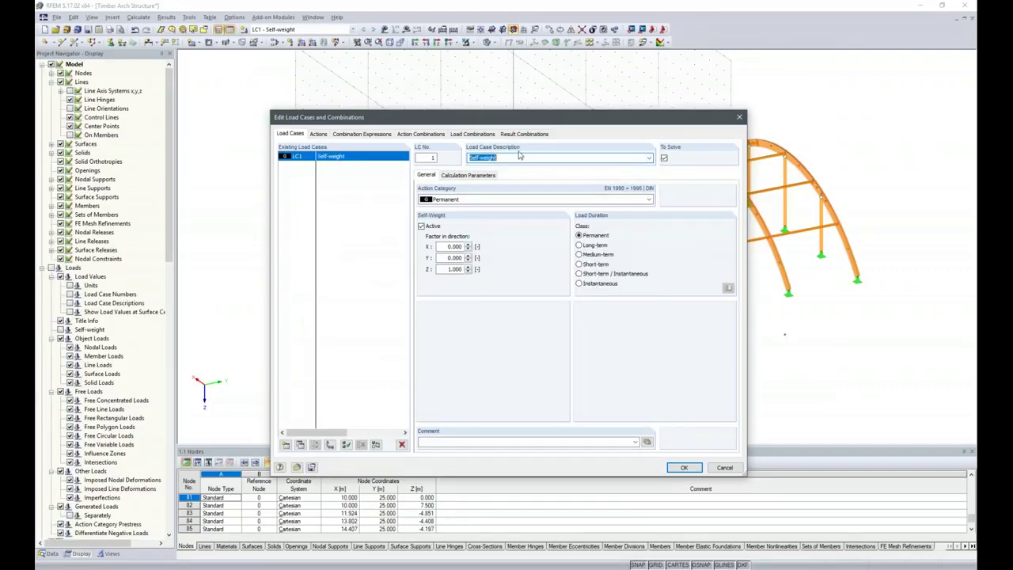
left_click(518, 157)
left_click(685, 468)
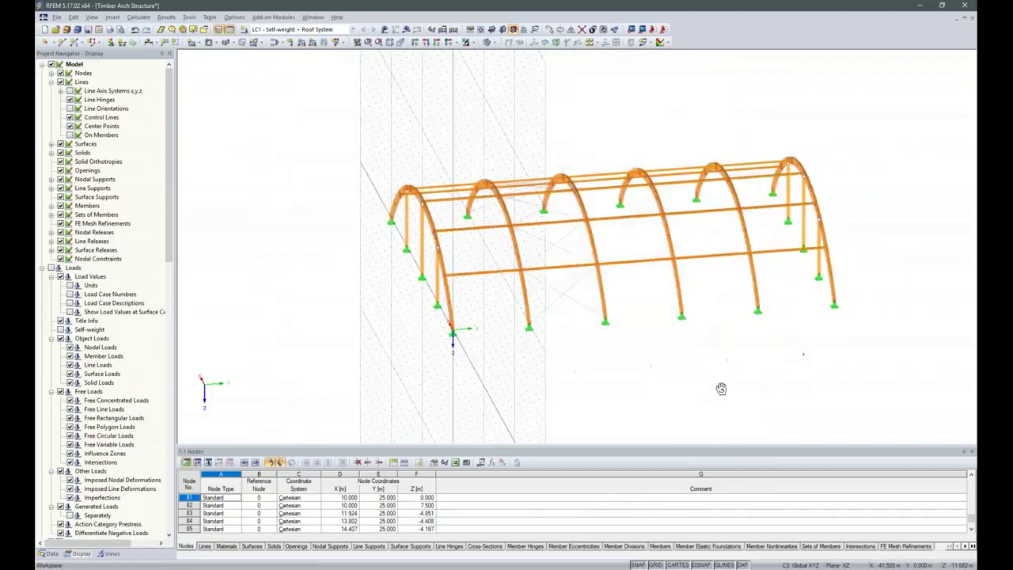
Apply a uniform force of 1.5 kN/m in global ZL to the sets of members of the four inner arches.
middle_click_drag(656, 377, 657, 380, "ctrl")
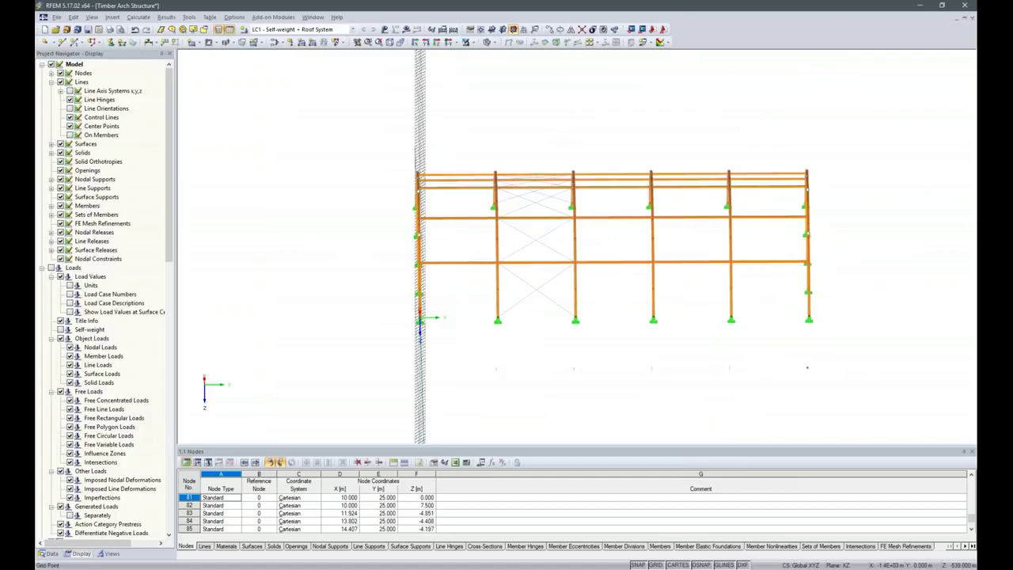
left_click(306, 42)
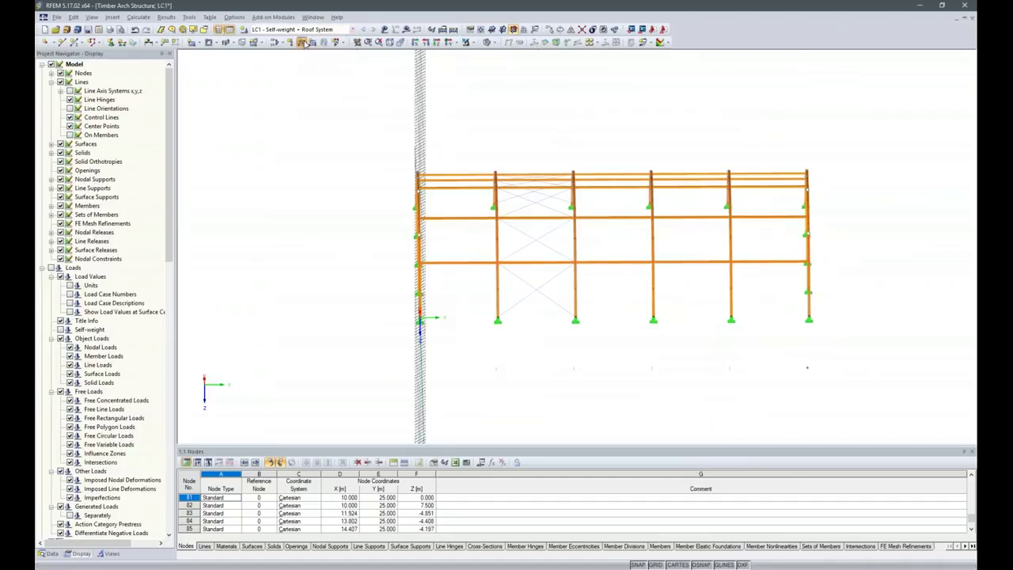
left_click(364, 173)
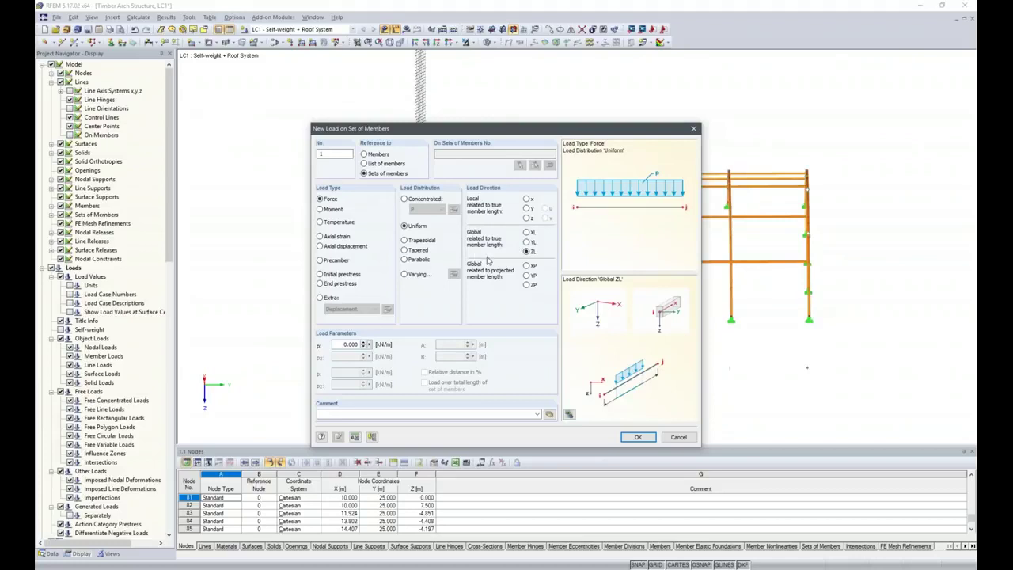
double_click(341, 343)
type("1,5")
left_click(633, 438)
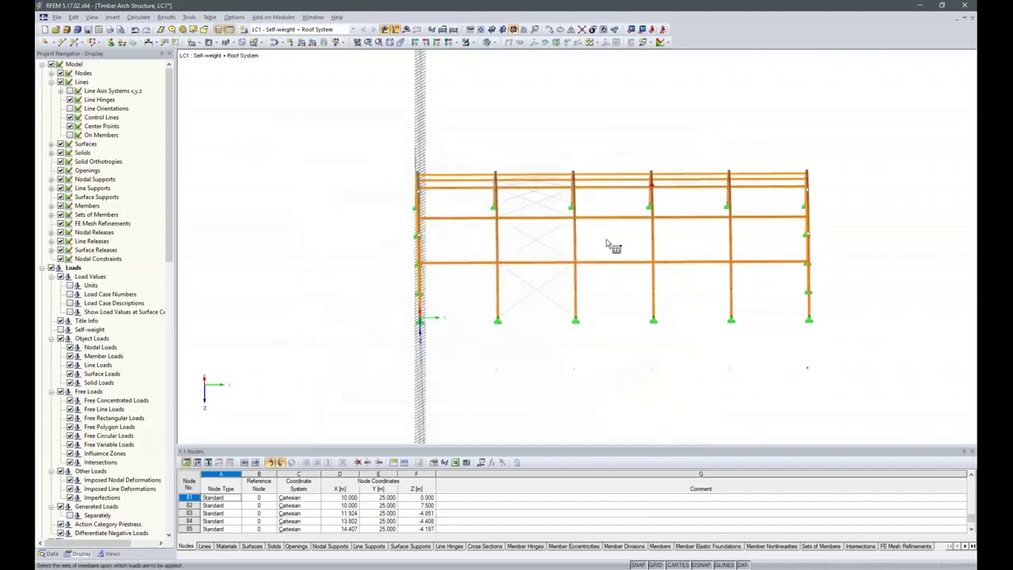
left_click_drag(468, 143, 758, 405)
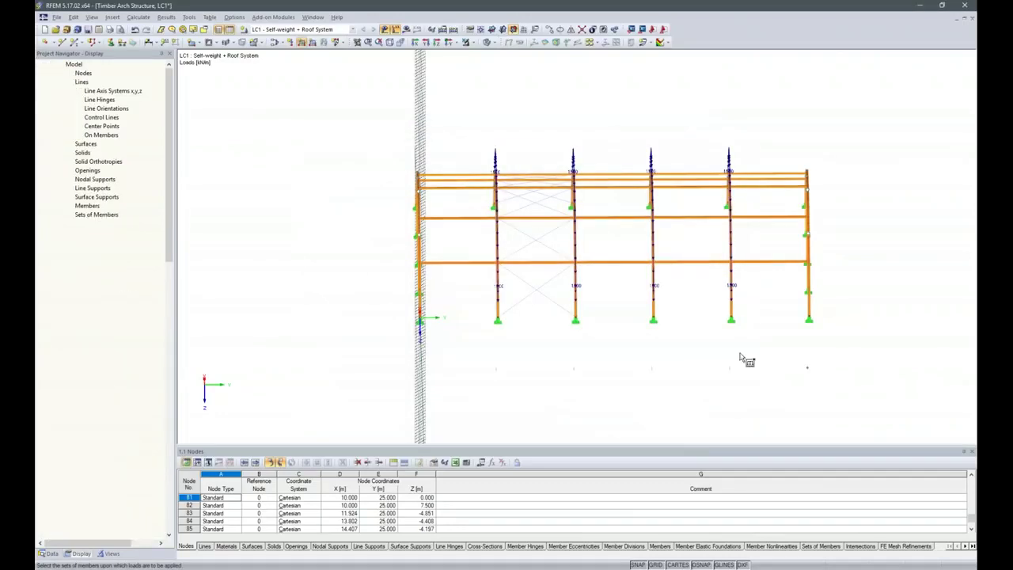
key("Escape")
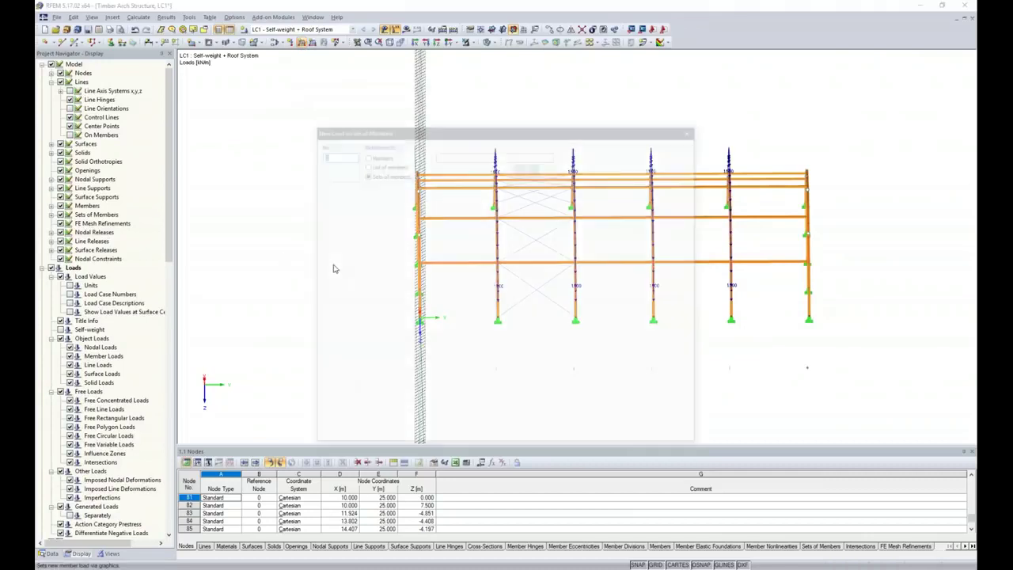
Apply a uniform force of 0.75 kN/m in global ZL to the sets of members of both end arches.
left_click(349, 346)
type("0,75")
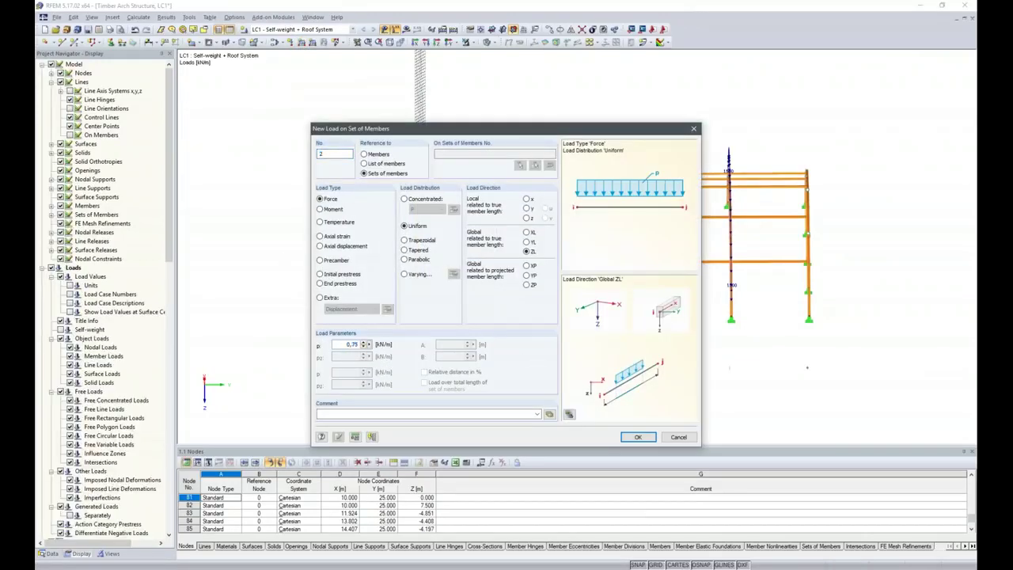
left_click(638, 436)
left_click_drag(382, 136, 442, 348)
left_click_drag(802, 138, 857, 351)
middle_click_drag(651, 395, 750, 365, "ctrl")
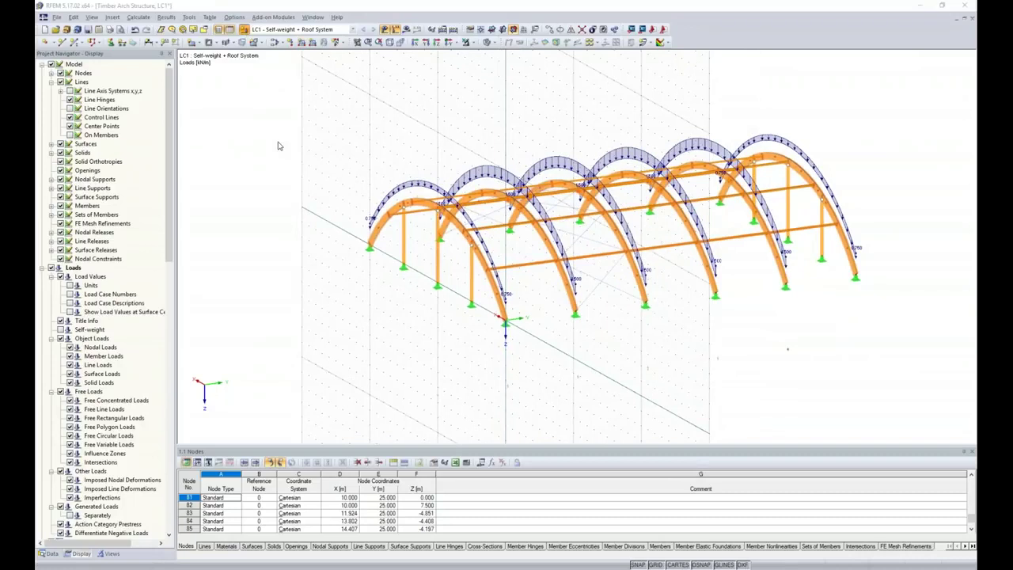
Create load case LC2 with the description Snow, action category Snow (H ≤ 1000 m a.s.l.) and short-term load duration.
left_click(648, 158)
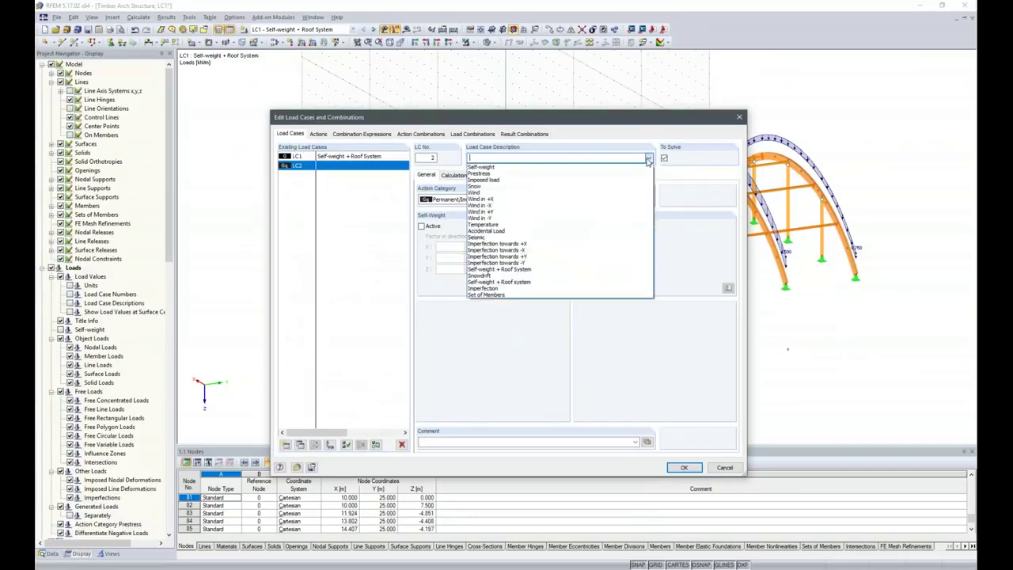
left_click(532, 192)
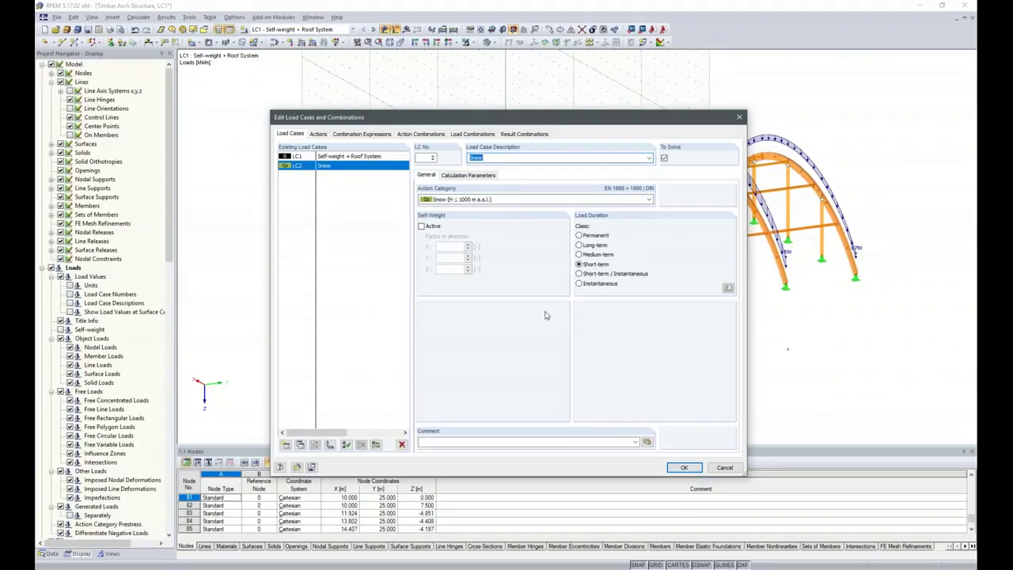
left_click(683, 467)
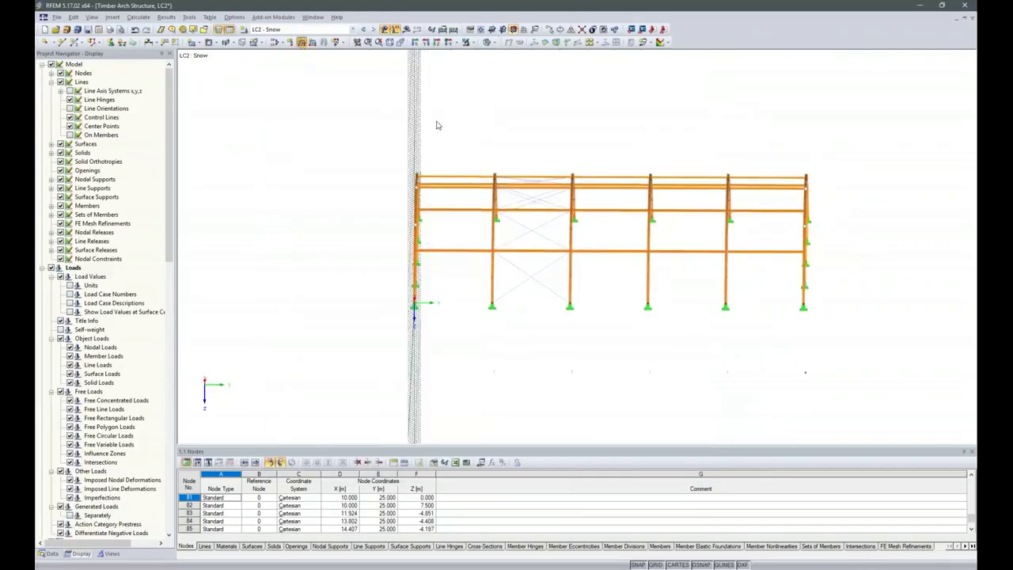
Apply a uniform snow load of 3.4 kN/m in projected global direction ZP to the sets of members of the four inner arches.
left_click(301, 41)
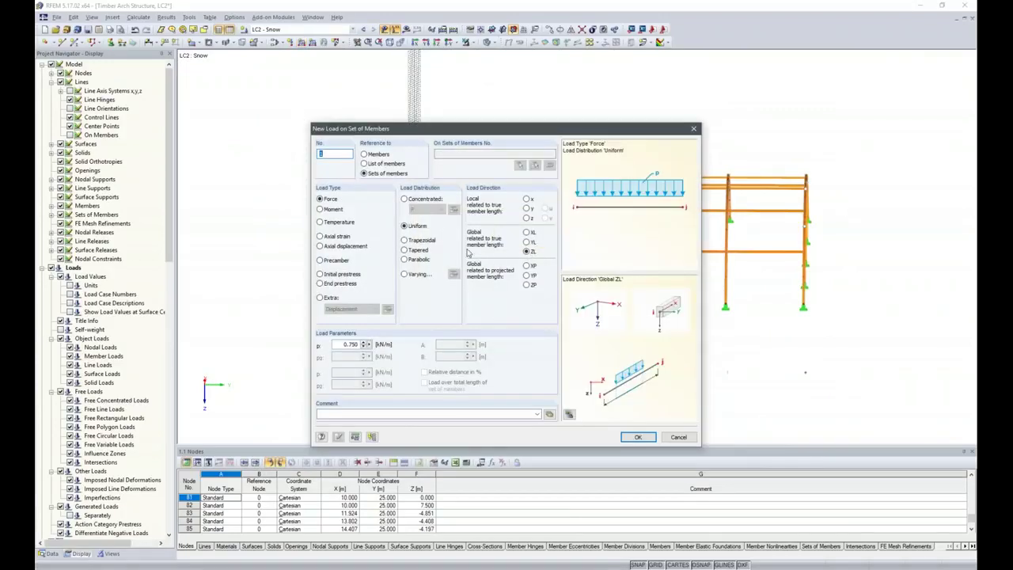
left_click(527, 284)
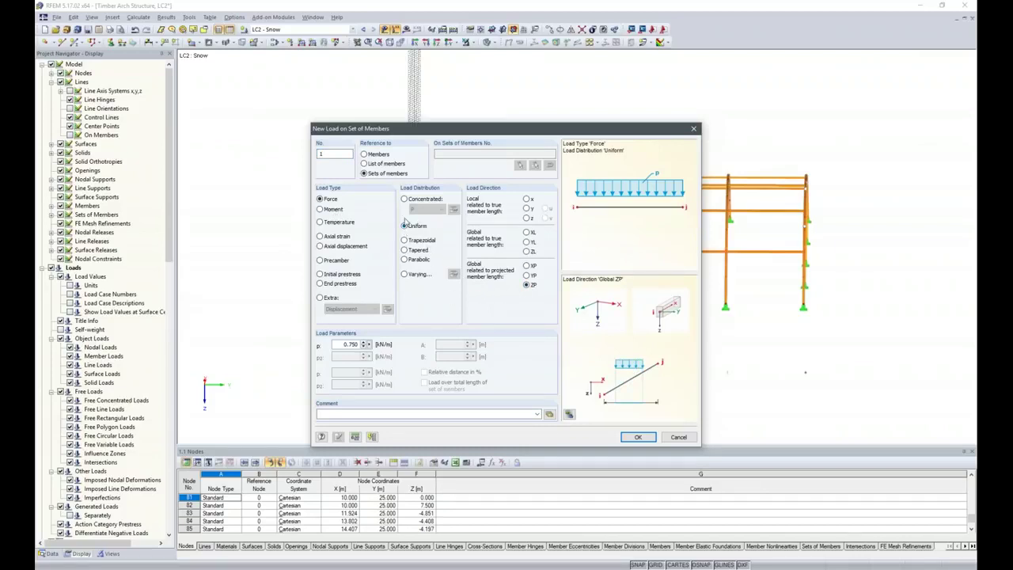
double_click(345, 344)
type("3.400")
mouse_move(798, 554)
left_click(792, 527)
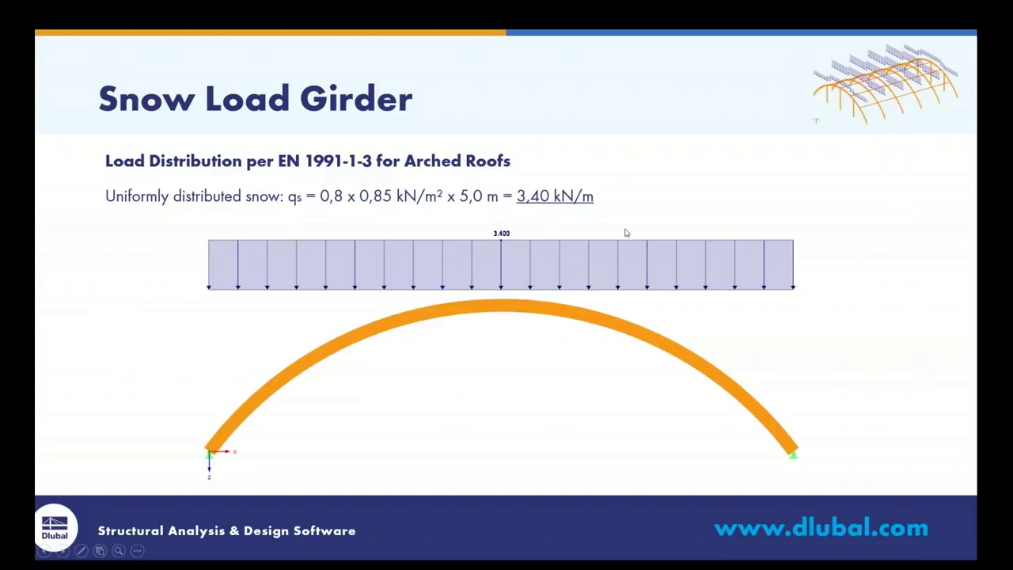
key("alt+Tab")
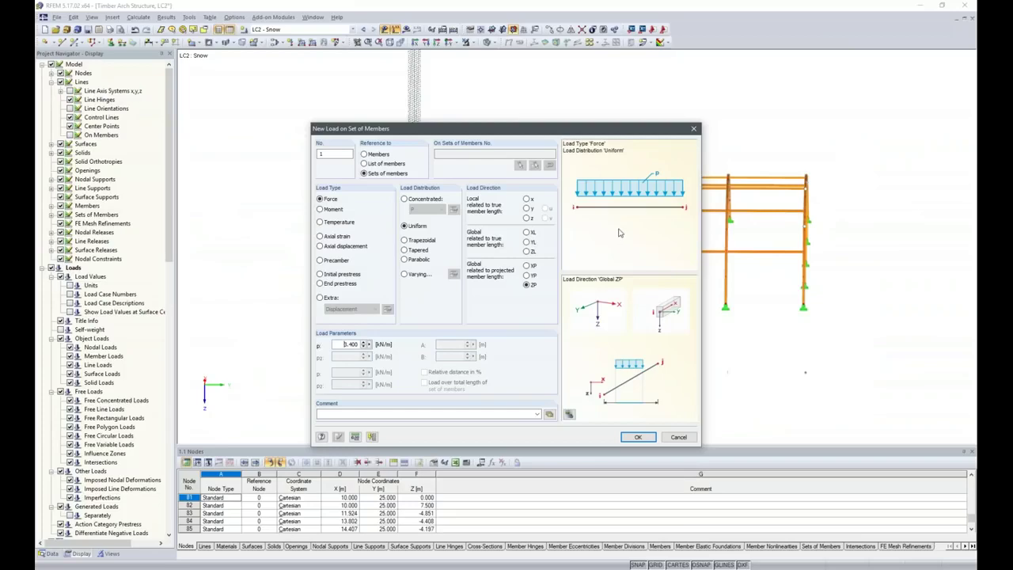
left_click(637, 437)
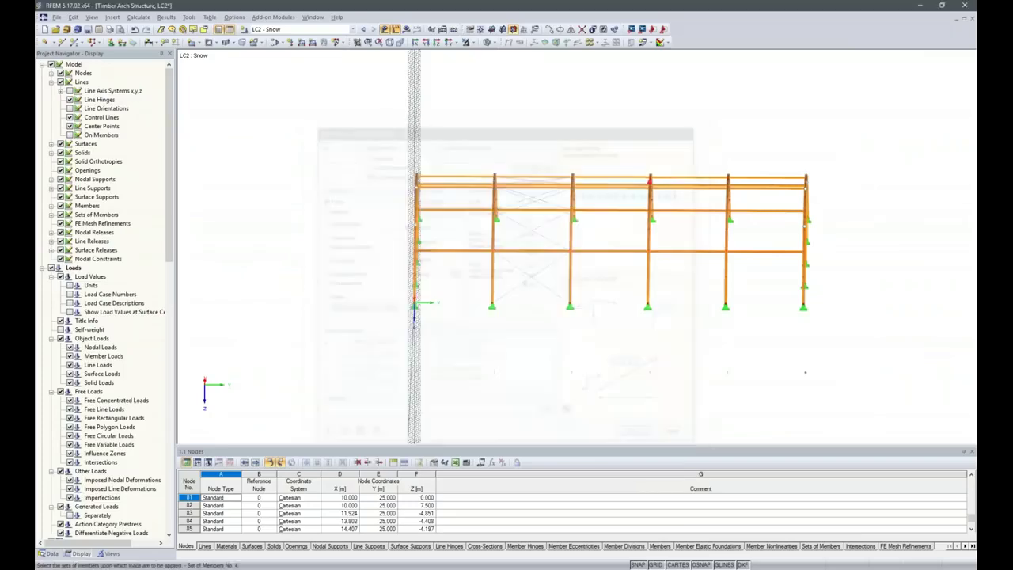
left_click_drag(446, 153, 730, 418)
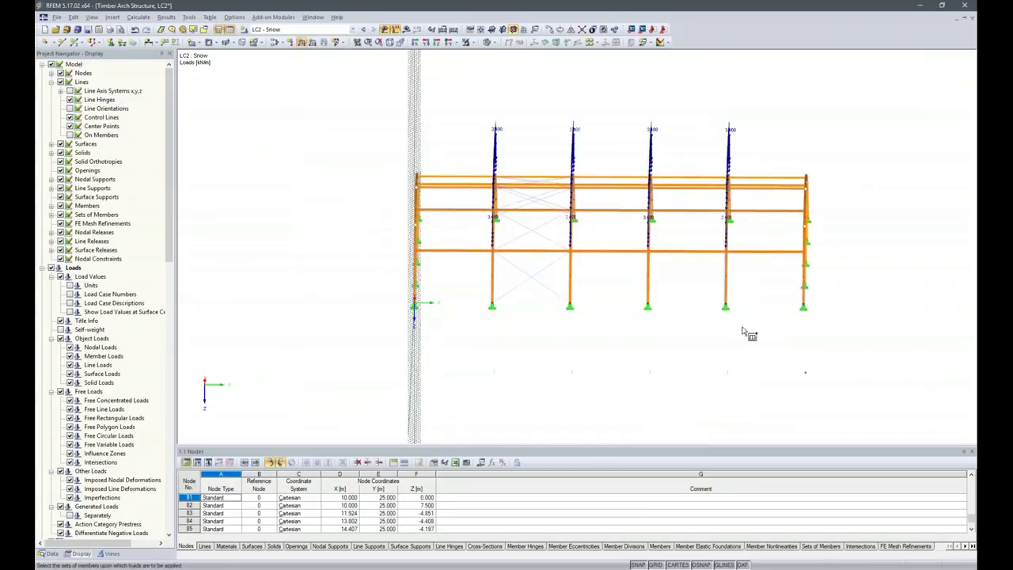
middle_click_drag(517, 355, 750, 414)
key("ctrl+2")
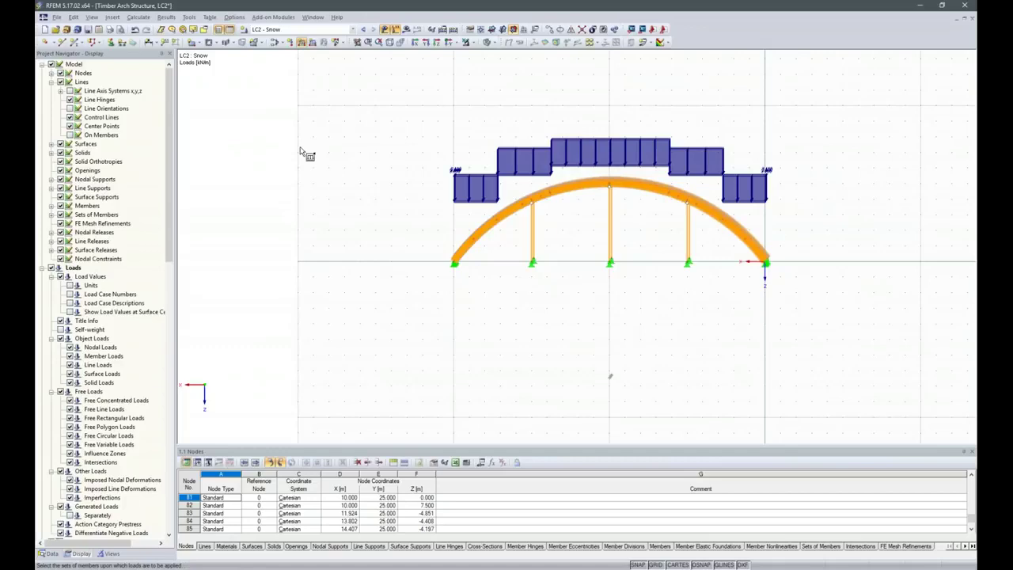
middle_click_drag(855, 274, 545, 376, "ctrl")
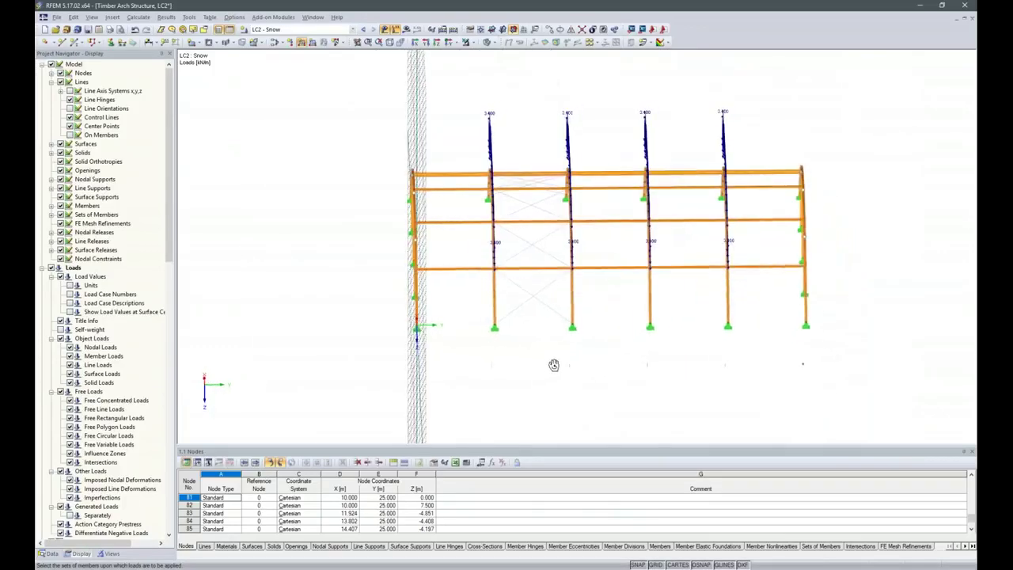
Apply a uniform snow load of 1.7 kN/m in projected global direction ZP to the sets of members of both end arches.
left_click(346, 253)
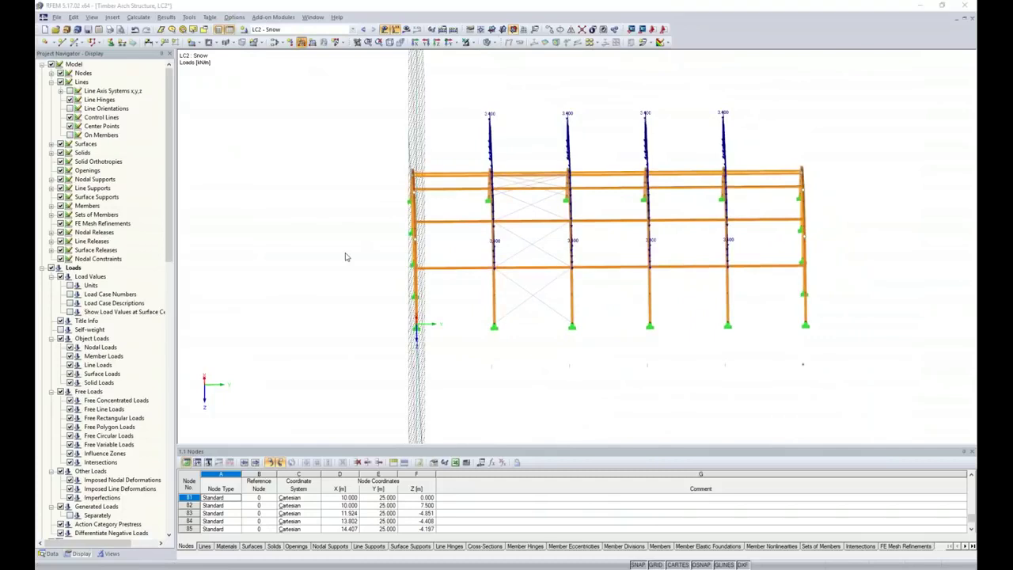
double_click(340, 343)
type("1,7")
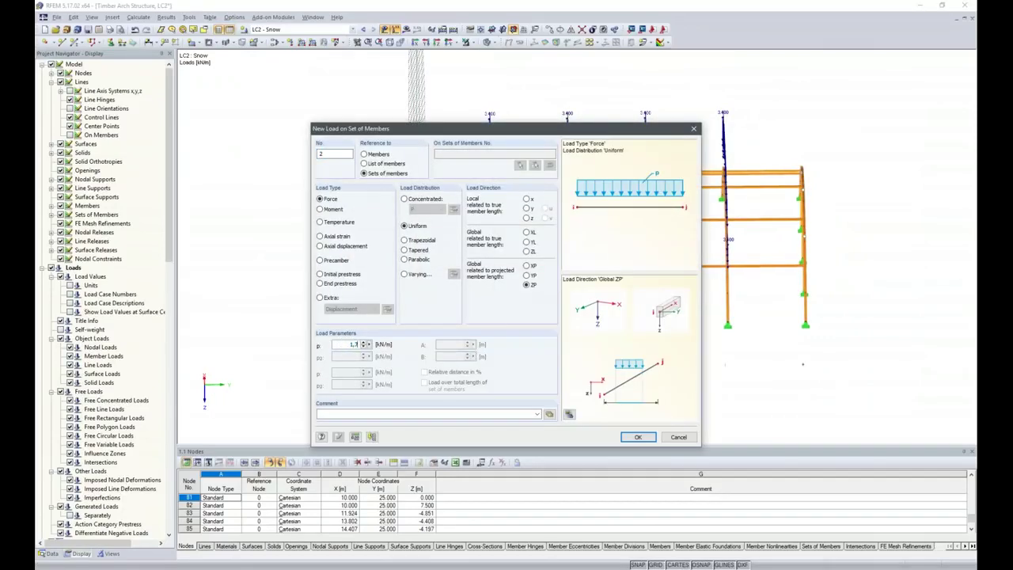
left_click(637, 437)
left_click_drag(357, 118, 443, 368)
left_click_drag(774, 131, 837, 365)
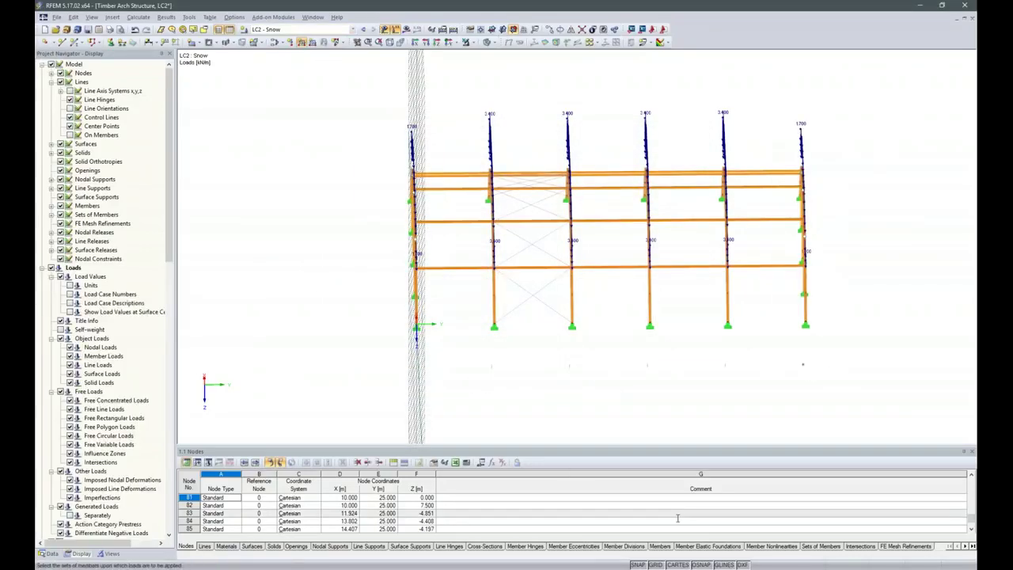
Consult the snowdrift load slide in PowerPoint and create RFEM load case LC3, Snowdrift, with action category Snow and short-term duration.
left_click(779, 552)
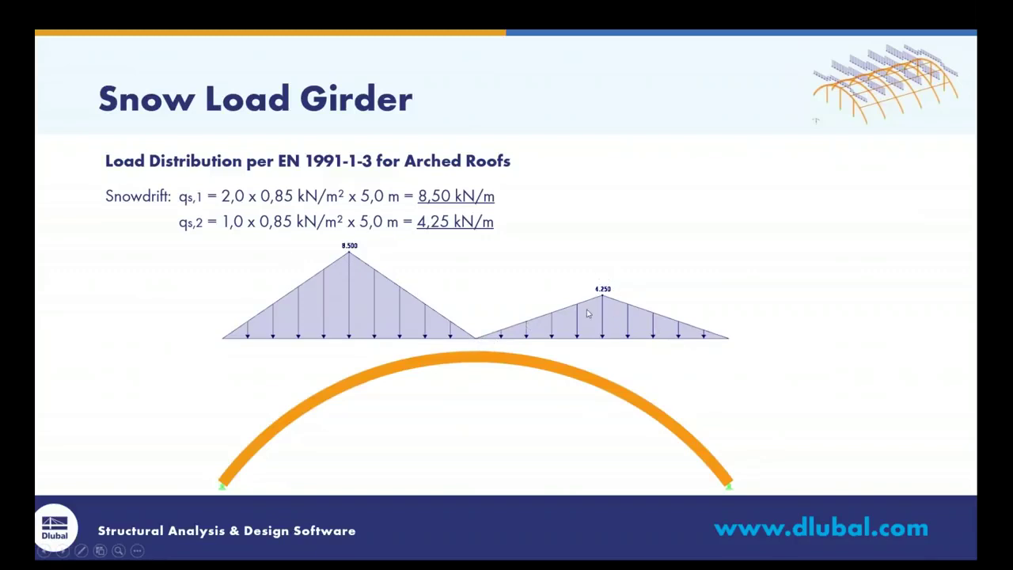
key("alt+Tab")
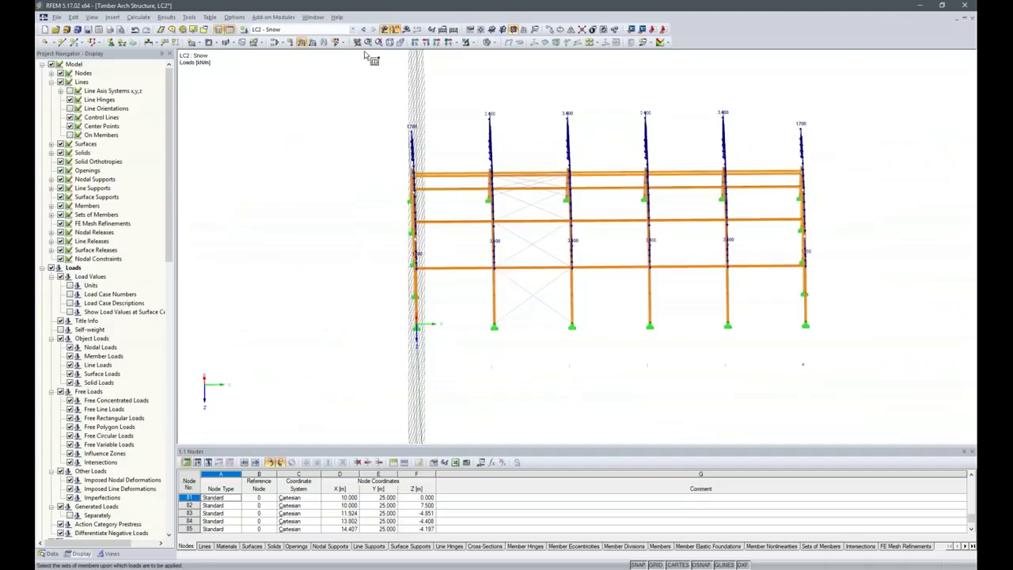
left_click(243, 30)
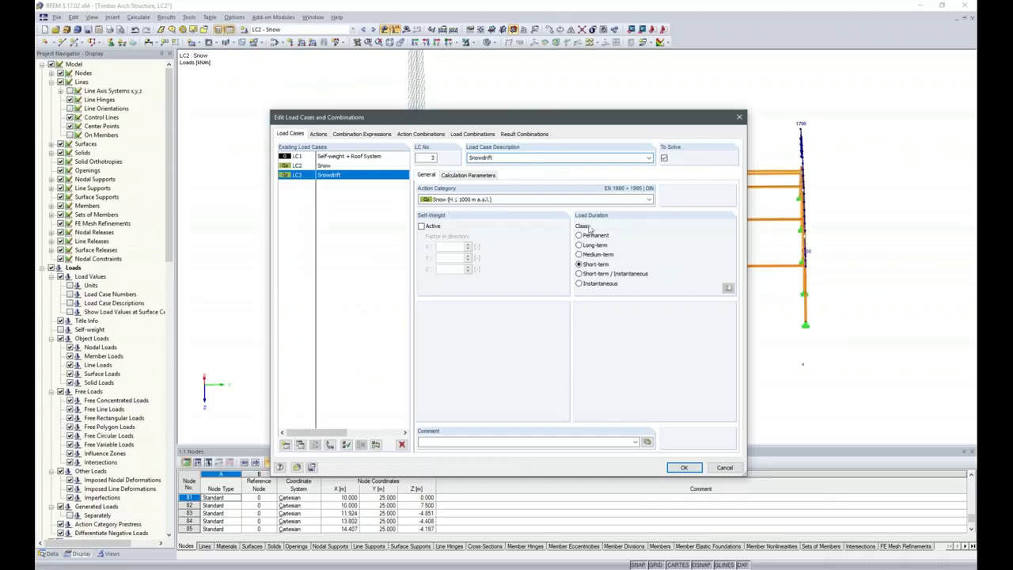
left_click(684, 466)
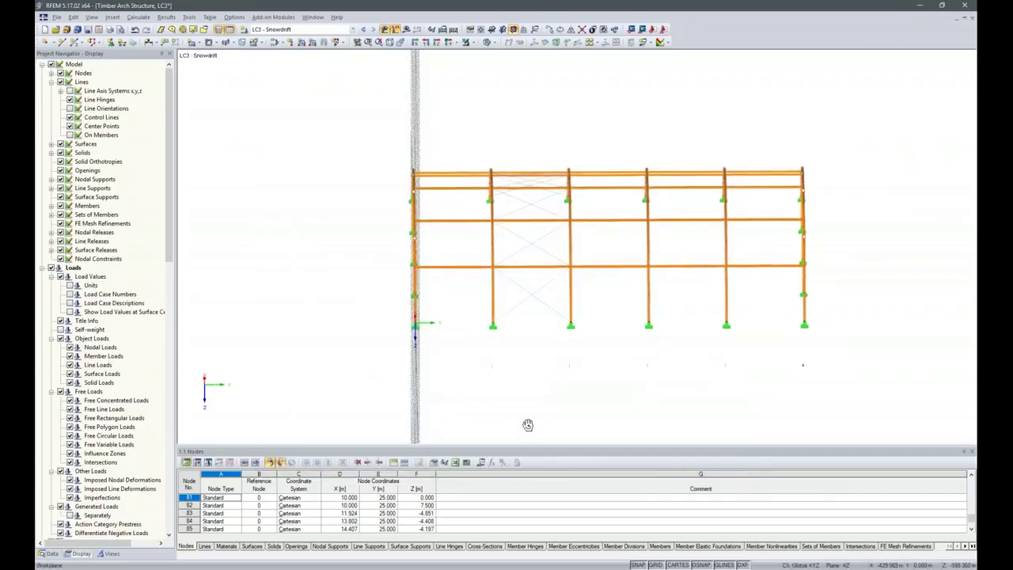
Start a varying force on sets of members in direction ZP with 0 kN/m at 0 m and 8.5 kN/m at 5 m.
left_click(302, 42)
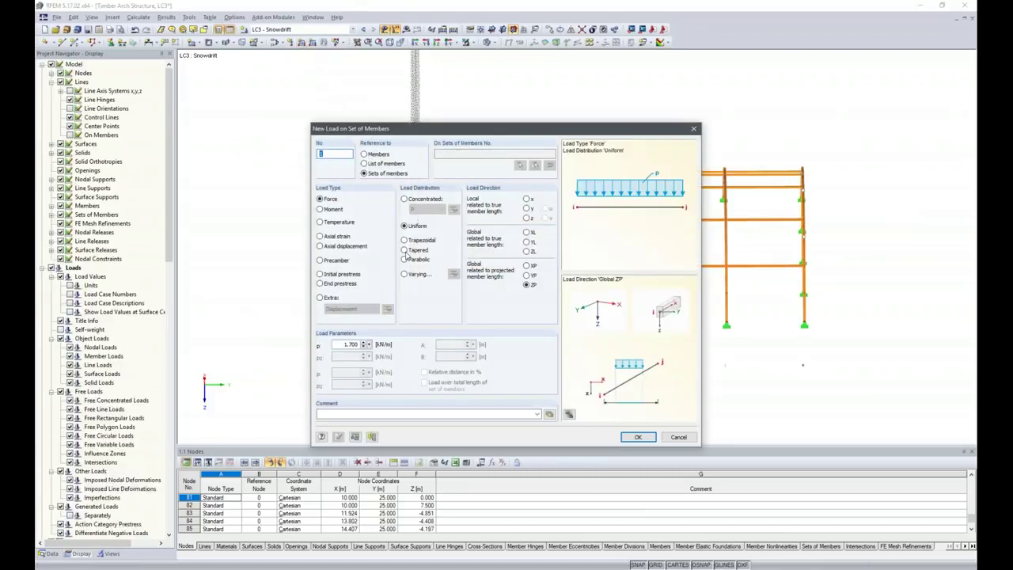
left_click(404, 274)
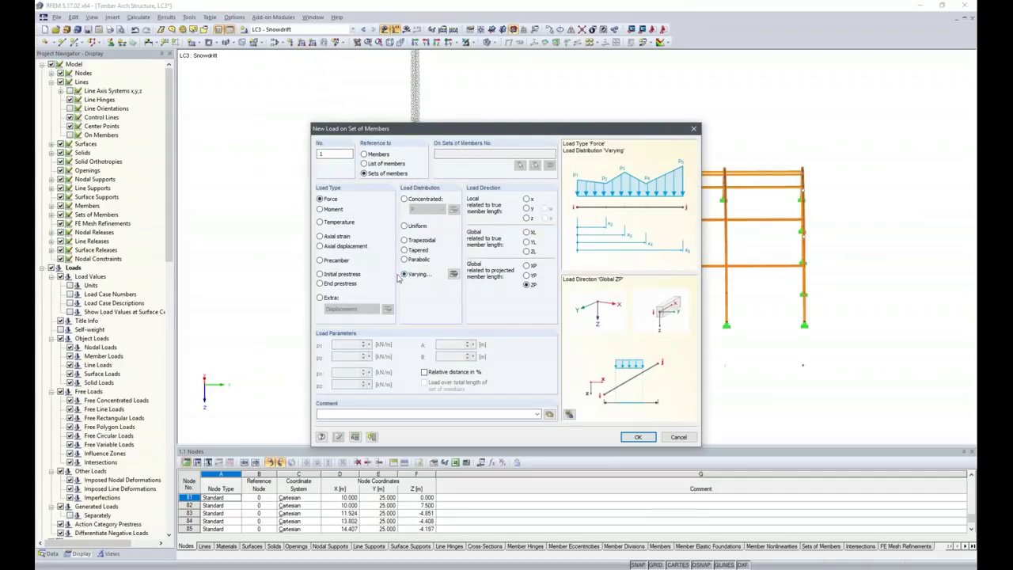
left_click(453, 275)
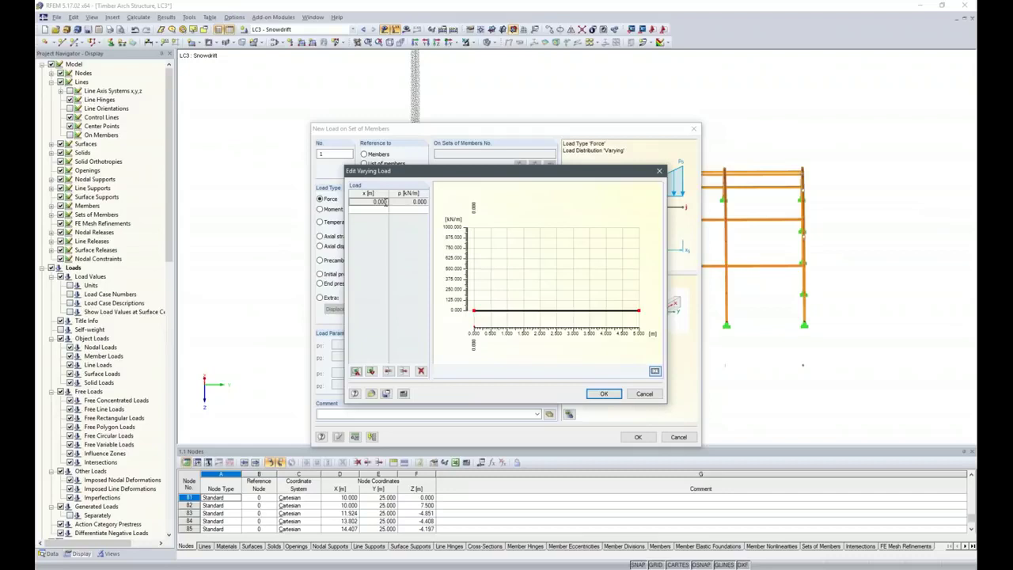
left_click(406, 202)
key("Return")
type("5")
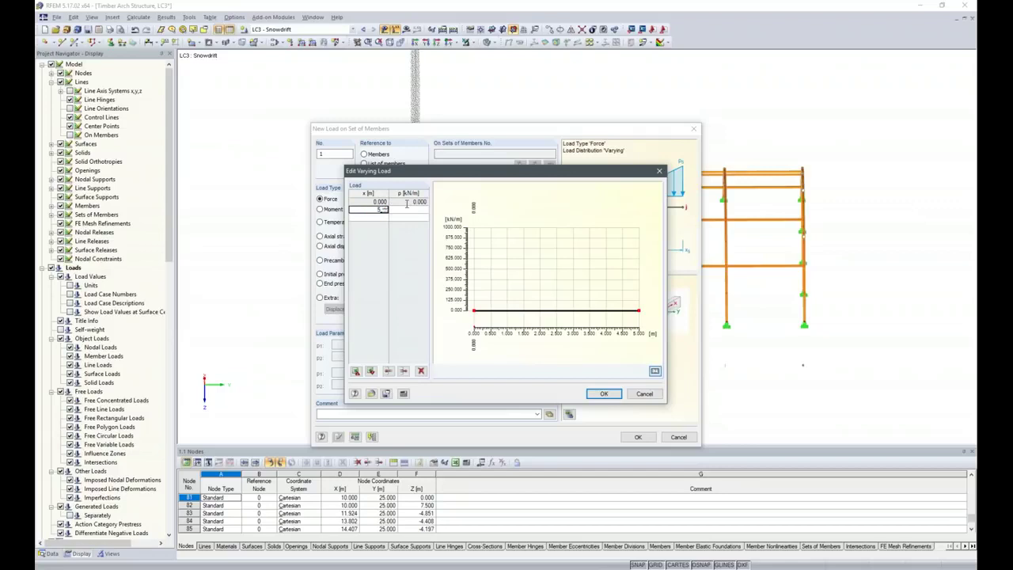
key("Return")
type("8.5")
key("Return")
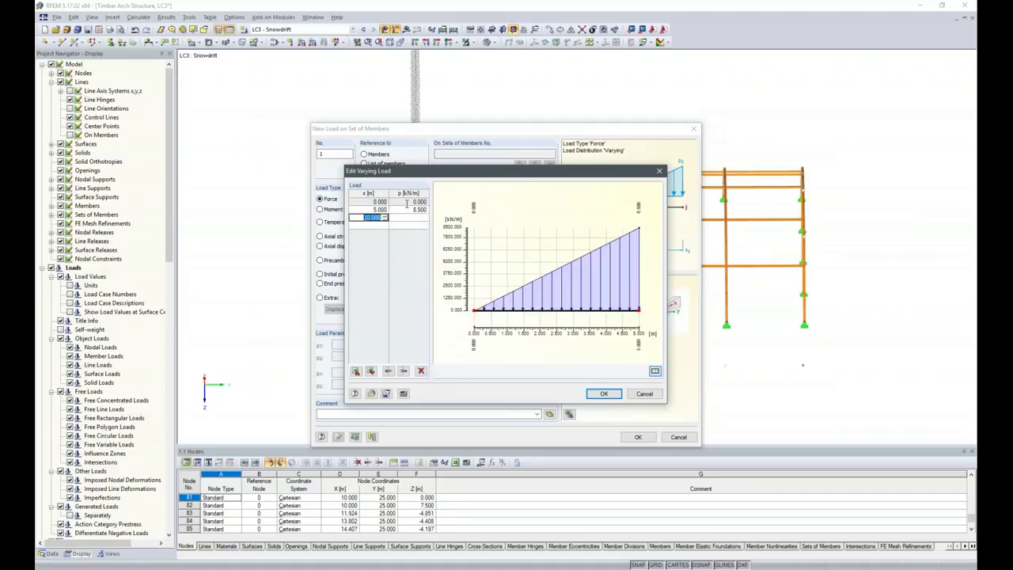
Complete the varying load with 0 kN/m at 10 m, 4.25 kN/m at 15 m and 0 kN/m at 20 m.
key("Return")
type("0")
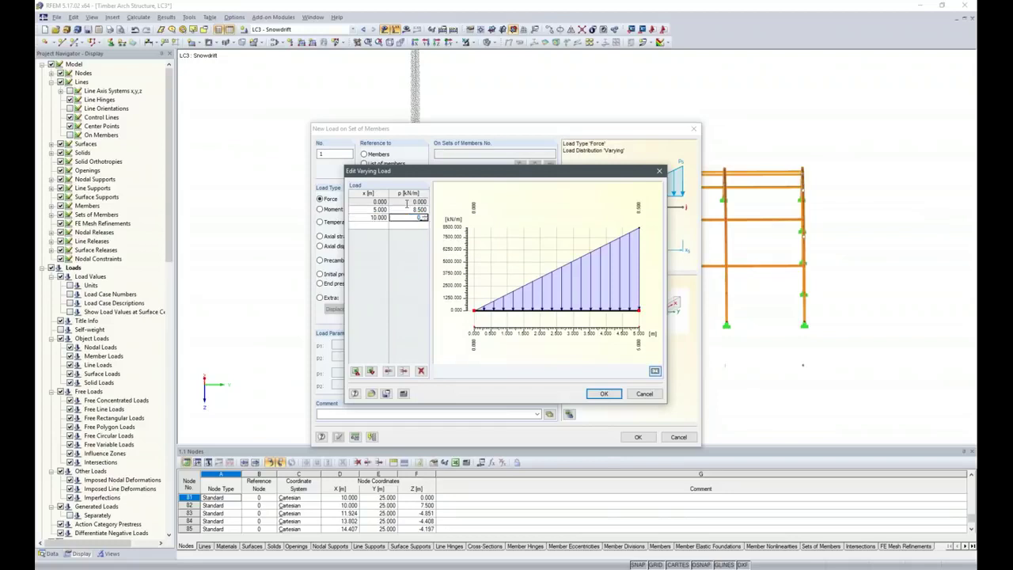
key("Return")
type("4")
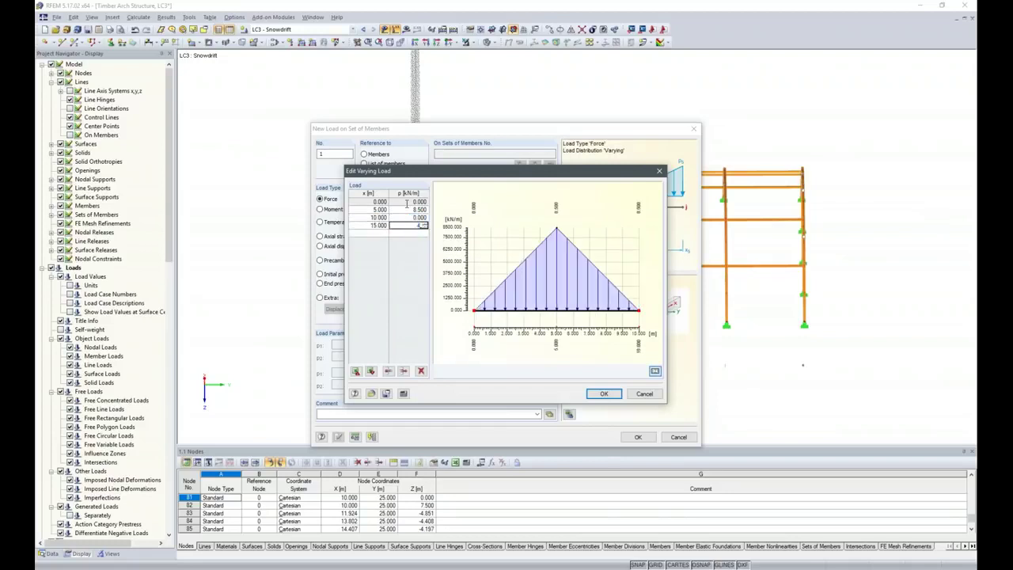
type(".25")
key("Tab")
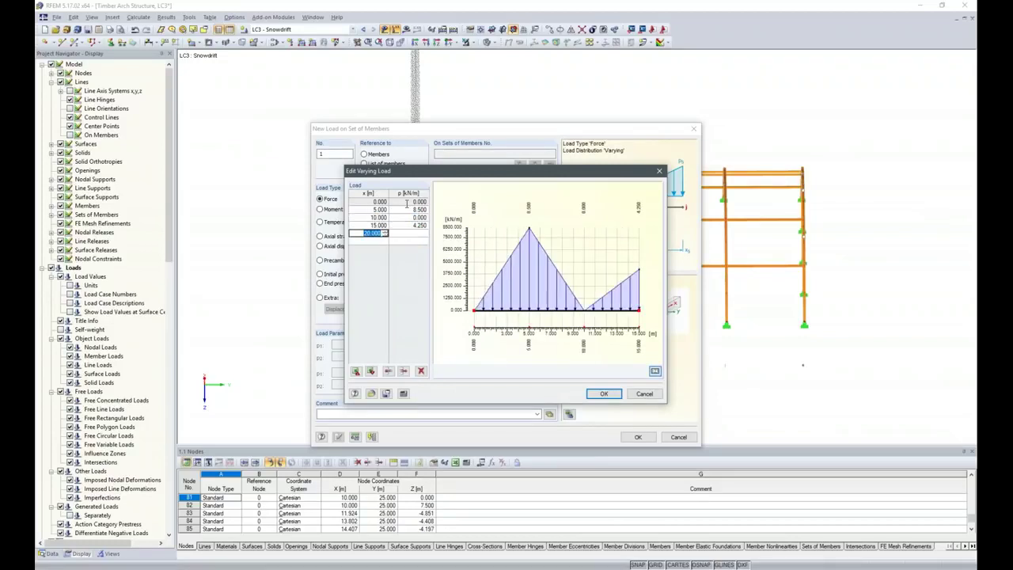
key("Tab")
type("8")
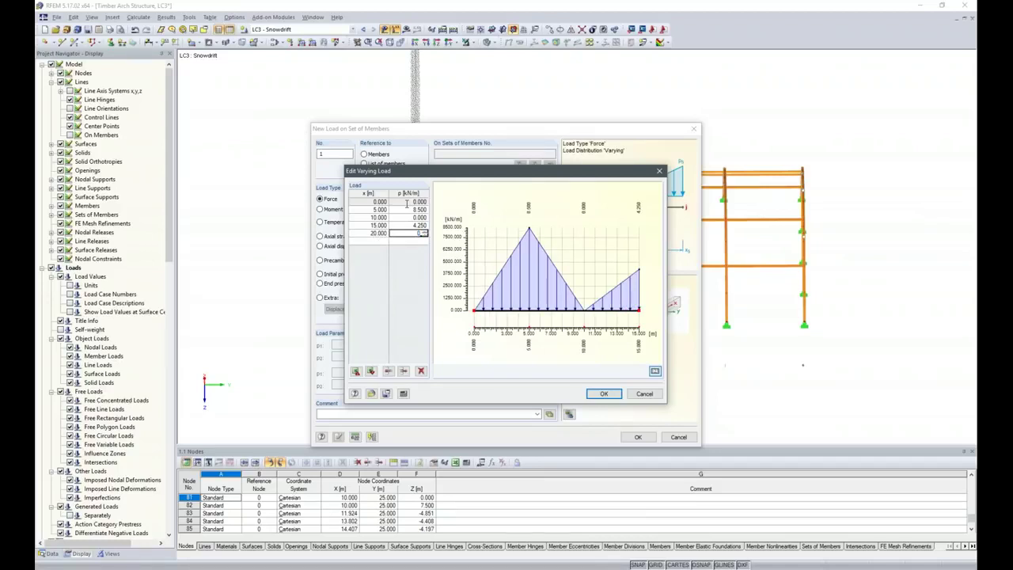
key("Tab")
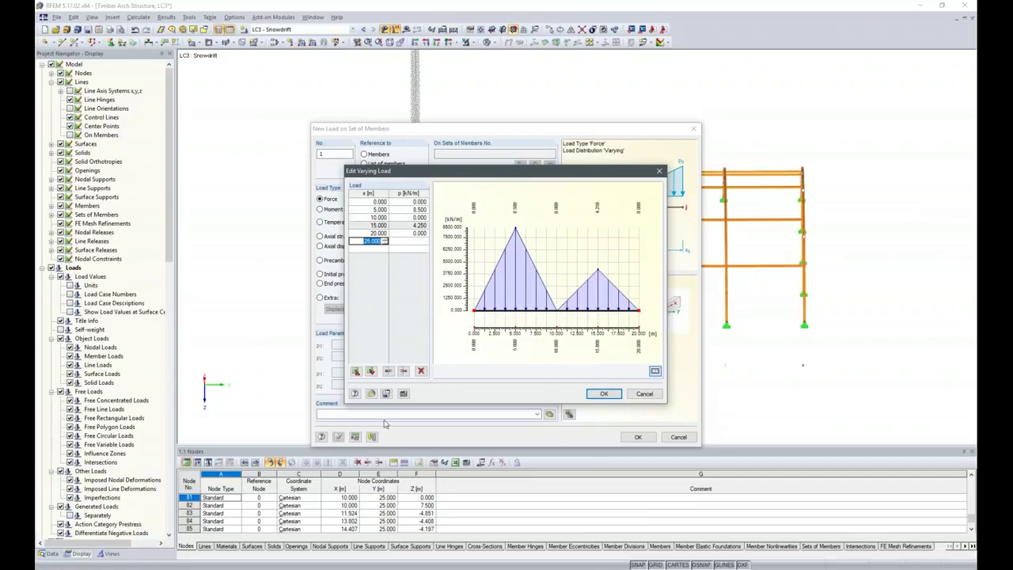
left_click(595, 394)
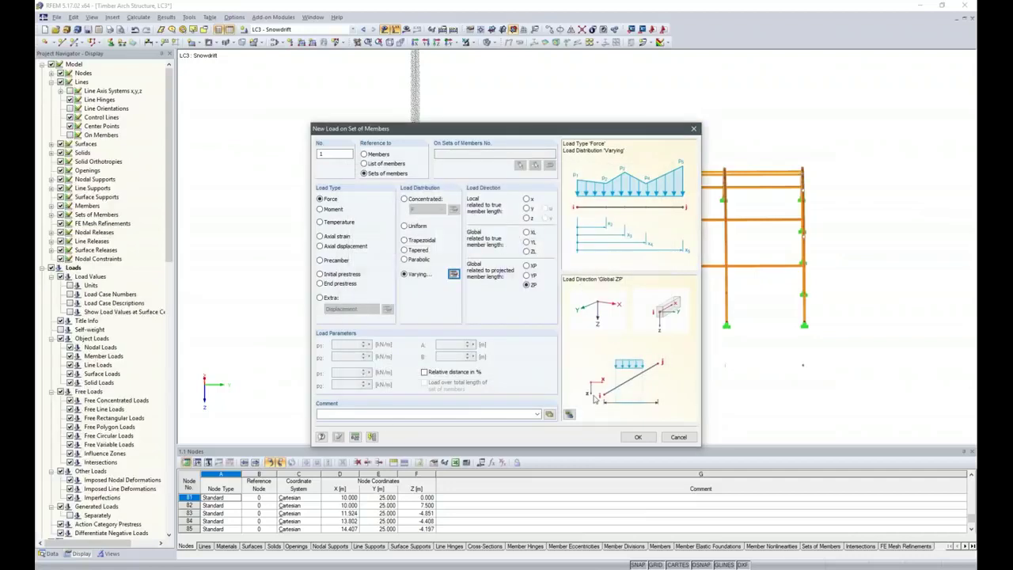
Assign the varying snowdrift load to the sets of members of the four inner arches.
left_click(639, 438)
left_click_drag(468, 113, 717, 399)
middle_click_drag(563, 374, 643, 400, "ctrl")
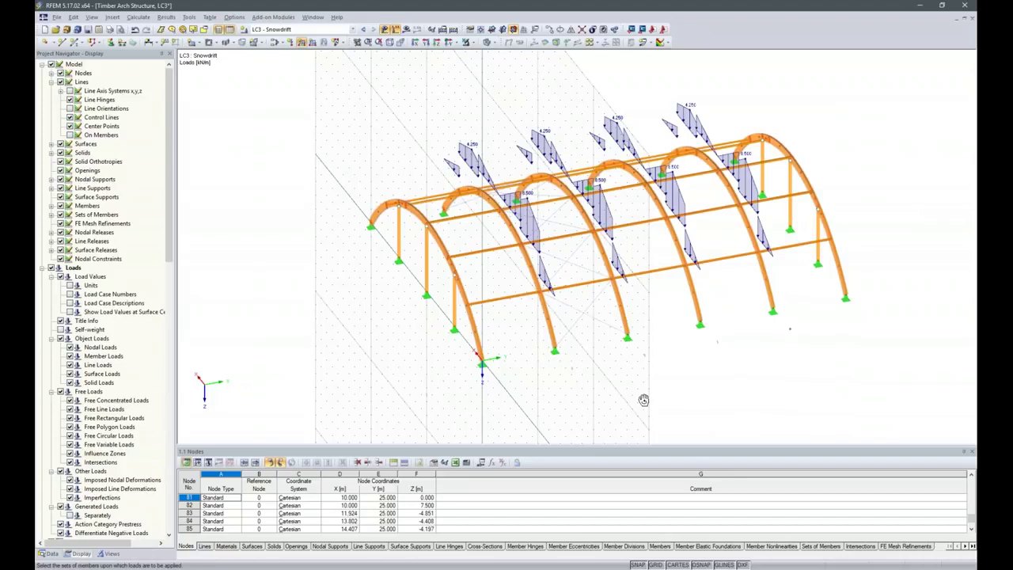
Define a second varying load on sets of members with 4.25 kN/m at 5 m and 2.125 kN/m at 15 m.
mouse_move(504, 569)
key("F6")
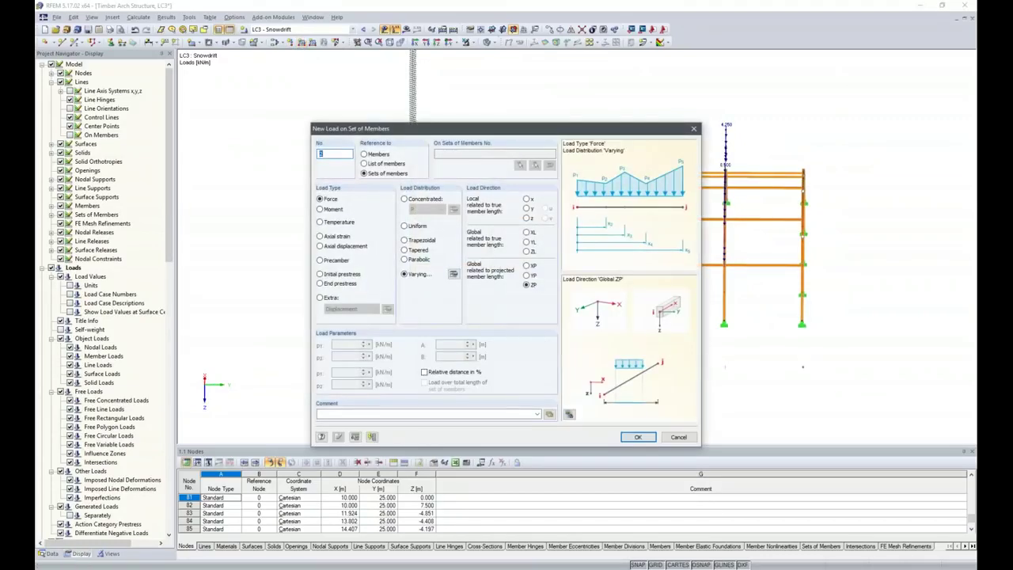
left_click(453, 274)
left_click(411, 209)
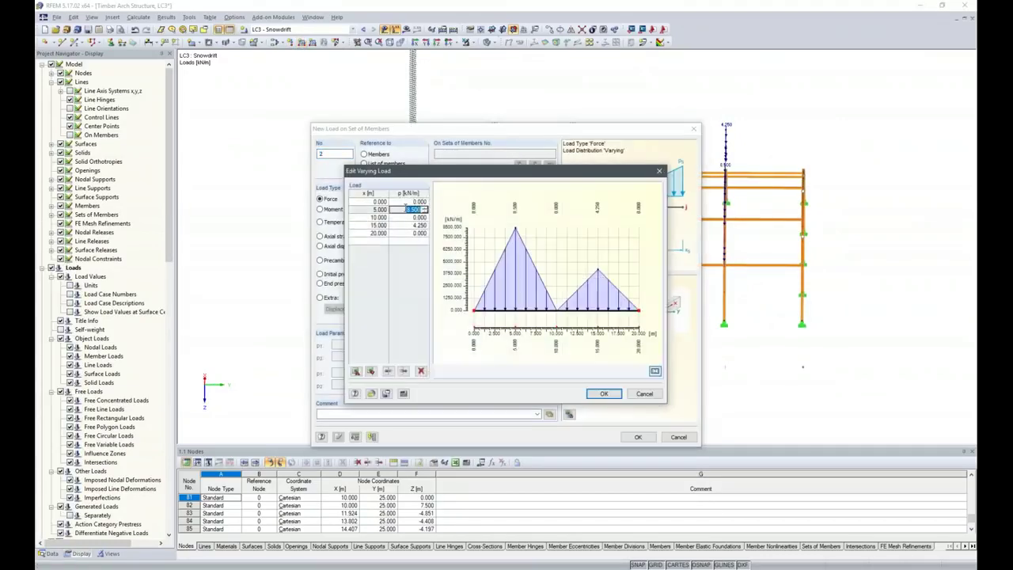
type("4.25")
left_click(409, 224)
type("4")
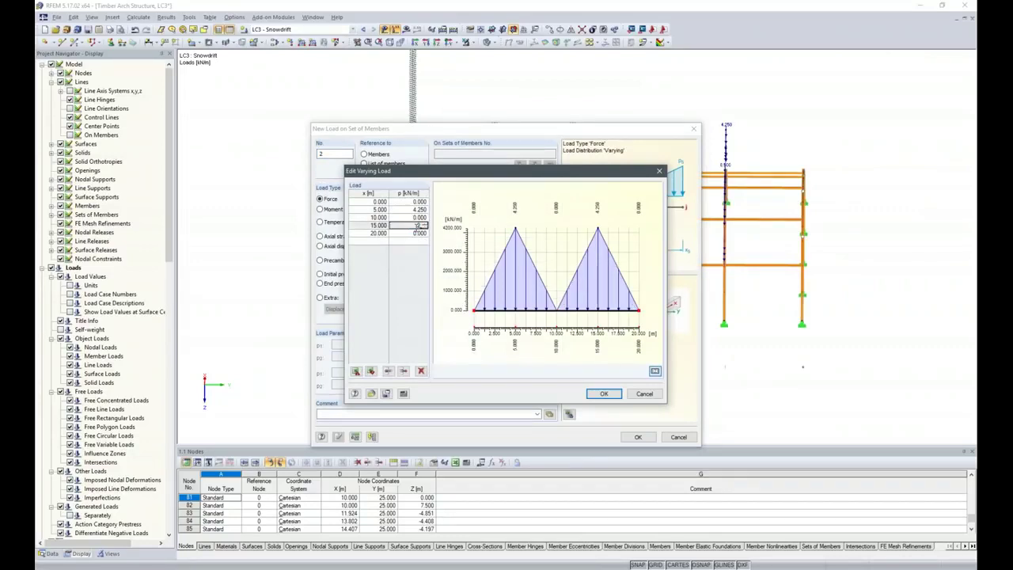
left_click(383, 232)
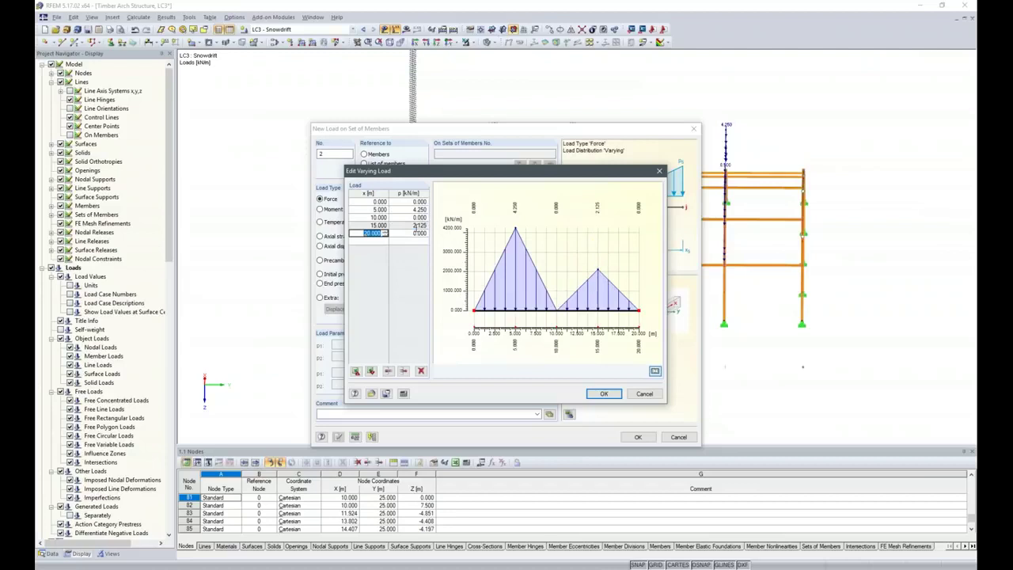
left_click(603, 393)
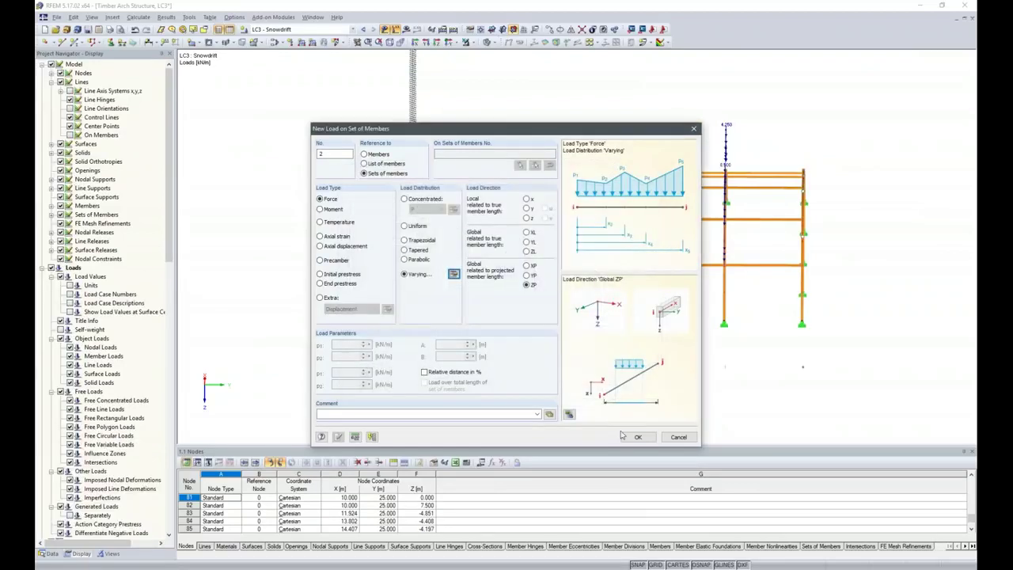
Assign the reduced varying snowdrift load to the sets of members of both end arches and finish load placement.
left_click(638, 436)
left_click_drag(379, 124, 433, 310)
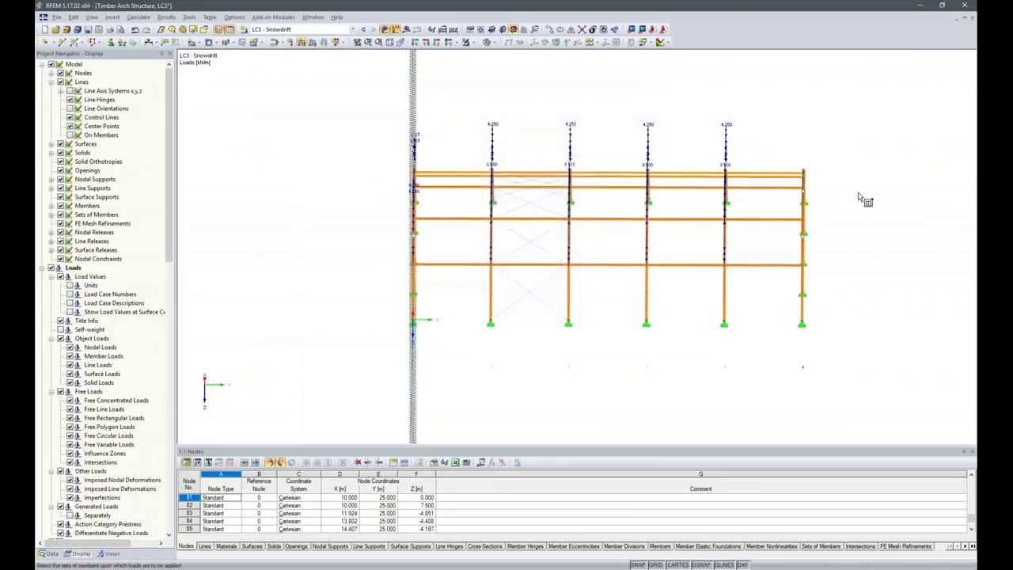
left_click_drag(778, 130, 870, 382)
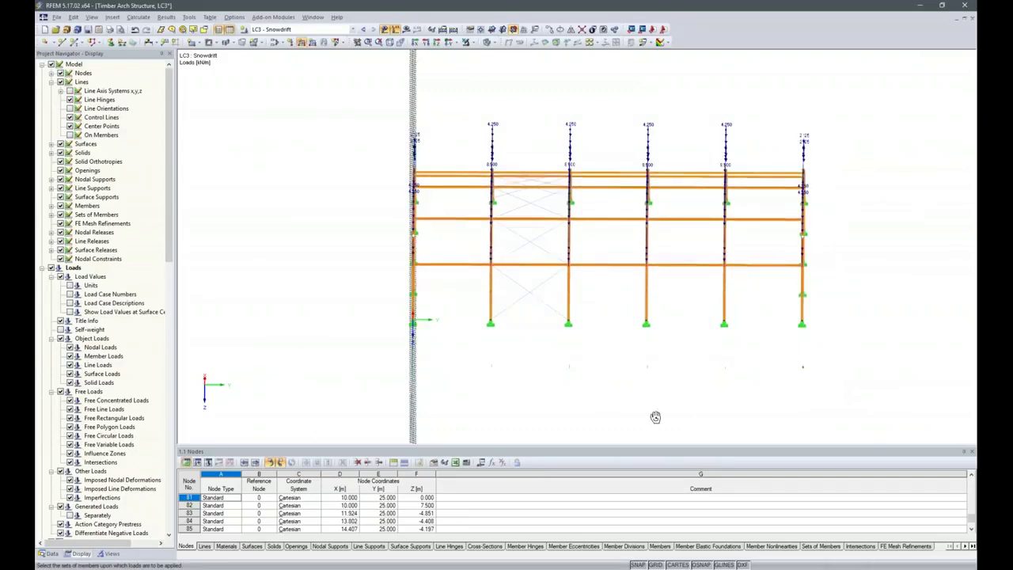
middle_click_drag(656, 414, 821, 362, "ctrl")
middle_click_drag(499, 379, 590, 374, "ctrl")
key("Escape")
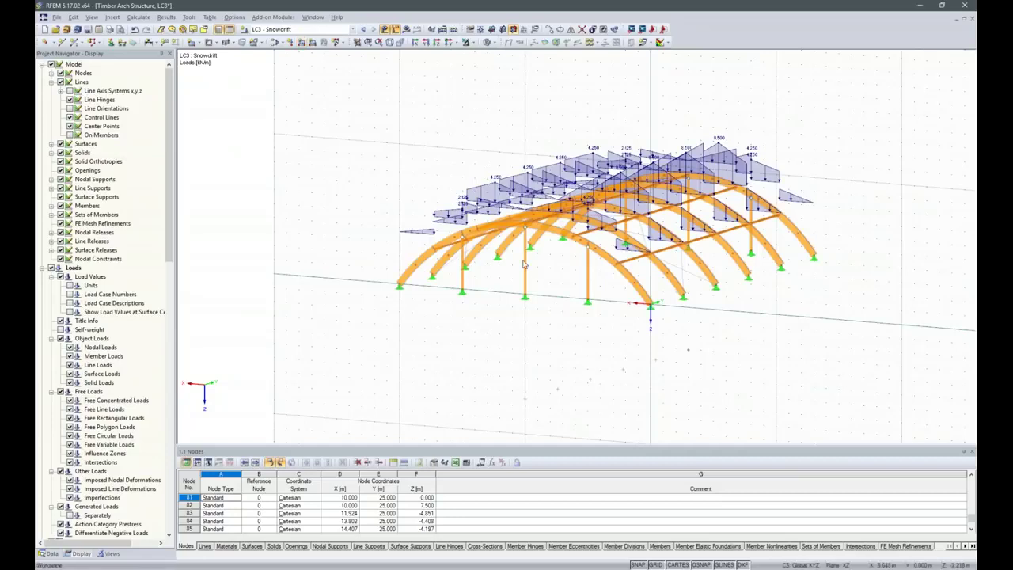
Create load case LC4 with the description Wind in +X and action category Wind.
left_click(244, 30)
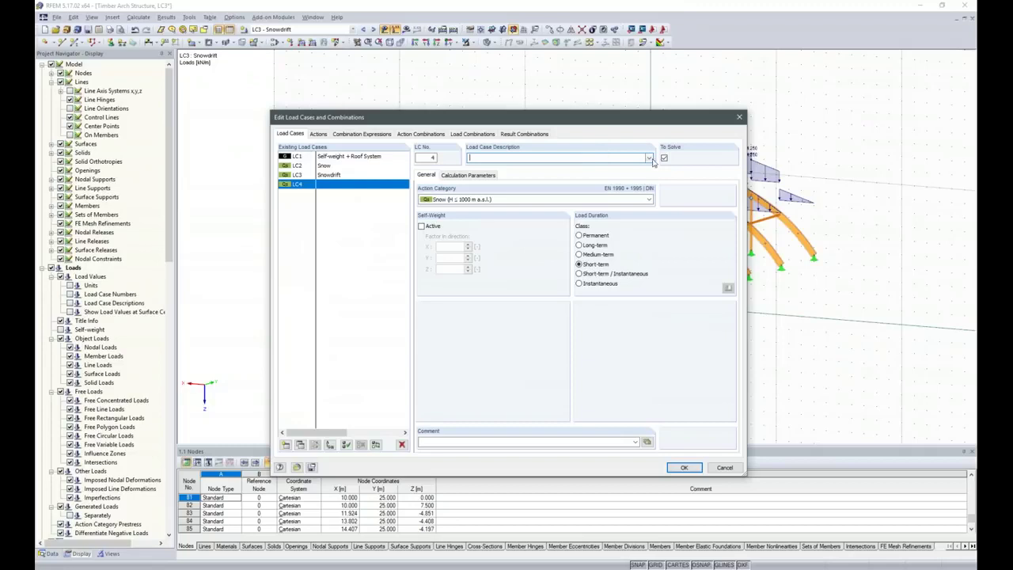
left_click_drag(623, 126, 605, 74)
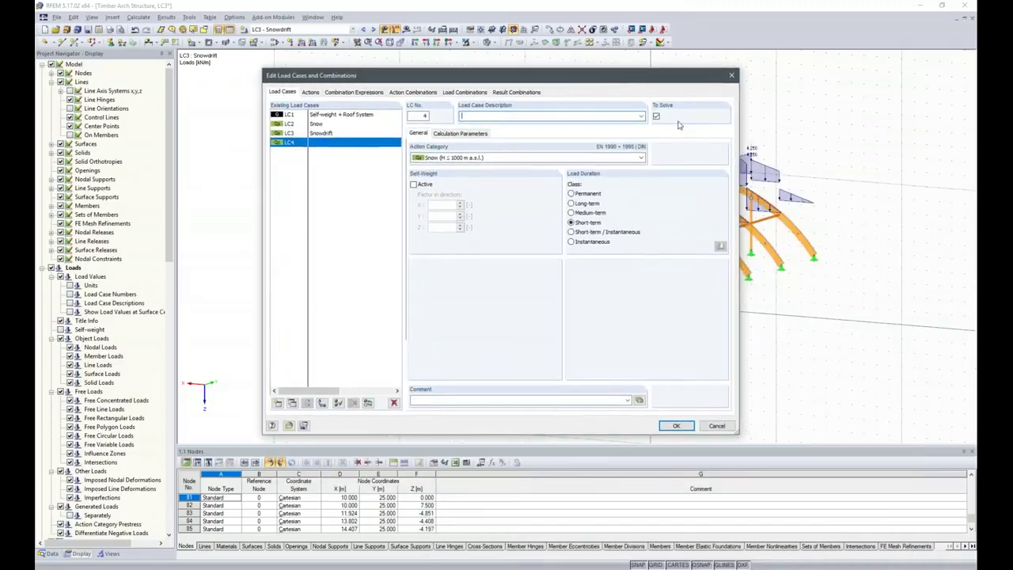
left_click(643, 117)
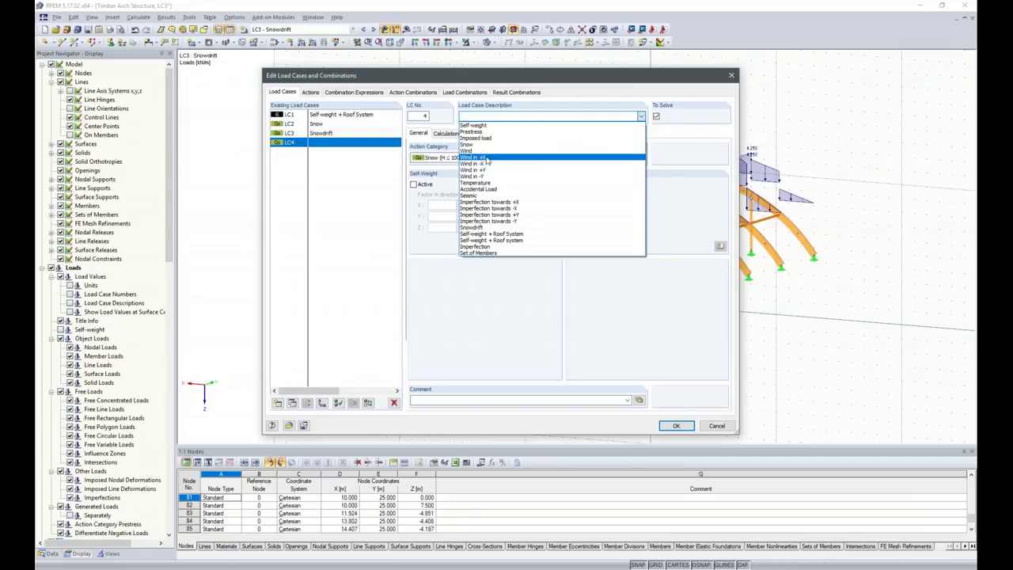
left_click(484, 158)
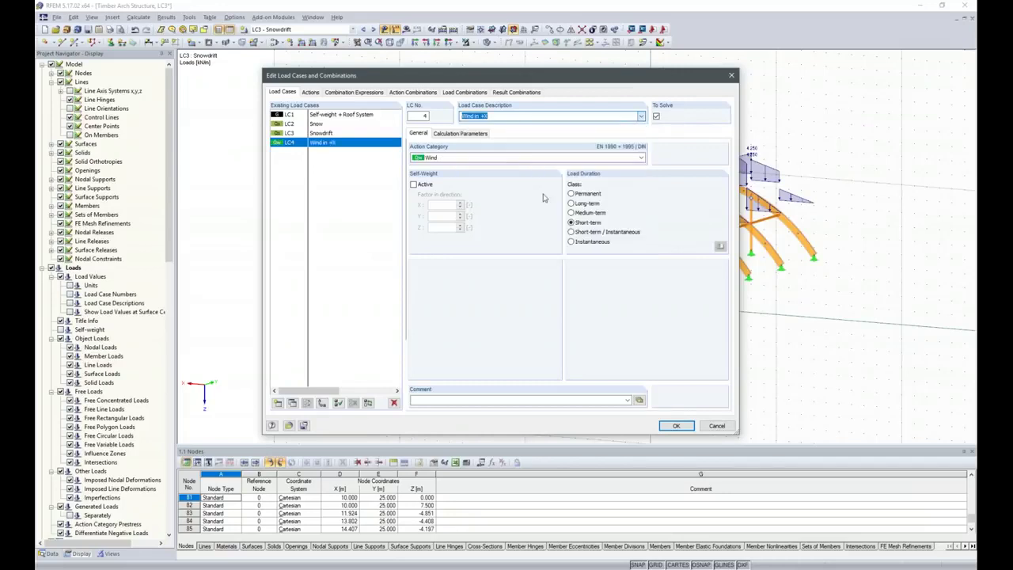
left_click(677, 427)
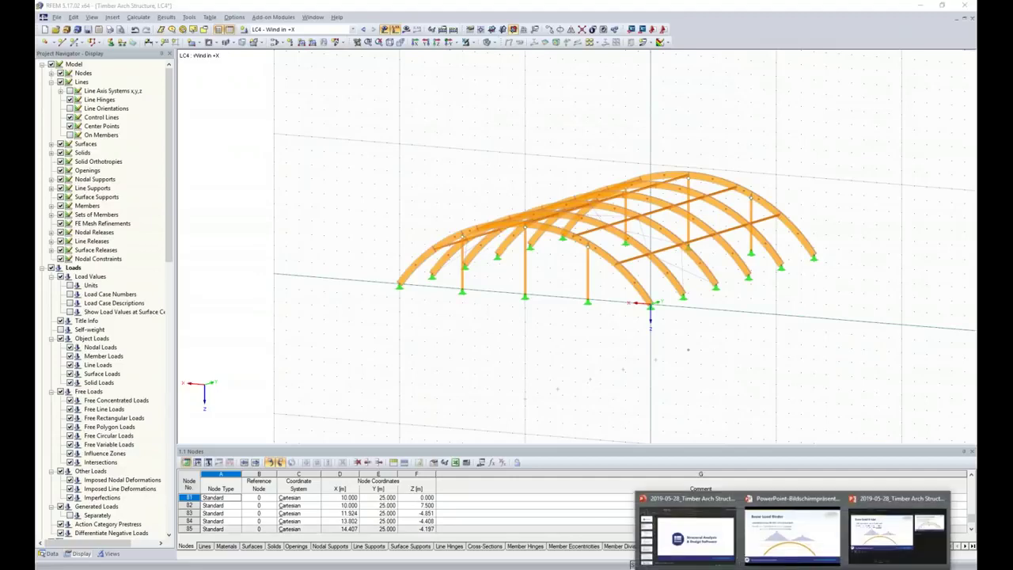
Switch to the PowerPoint presentation and examine the lateral wind load distribution for zones A, B and C of the arch girder.
left_click(799, 552)
left_click(548, 274)
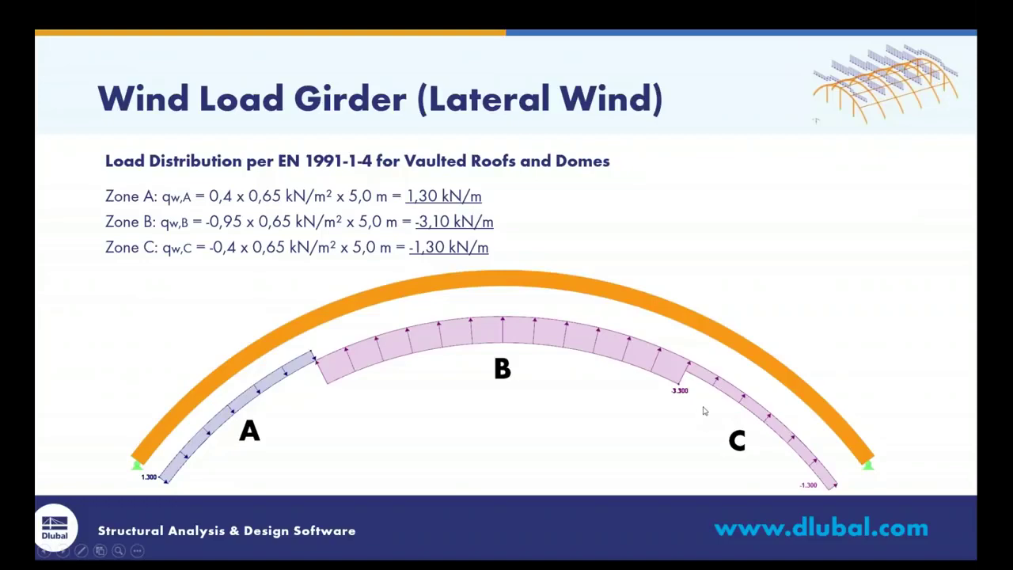
Switch to RFEM and start a varying force load on sets of members in LC4 with relative distances in percent.
key("alt+Tab")
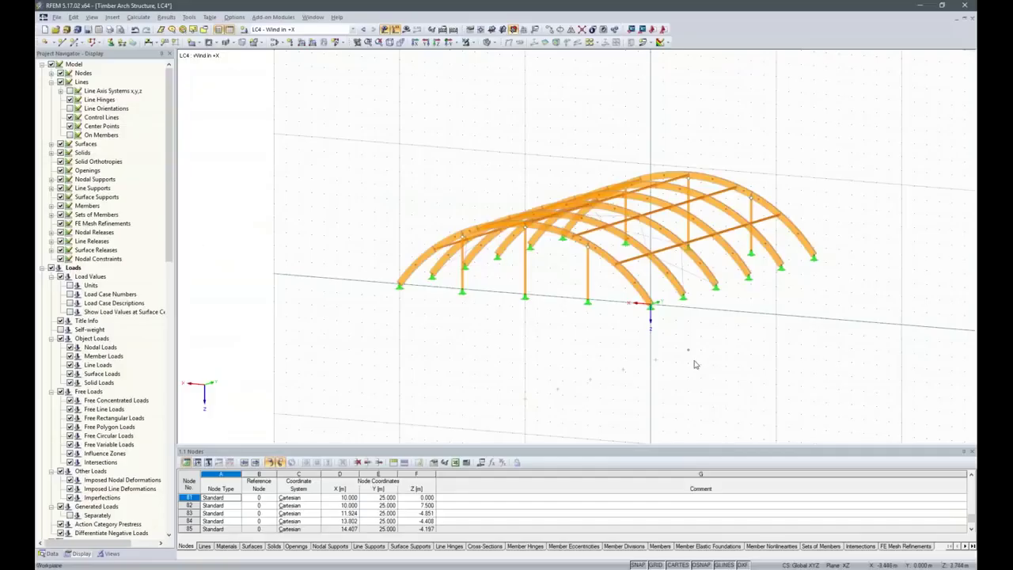
middle_click_drag(776, 374, 498, 415, "ctrl")
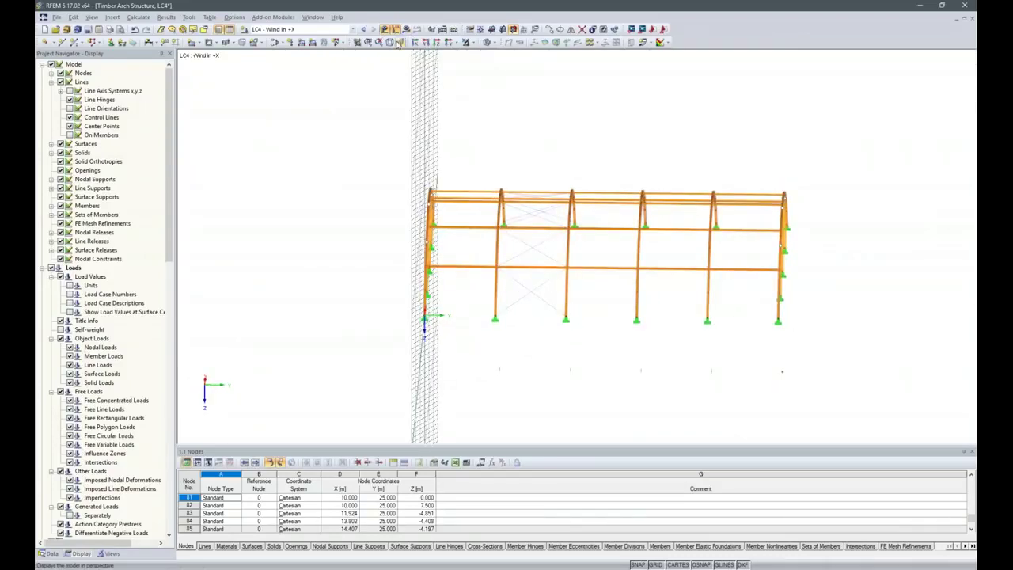
left_click(298, 43)
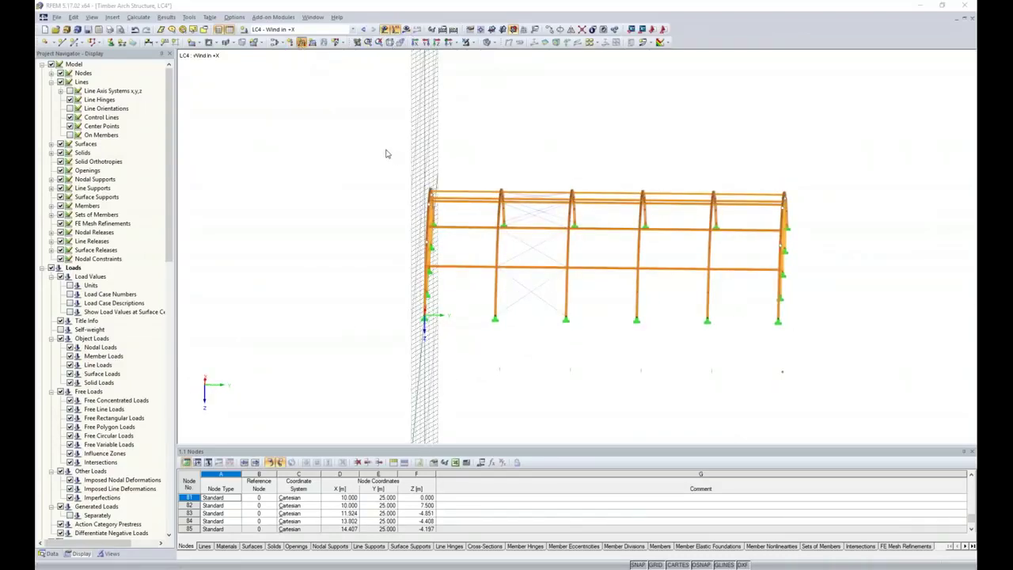
left_click(369, 174)
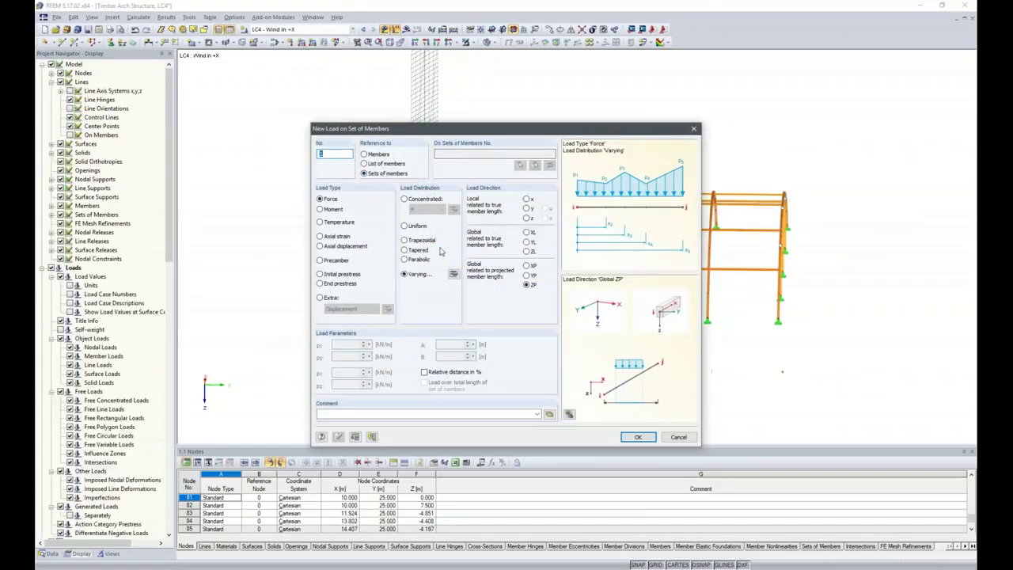
left_click(453, 273)
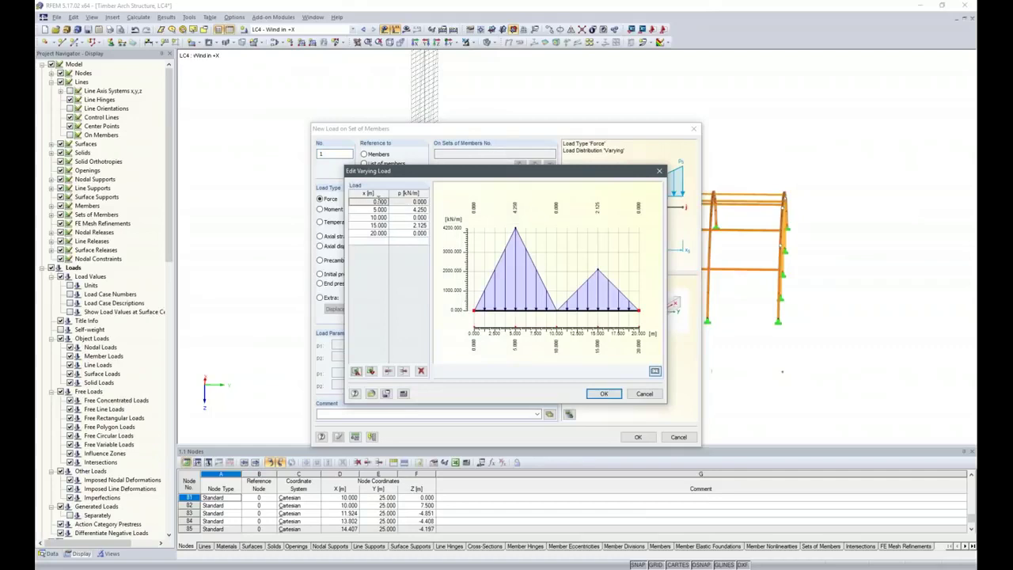
left_click(644, 394)
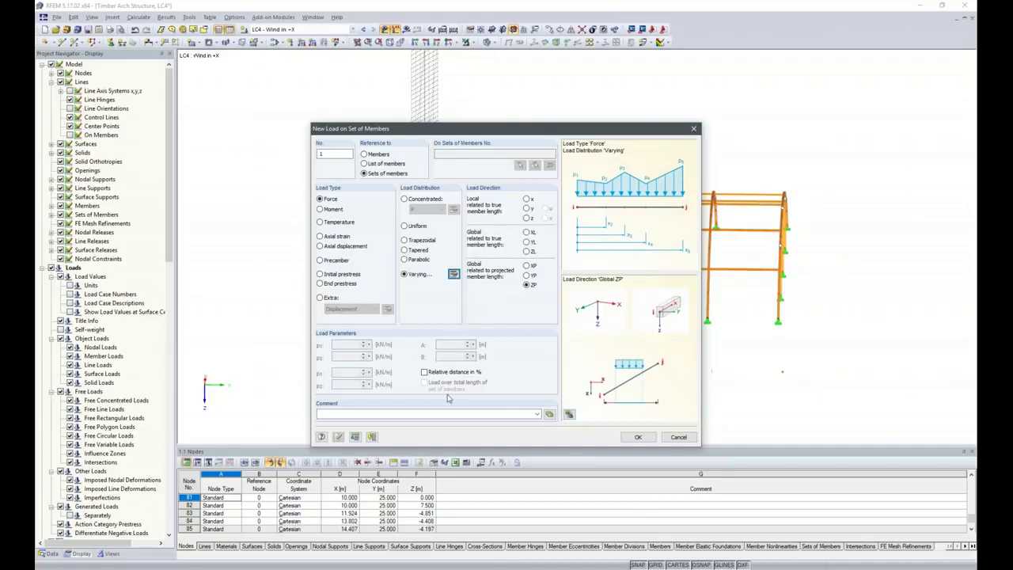
left_click(423, 372)
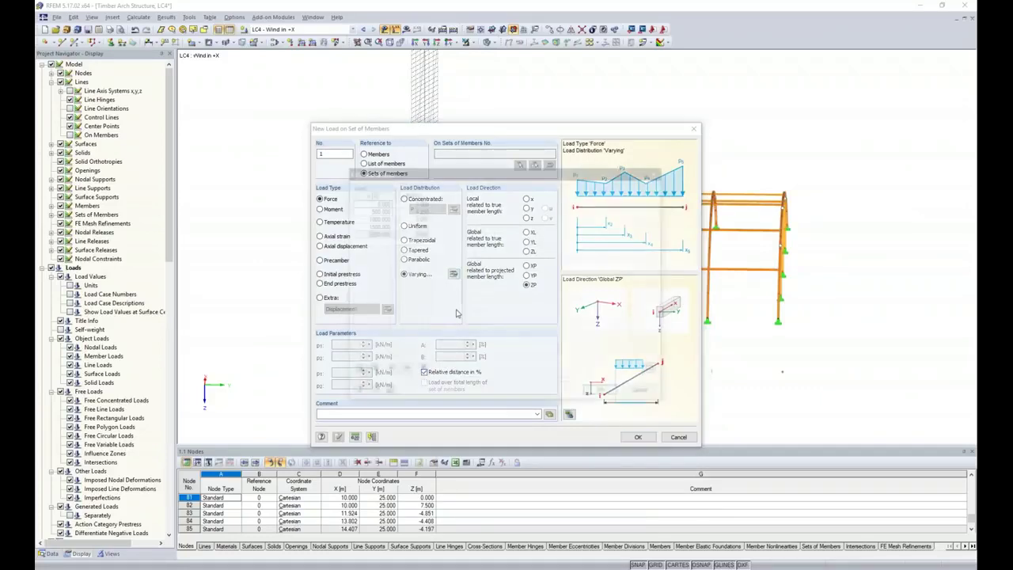
Set the x-positions of the second and third points of the varying load to 25 %.
left_click(454, 274)
left_click(372, 209)
left_click(372, 209)
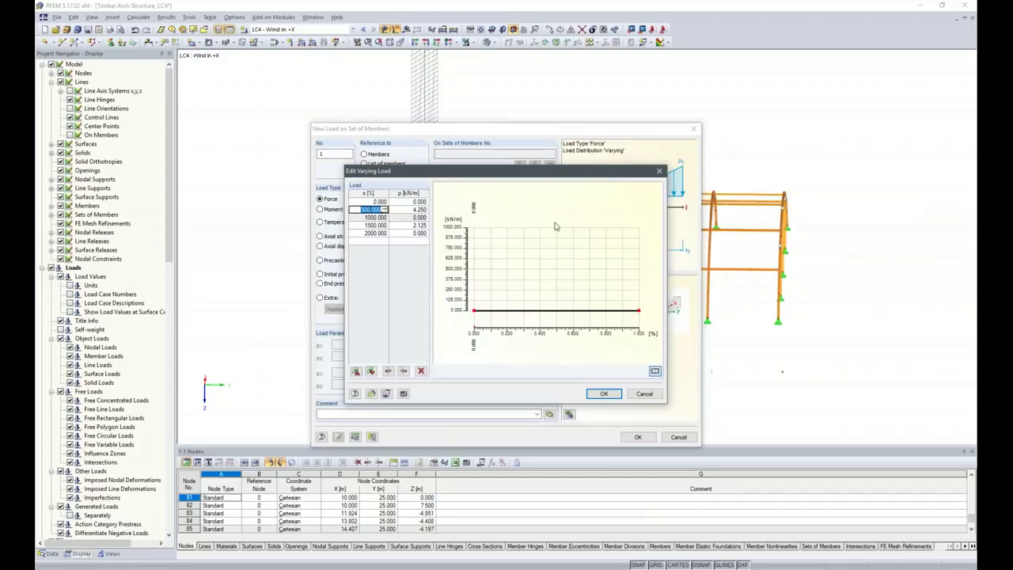
type("25")
key("Tab")
key("Tab")
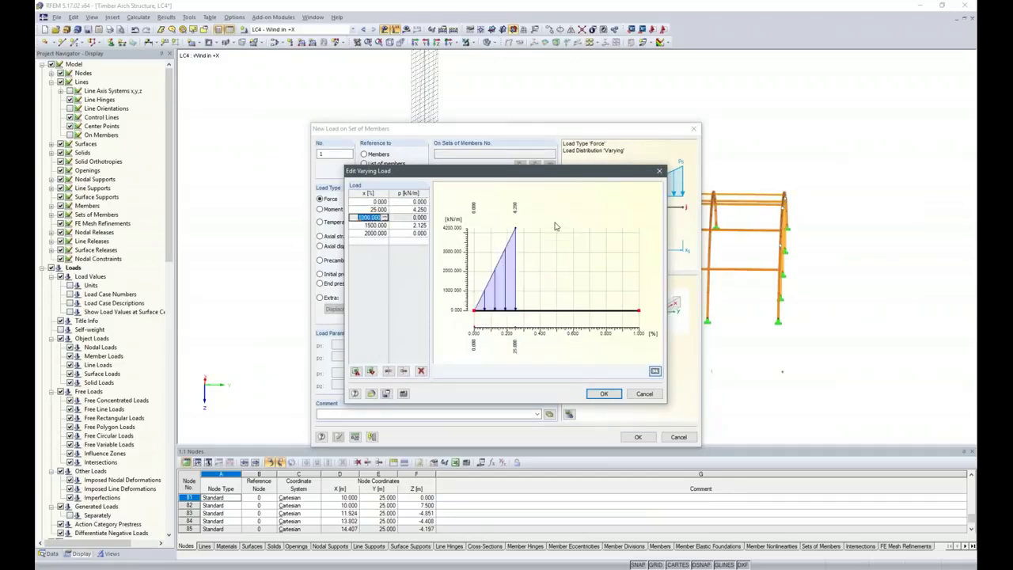
type("25")
key("Tab")
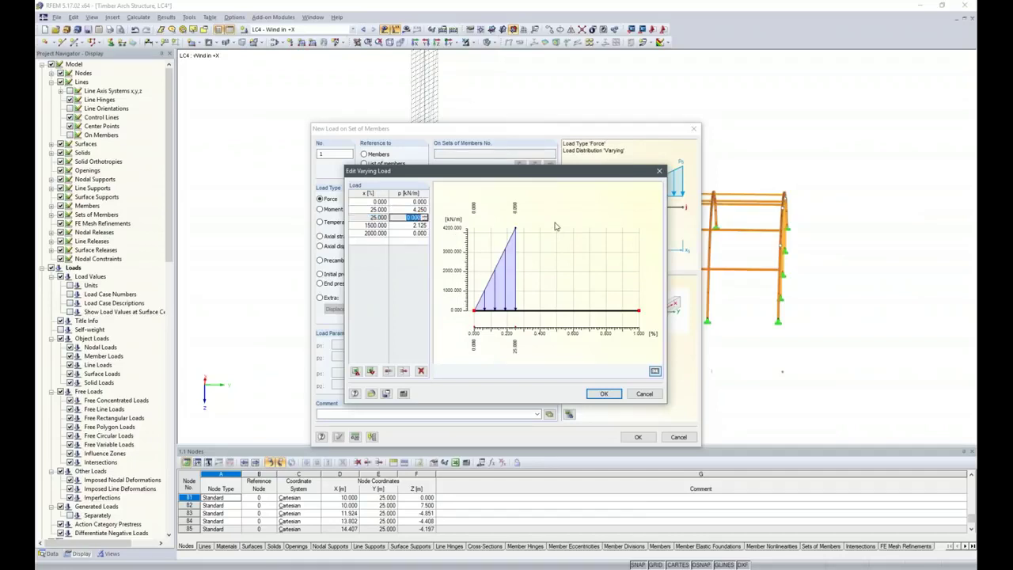
Set the x-positions of the fourth and fifth load points to 75 % and add a sixth point at 100 %.
key("Tab")
type("75")
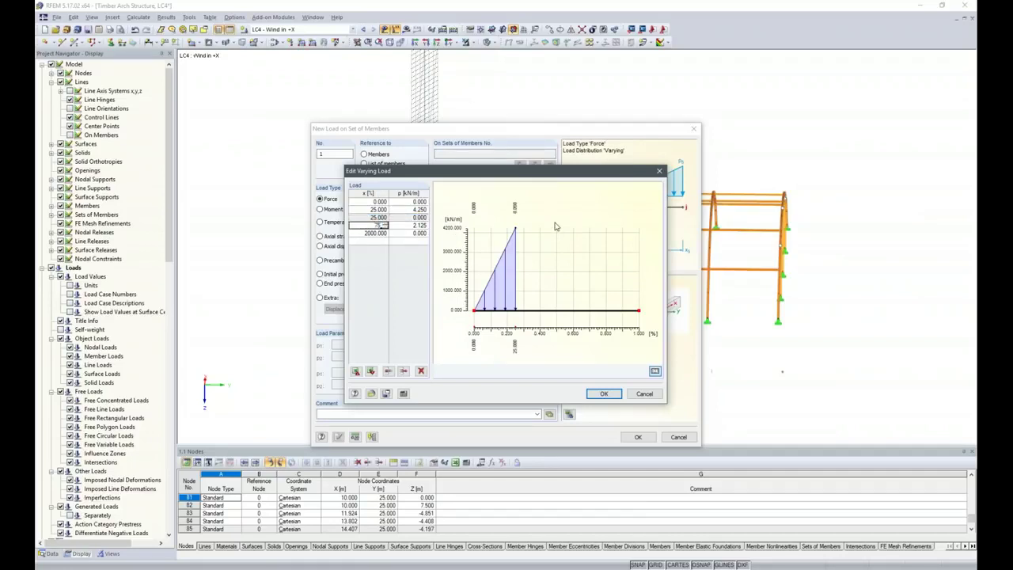
key("Tab")
key("Tab")
type("75")
key("Tab")
key("Tab")
type("1")
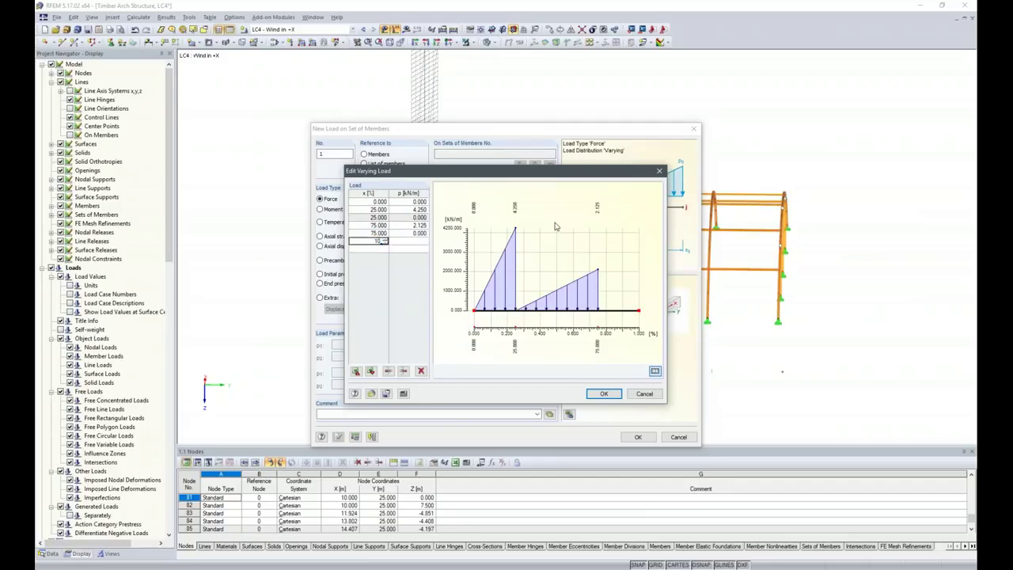
type("00")
key("Tab")
Set the load value p to 1.3 kN/m at the 0 % point and the first 25 % point.
key("Up")
key("Up")
key("Up")
key("Up")
key("Up")
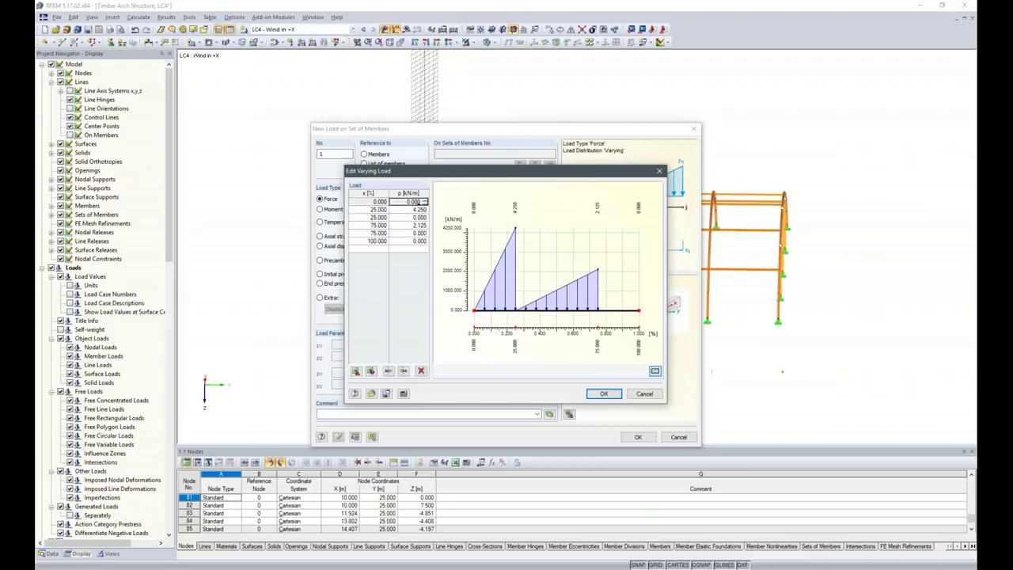
double_click(412, 202)
type("1.3")
key("Return")
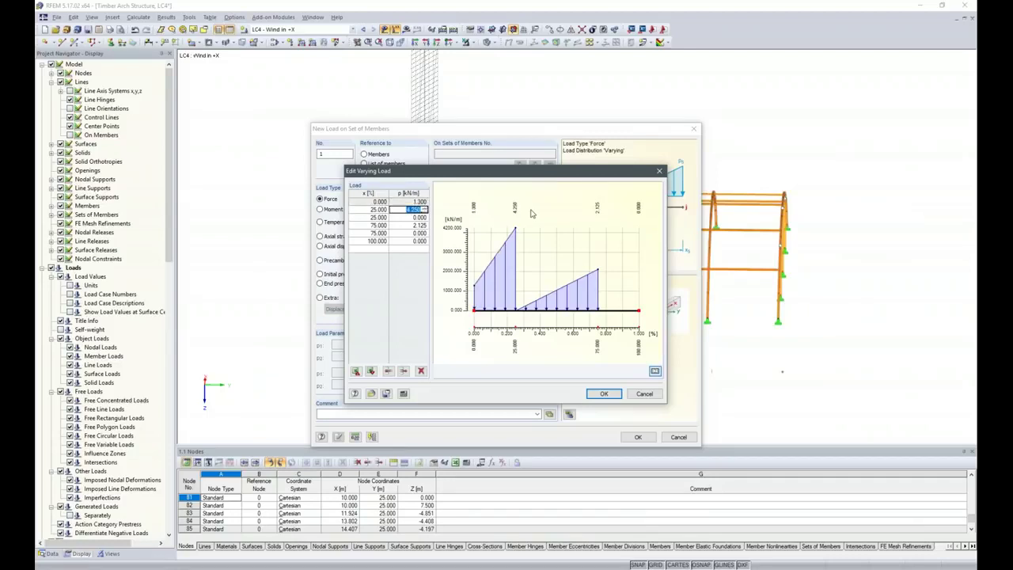
type("1.3")
key("Return")
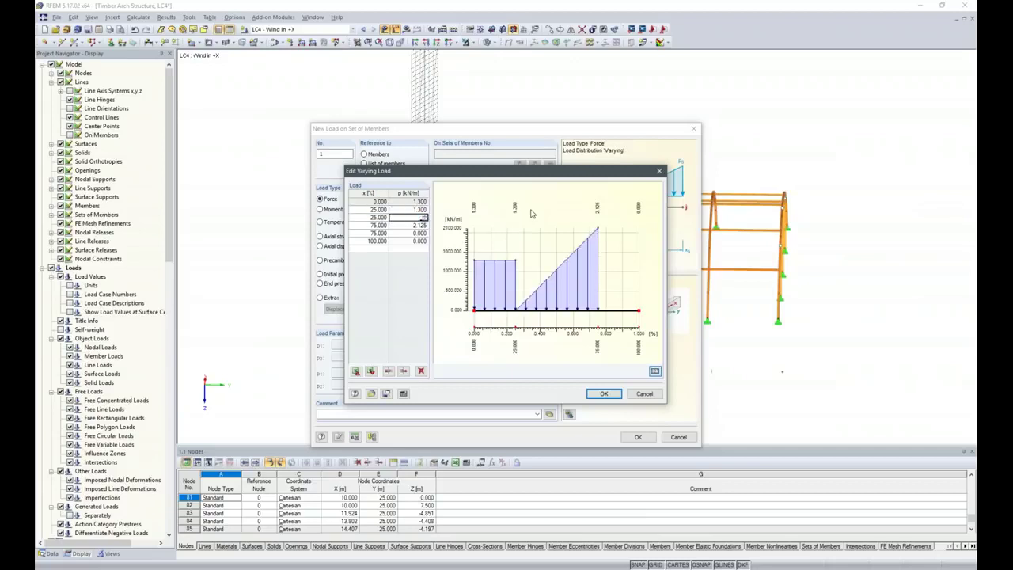
Set p to -3.1 kN/m at the second 25 % point and the first 75 % point.
type("-3.1")
key("Return")
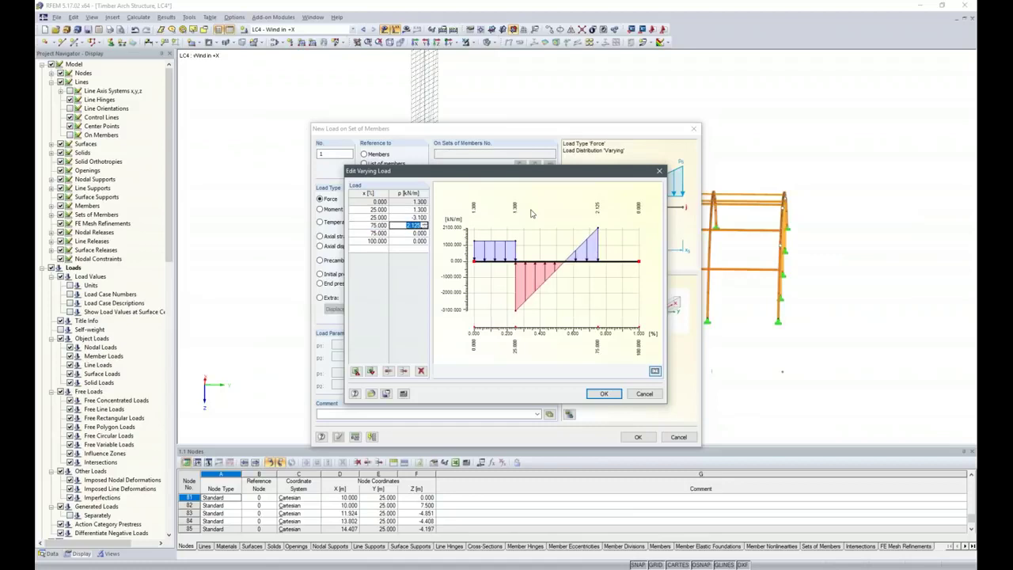
key("Return")
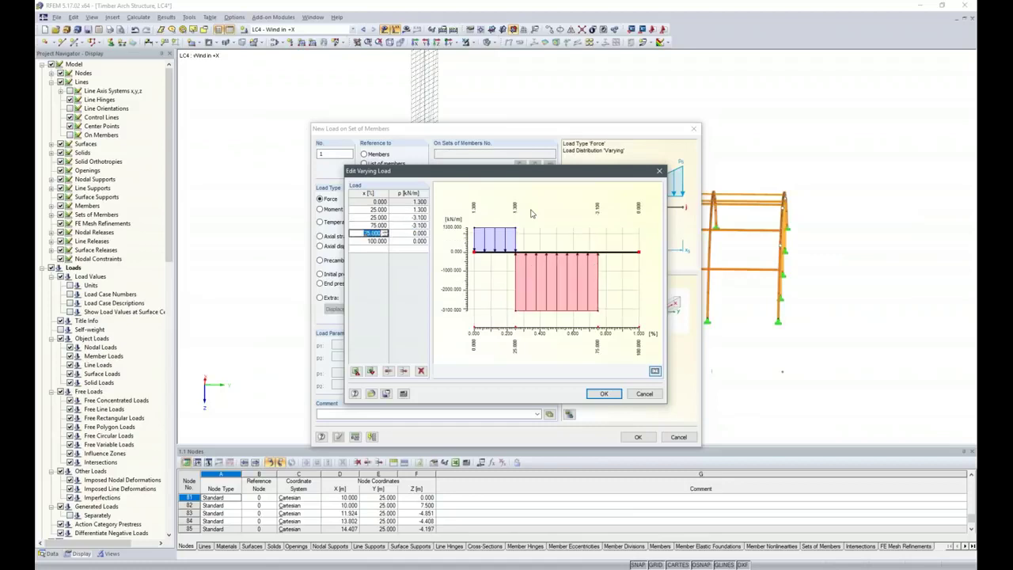
Set p to -1.3 kN/m at the second 75 % point and the 100 % point, and accept the varying load.
key("Return")
type("-1.3")
key("Return")
key("Return")
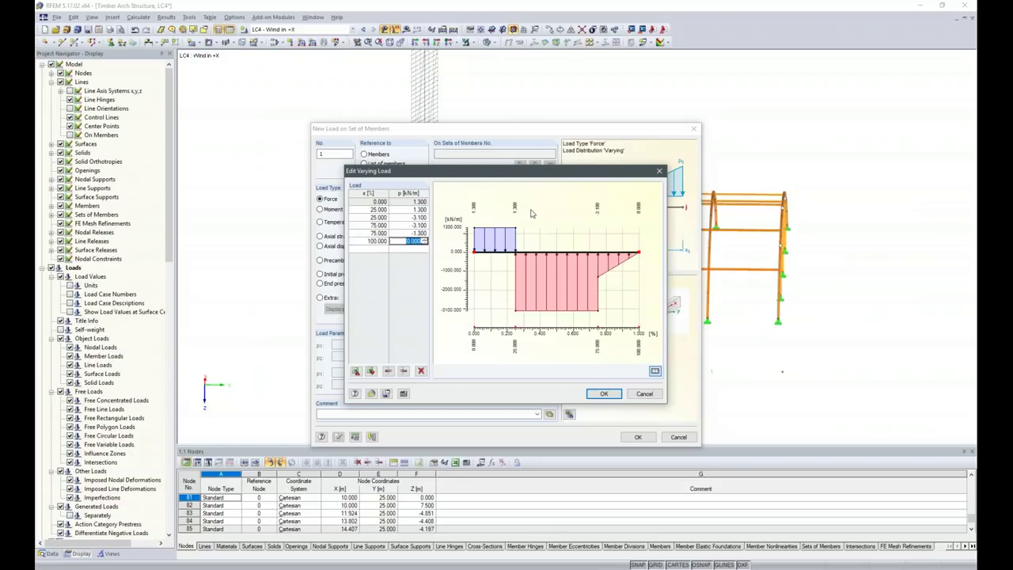
type("-1.3")
key("Return")
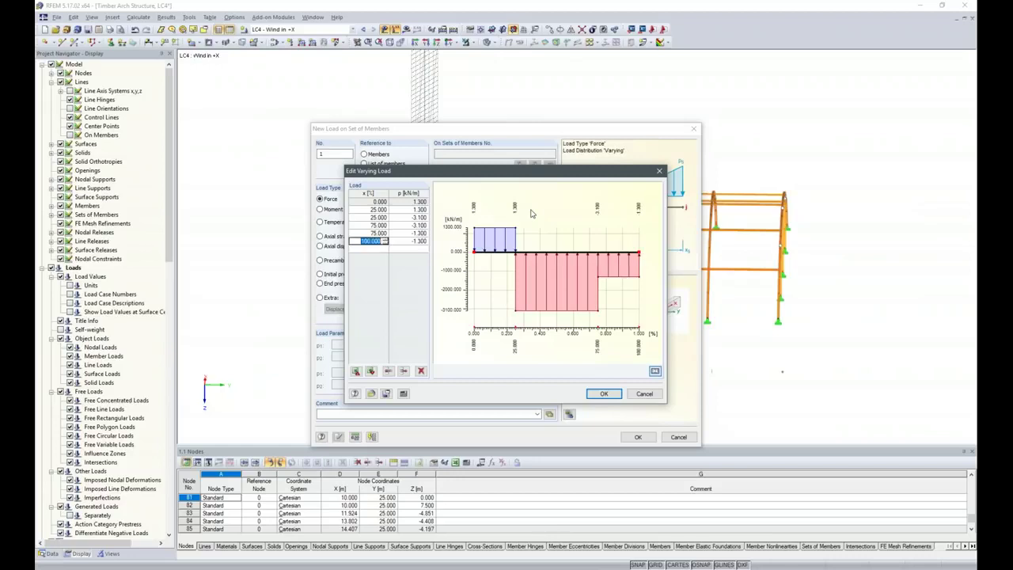
left_click(603, 401)
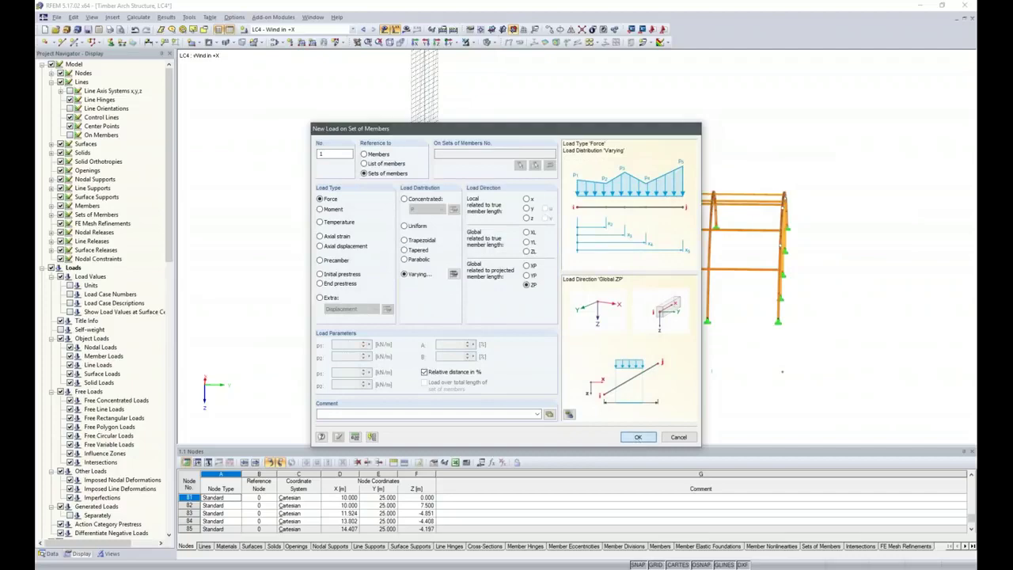
Try to apply the varying wind load in the global ZP direction to the four inner arches.
left_click(637, 438)
left_click_drag(465, 151, 747, 403)
middle_click_drag(519, 388, 592, 398, "ctrl")
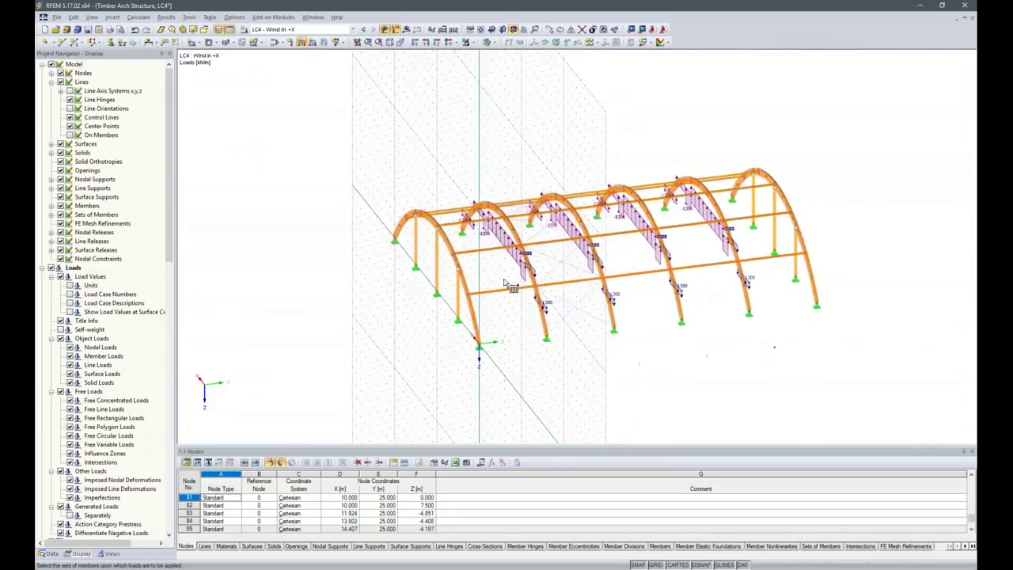
key("Escape")
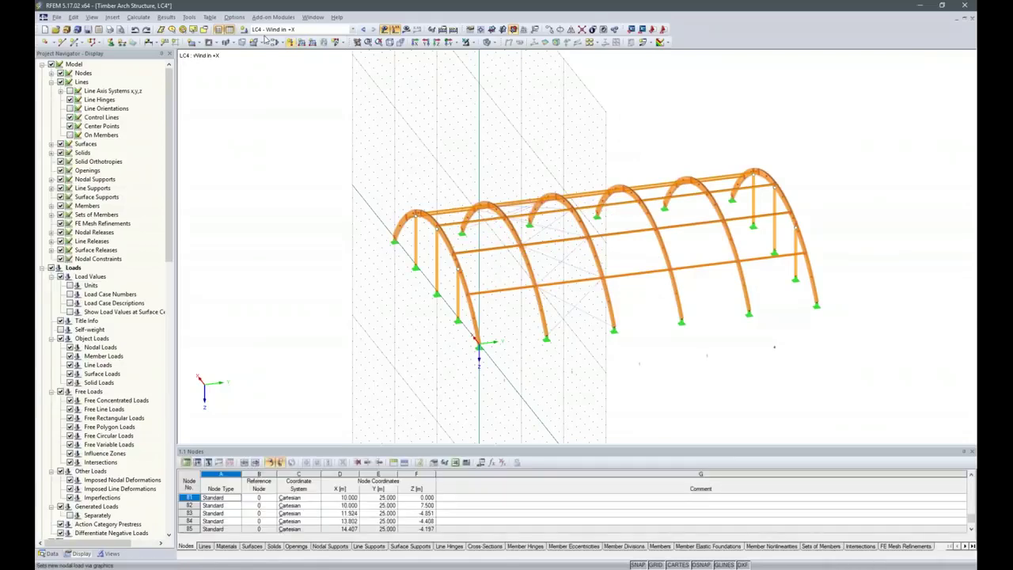
left_click(363, 29)
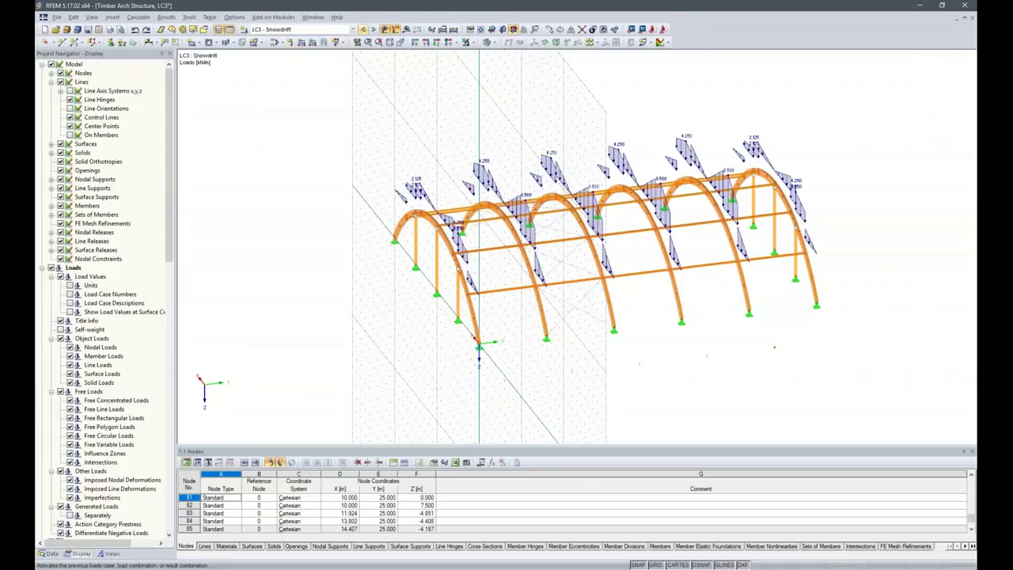
left_click(374, 29)
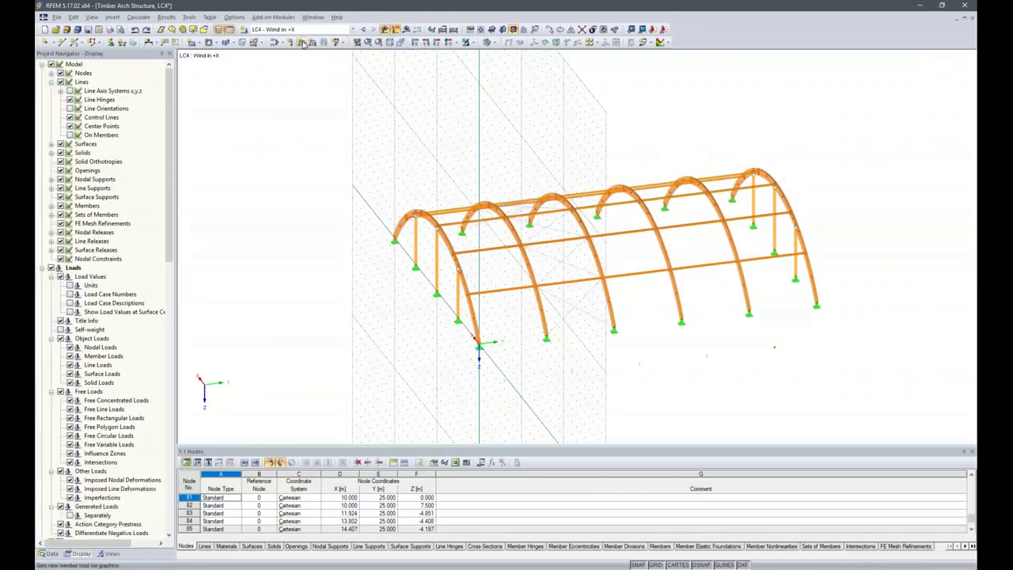
Apply the varying wind load in the local z direction to the four inner arches in LC4.
left_click(303, 44)
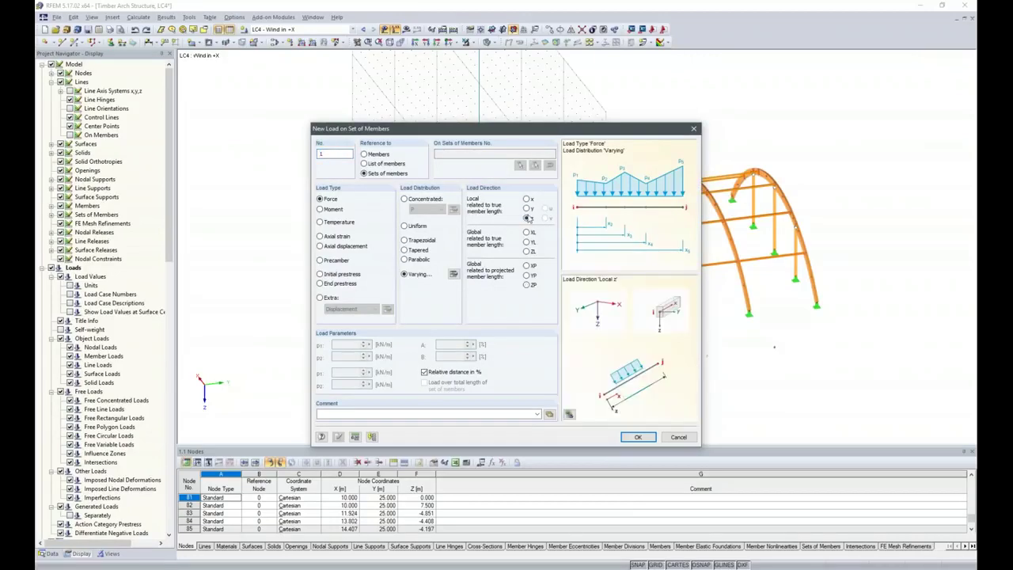
left_click(454, 274)
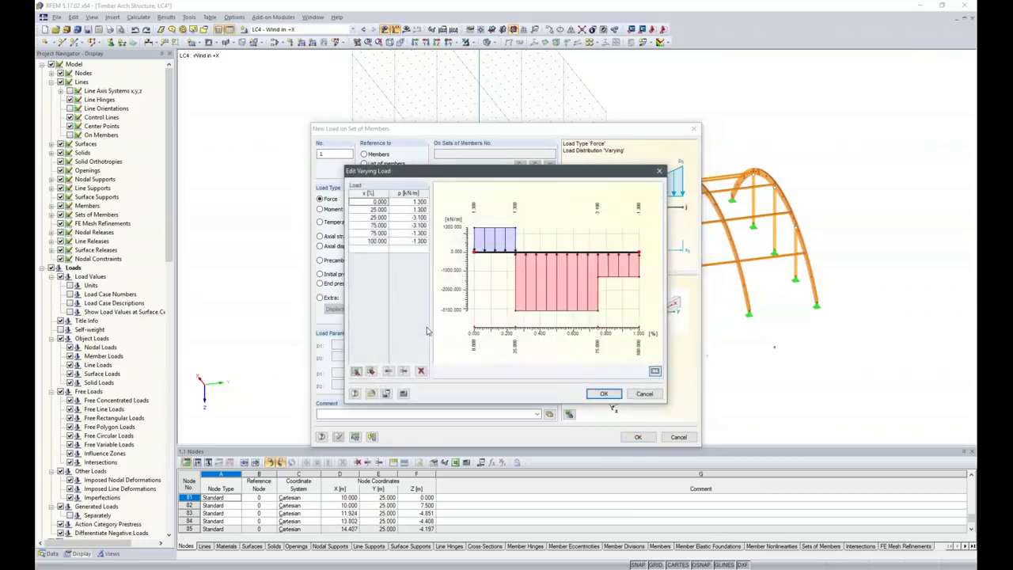
left_click(603, 394)
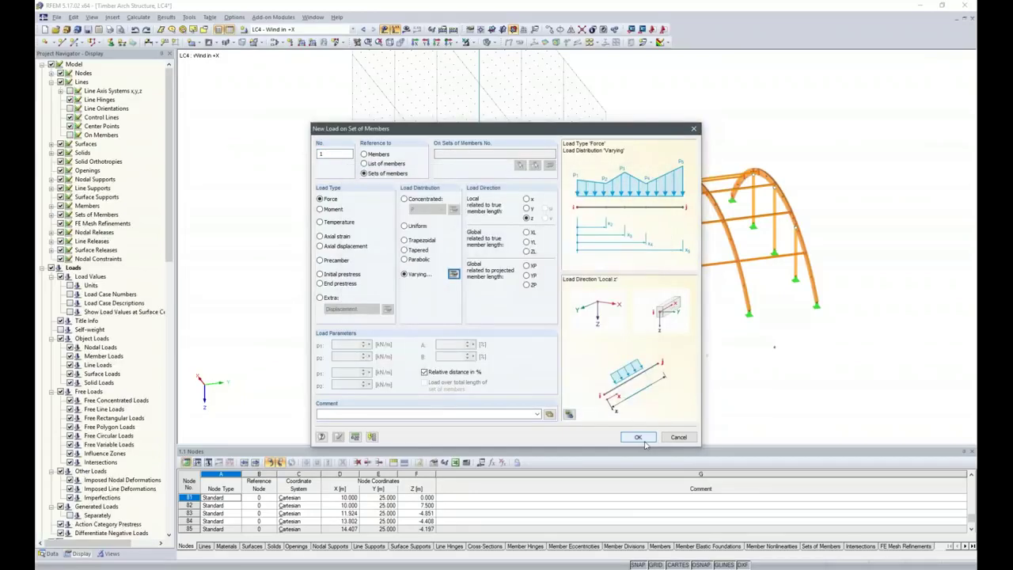
left_click(638, 437)
middle_click_drag(791, 372, 735, 388, "ctrl")
left_click_drag(458, 136, 753, 380)
Start a second varying load on sets of members with p set to 0.65 kN/m at 0 % and the first 25 % point.
middle_click_drag(669, 349, 474, 361, "ctrl")
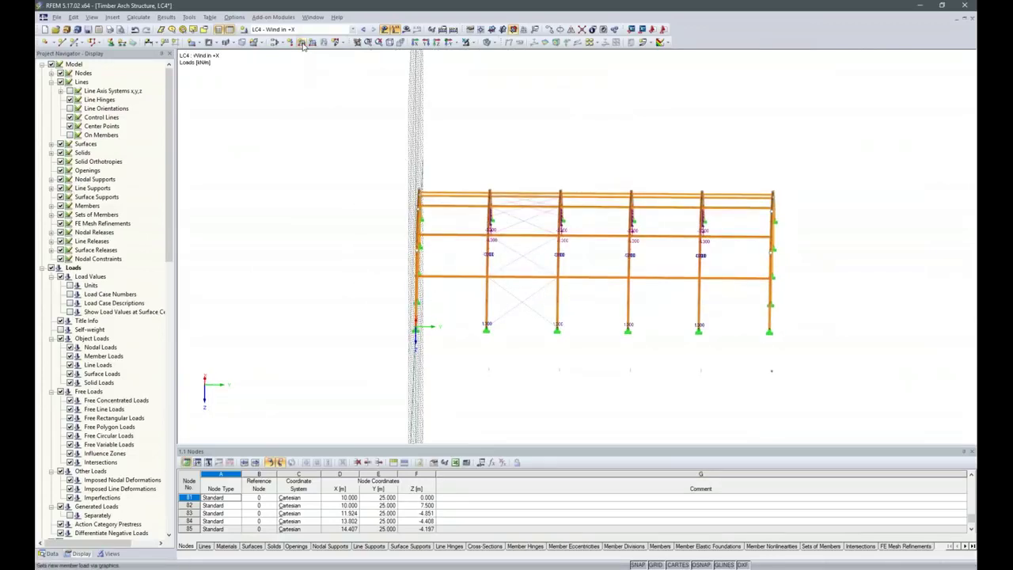
double_click(512, 292)
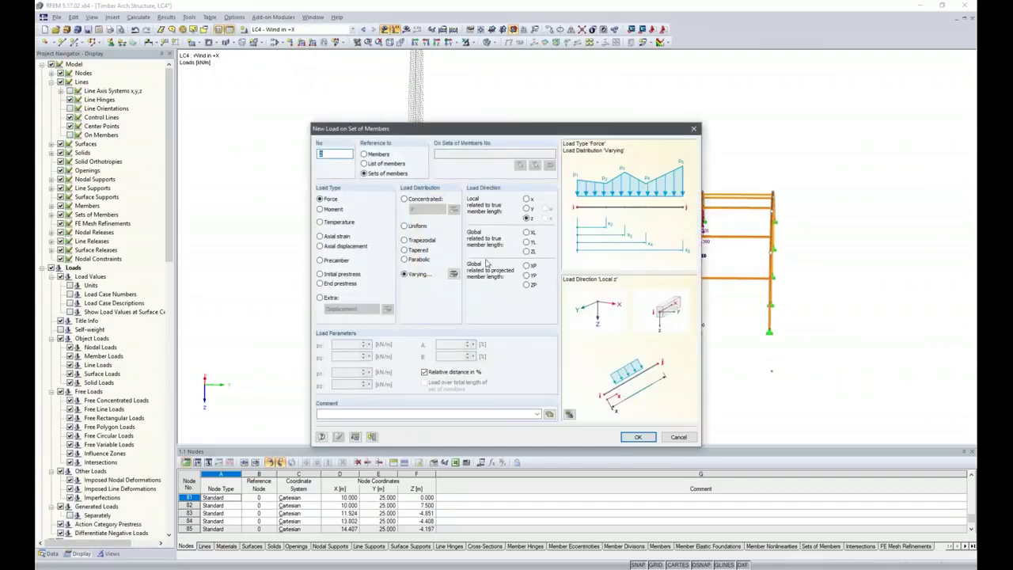
left_click(453, 273)
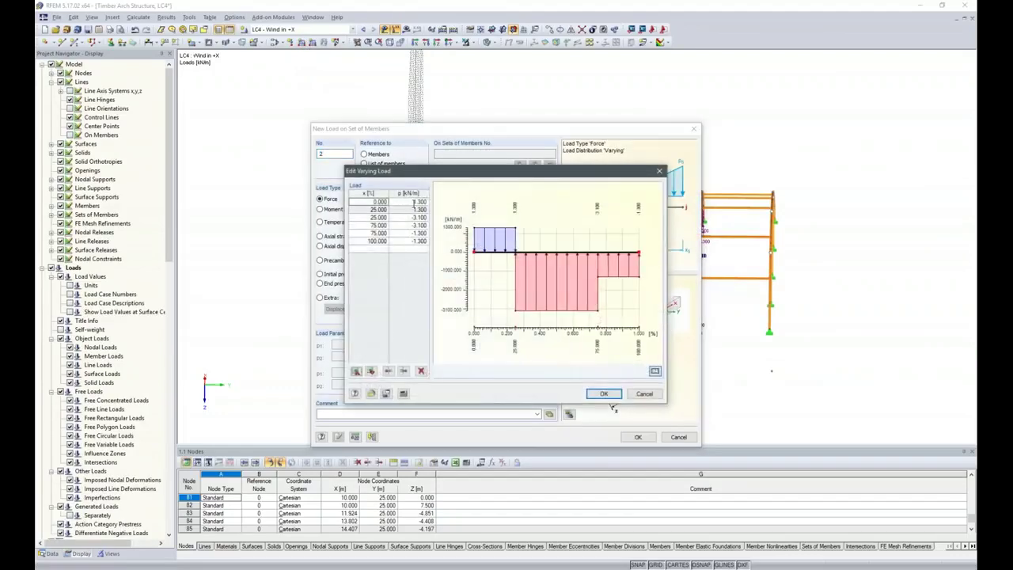
key("BackSpace")
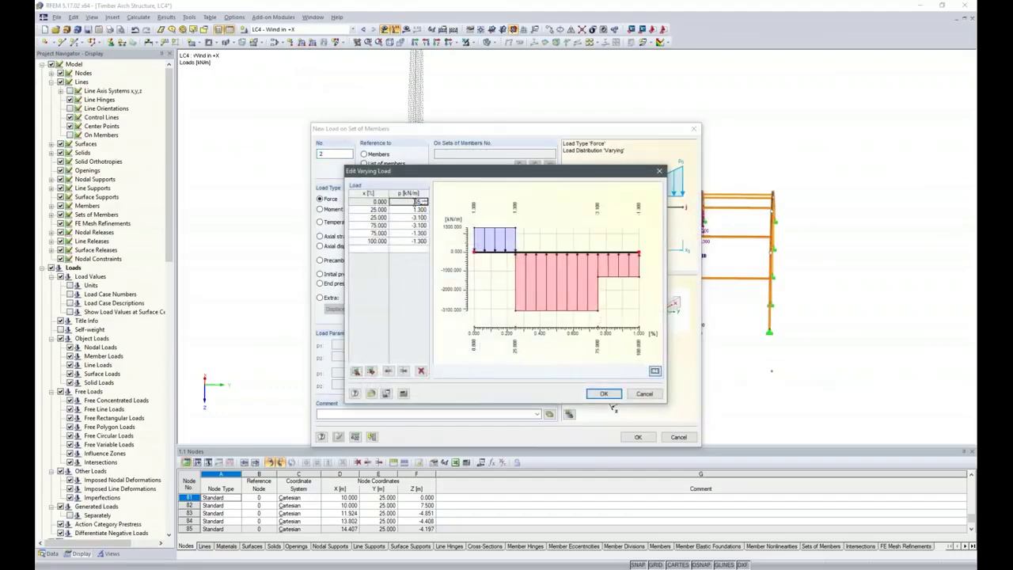
type("0.65")
key("Return")
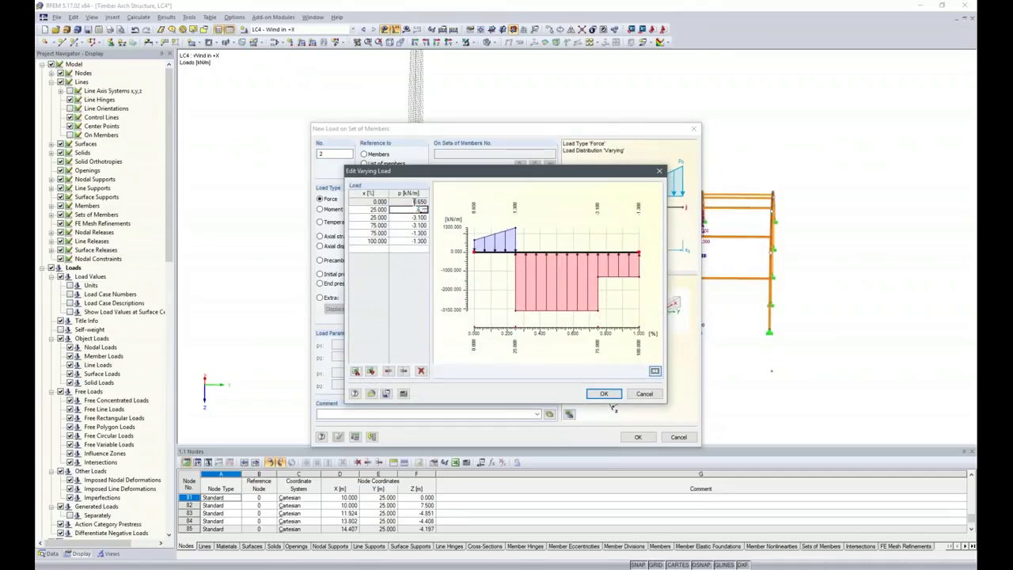
type(".65")
key("Return")
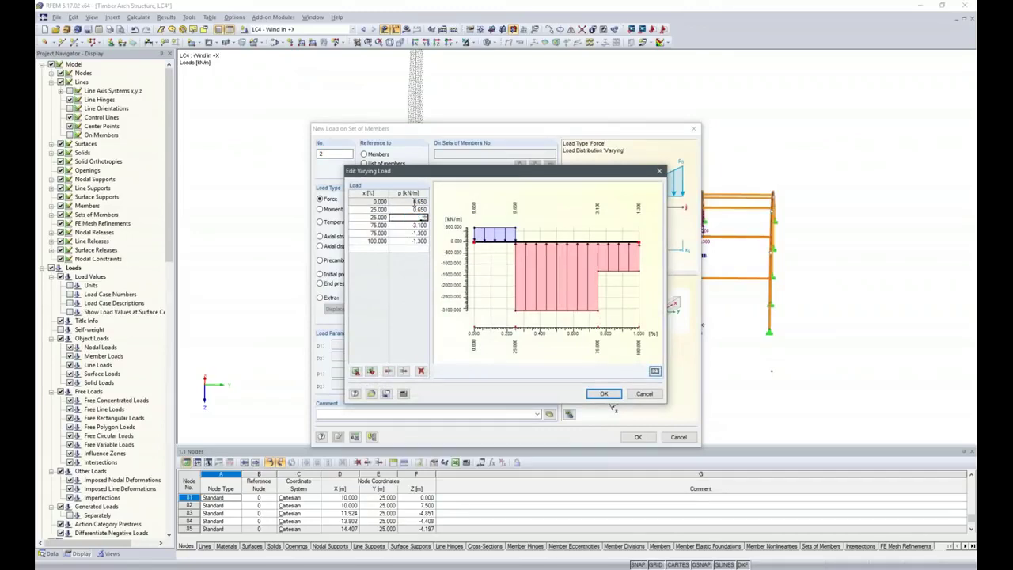
Set p to -1.55 kN/m at the second 25 % and first 75 % points, and -0.65 kN/m at the second 75 % and 100 % points.
type("-1.55")
key("Return")
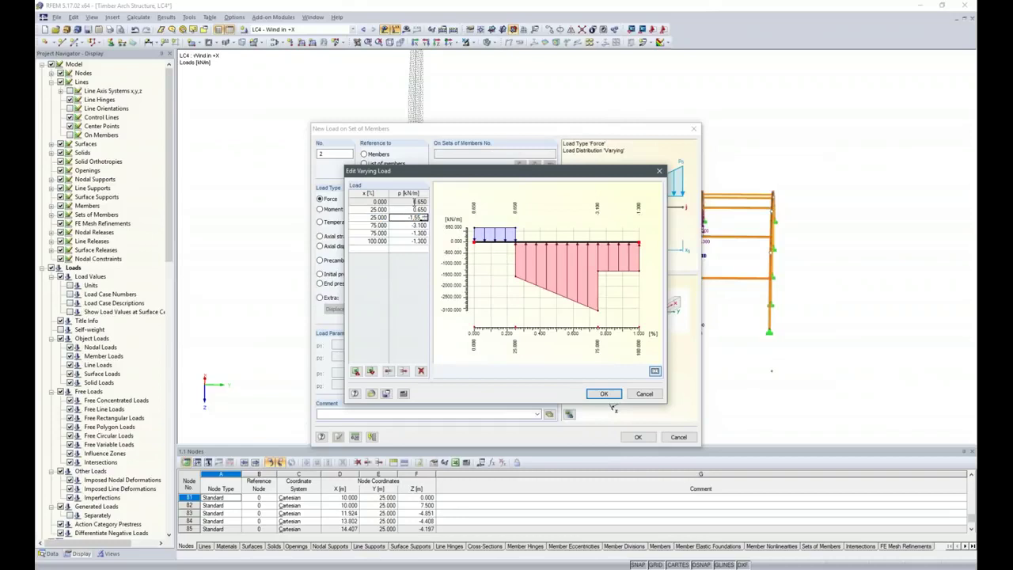
type("-1.55")
key("Return")
type("-0.65")
key("Return")
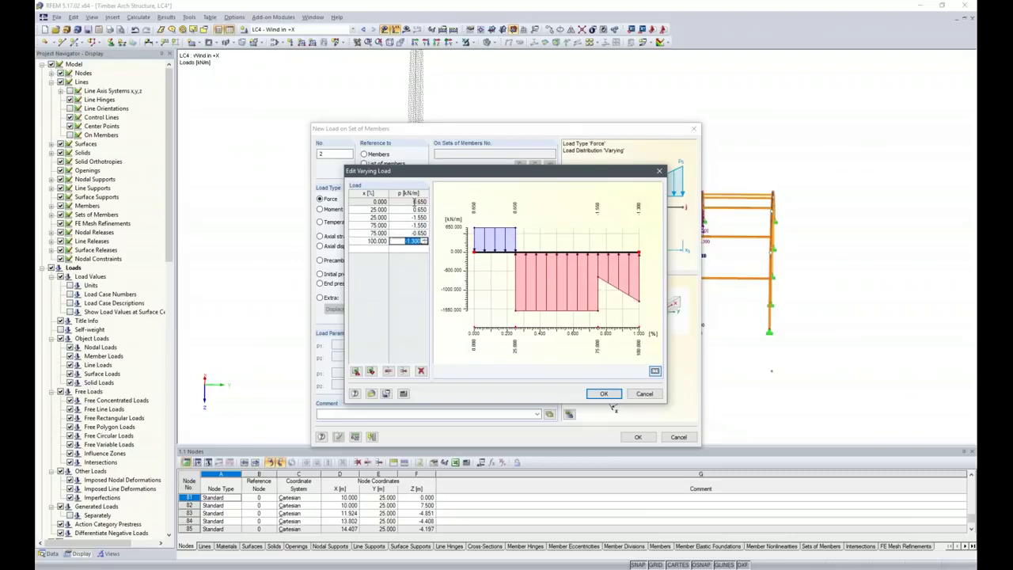
type("-0.65")
key("Return")
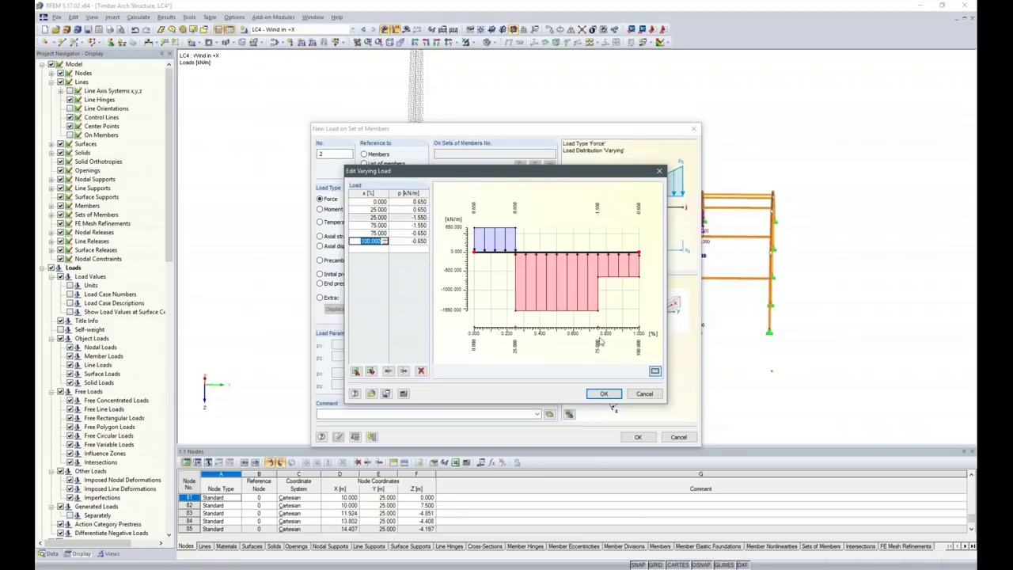
Accept the varying load and apply it to the two outer end arches in LC4.
left_click(603, 393)
left_click(637, 437)
left_click_drag(351, 133, 460, 418)
left_click_drag(728, 149, 851, 408)
middle_click_drag(519, 352, 604, 380, "ctrl")
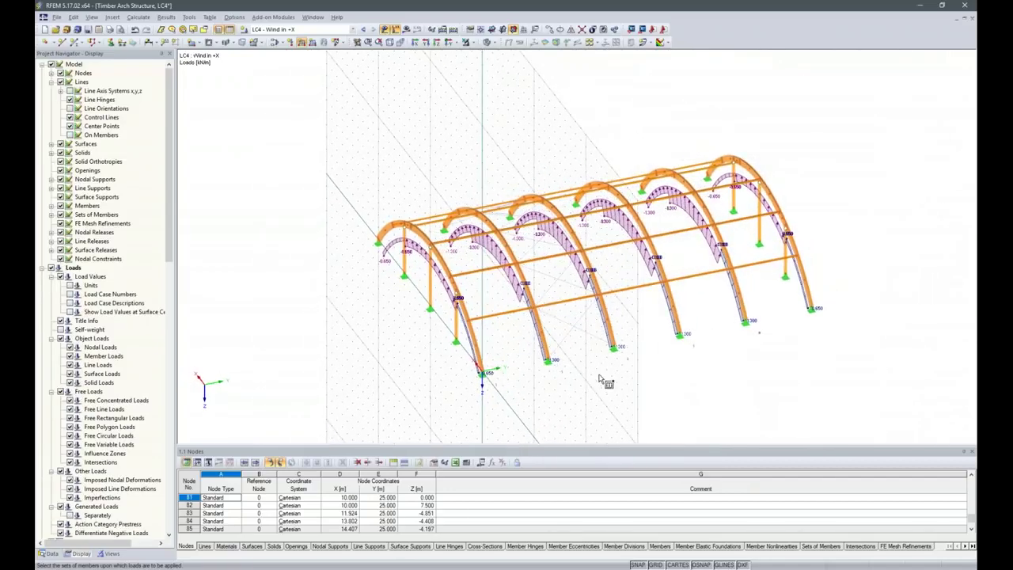
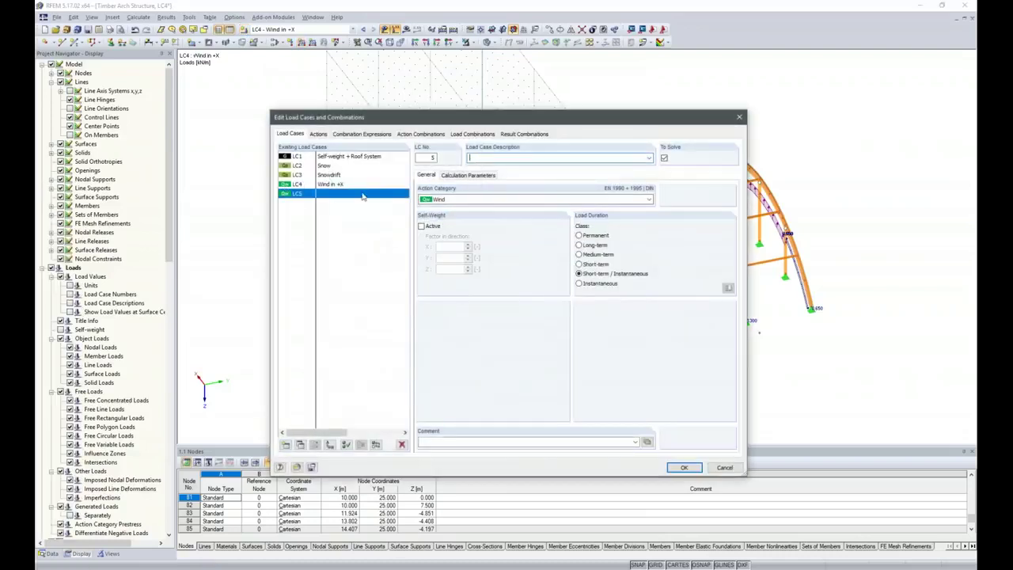
Describe the new wind load case LC5 as Wind in +Y and accept it.
left_click(647, 159)
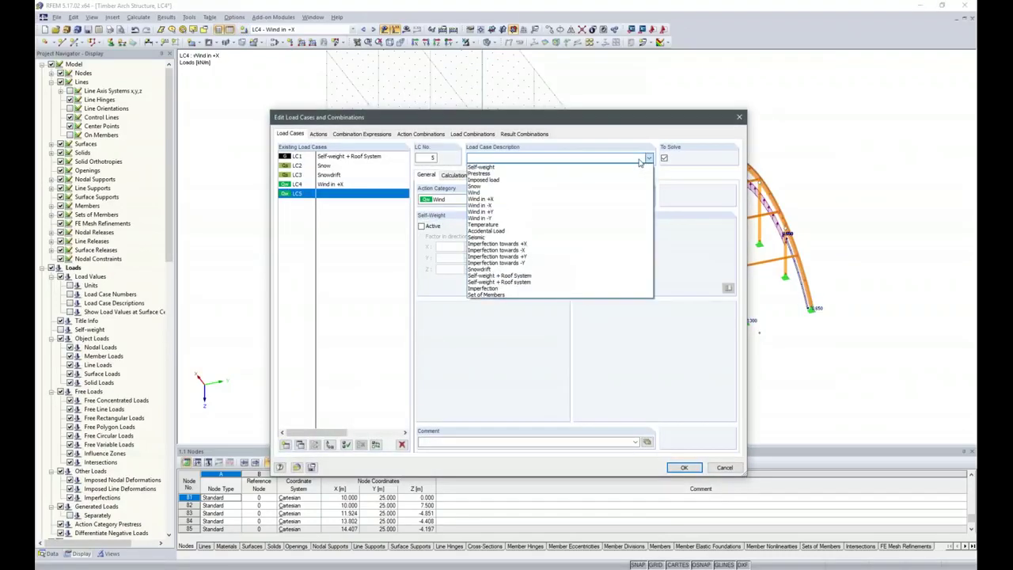
left_click(507, 213)
left_click(684, 466)
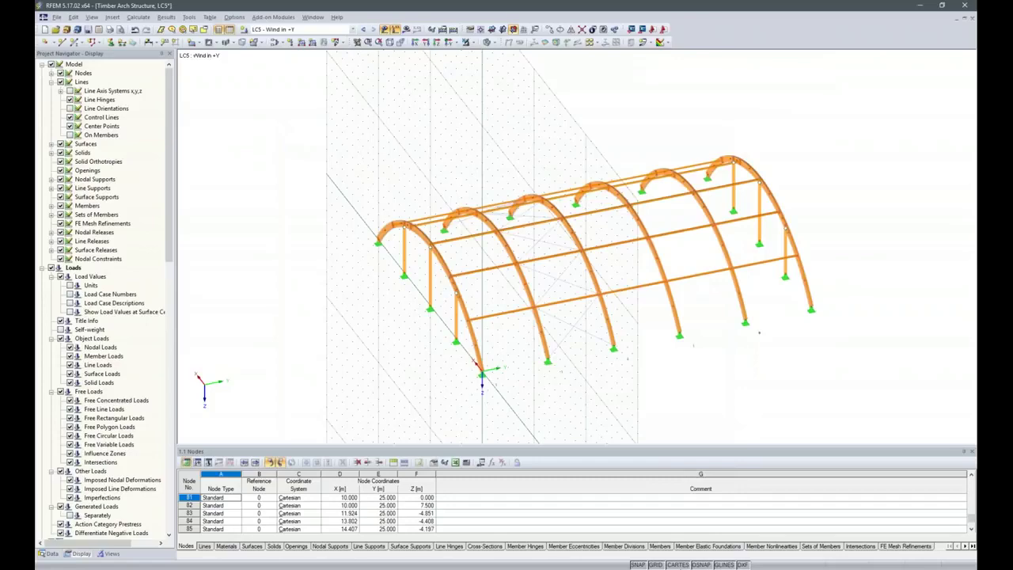
Switch to the presentation, look up the girder load for longitudinal wind, and return to RFEM.
left_click(792, 518)
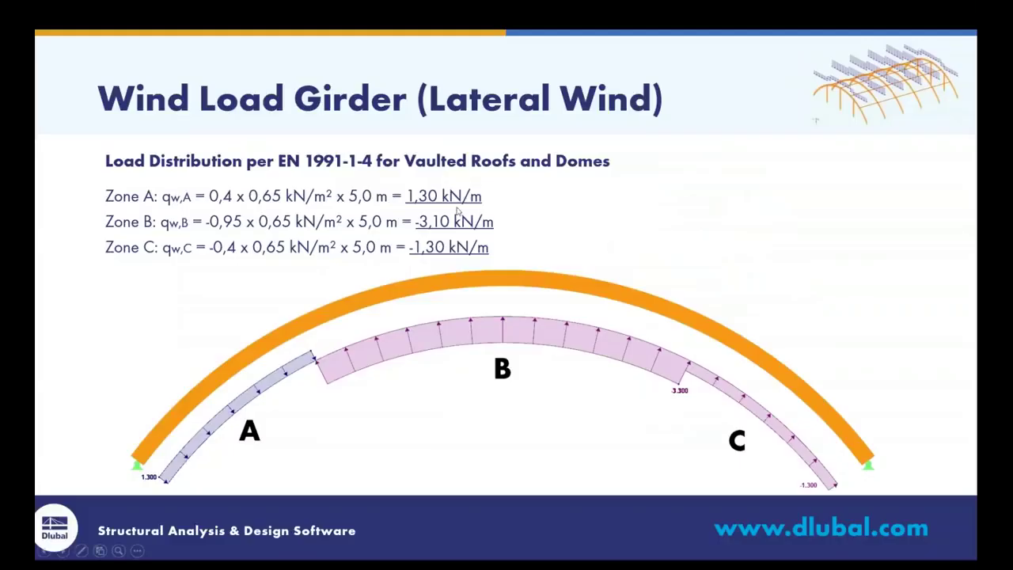
left_click(554, 276)
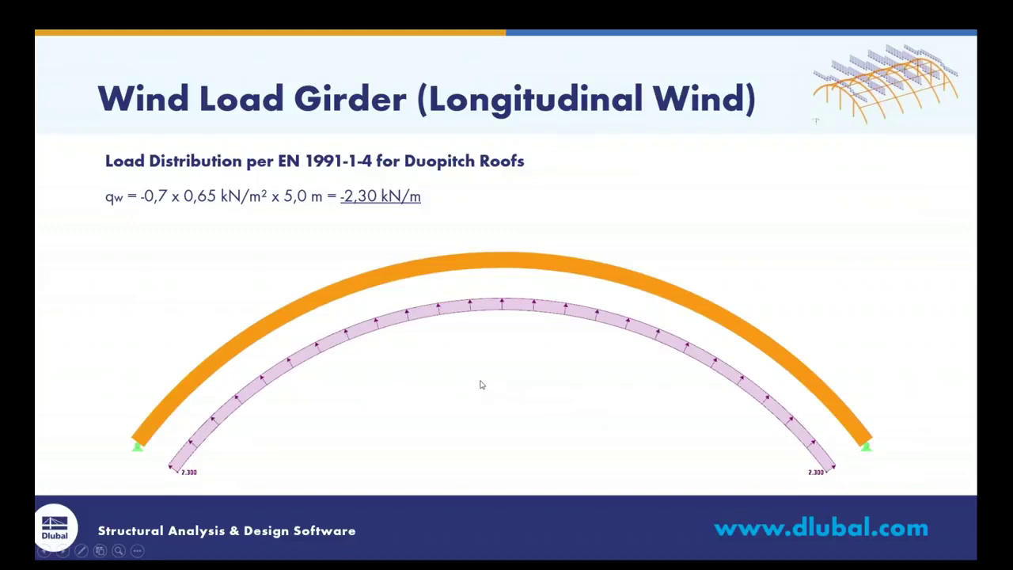
key("alt+Tab")
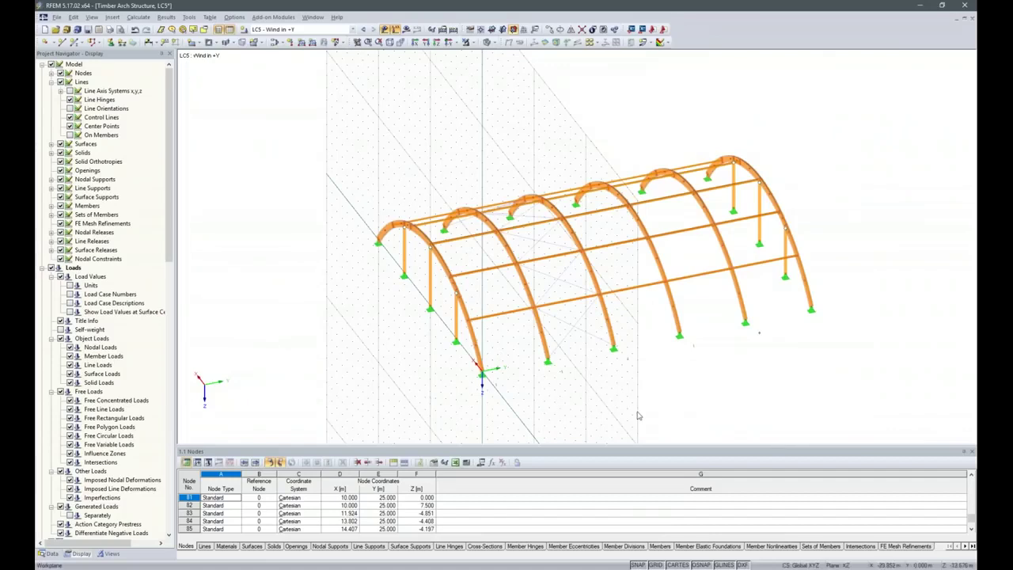
Apply a uniform load of -2.3 kN/m in the local z direction to the four inner arches in LC5.
key("ctrl+shift+1")
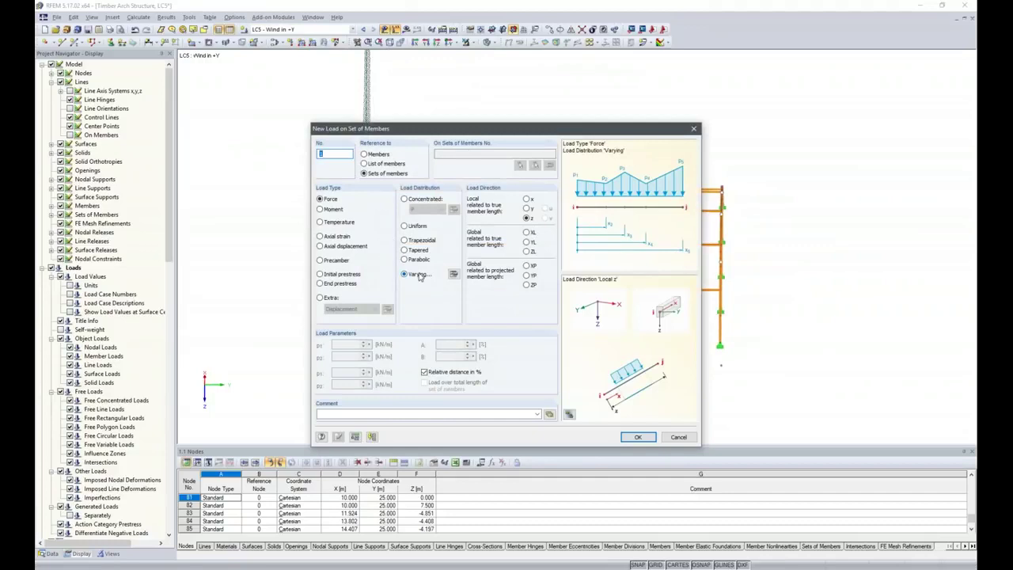
left_click(418, 226)
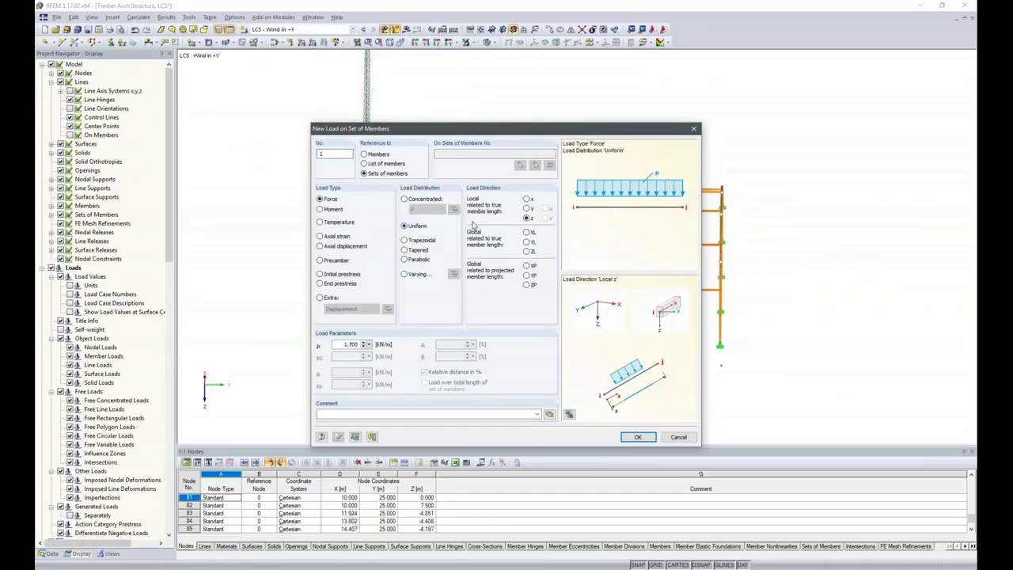
left_click(349, 344)
type("-2.3")
left_click(637, 437)
left_click_drag(409, 157, 682, 440)
key("F7")
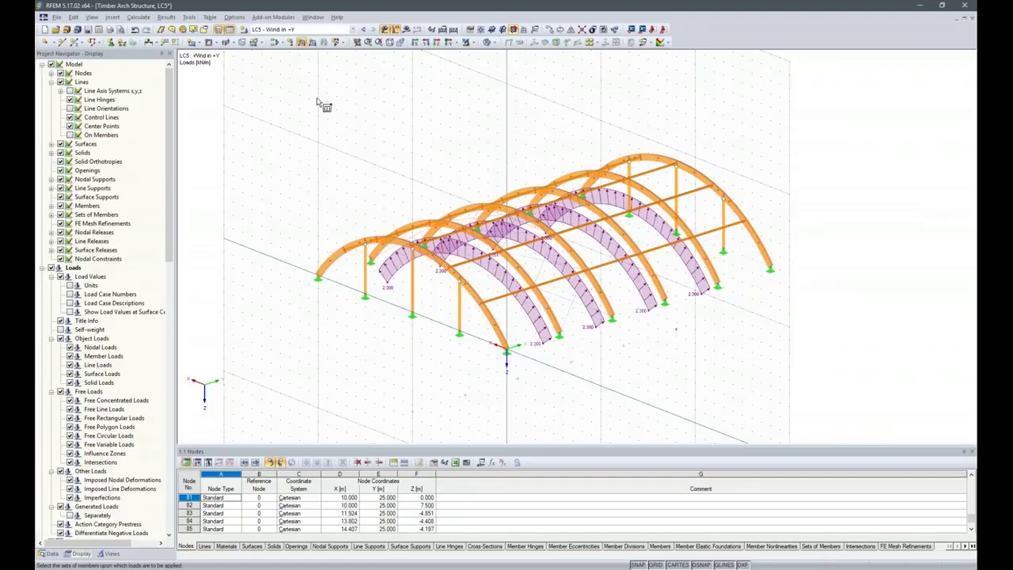
Define a second uniform load on sets of members in local z with p set to -1.15 kN/m.
left_click(307, 45)
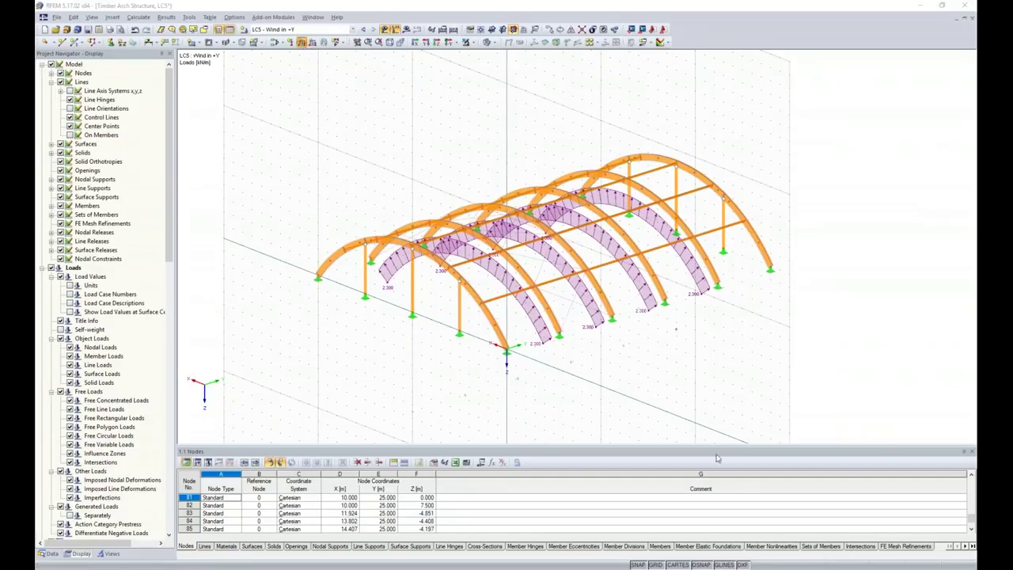
double_click(335, 343)
key("BackSpace")
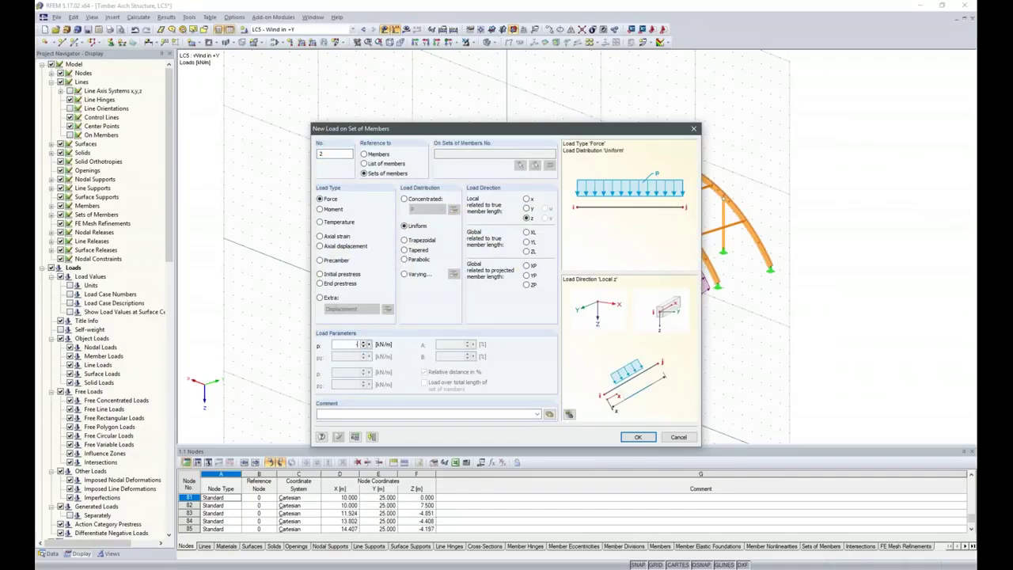
type("-1.15")
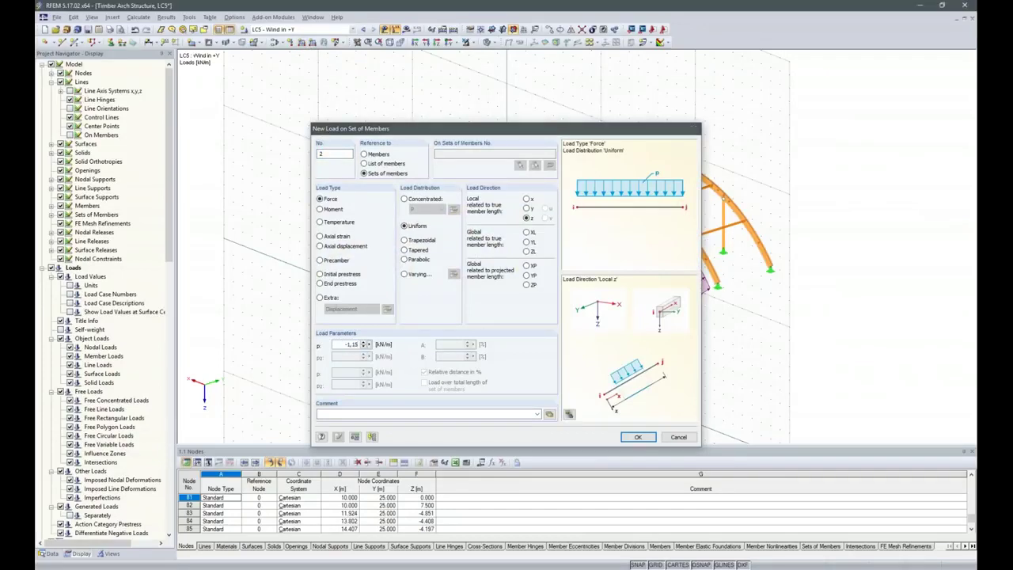
key("Return")
Assign the -1.15 kN/m uniform load to the two outer end arches in LC5.
middle_click_drag(882, 393, 543, 384)
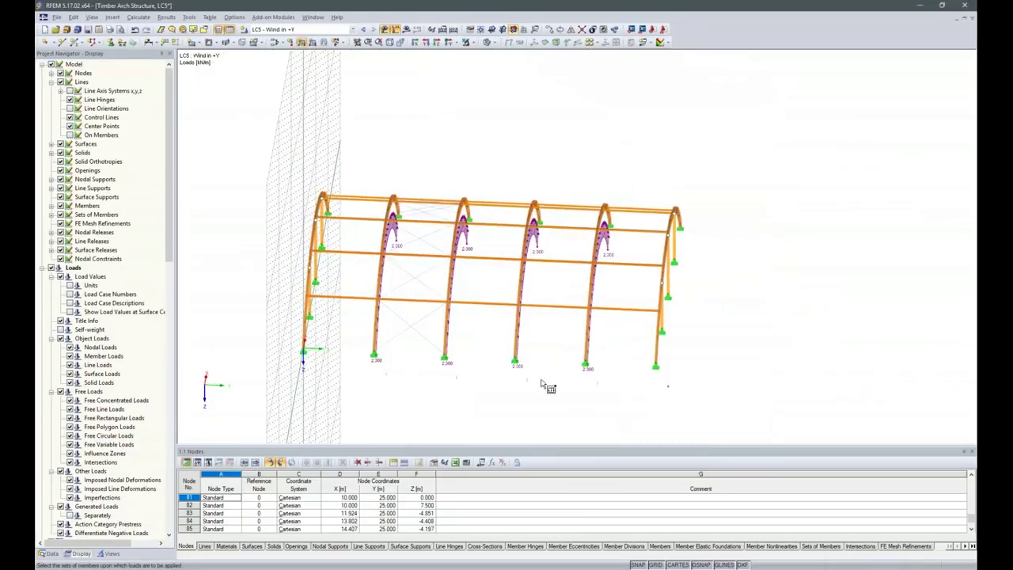
left_click_drag(247, 150, 348, 403)
left_click_drag(643, 194, 718, 403)
middle_click_drag(685, 416, 743, 366, "ctrl")
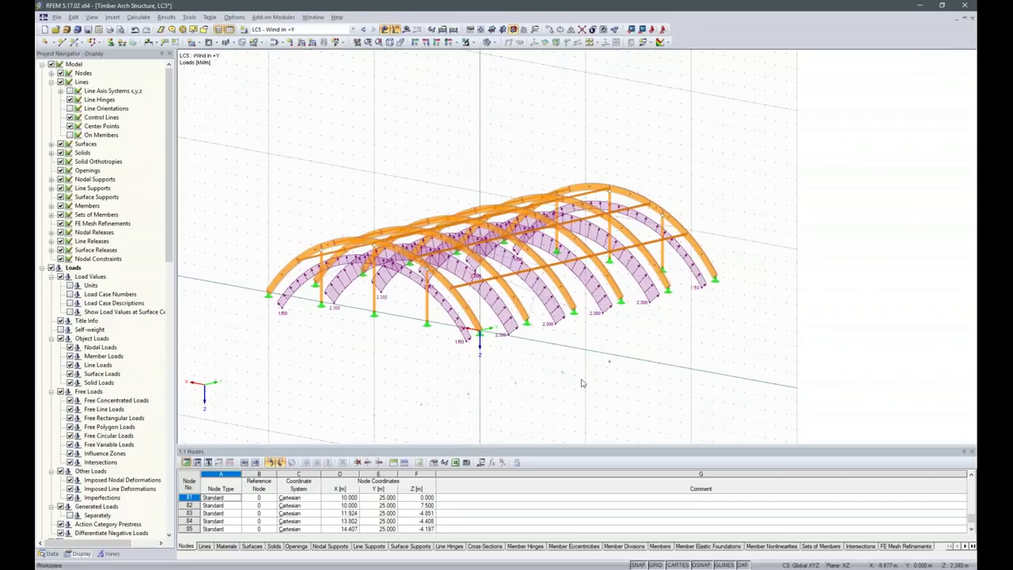
Describe the new load case LC6 as Imperfection towards +Y and accept it.
middle_click_drag(676, 377, 542, 398, "ctrl")
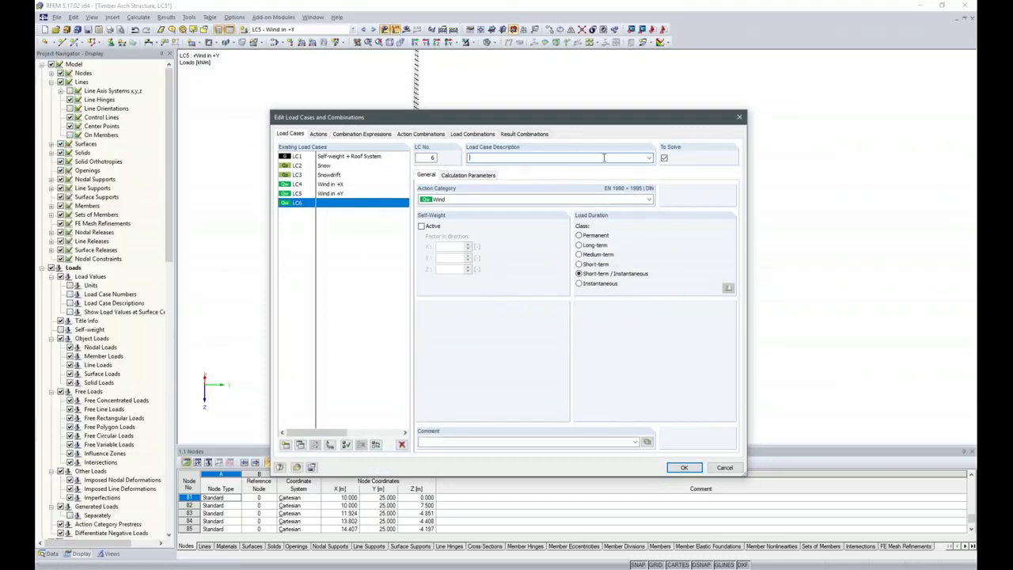
left_click(647, 158)
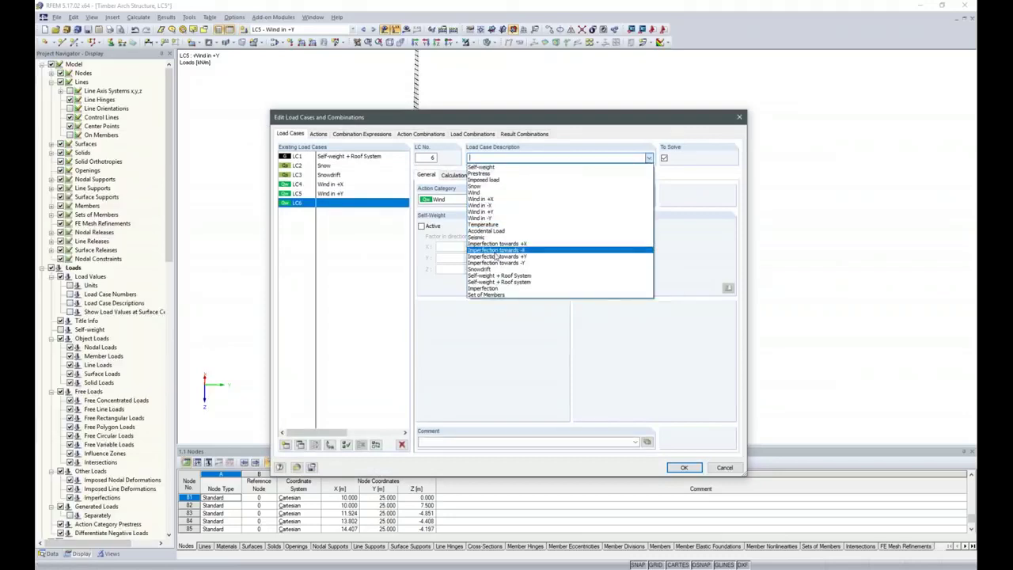
left_click(497, 257)
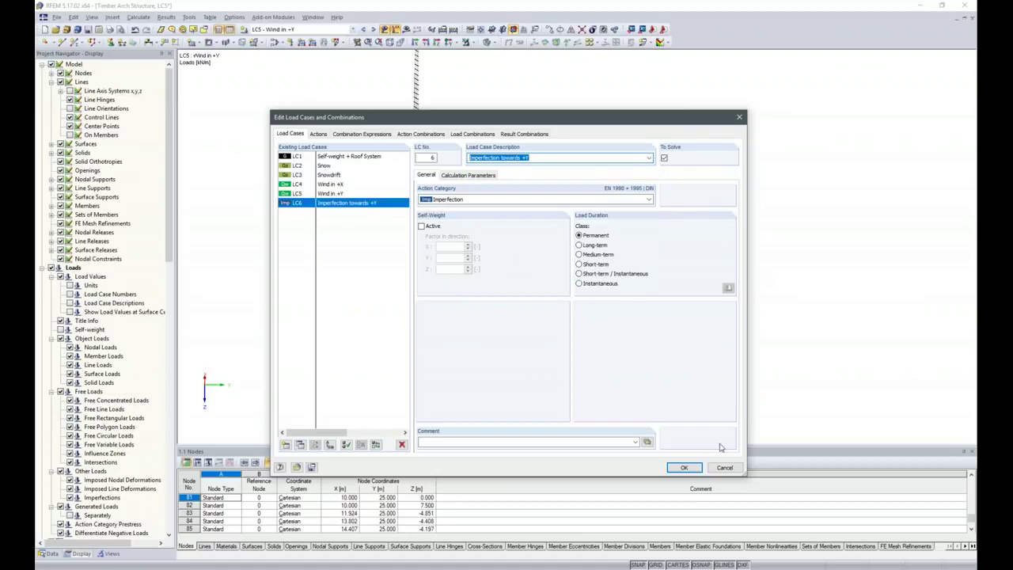
key("Return")
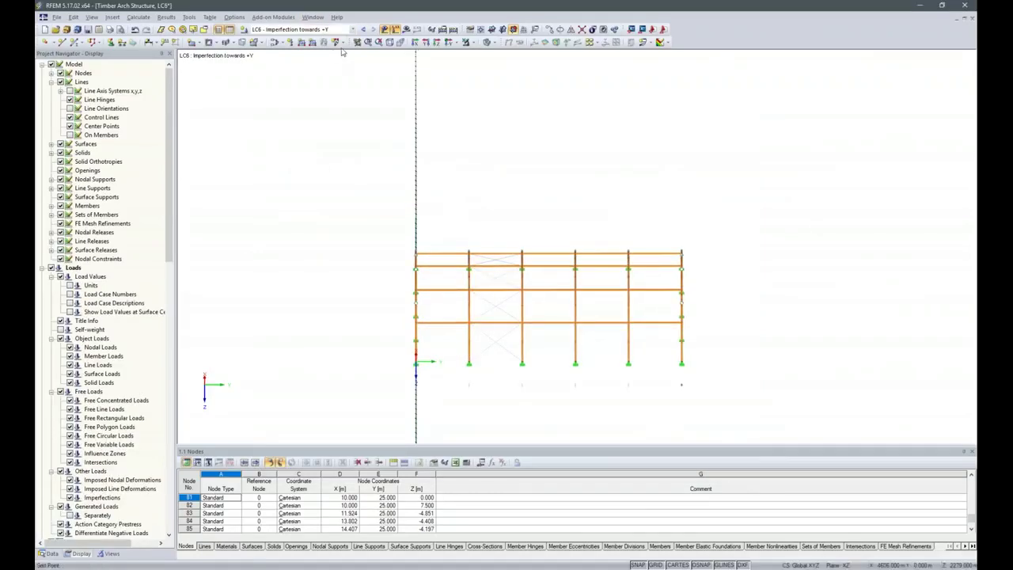
Define a new imperfection along local axis y per EN 1995-1-1: 2004-11 with inclination 0 and precamber L/e0 of 400.
left_click(343, 44)
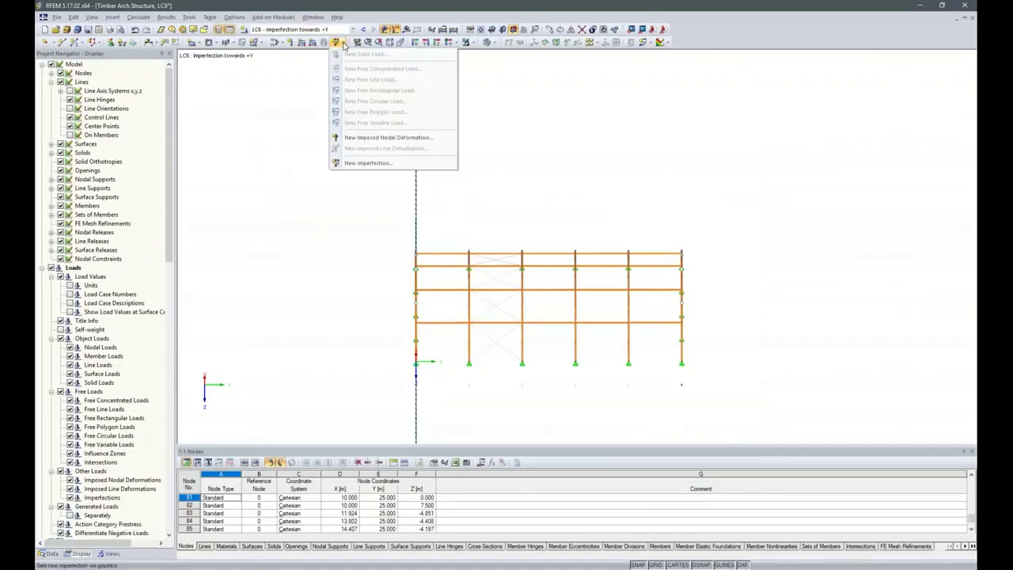
left_click(364, 163)
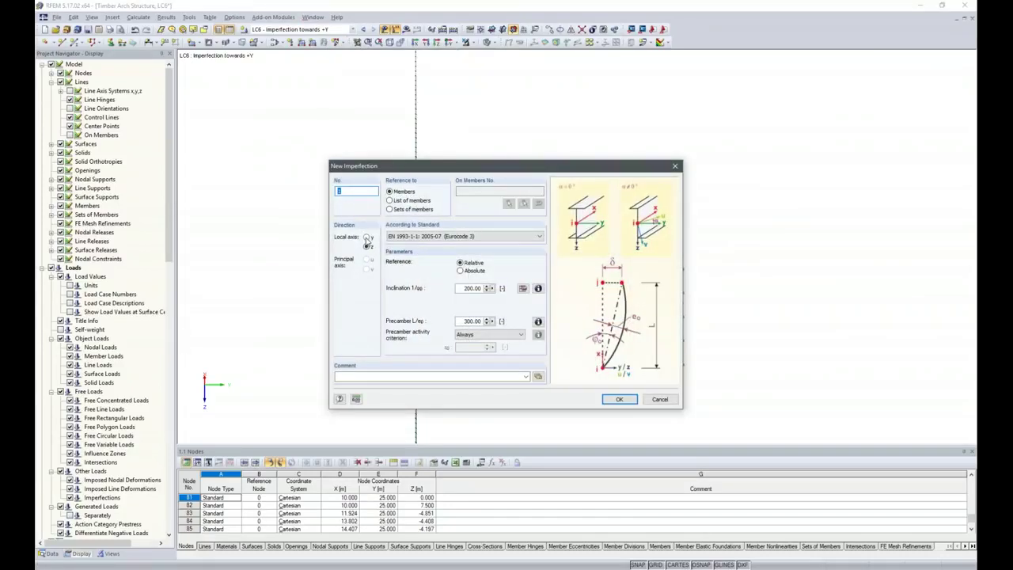
left_click(440, 238)
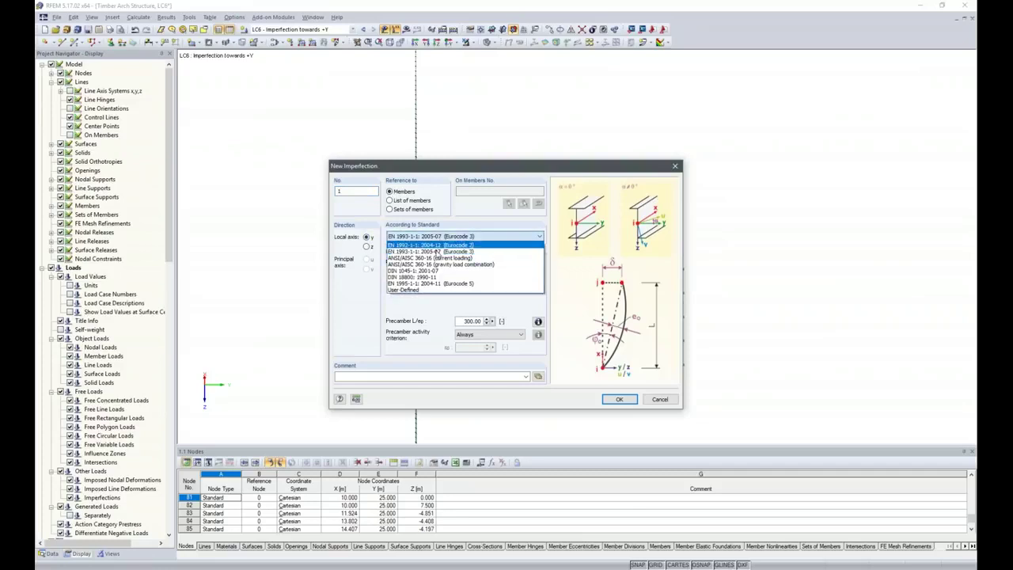
left_click(430, 283)
double_click(472, 288)
type("0")
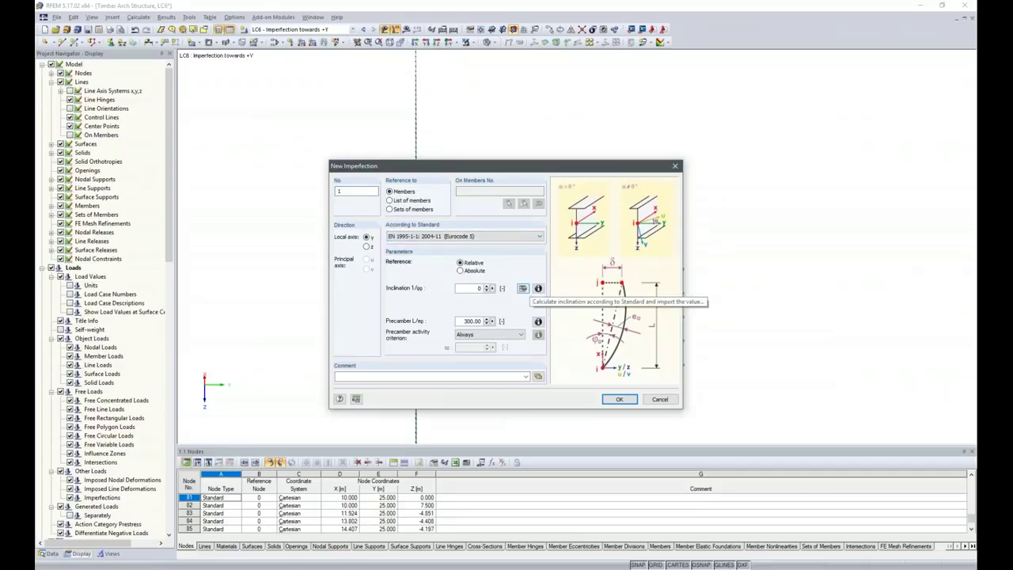
left_click(456, 335)
double_click(462, 320)
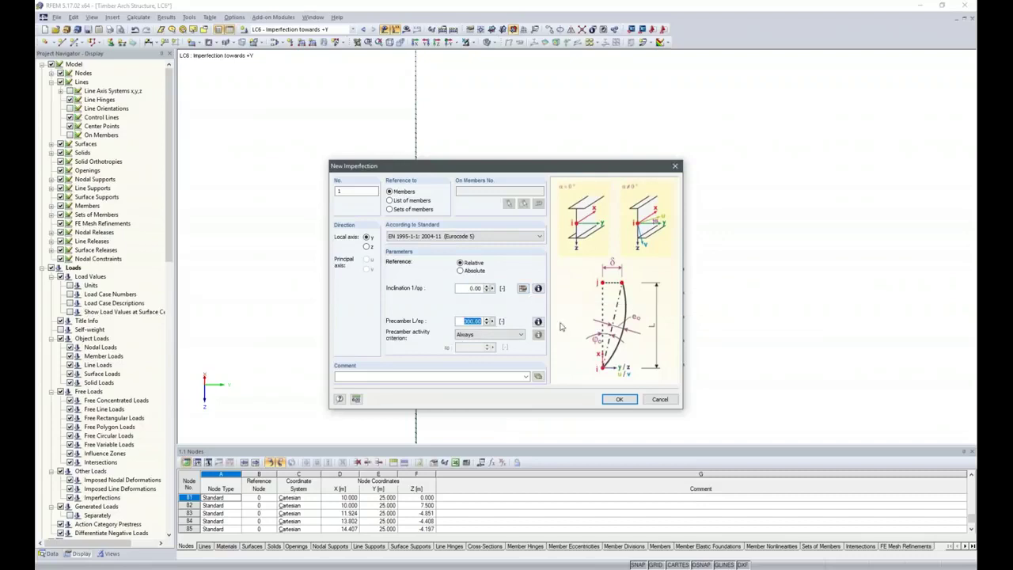
type("400")
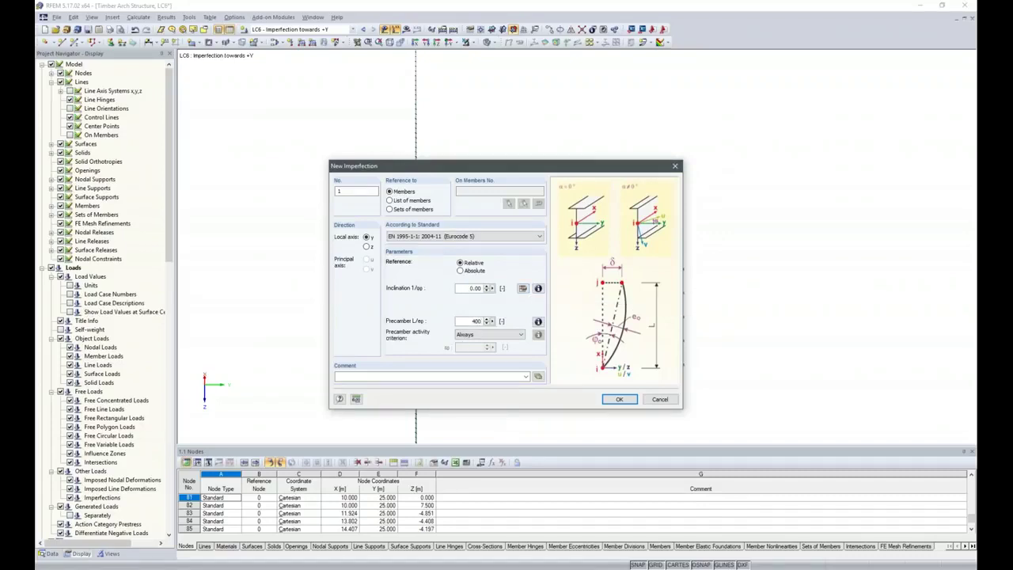
left_click(618, 399)
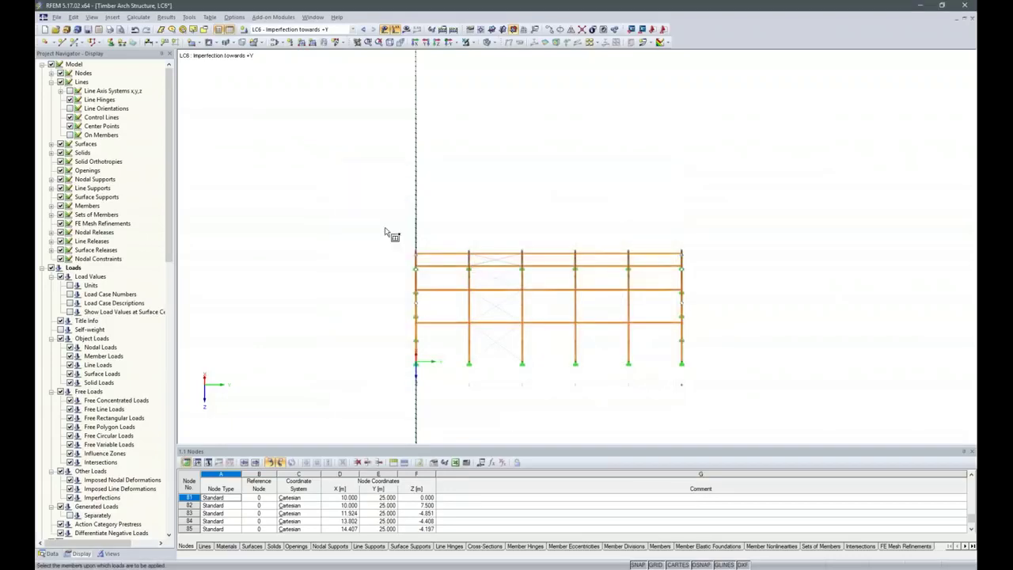
Try to apply the imperfection to all individual members of the structure.
left_click_drag(343, 193, 474, 325)
left_click_drag(737, 403, 735, 403)
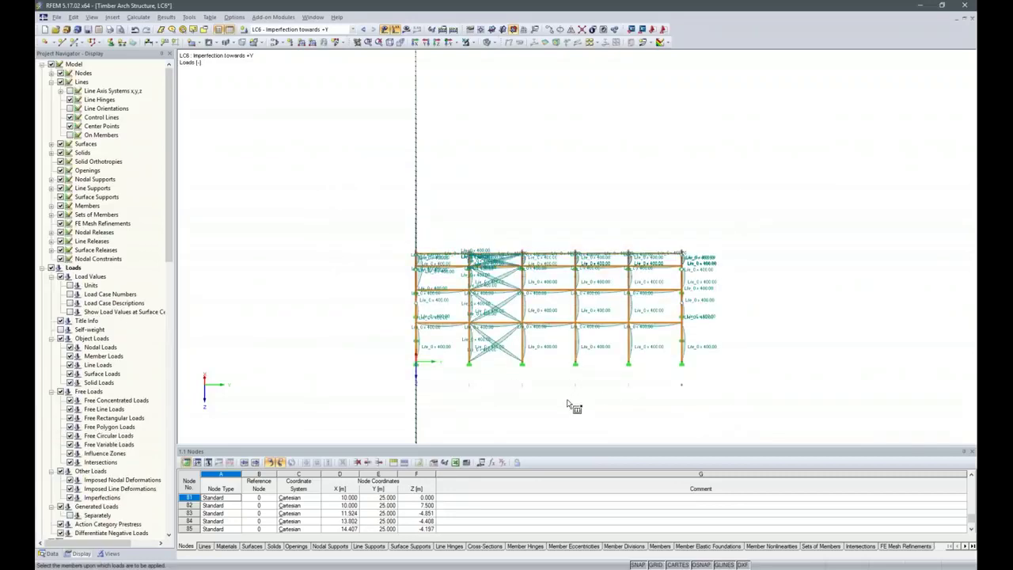
key("Escape")
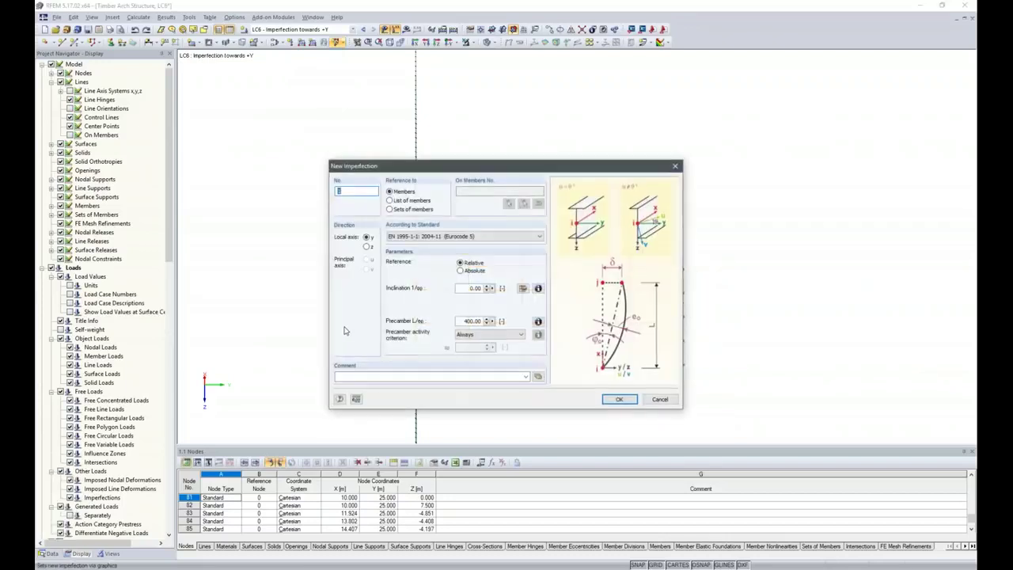
Refer the imperfection to sets of members and apply it to all six arches in LC6.
left_click(392, 208)
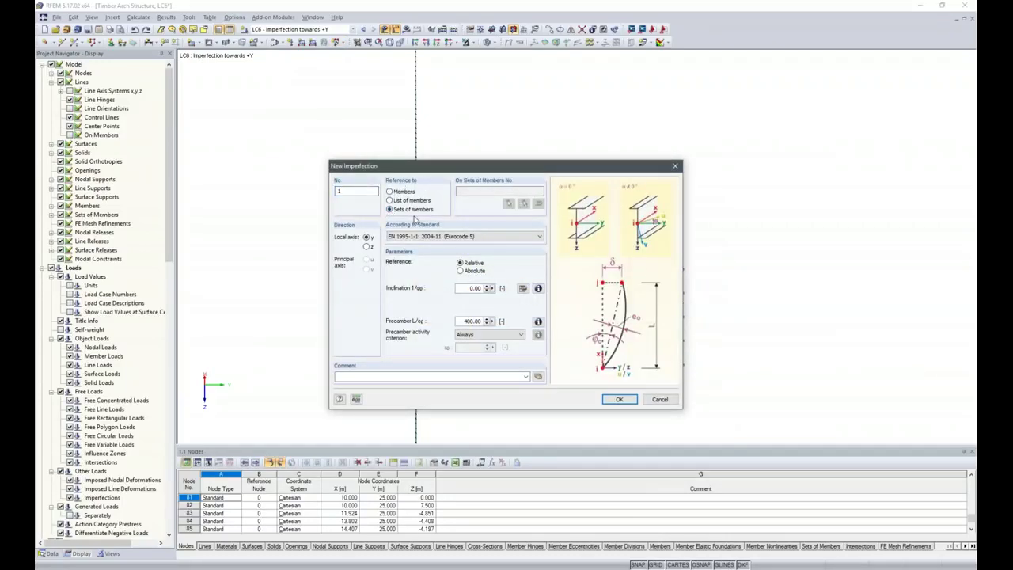
left_click(621, 399)
left_click_drag(364, 178, 427, 348)
left_click_drag(457, 218, 484, 365)
left_click_drag(507, 222, 534, 340)
left_click_drag(577, 196, 624, 432)
left_click_drag(613, 194, 663, 383)
left_click_drag(679, 213, 704, 370)
middle_click_drag(625, 402, 599, 364, "ctrl")
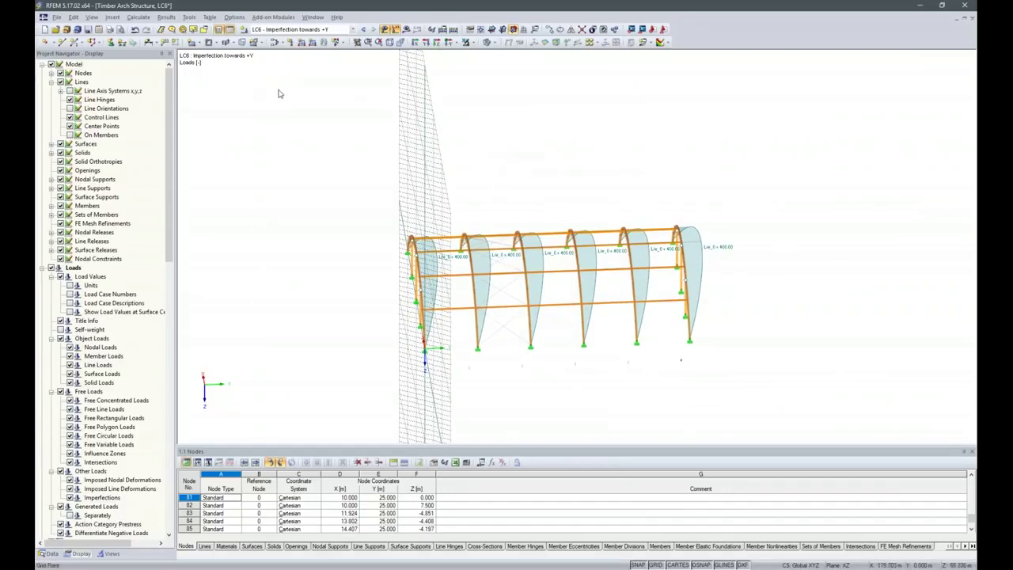
Open the load cases and combinations settings and examine how the load cases are assigned to the Permanent, Snow and Wind actions.
left_click(283, 44)
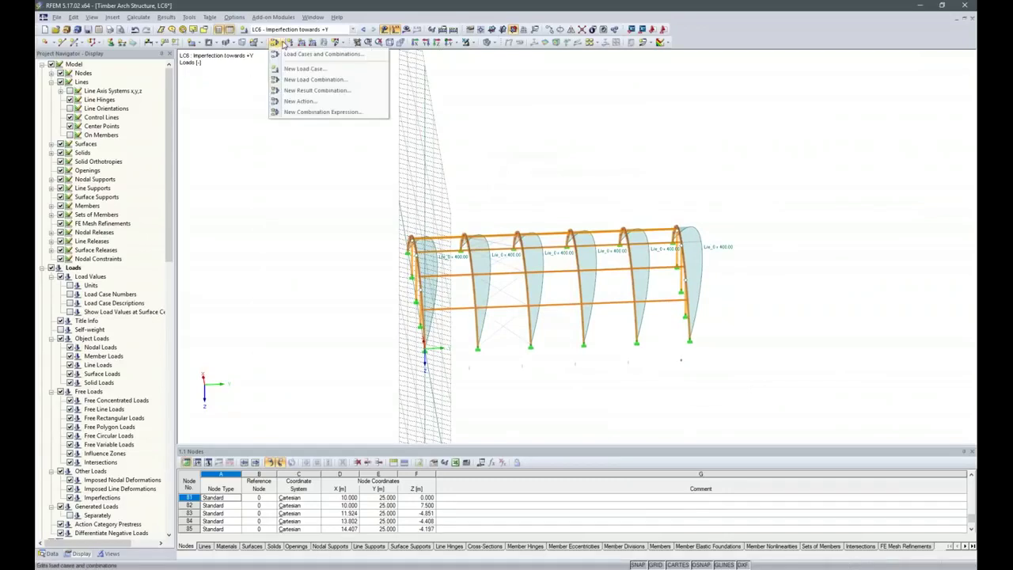
left_click(291, 55)
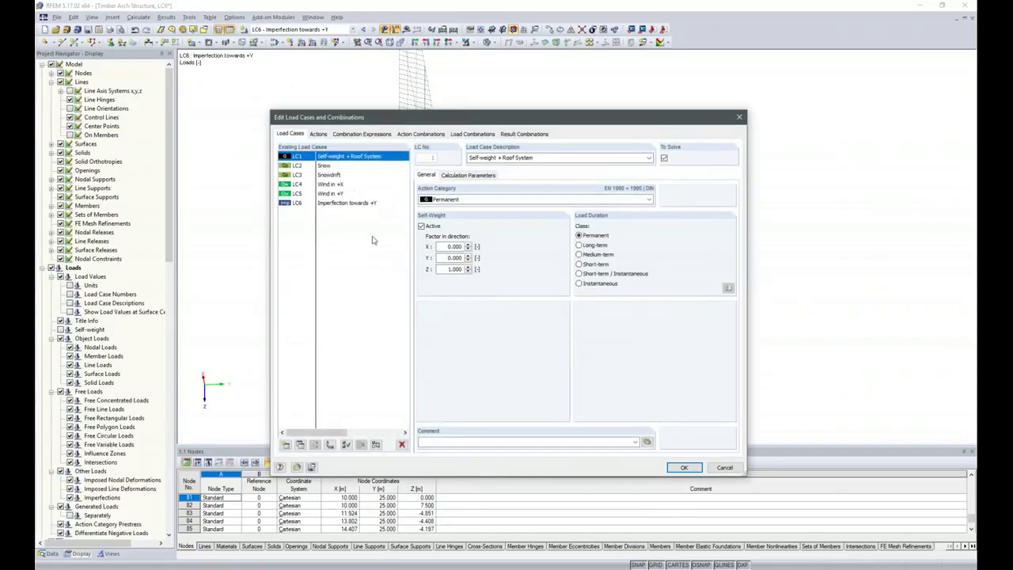
left_click(322, 135)
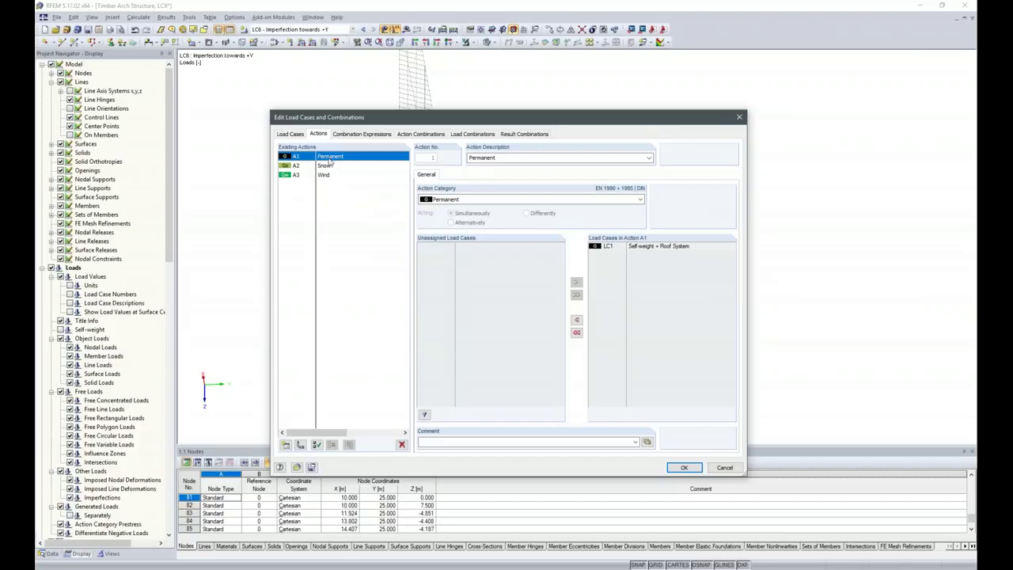
left_click(326, 165)
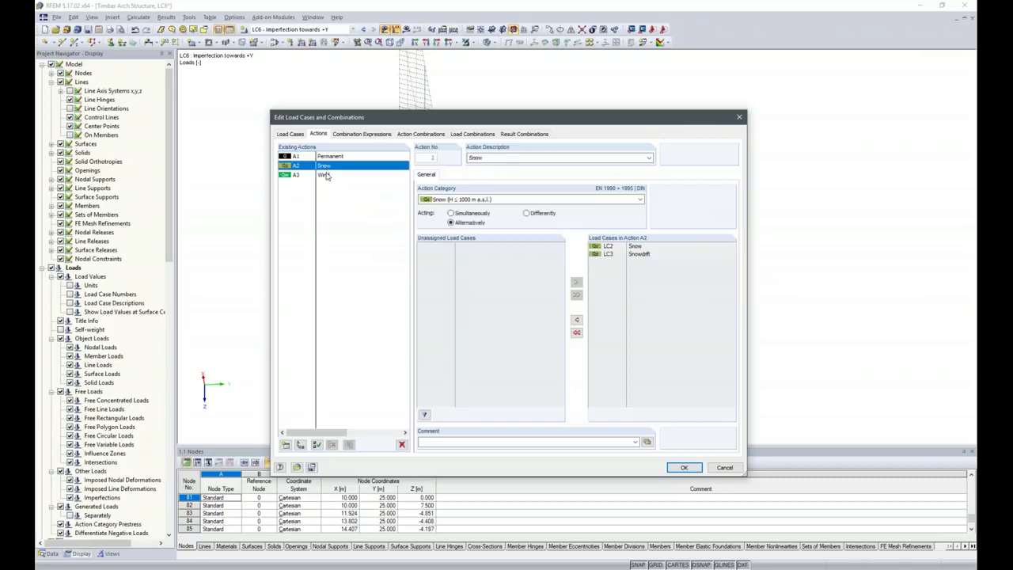
left_click(326, 176)
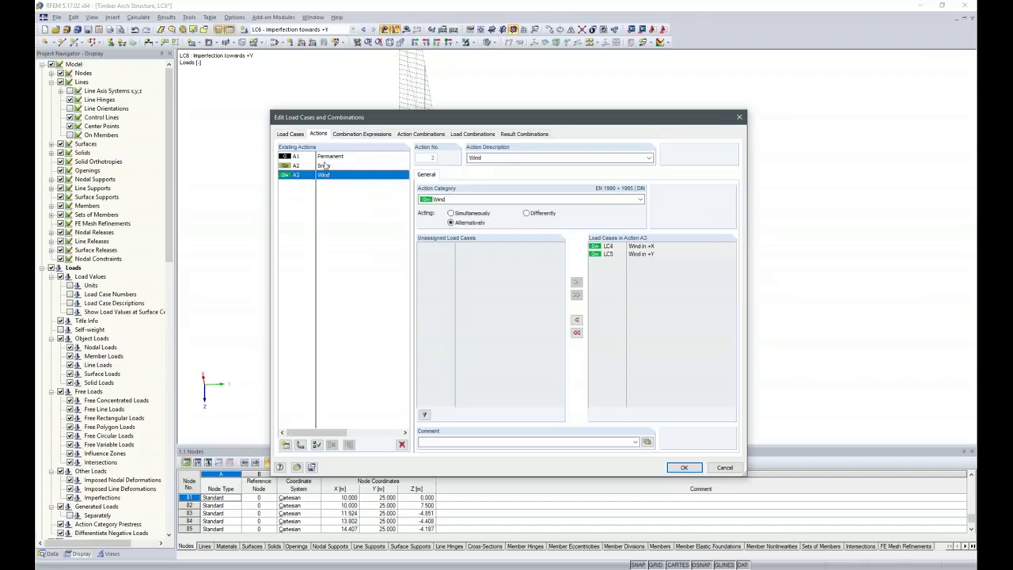
left_click(324, 167)
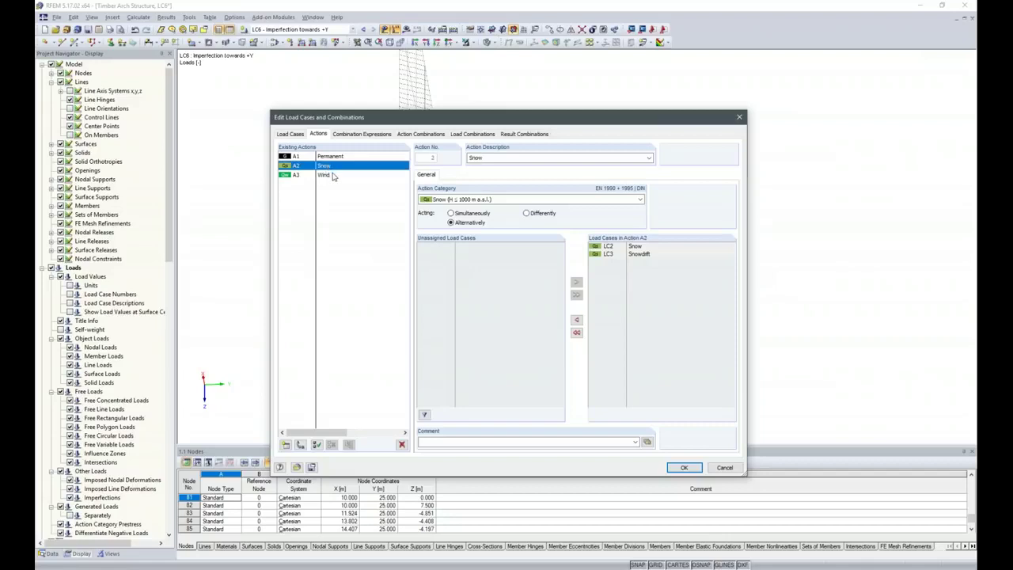
Set the method of analysis to Geometrically linear analysis for the three SLS combination expressions CE2 to CE4.
left_click(345, 135)
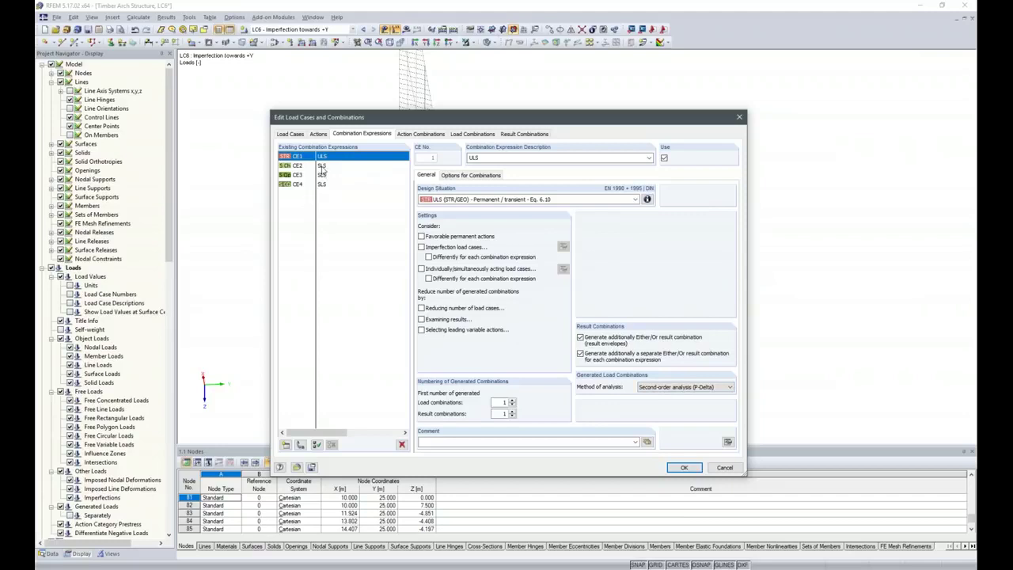
left_click_drag(323, 169, 323, 184)
left_click(725, 387)
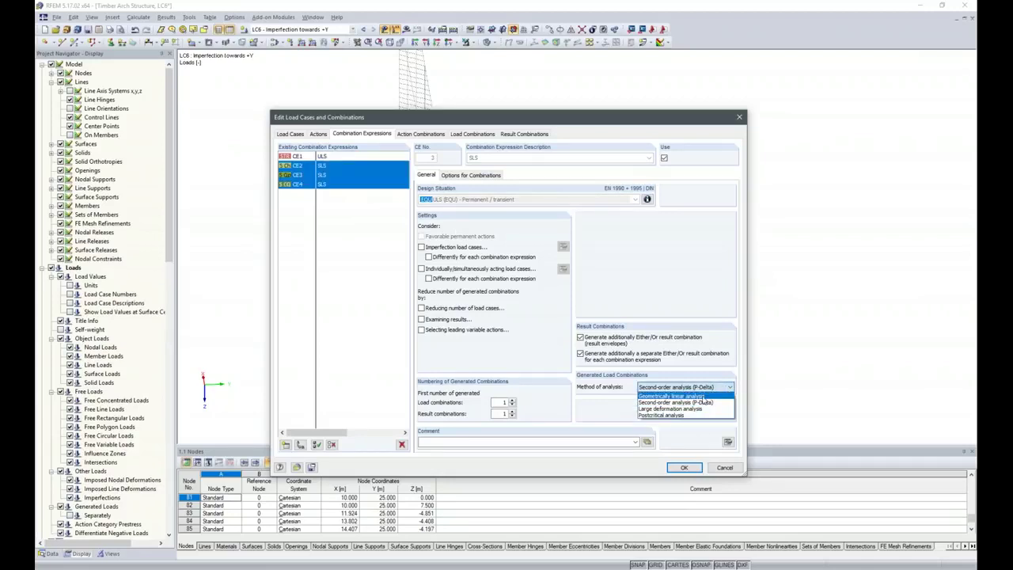
left_click(702, 397)
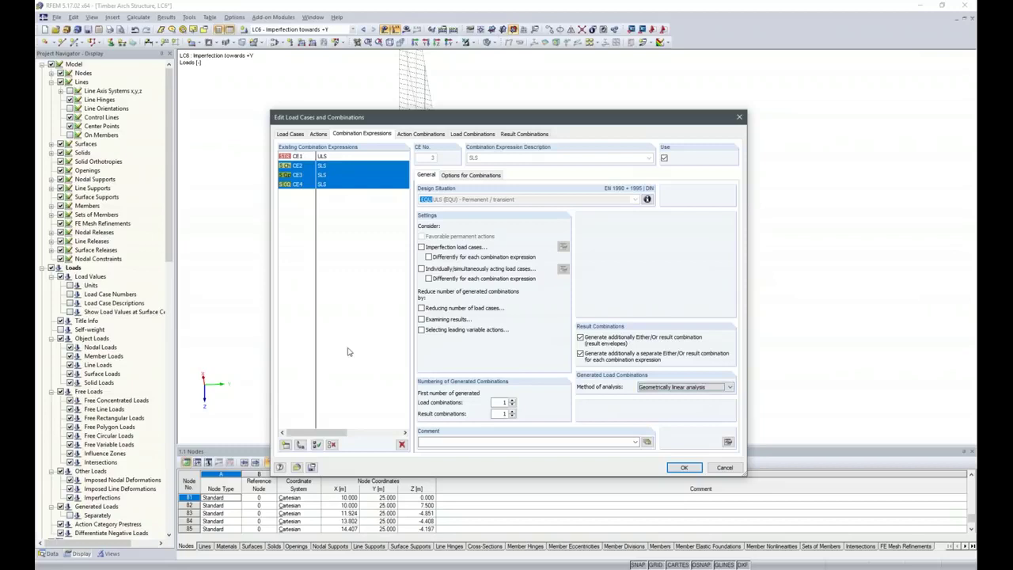
Make the ULS expression CE1 consider imperfection load case LC6, with imperfections treated differently for each combination expression.
left_click(334, 157)
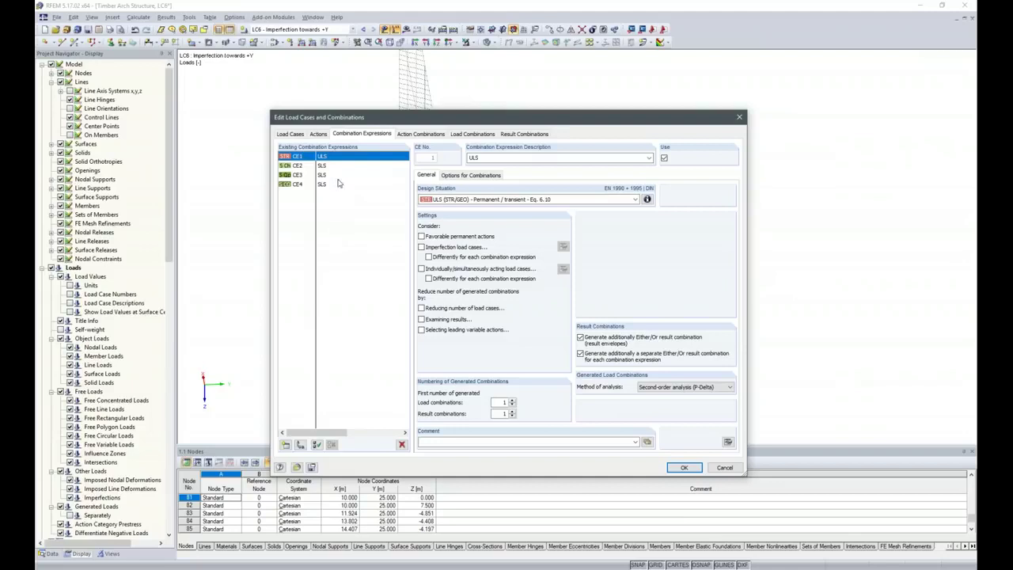
left_click(428, 257)
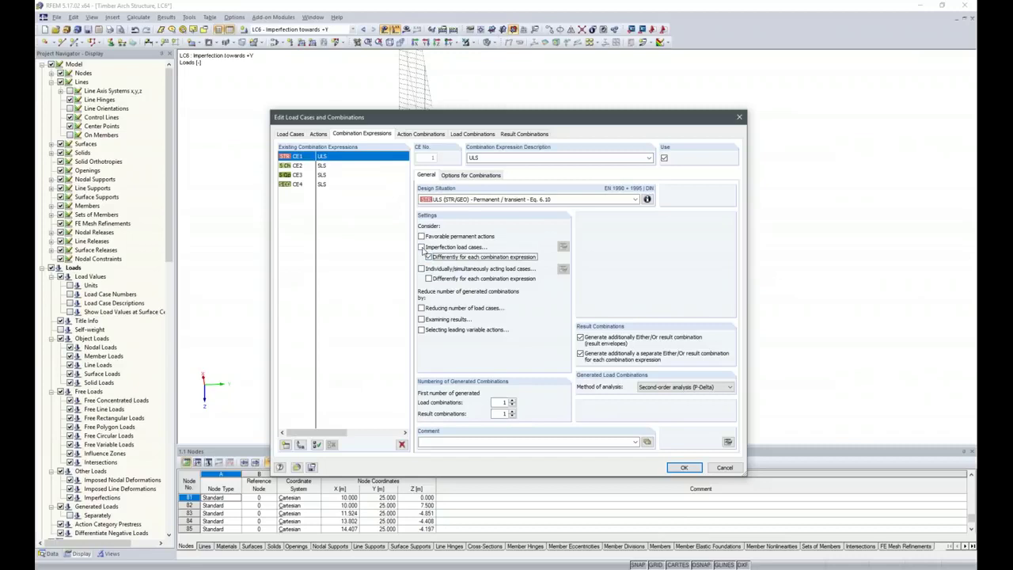
left_click(423, 248)
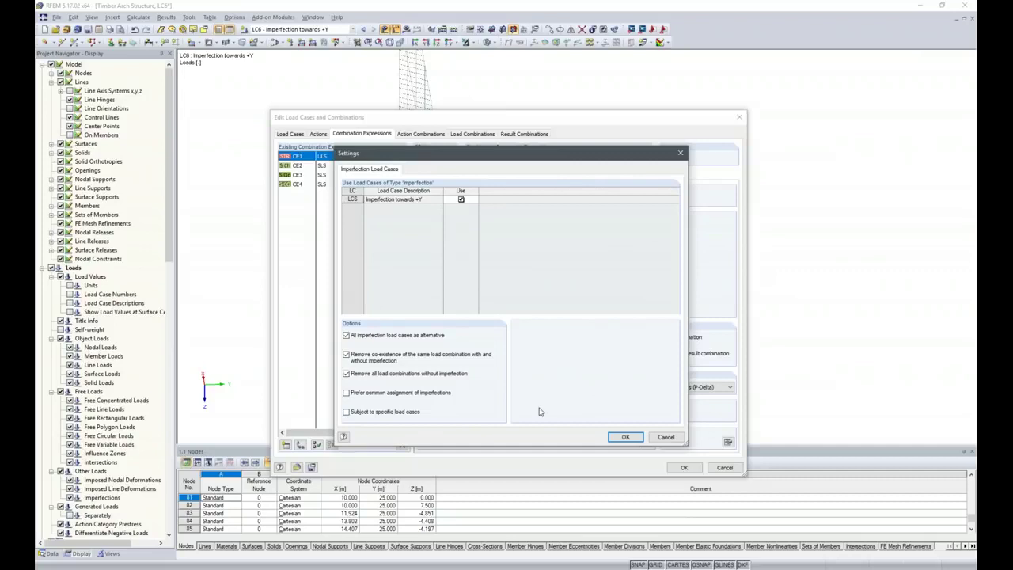
left_click(626, 436)
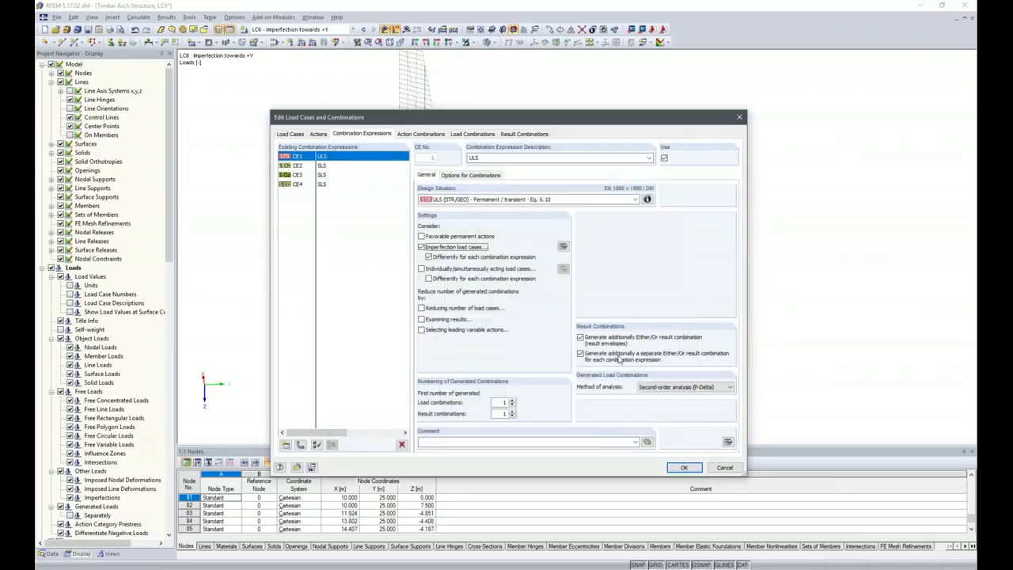
Check the settings of SLS expressions CE2 to CE4, and examine the generated action combinations, including AC11.
left_click(306, 166)
left_click(304, 175)
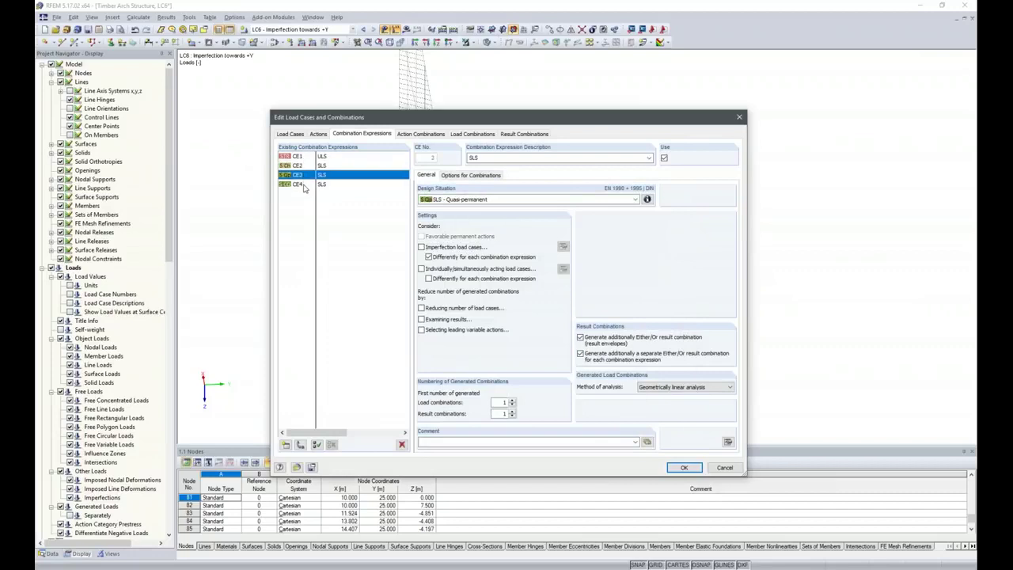
left_click(306, 185)
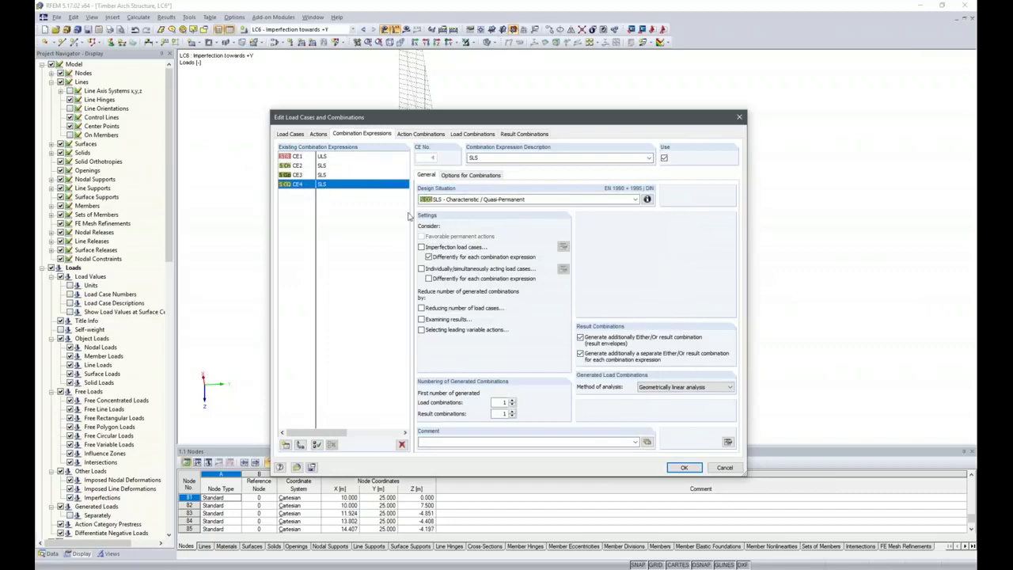
left_click(422, 135)
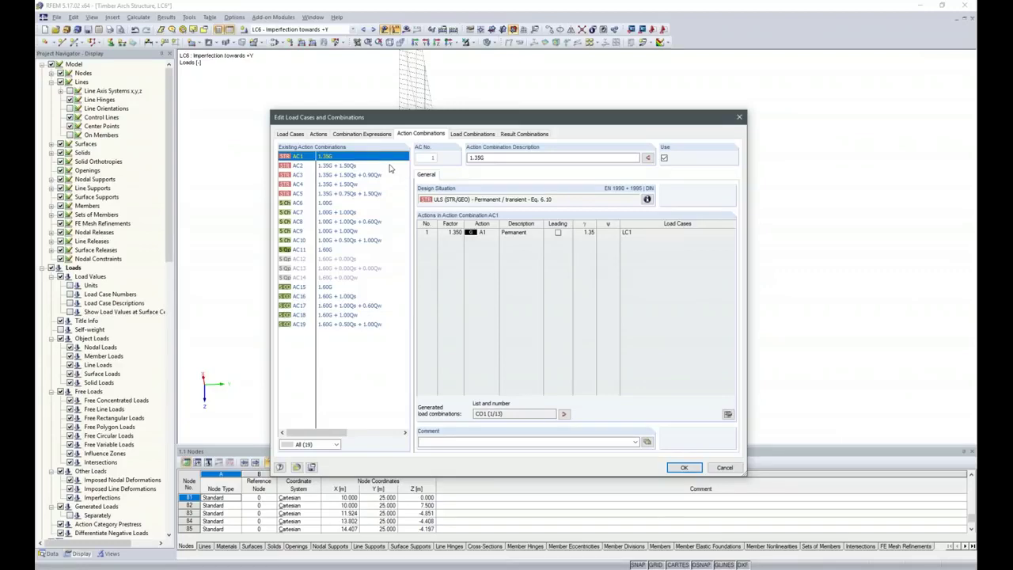
left_click(335, 250)
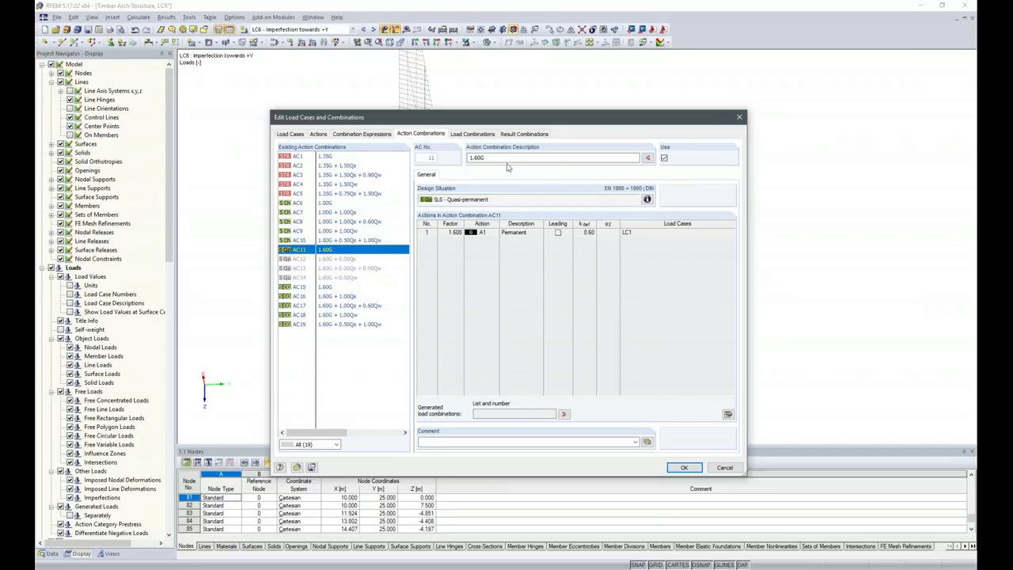
Generate the load combinations and result combinations, review them, and accept the load case and combination settings.
left_click(472, 133)
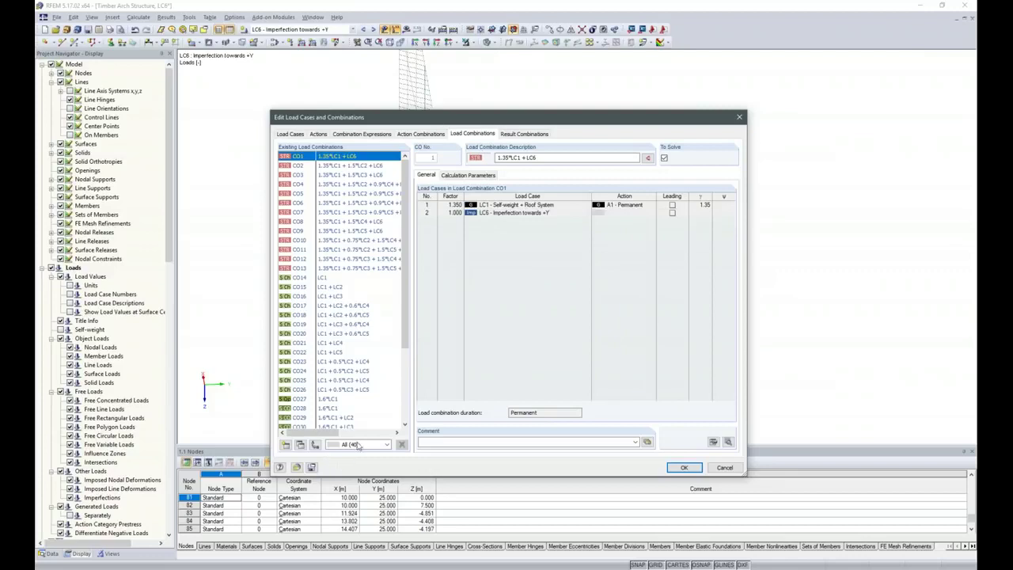
mouse_move(405, 255)
left_mouse_down()
mouse_move(400, 362)
mouse_move(407, 237)
left_mouse_up()
left_click(515, 134)
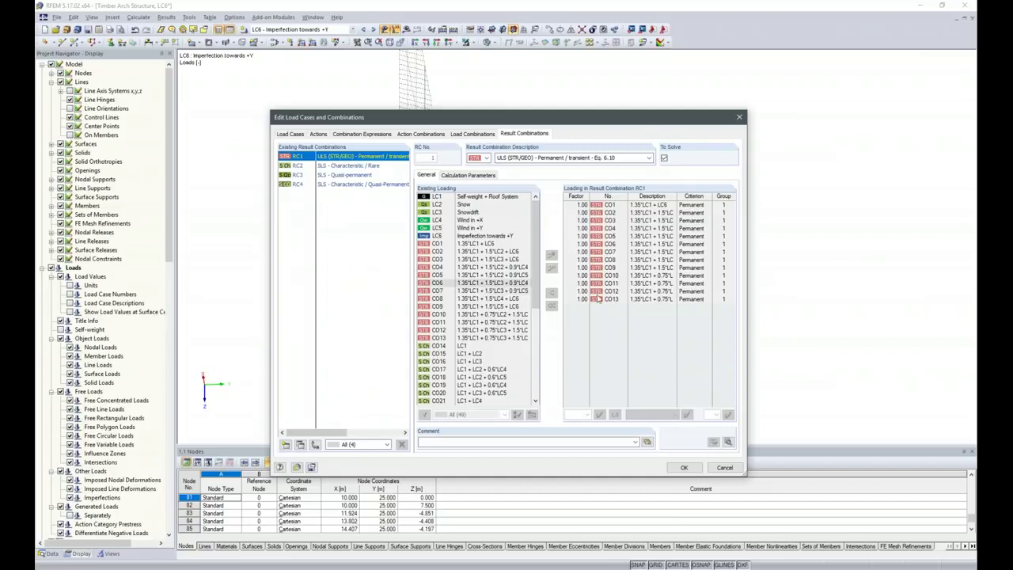
left_click(682, 468)
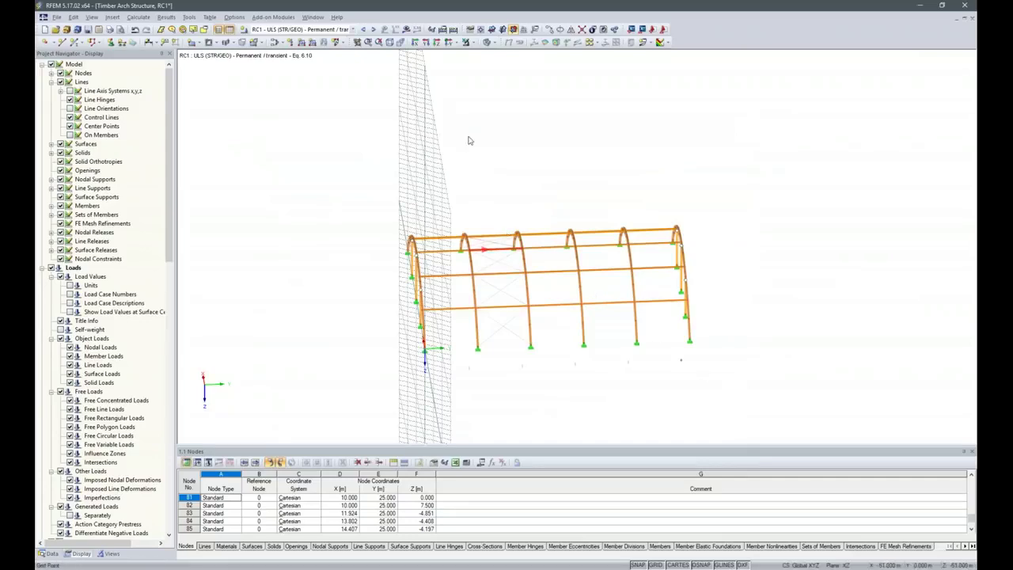
In the global calculation parameters, activate exceptional handling with failing members removed individually during successive iterations, and accept.
left_click(441, 29)
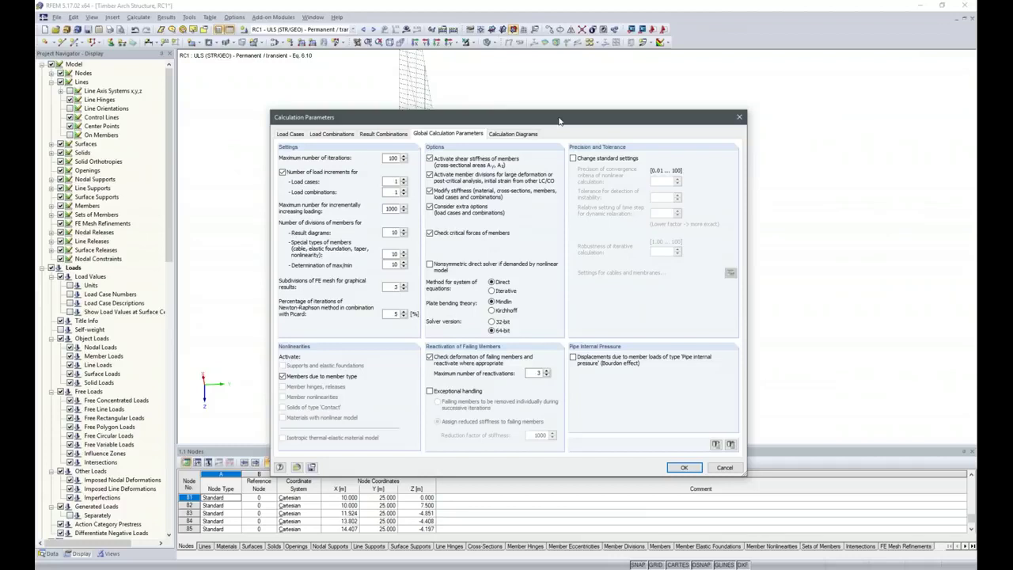
left_click(431, 392)
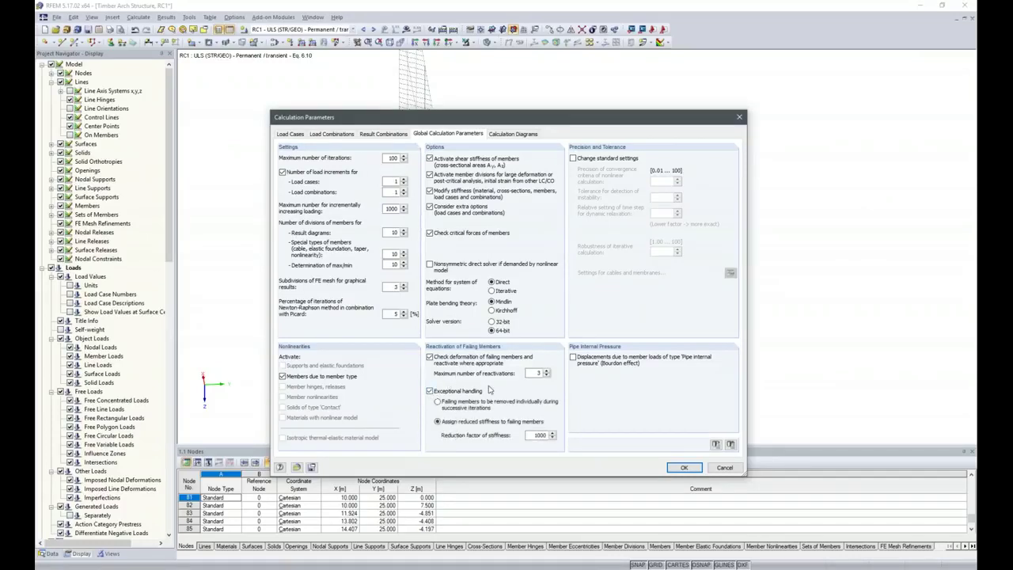
left_click(440, 402)
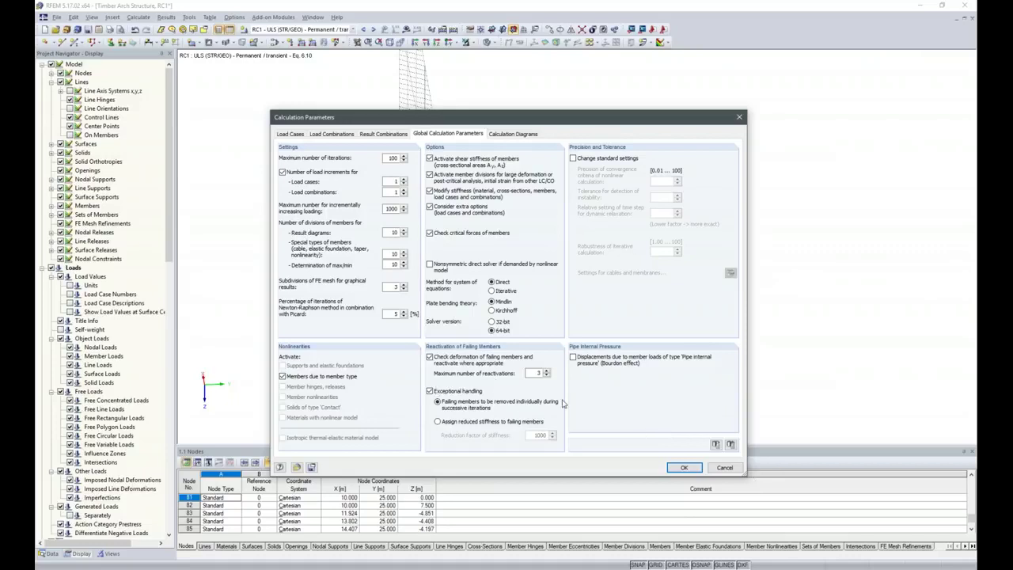
left_click(684, 467)
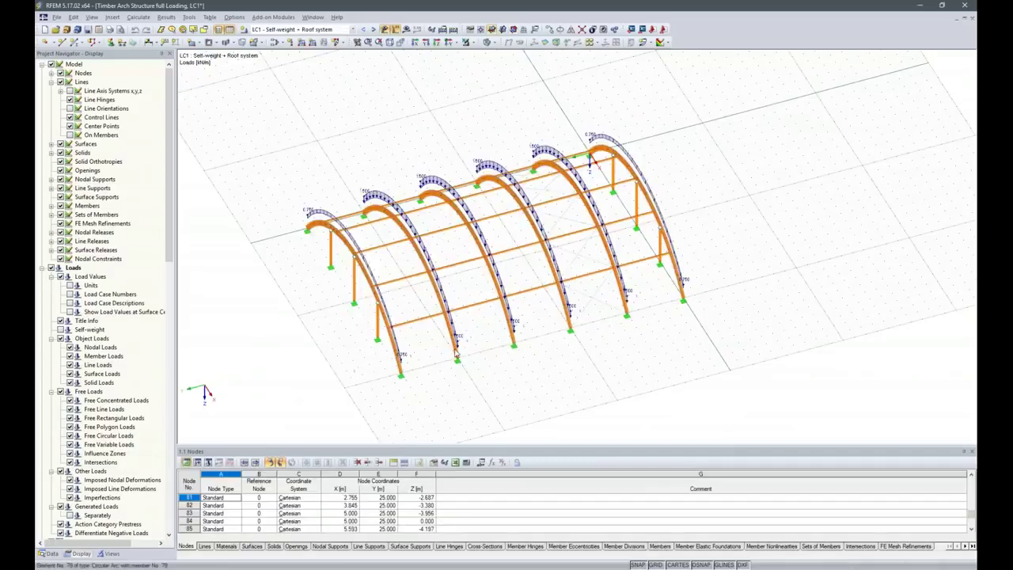
Display load case LC4 - Wind in +X on the fully loaded arch structure and inspect its member loads from several sides.
left_click(352, 29)
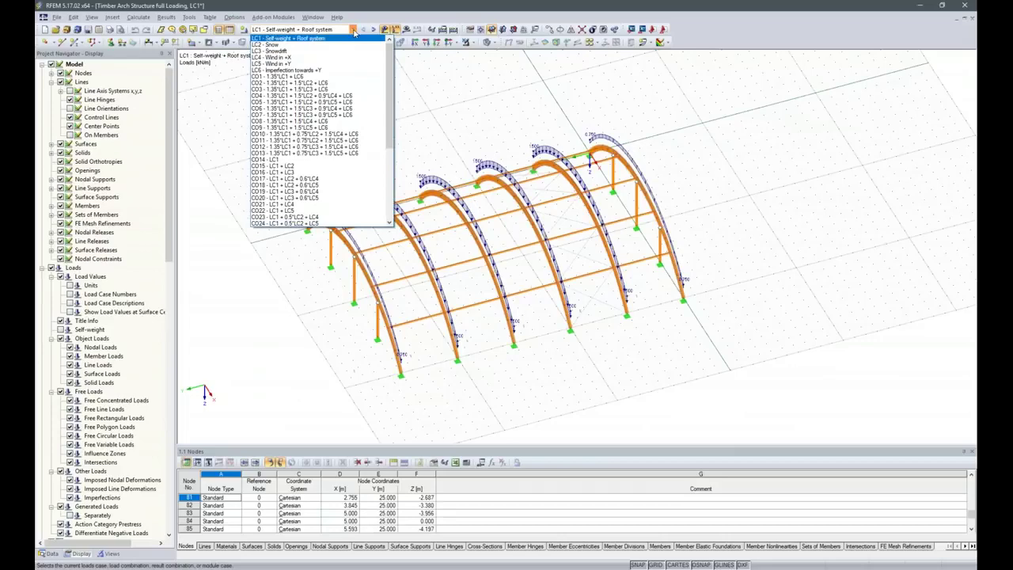
left_click(345, 59)
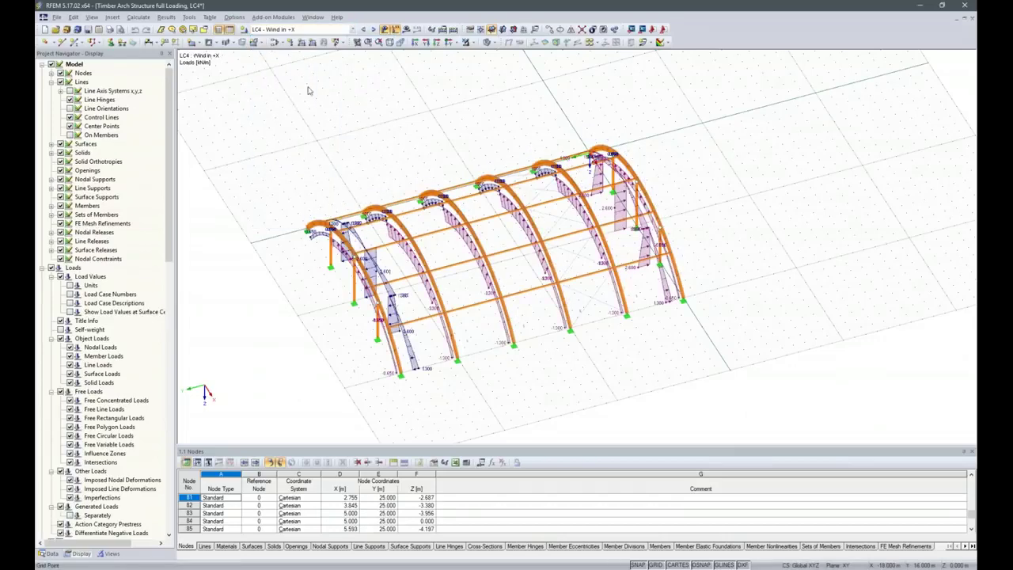
middle_click_drag(477, 405, 409, 400, "ctrl")
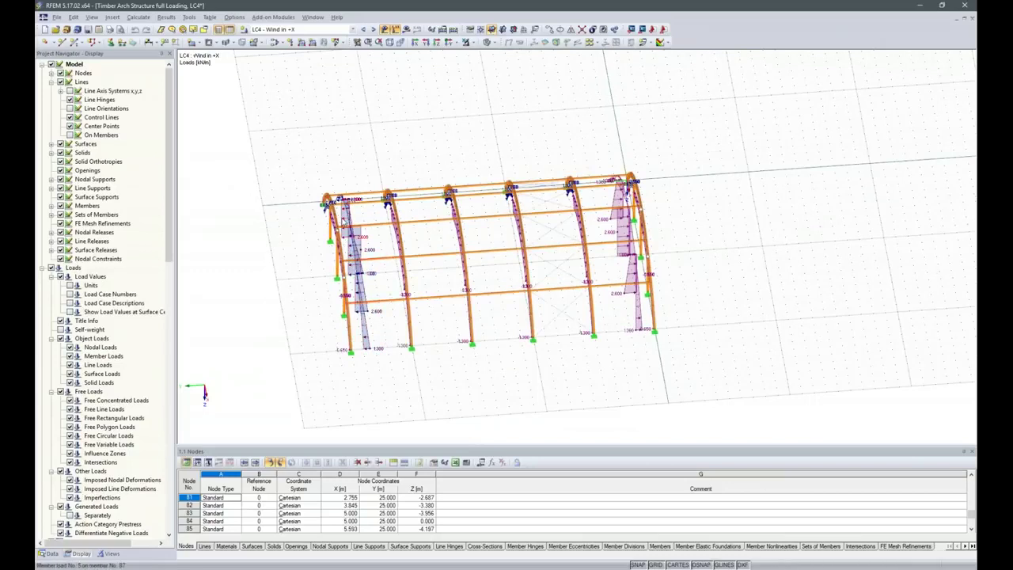
middle_click_drag(386, 385, 382, 376, "ctrl")
scroll(381, 376, "up", 3)
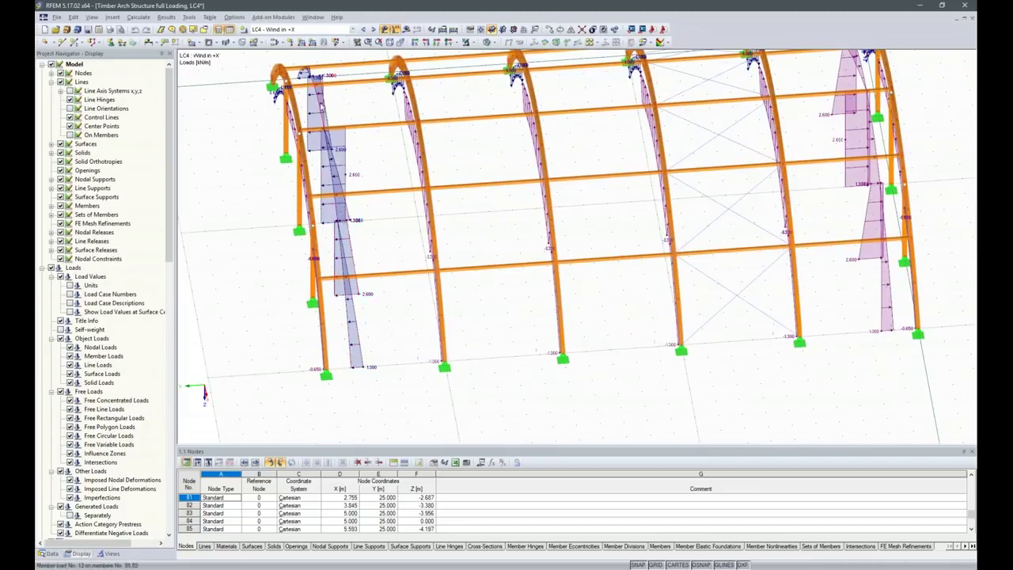
mouse_move(304, 75)
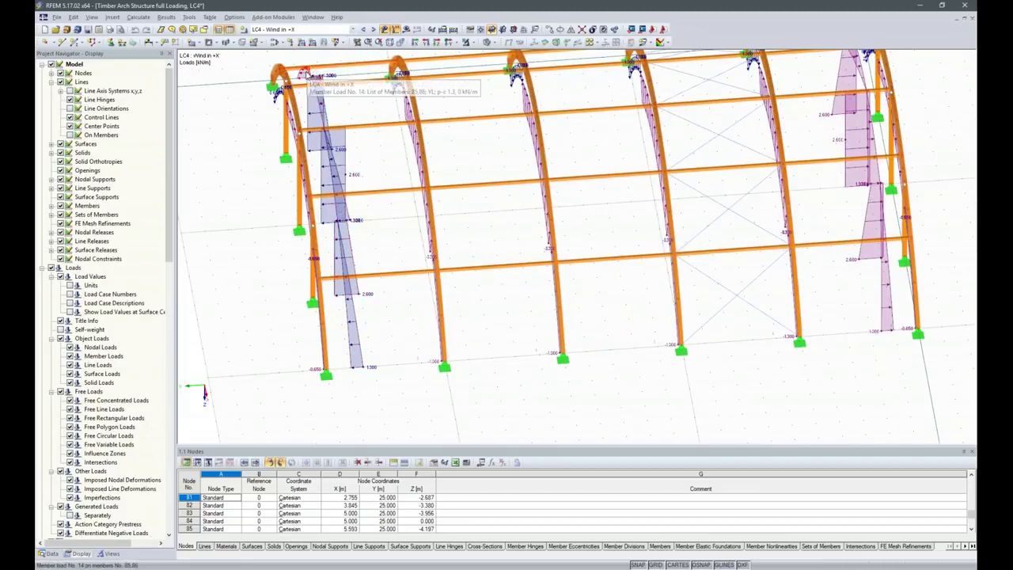
middle_click_drag(282, 350, 475, 341, "ctrl")
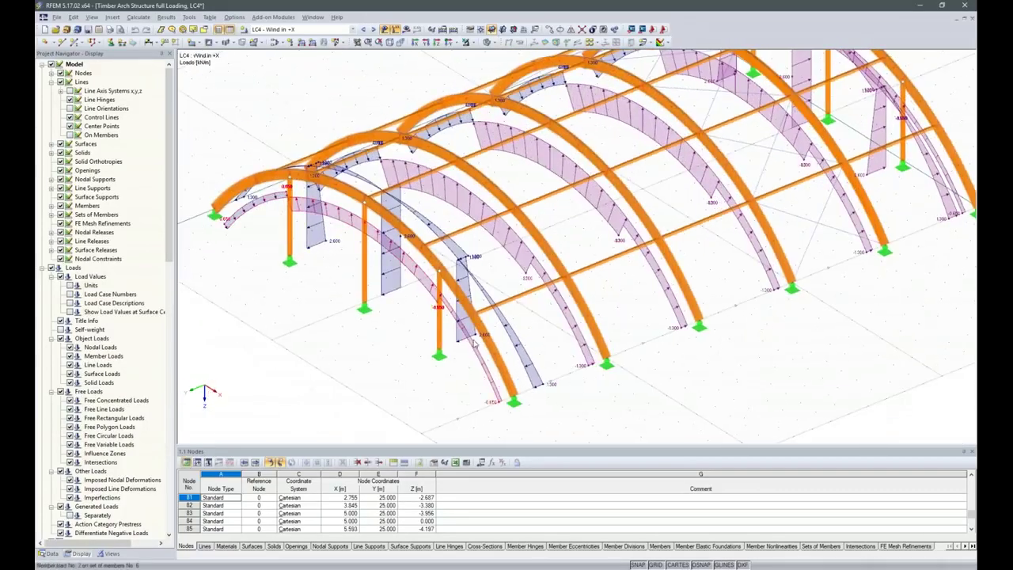
middle_click_drag(451, 301, 617, 292, "ctrl")
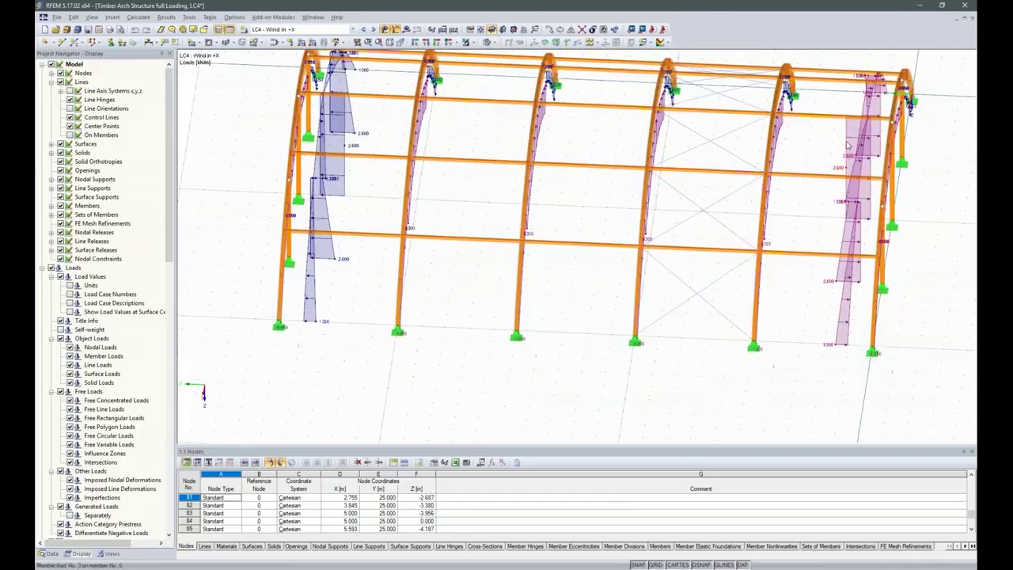
Display load case LC5 - Wind in +Y and inspect its member loads on the whole structure.
left_click(372, 30)
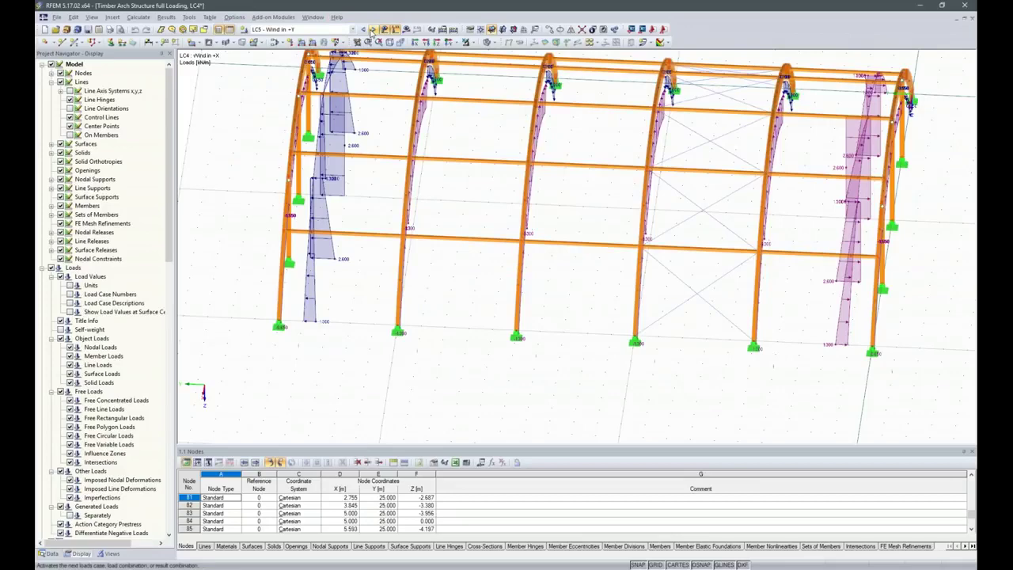
middle_click_drag(316, 159, 367, 277, "ctrl")
scroll(689, 377, "down", 1)
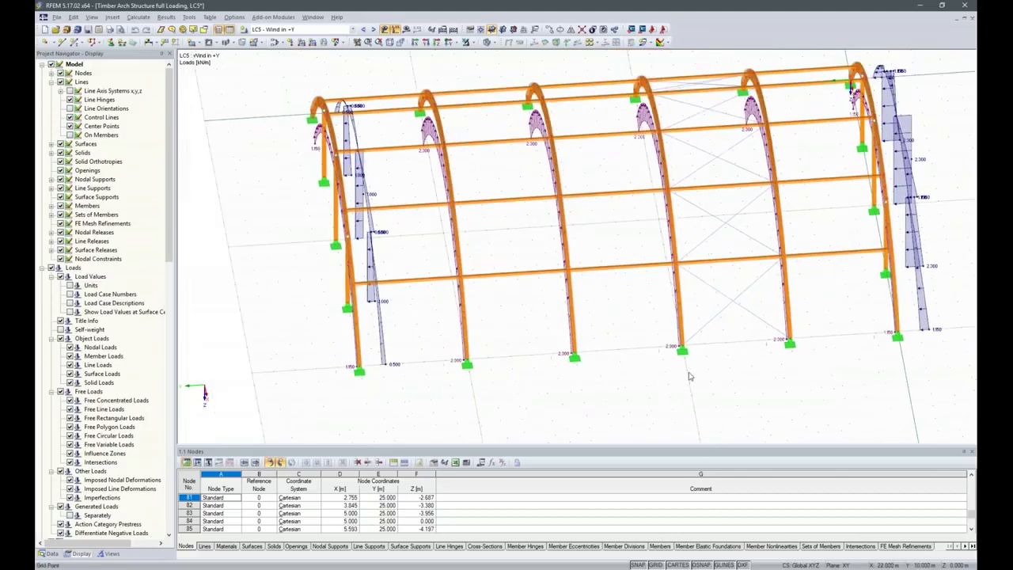
scroll(688, 376, "down", 2)
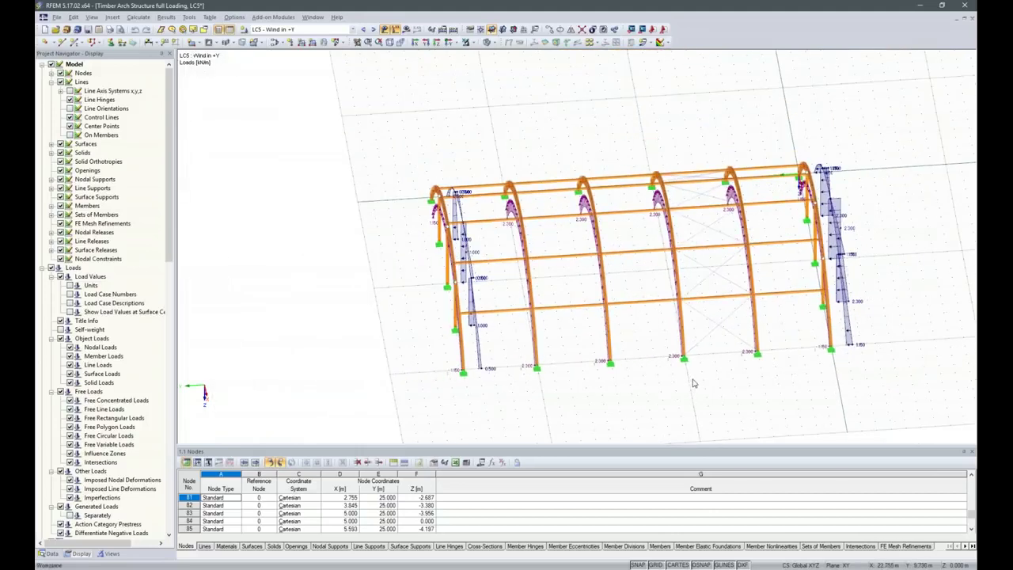
scroll(320, 157, "down", 1)
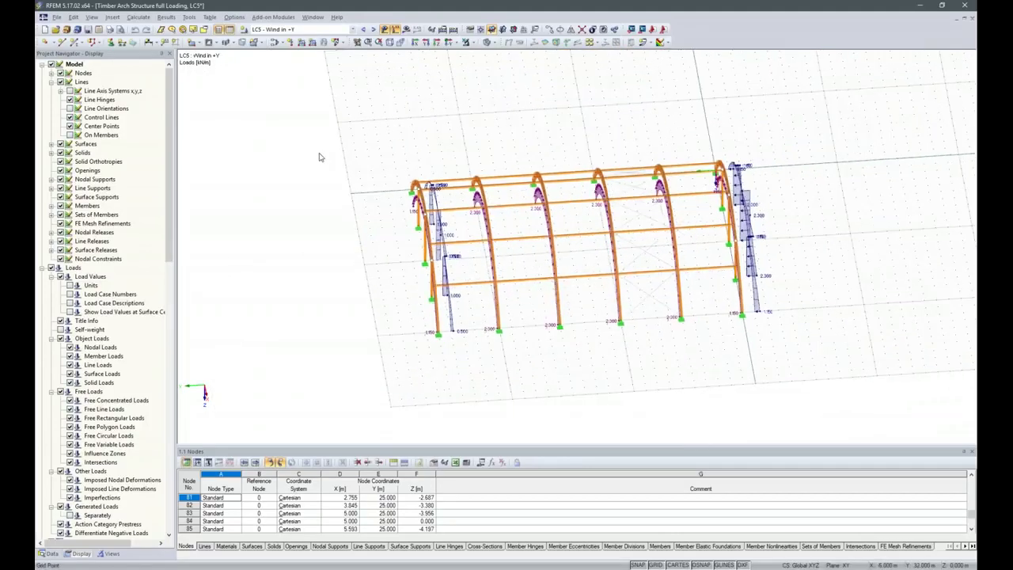
Open the RF-TIMBER Pro add-on module for the timber member design.
middle_click_drag(510, 352, 546, 364, "ctrl")
left_click(49, 553)
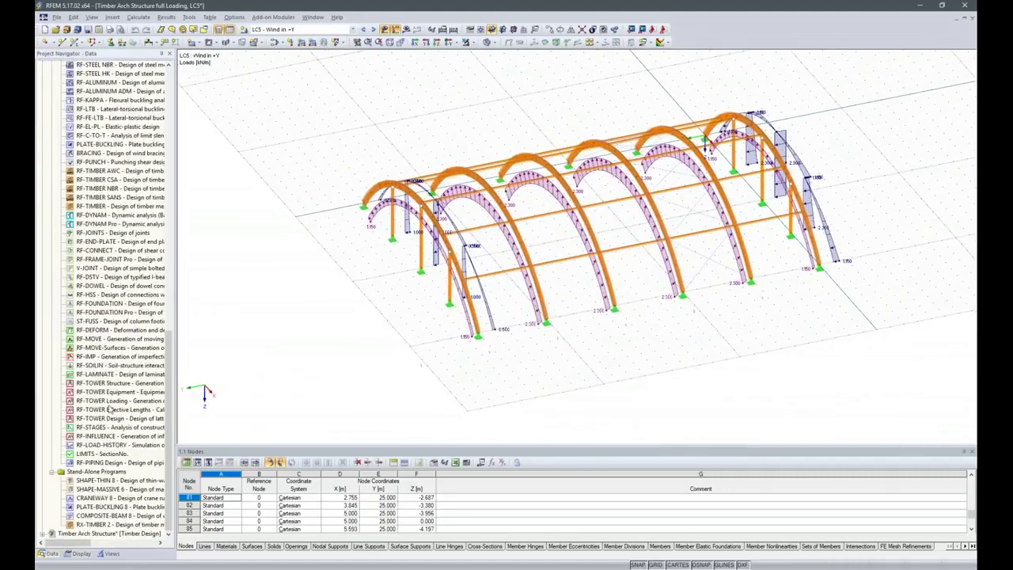
scroll(111, 443, "up", 15)
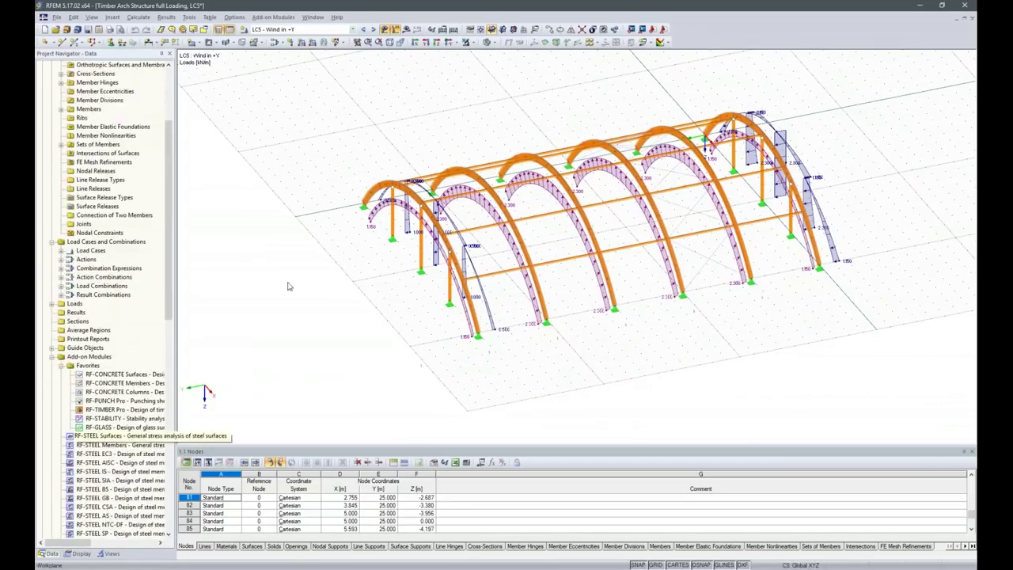
left_click(119, 409)
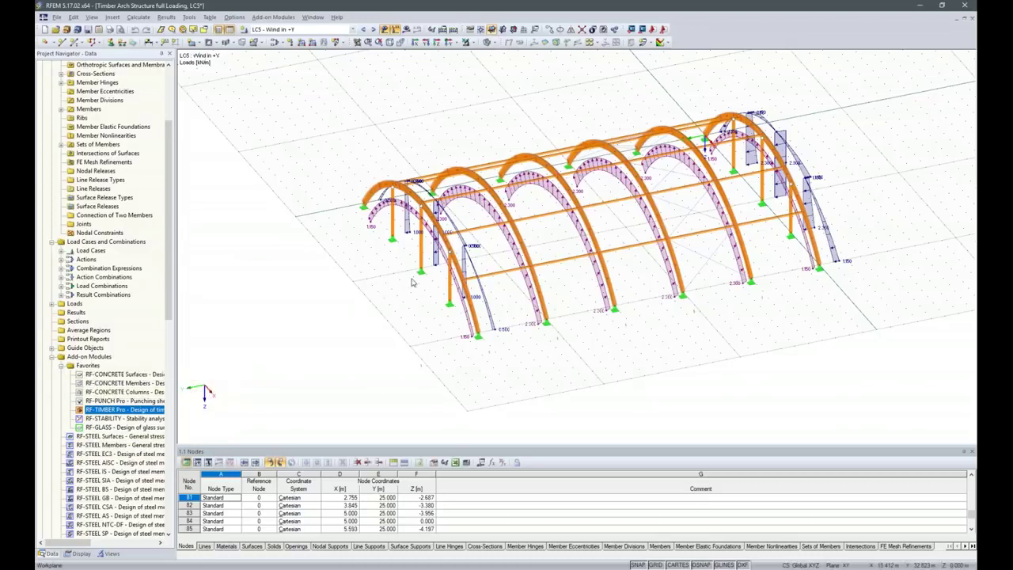
left_click(269, 18)
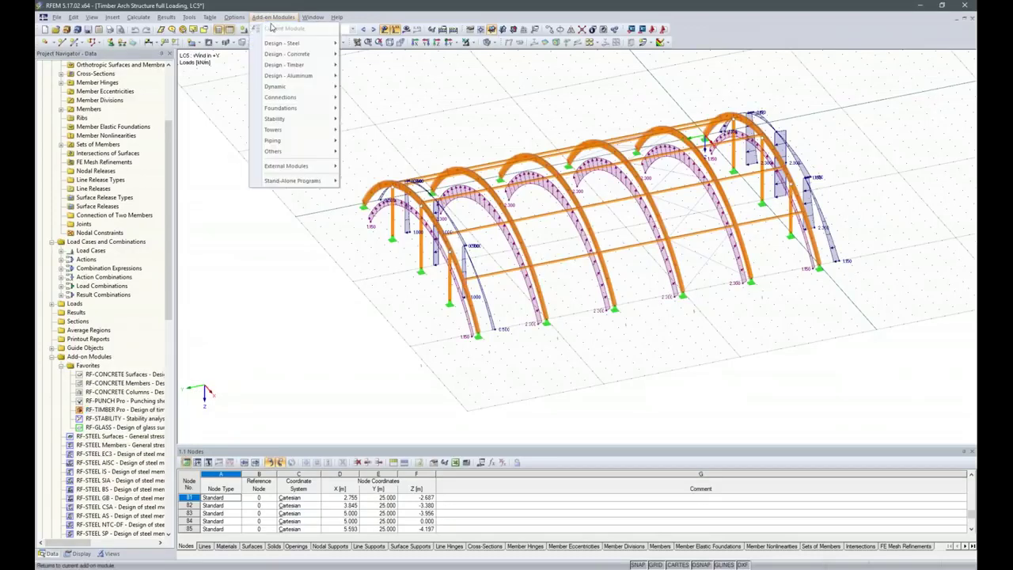
mouse_move(282, 69)
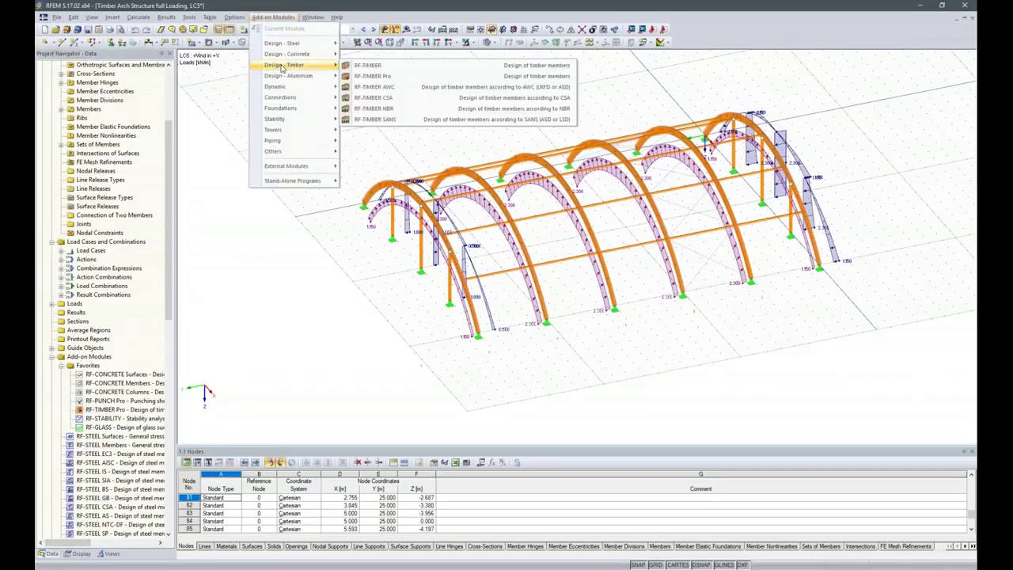
left_click(370, 76)
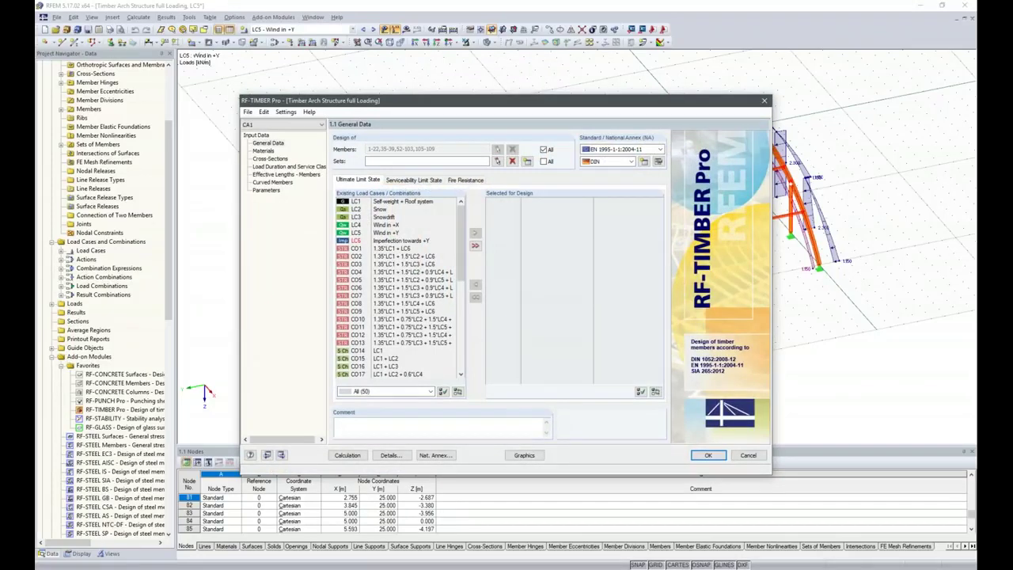
Turn off the design of all members, include all sets of members, and clear the list of members for design.
left_click(543, 149)
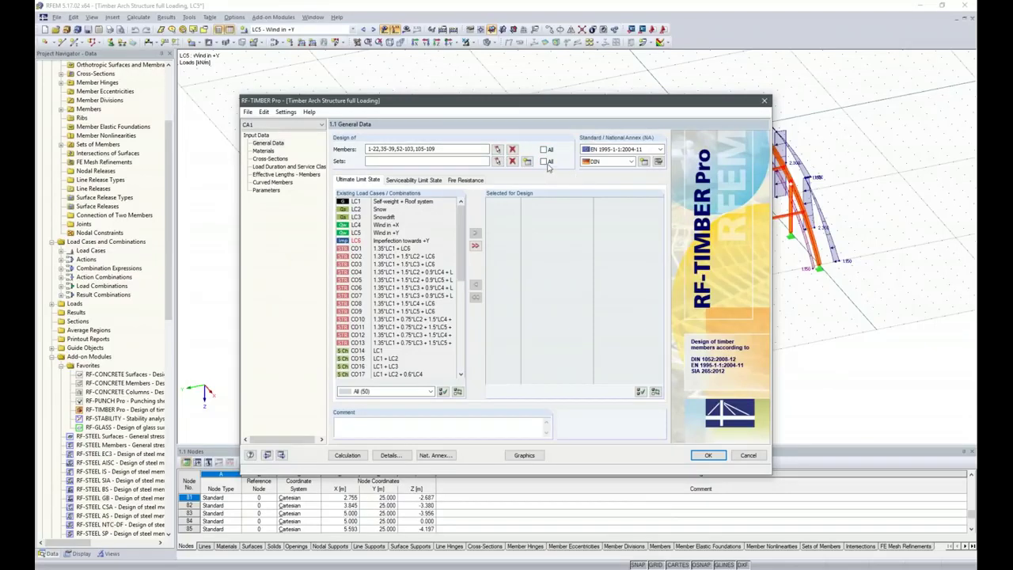
left_click(543, 161)
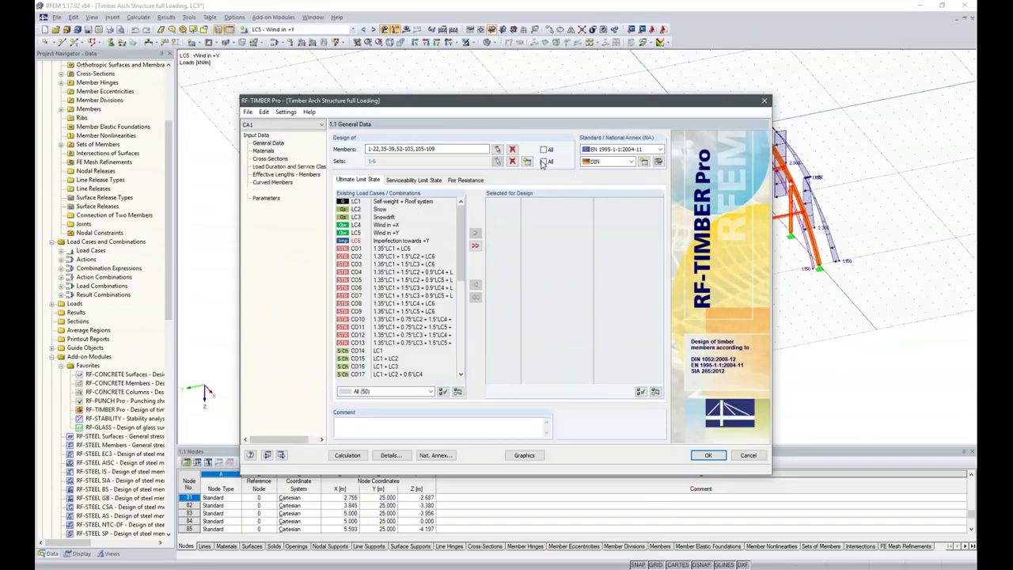
left_click_drag(683, 101, 728, 87)
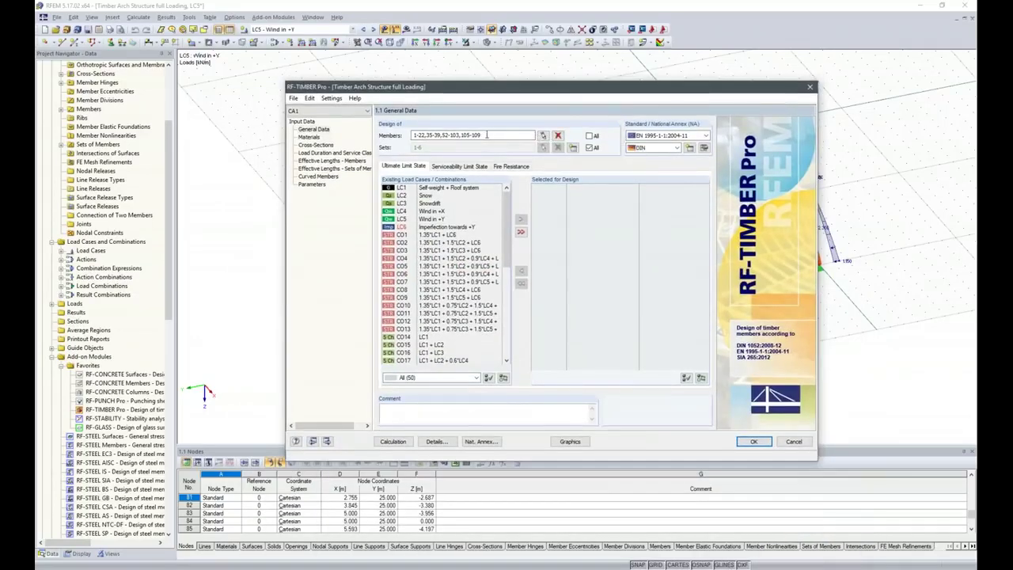
left_click(558, 135)
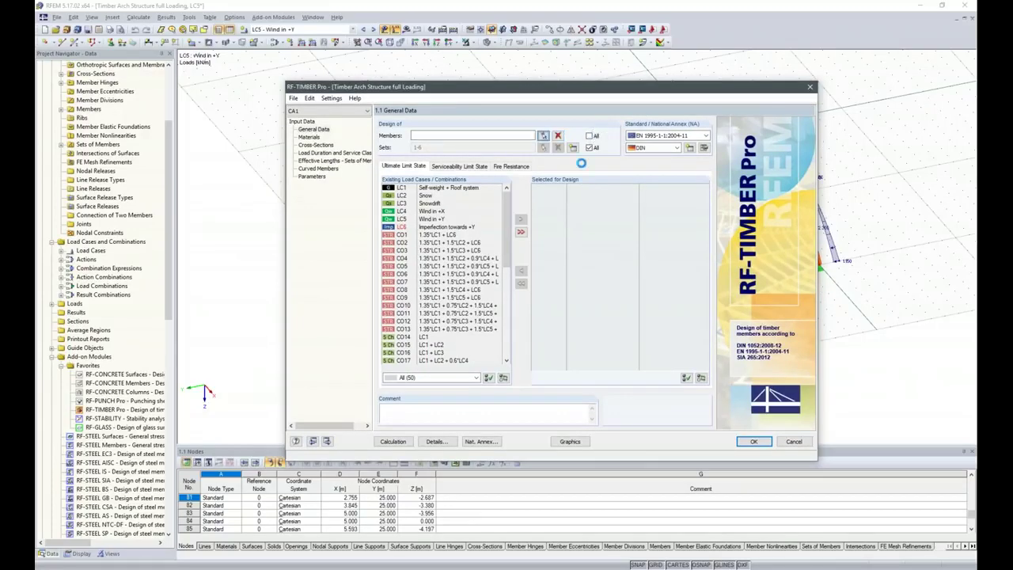
Graphically select the three vertical columns at each gable end for design, members 3, 6, 9, 87, 90 and 93.
left_click(542, 135)
middle_click_drag(550, 396, 677, 392, "ctrl")
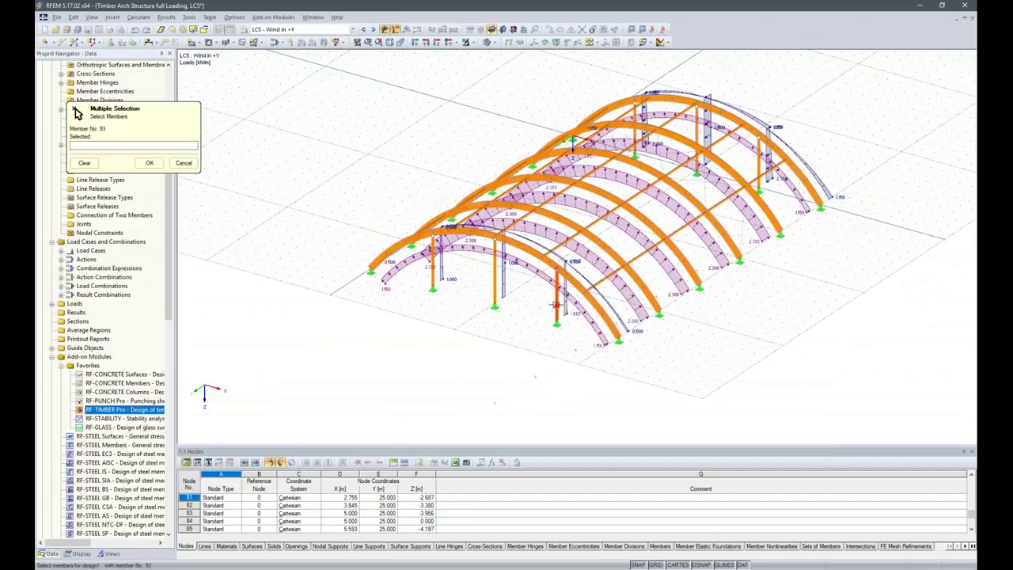
left_click(557, 295)
left_click(495, 281)
left_click(444, 273)
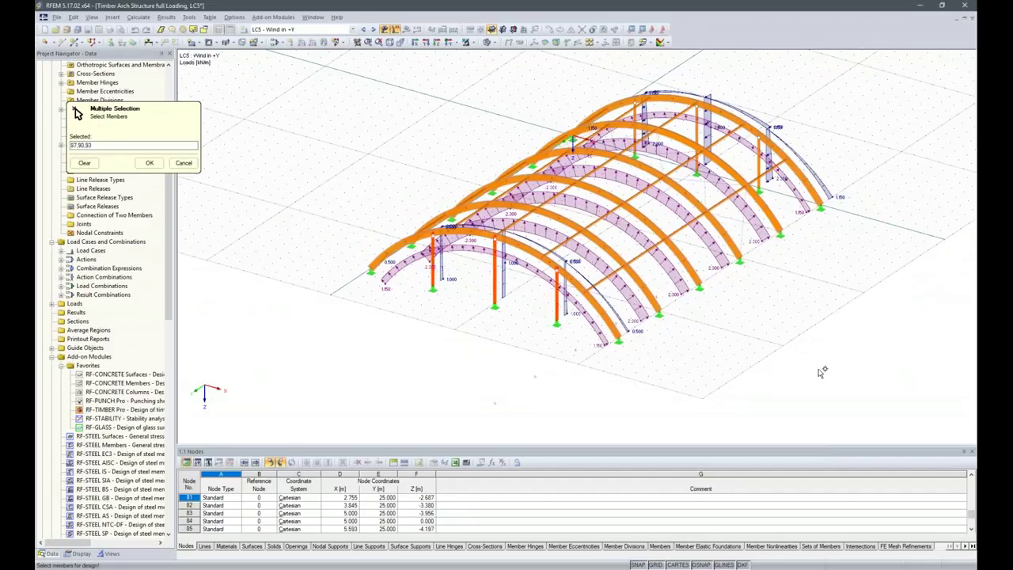
middle_click_drag(772, 370, 688, 372, "ctrl")
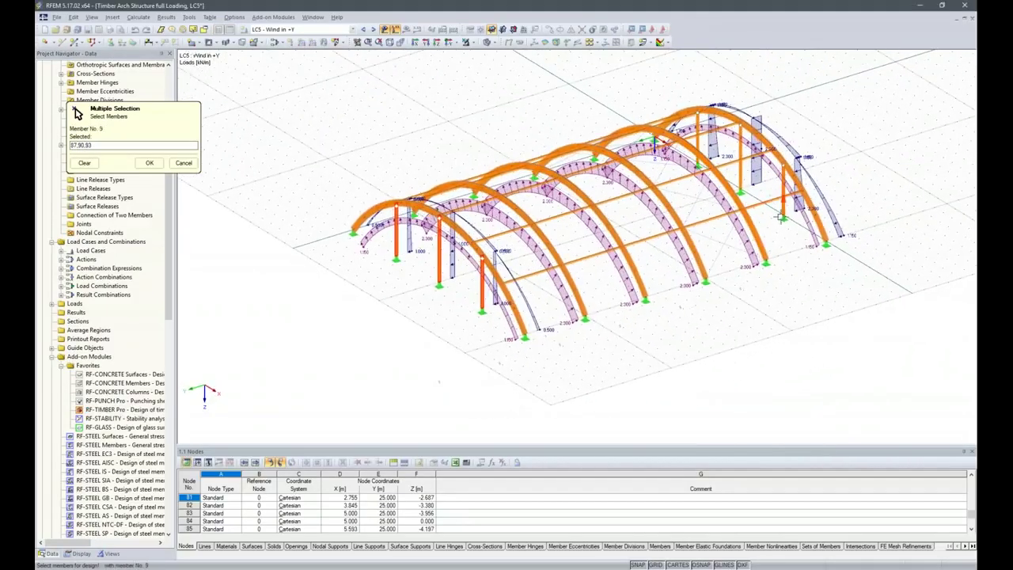
left_click(752, 182)
left_click(742, 173)
left_click(702, 140)
middle_click_drag(731, 327, 625, 328, "ctrl")
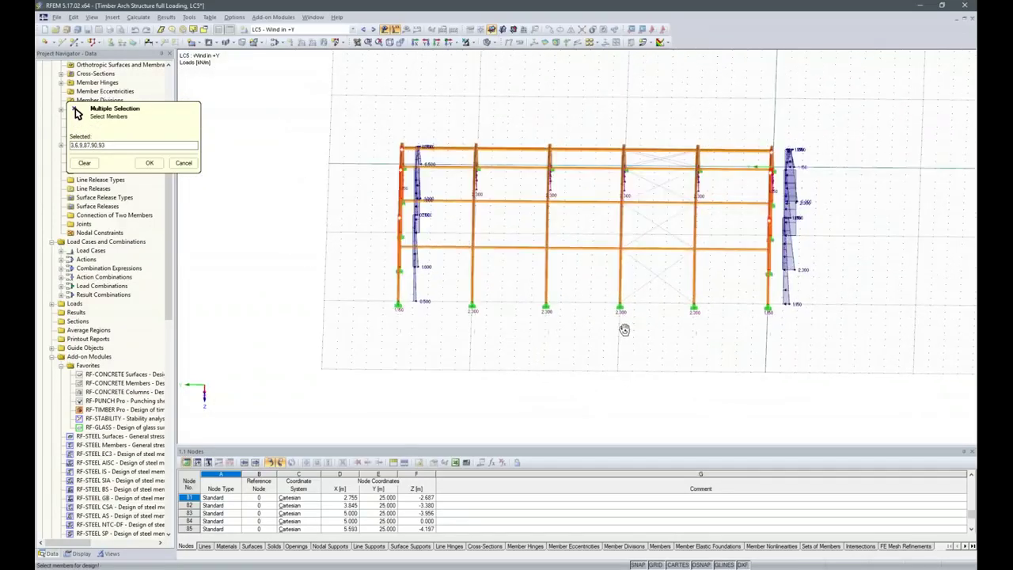
Add the purlins of all bays, members 12-16, 35-39, 58-62, 69-73 and 80-84, to the selection and accept it.
left_click(442, 145)
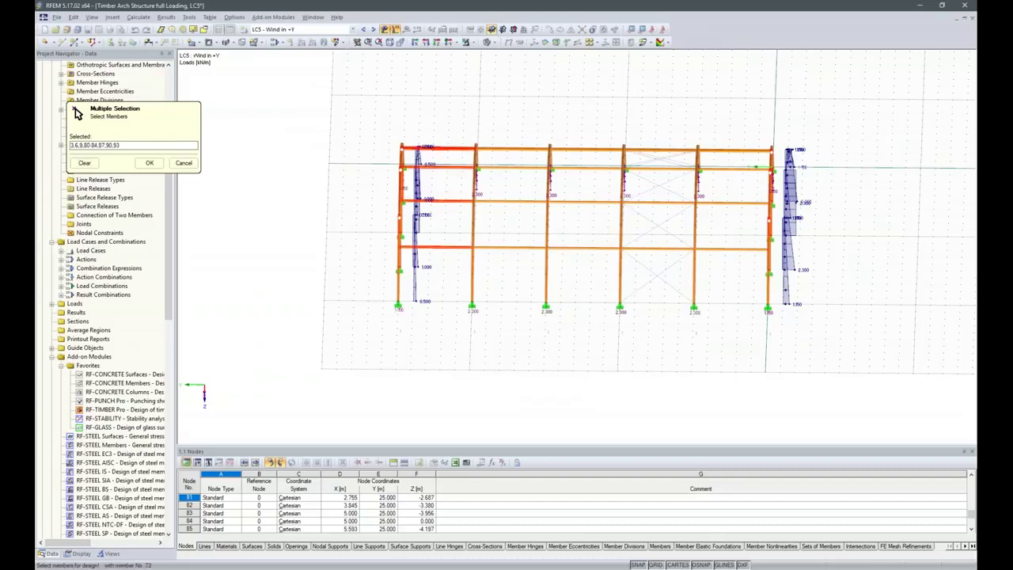
left_click(508, 147)
left_click_drag(509, 141, 505, 139)
left_click_drag(593, 284, 564, 144)
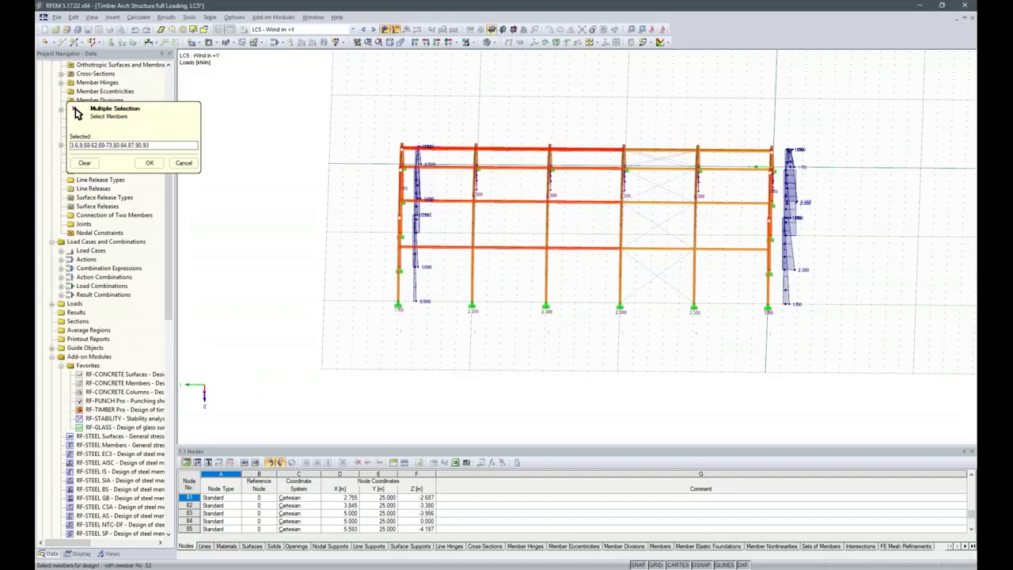
left_click(653, 203)
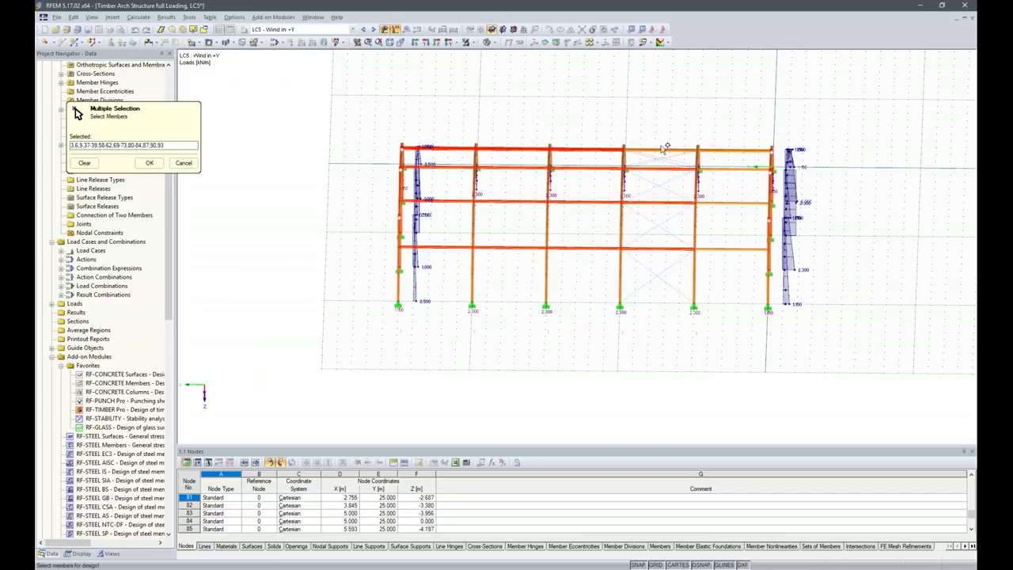
middle_click_drag(694, 163, 661, 127, "ctrl")
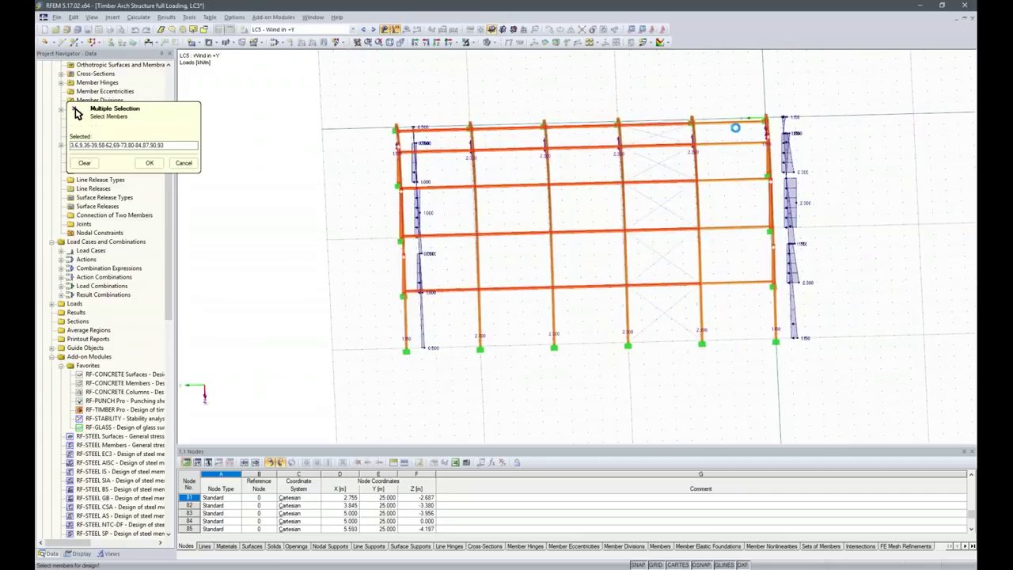
left_click_drag(753, 321, 716, 115)
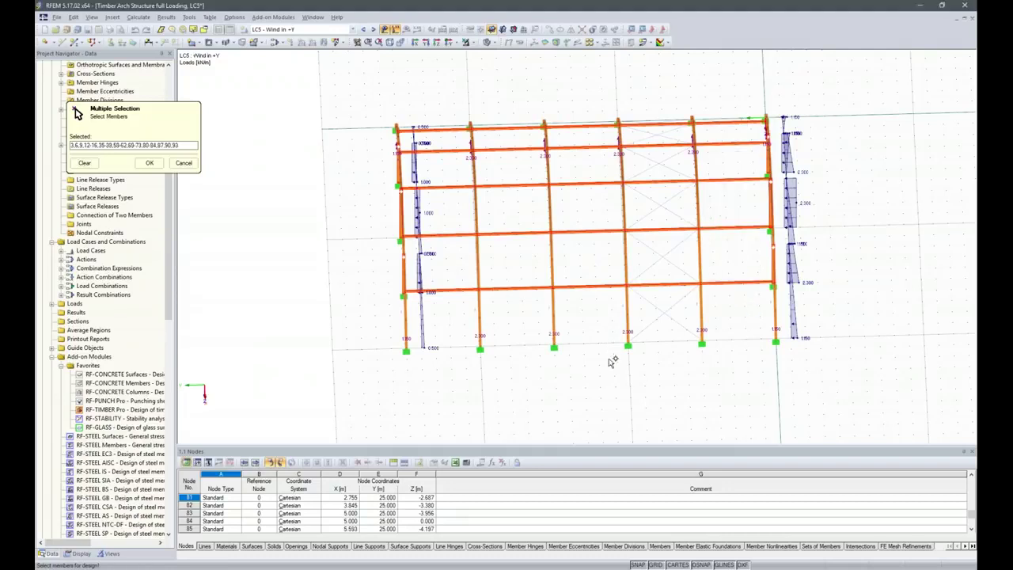
middle_click_drag(717, 388, 693, 291, "ctrl")
left_click(150, 164)
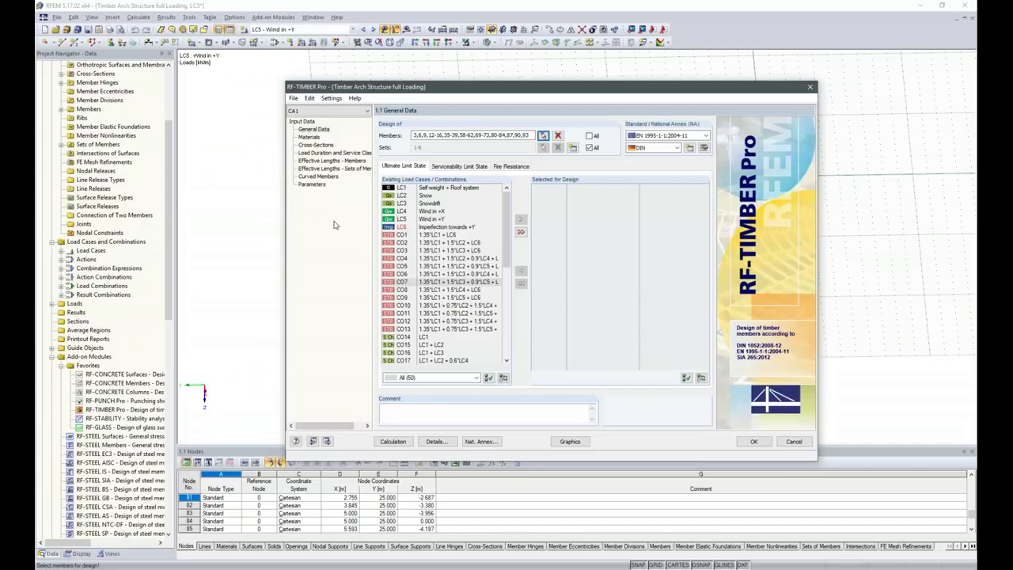
In the DIN national annex settings, activate the strength increase according to 3.3(3) for glulam with h < 600 mm, and accept.
left_click(414, 164)
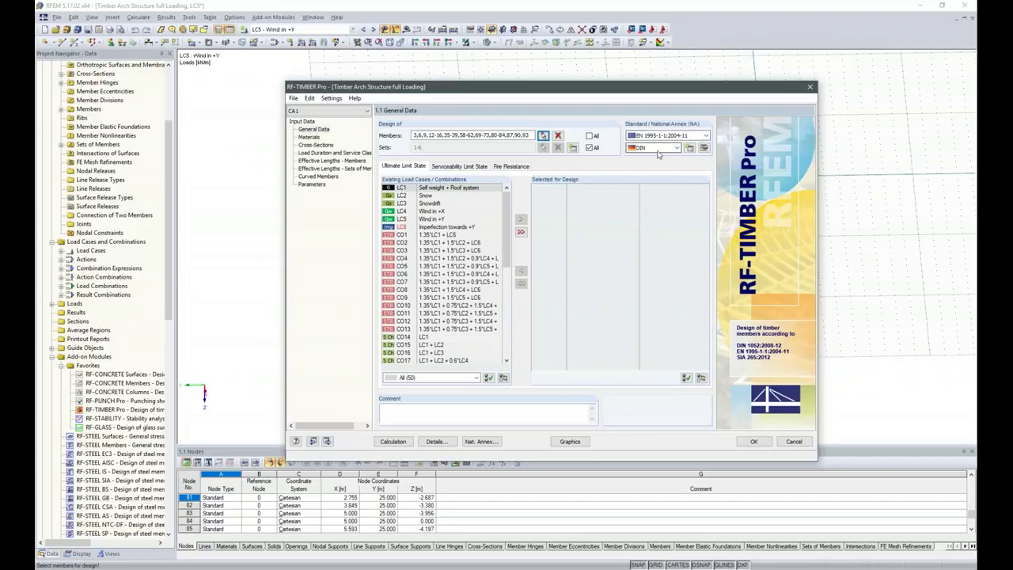
left_click(705, 149)
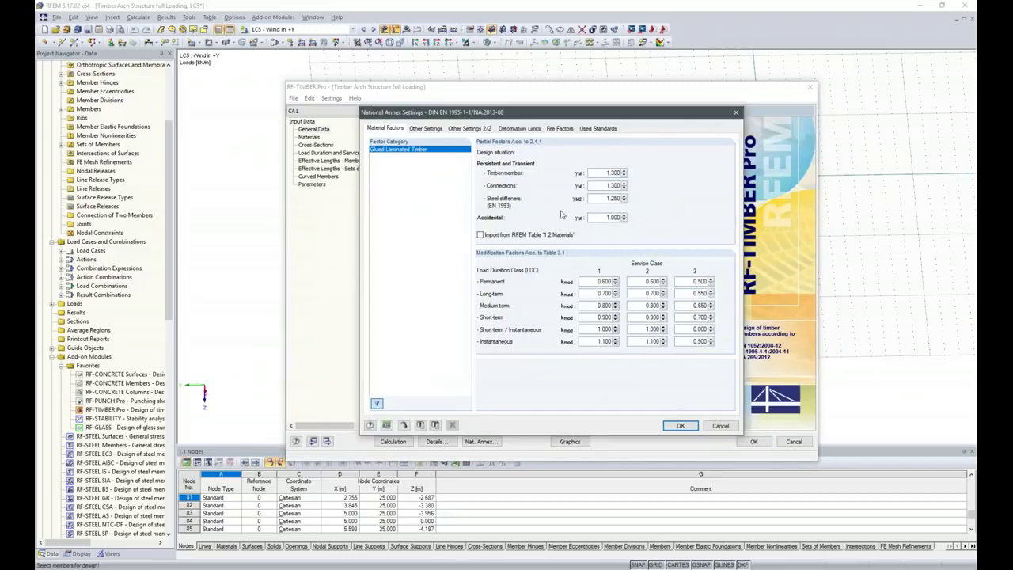
left_click(449, 130)
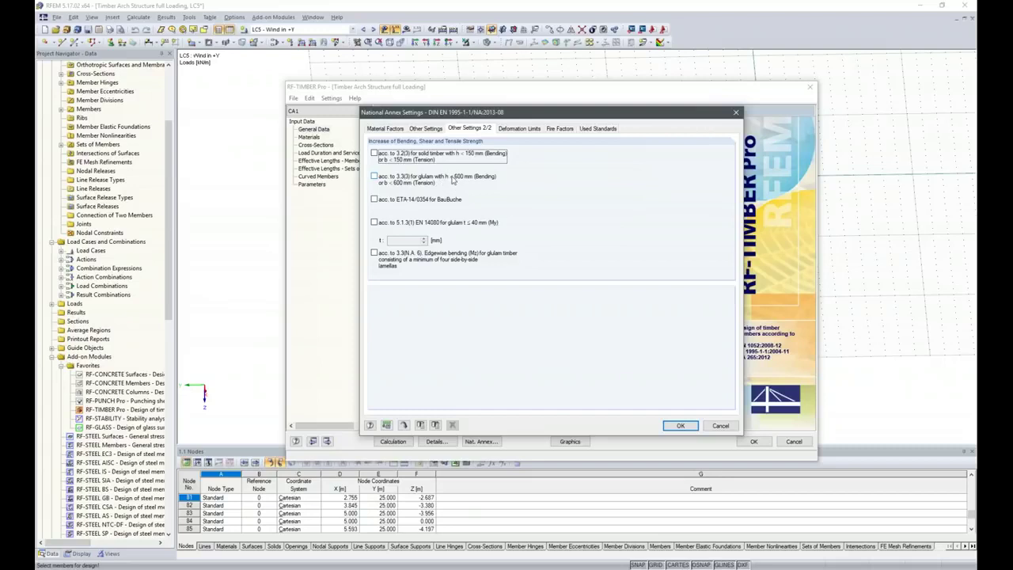
left_click(376, 178)
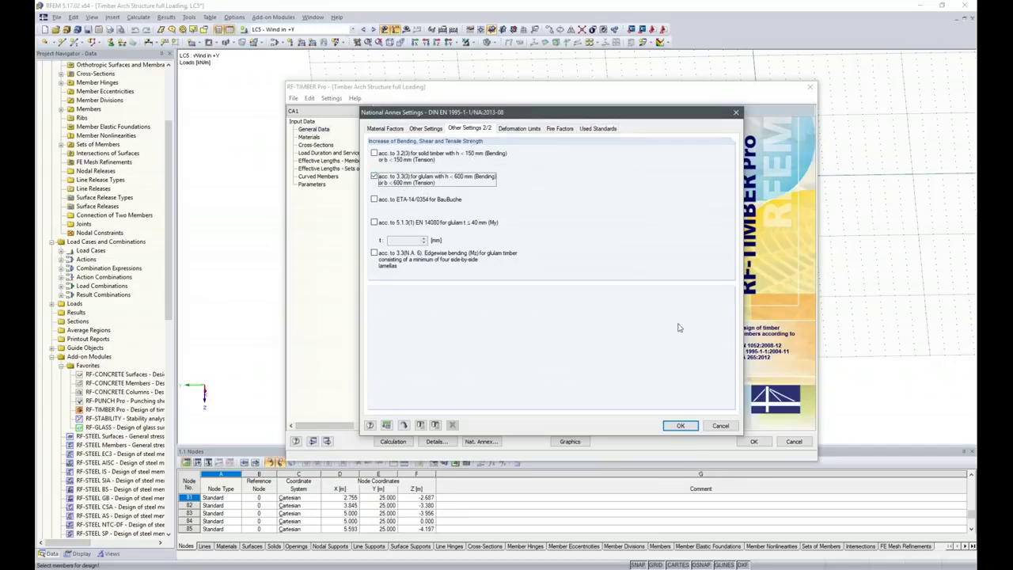
left_click(685, 426)
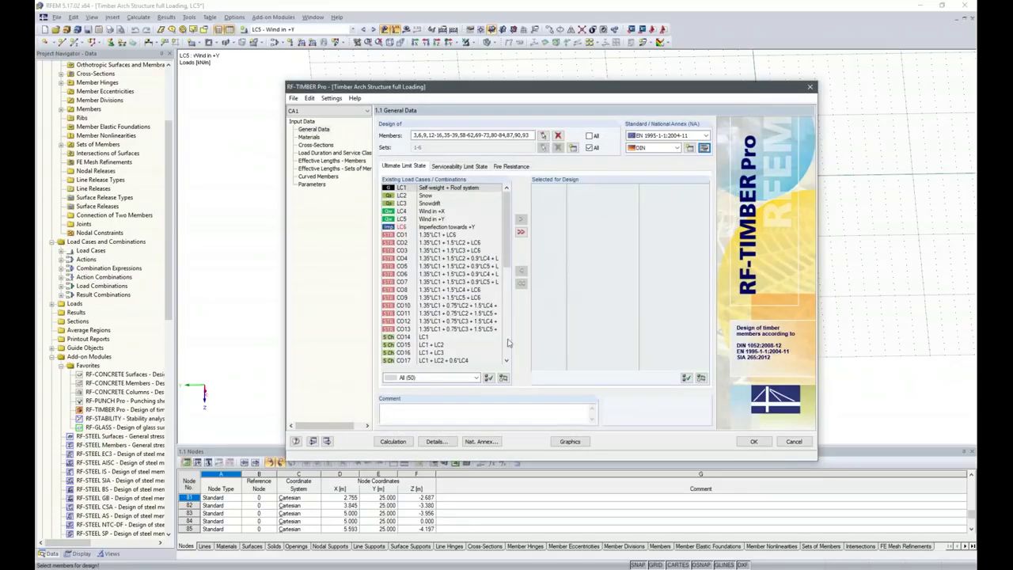
In the design details, set the stability check to stress/stability analysis according to second order theory, and accept after reviewing the other settings.
left_click(436, 442)
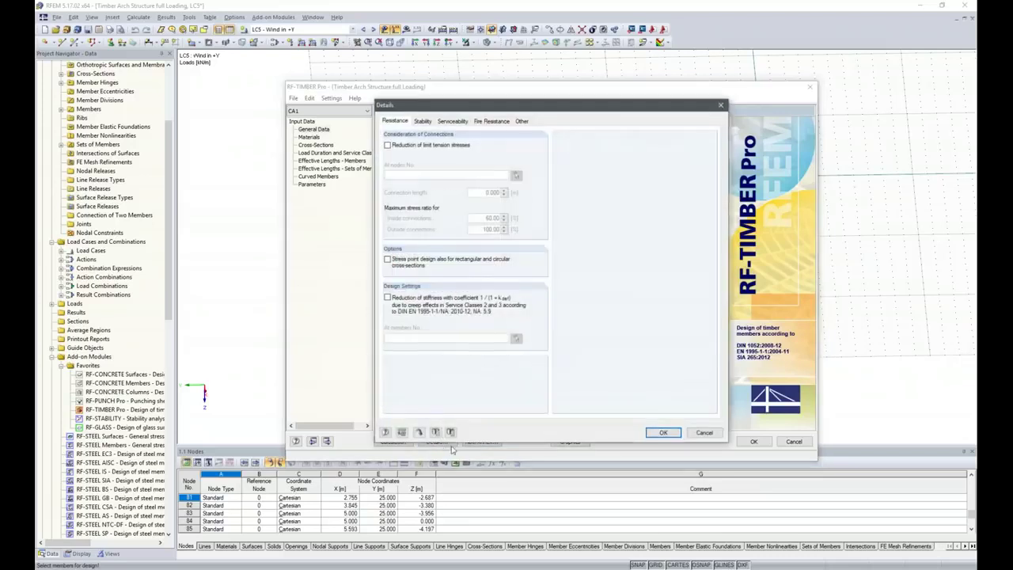
left_click(457, 122)
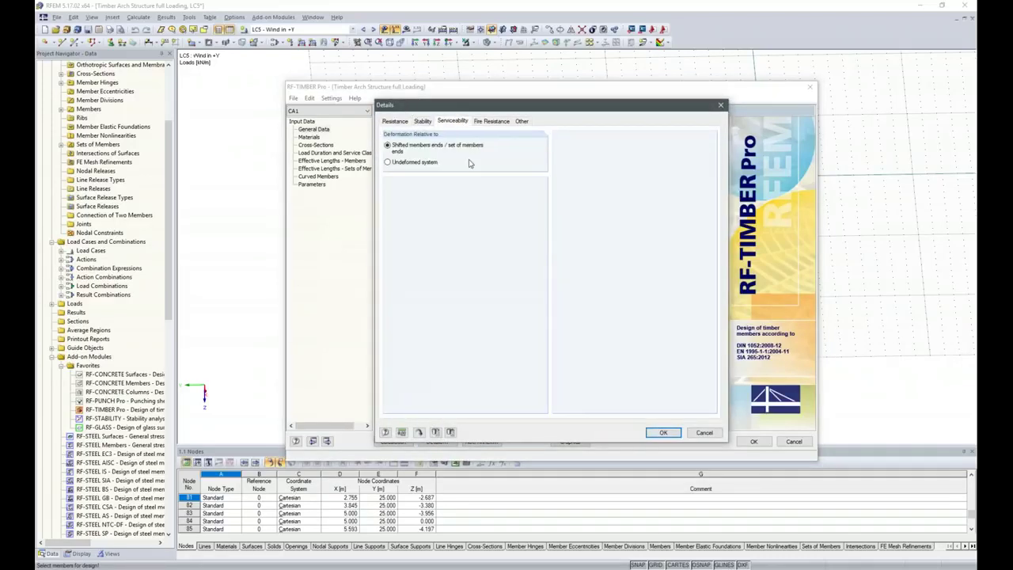
left_click(422, 121)
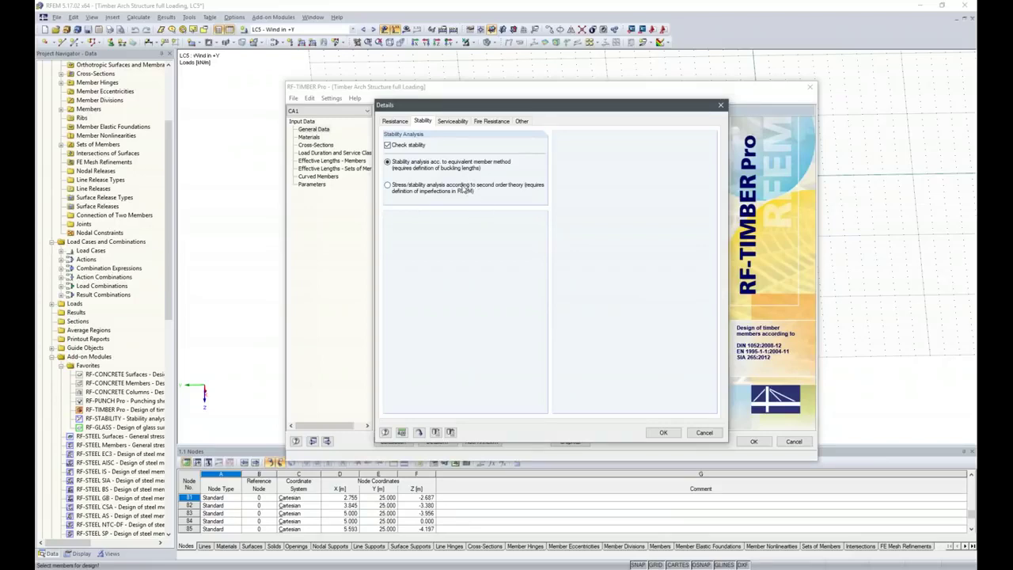
left_click(387, 184)
left_click(520, 122)
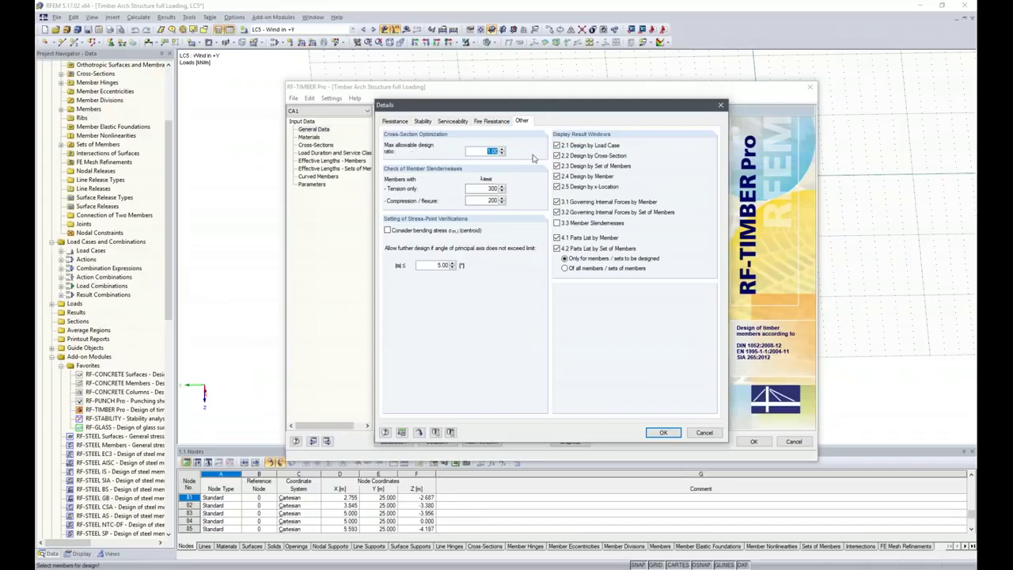
key("BackSpace")
left_click(663, 432)
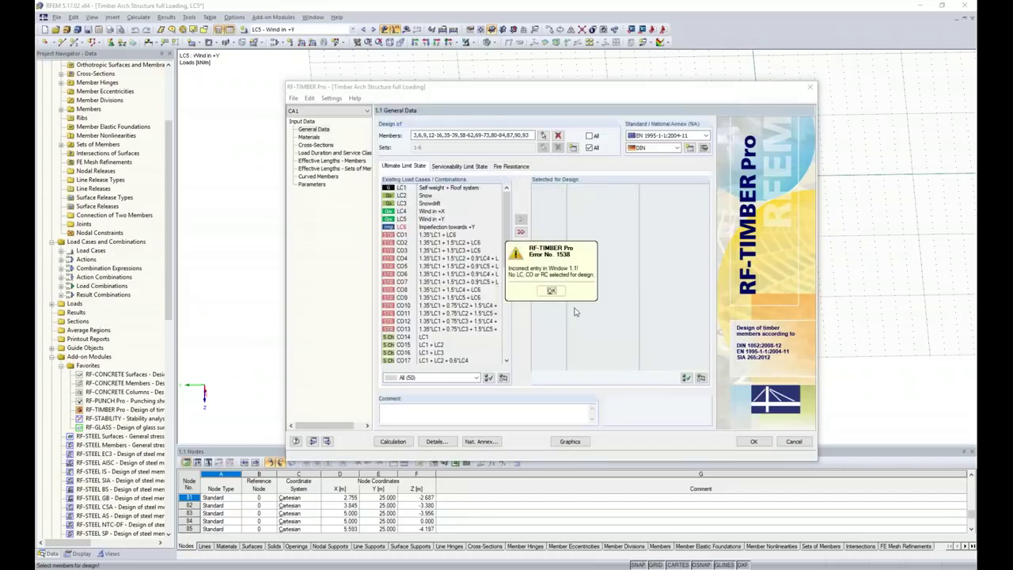
Select result combination RC1, ULS (STR/GEO) - Permanent / transient, for the ultimate limit state design.
left_click(551, 290)
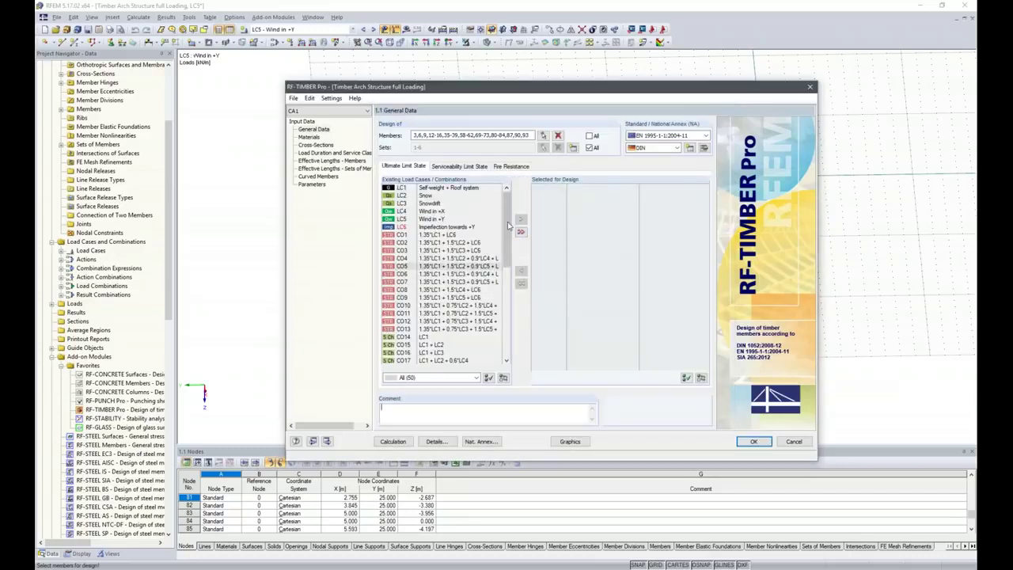
scroll(509, 225, "down", 9)
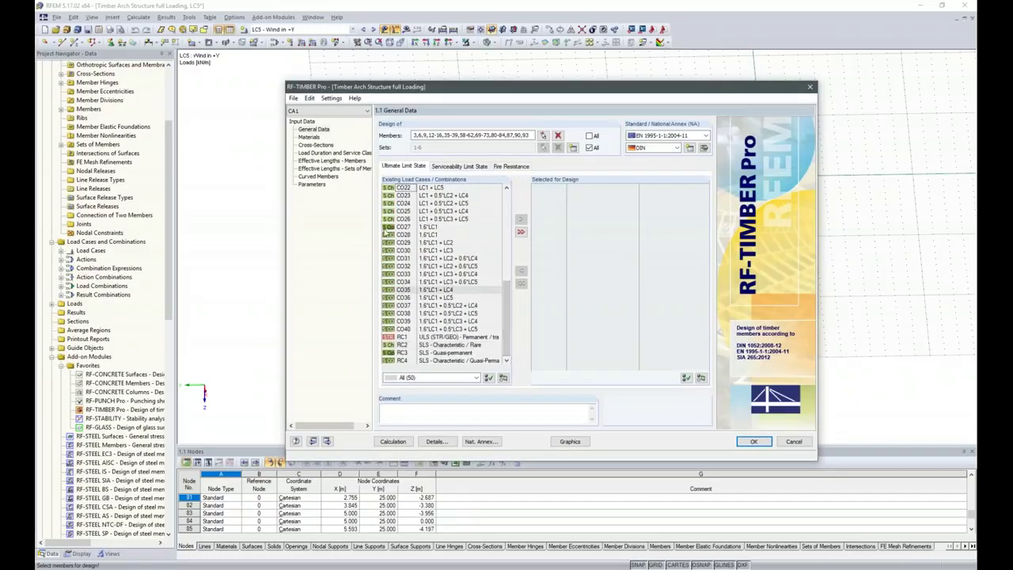
double_click(406, 339)
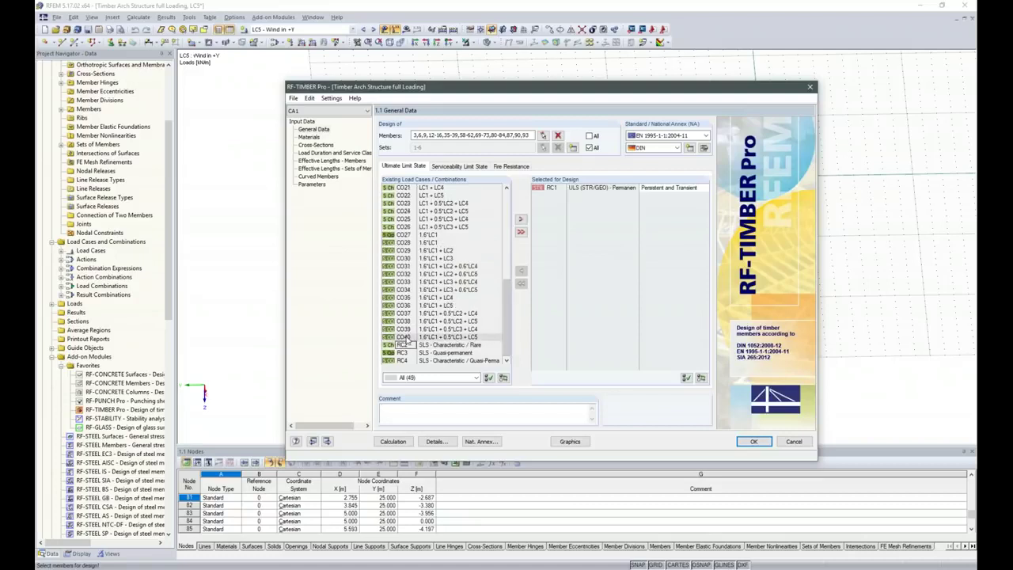
Select result combinations RC2, RC3 and RC4 for the serviceability limit state design.
left_click(459, 167)
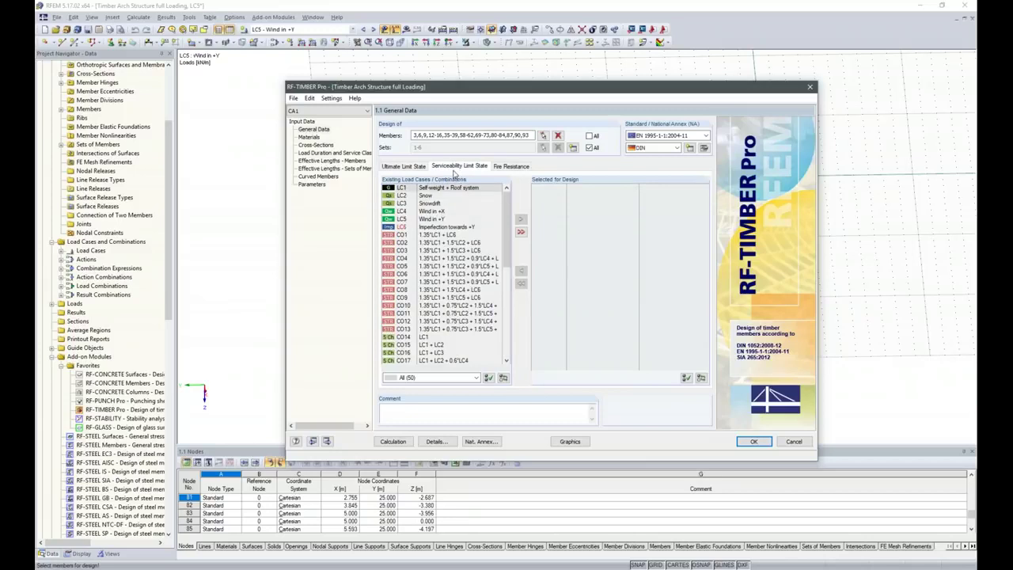
scroll(511, 229, "down", 9)
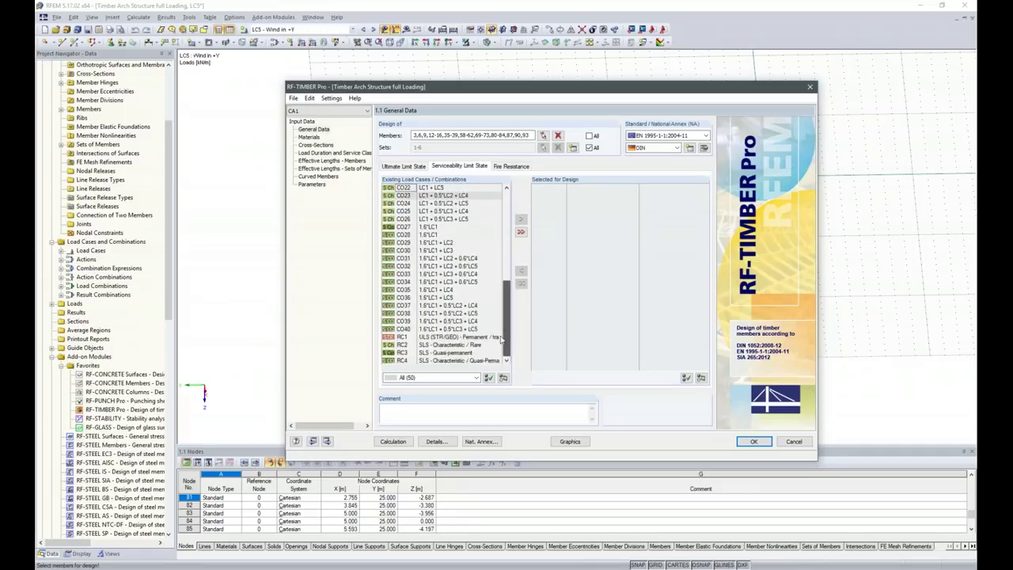
left_click_drag(439, 345, 439, 361)
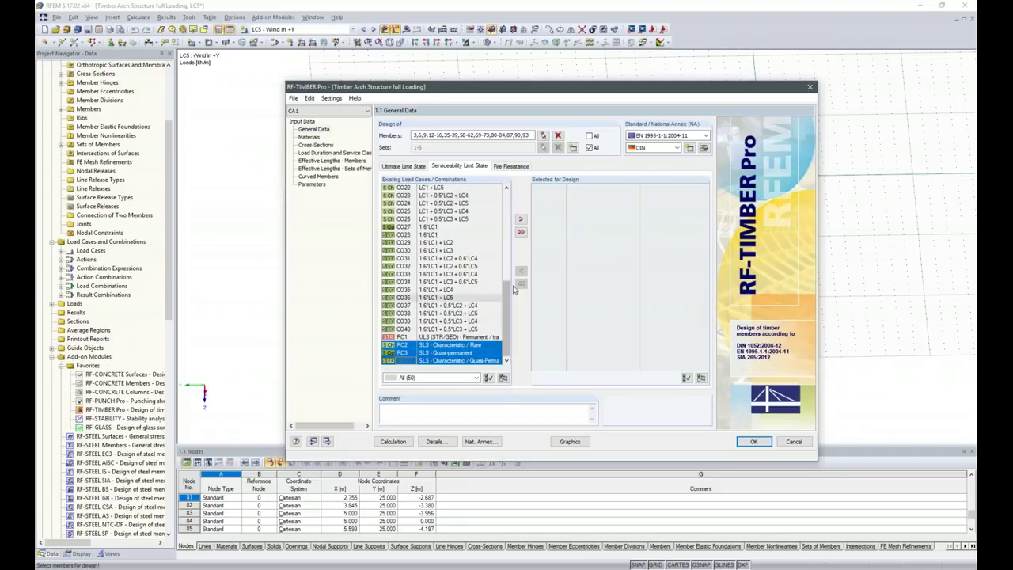
left_click(521, 219)
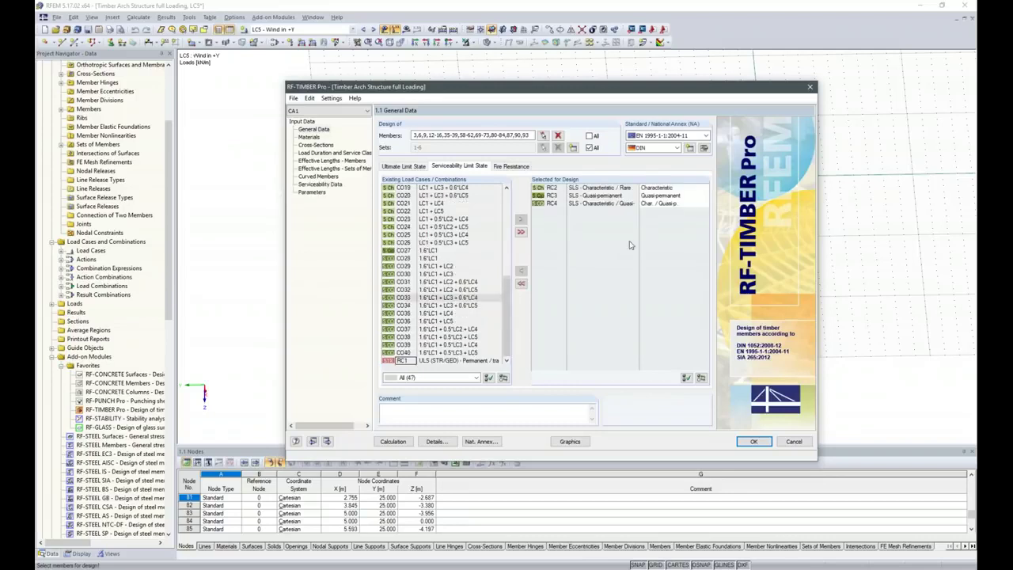
Review the materials and activate optimization for cross-section 1, T-Rectangle 140/440.
left_click(309, 137)
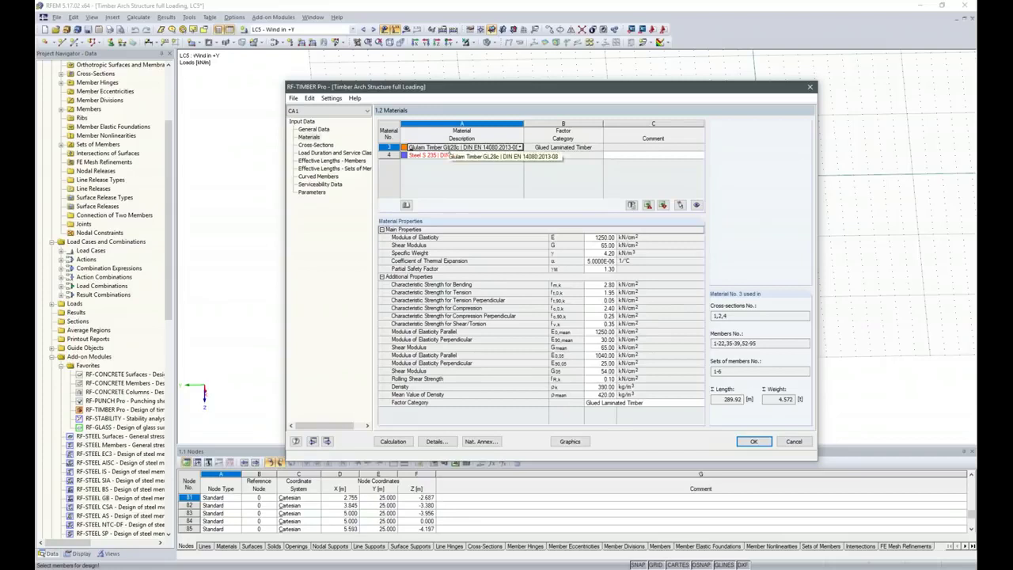
left_click(315, 147)
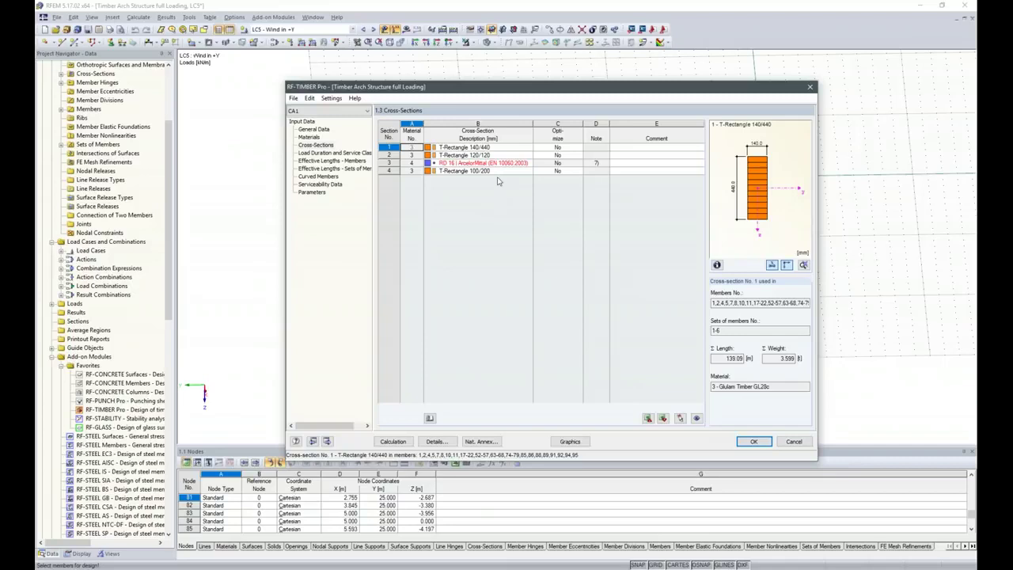
left_click(488, 147)
left_click(489, 147)
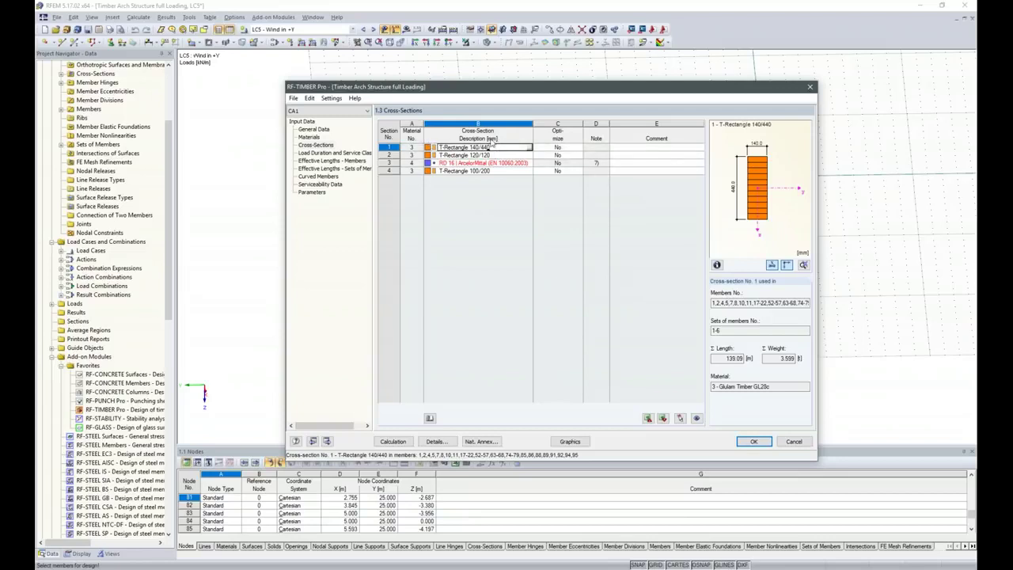
left_click(561, 147)
left_click(579, 147)
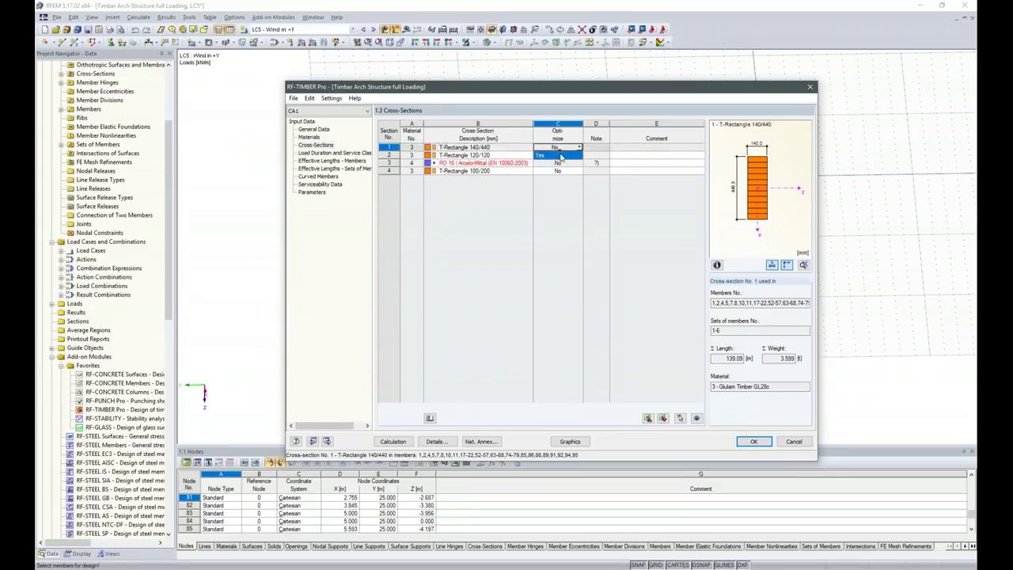
left_click(561, 156)
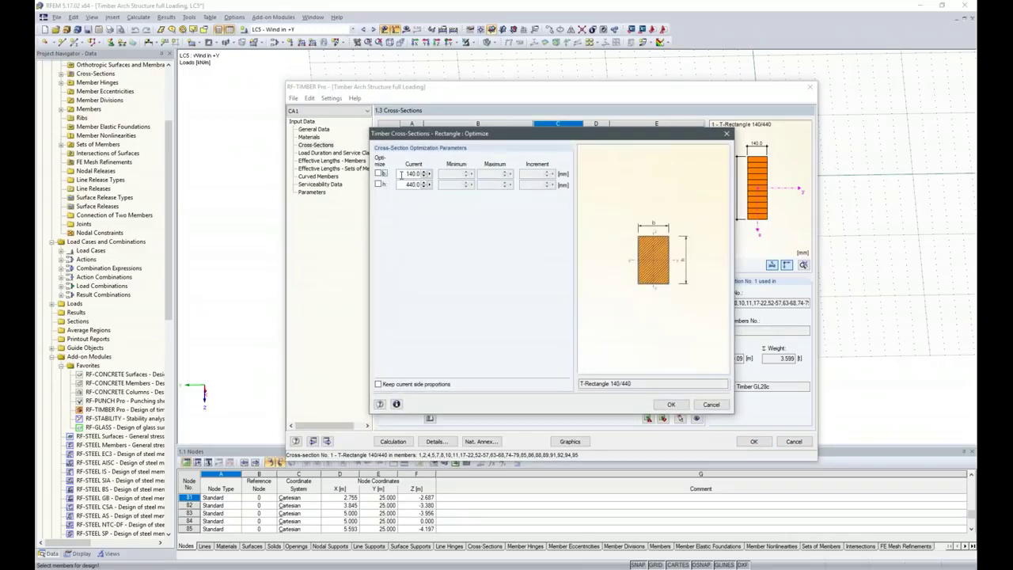
Optimize both width b and height h of T-Rectangle 140/440 with a minimum of 120 mm and an increment of 20 mm each, and accept.
left_click(380, 174)
left_click(379, 183)
double_click(452, 174)
type("120")
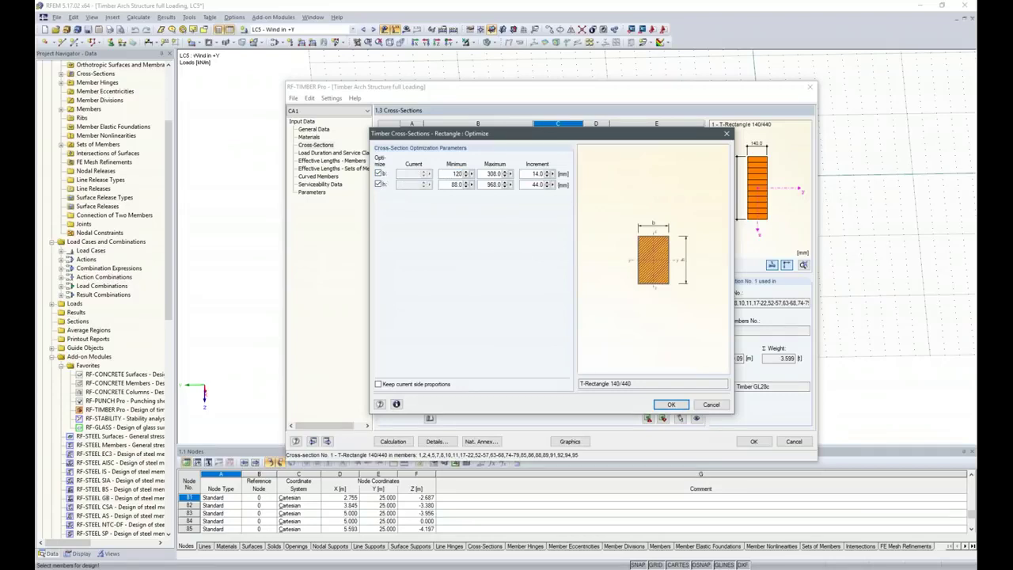
key("Tab")
key("Tab")
type("20")
key("Tab")
type("120")
key("Tab")
key("Tab")
type("20")
left_click(671, 404)
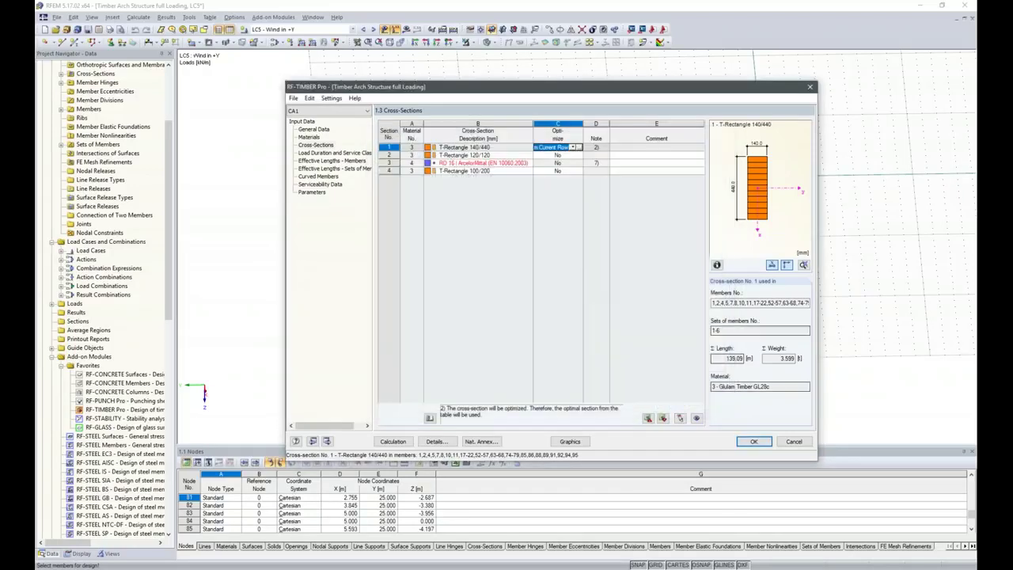
Activate optimization for cross-section 4, T-Rectangle 100/200, varying only the height h within the proposed limits, and accept.
left_click(559, 170)
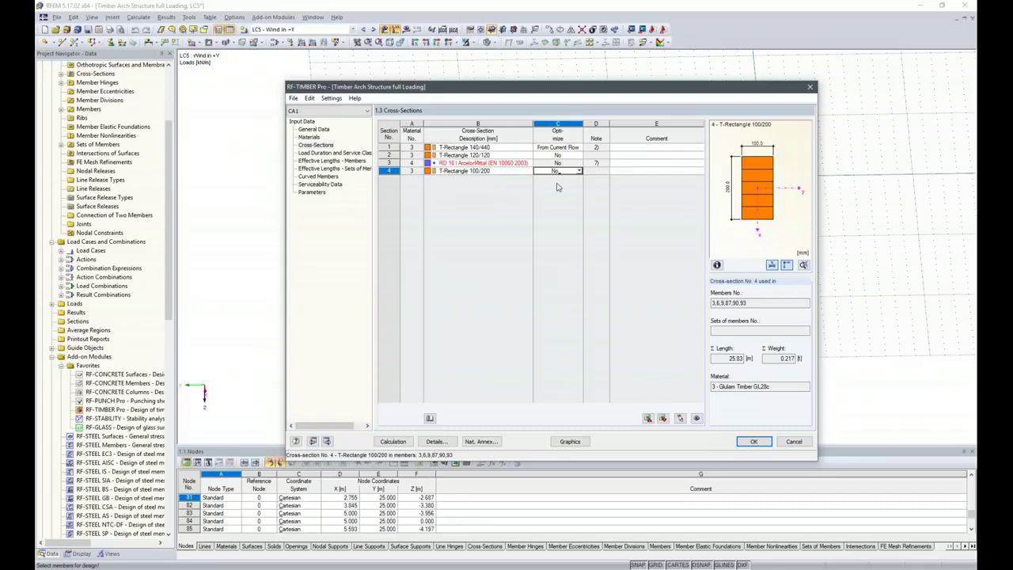
left_click(580, 171)
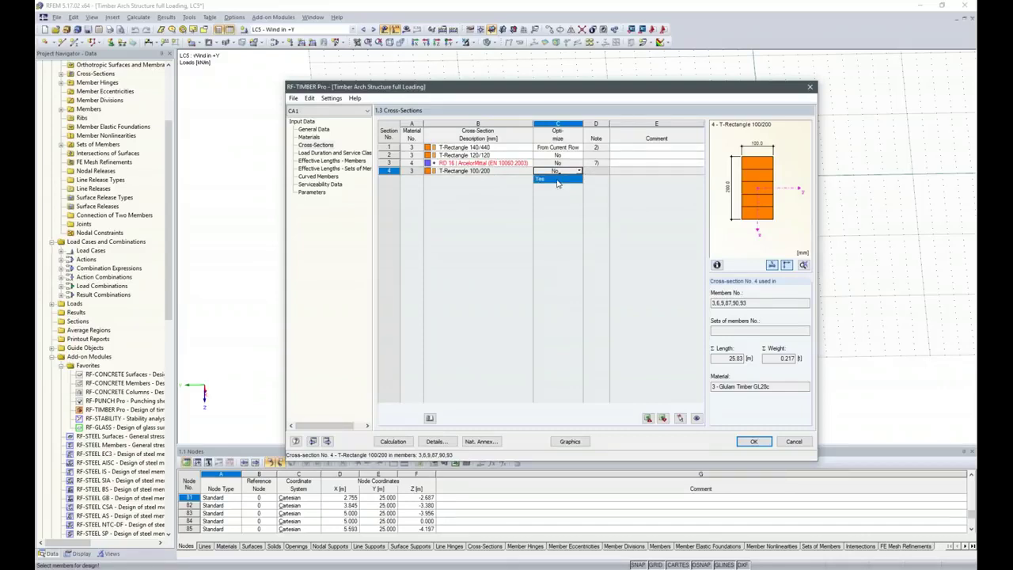
left_click(557, 180)
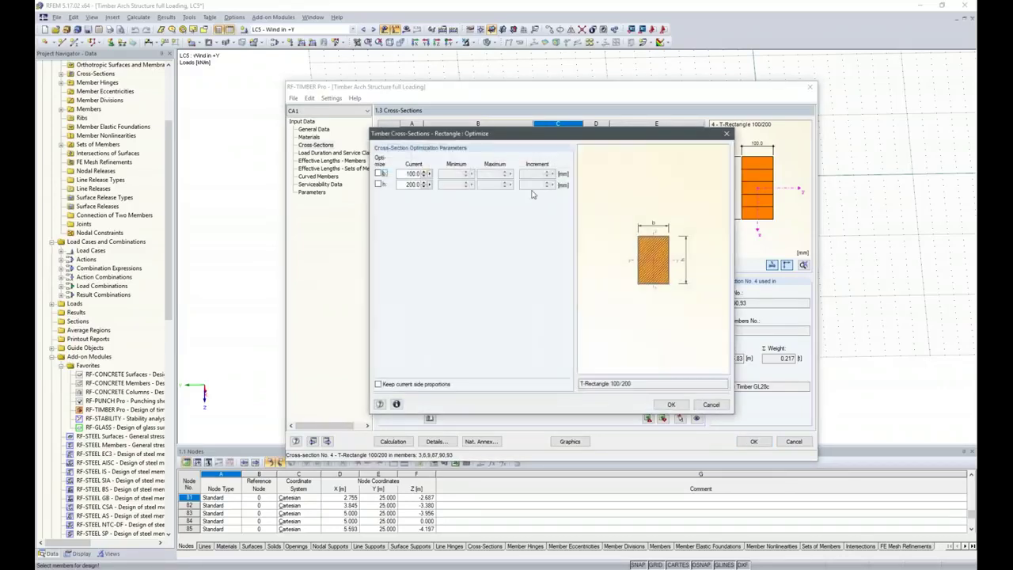
left_click(377, 184)
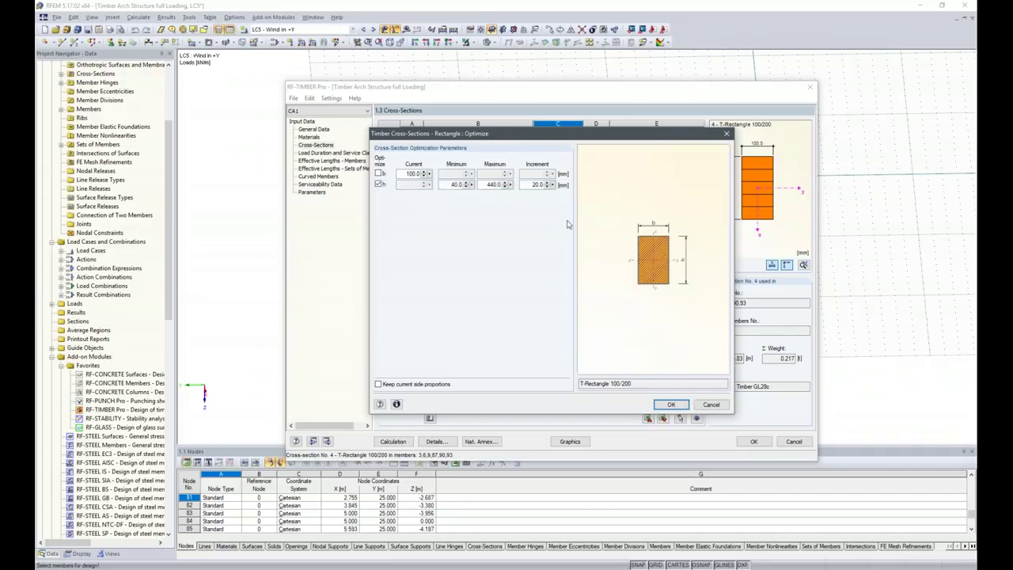
left_click(670, 405)
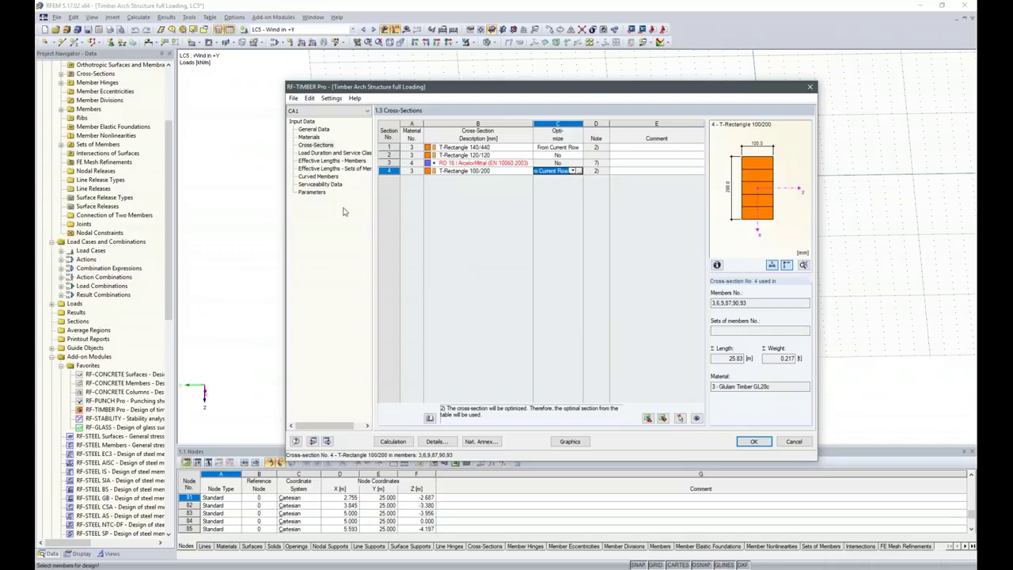
Examine the load duration and service class, the effective lengths of members and sets, and the curved members against the arch model.
left_click(323, 153)
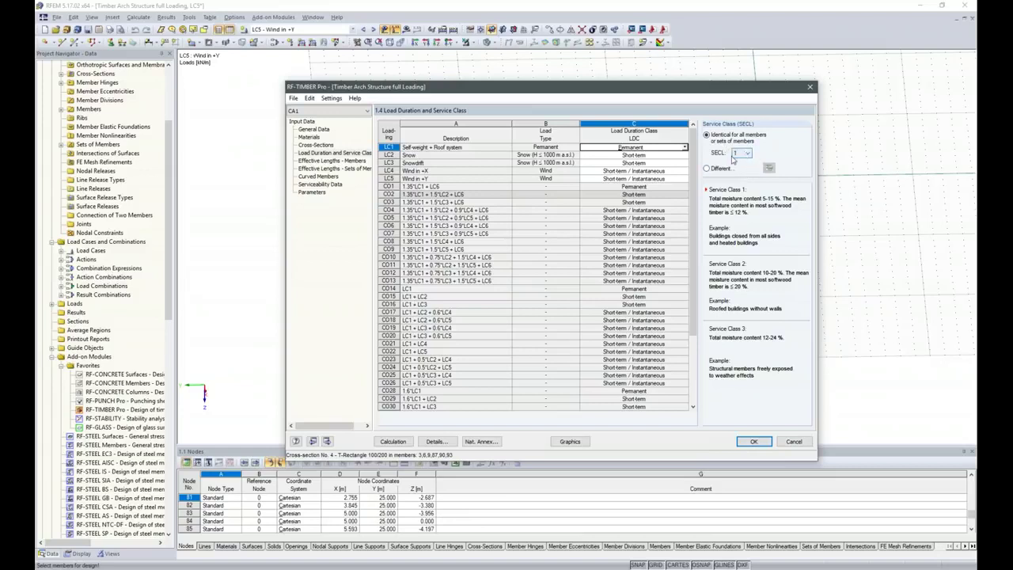
left_click(330, 162)
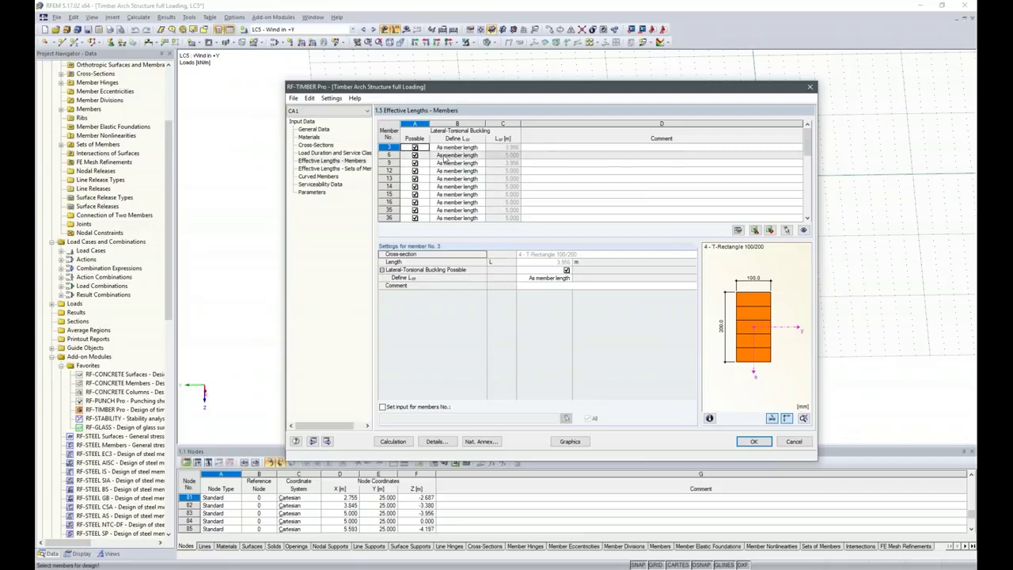
left_click_drag(504, 89, 534, 59)
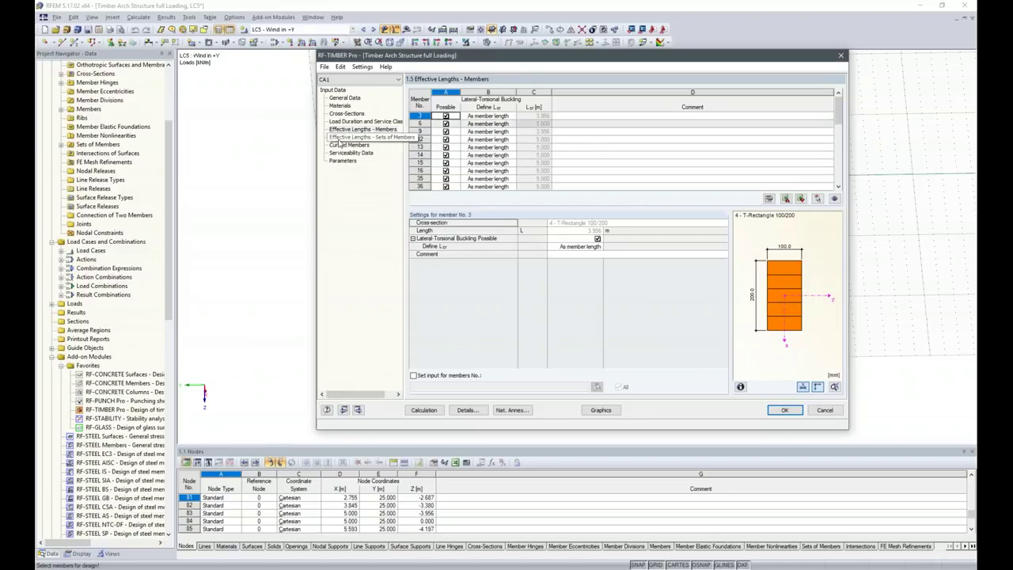
left_click(340, 137)
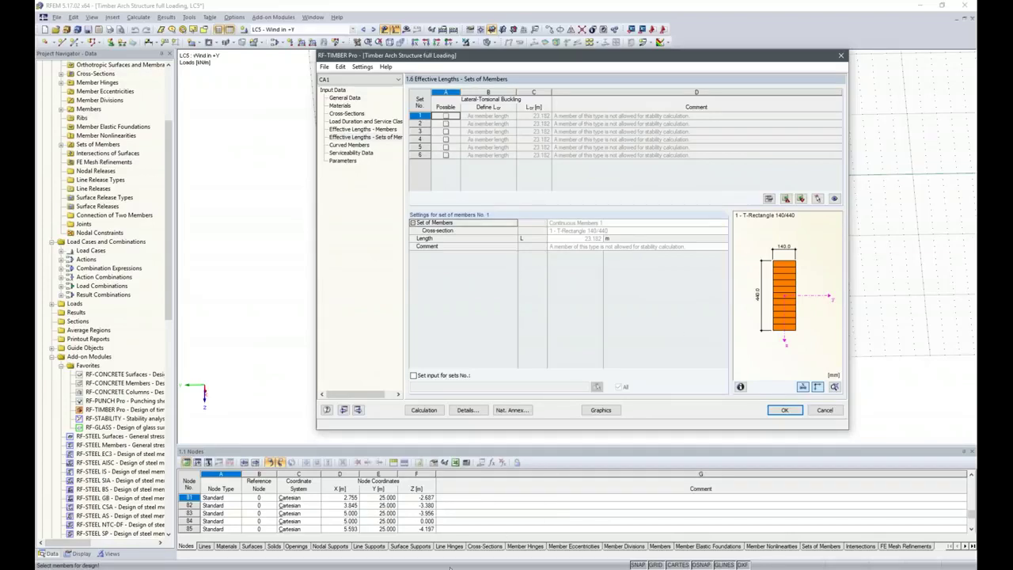
mouse_move(449, 567)
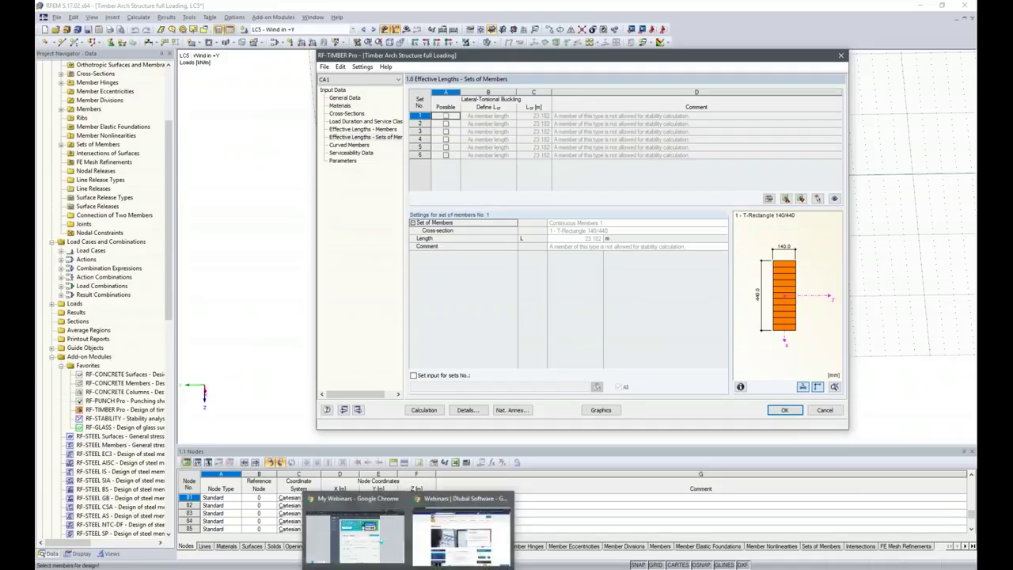
left_click(452, 538)
right_click(514, 45)
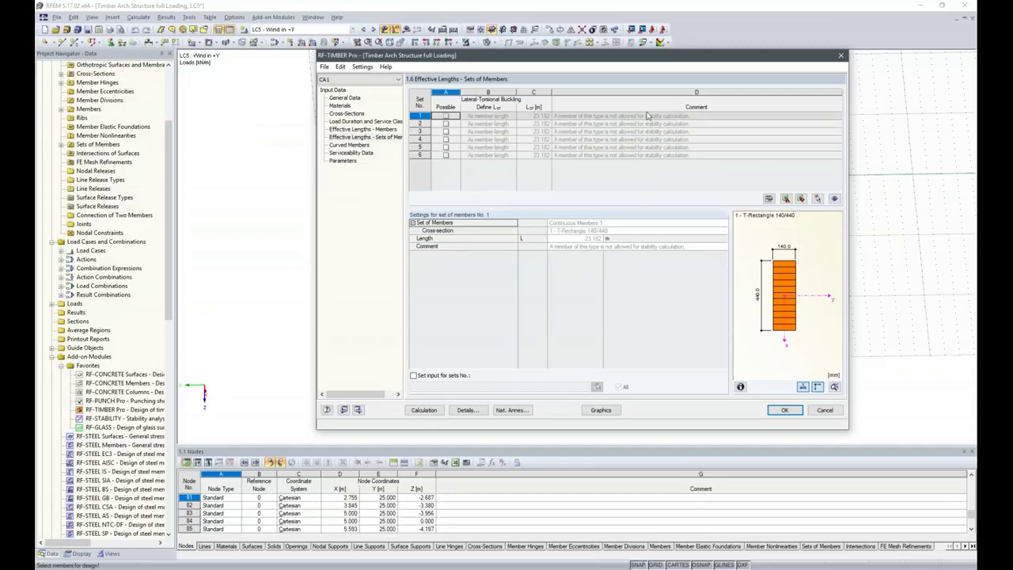
left_click(352, 148)
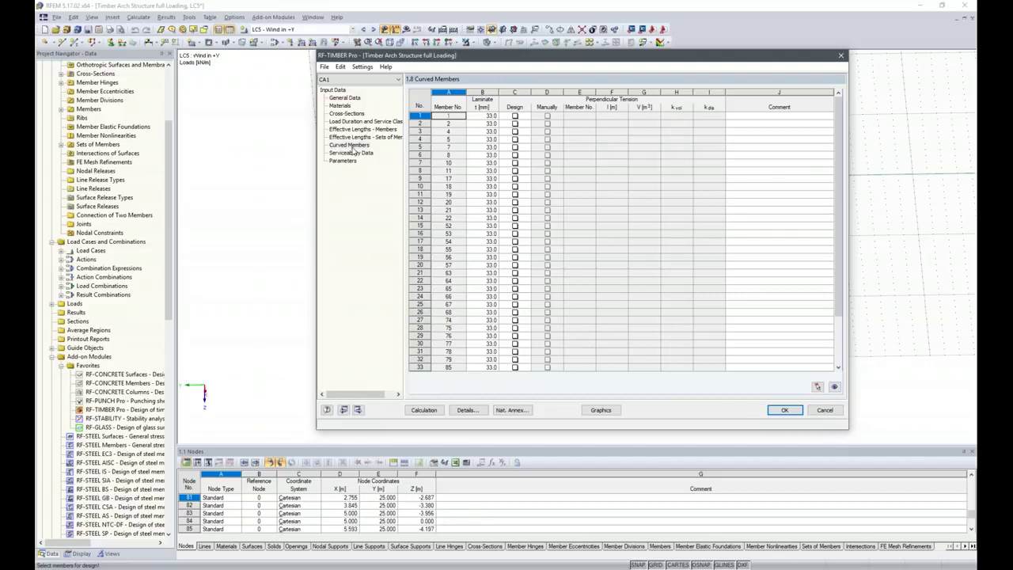
left_click_drag(568, 56, 418, 346)
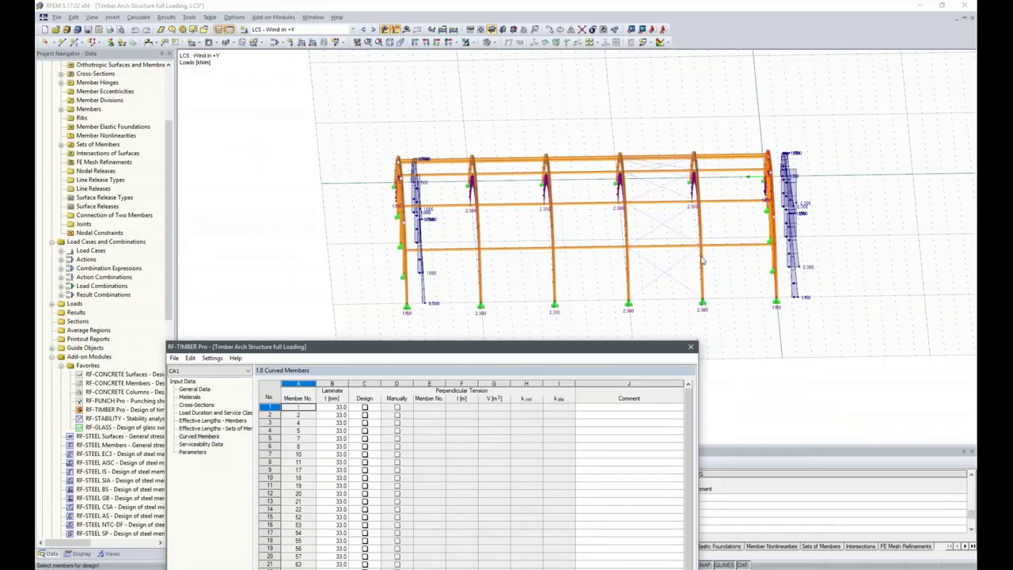
left_click_drag(579, 349, 695, 46)
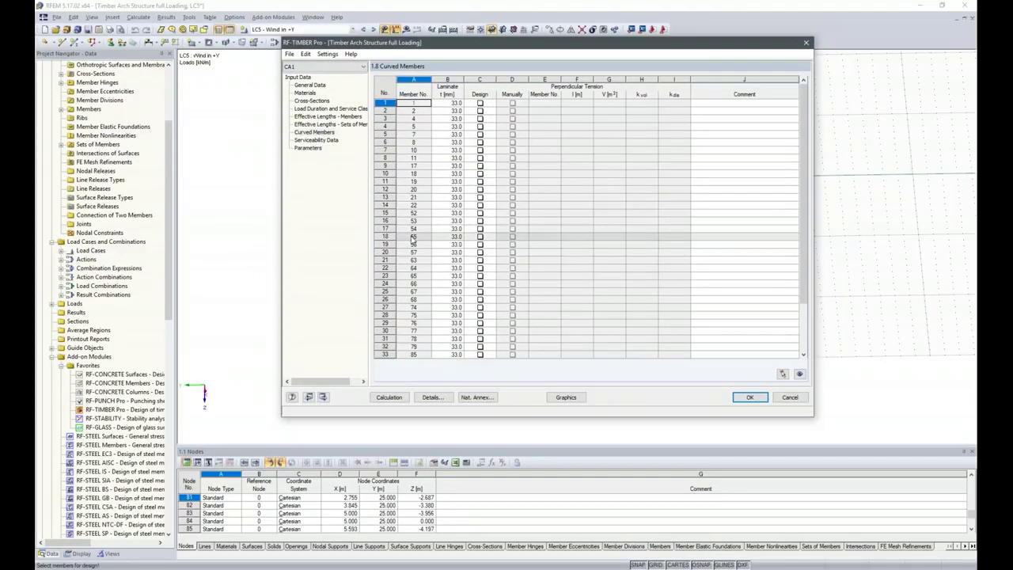
Add a serviceability data entry that refers to Set of Members number 1.
left_click(312, 140)
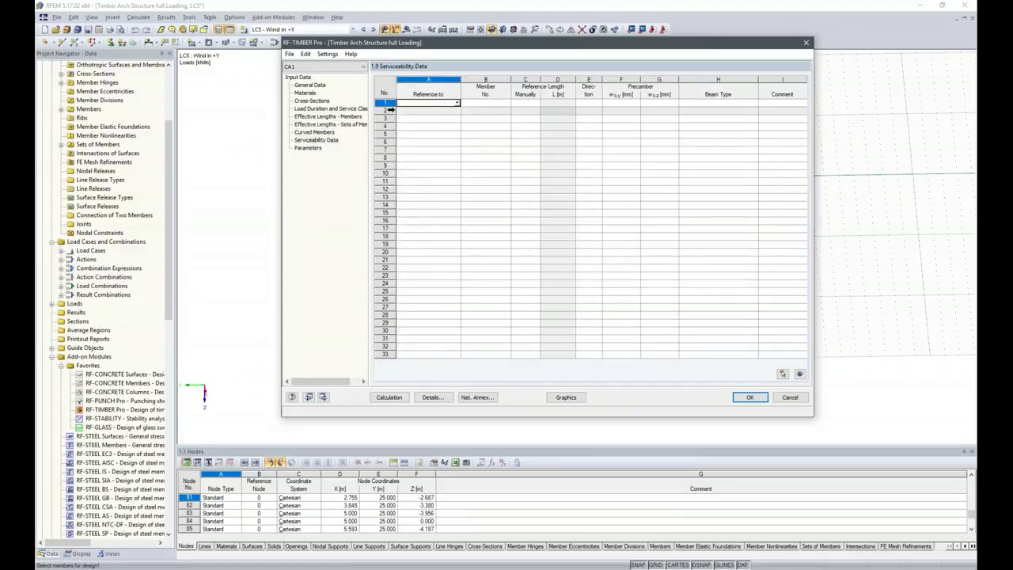
left_click(457, 104)
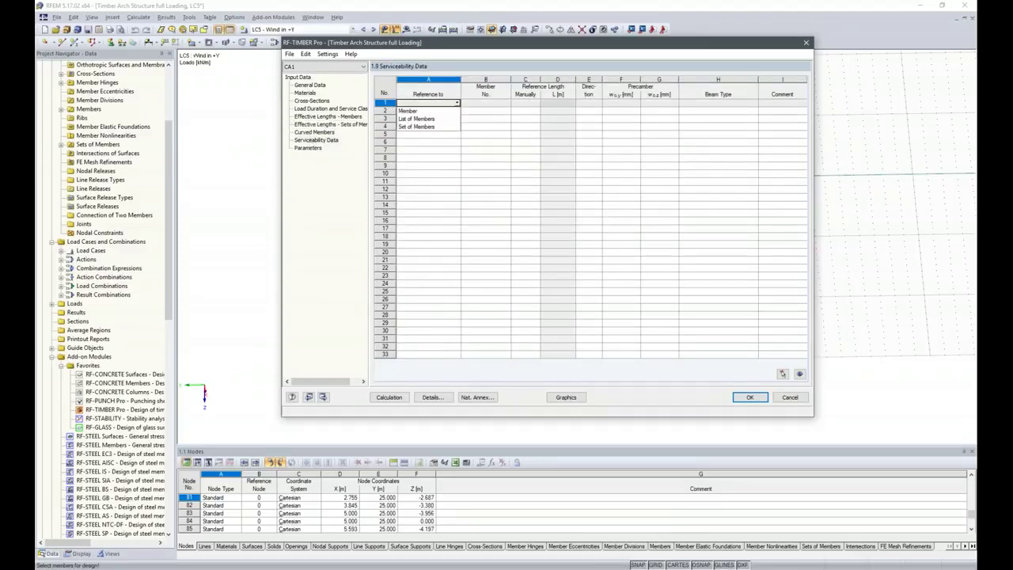
left_click(437, 128)
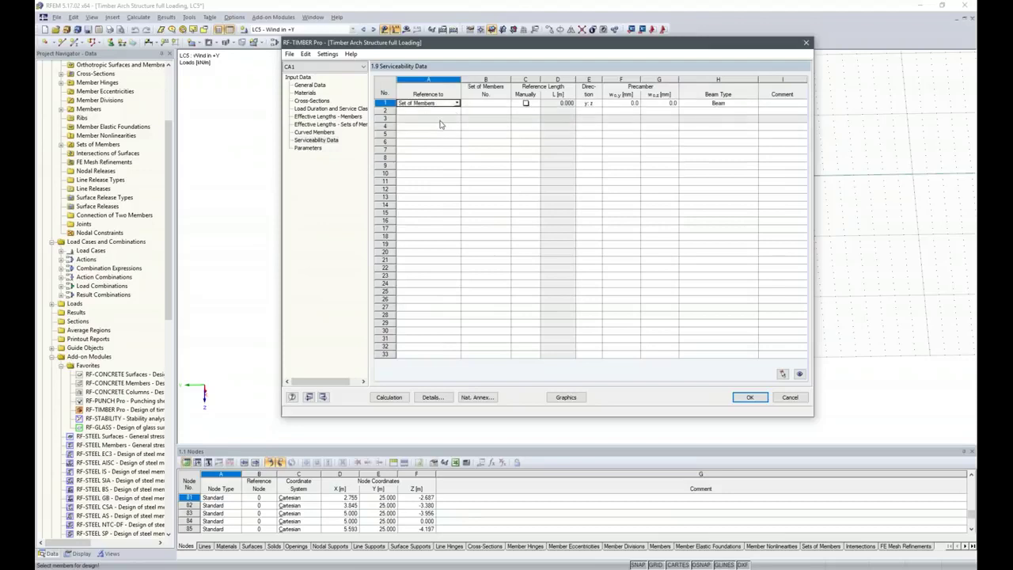
left_click(475, 103)
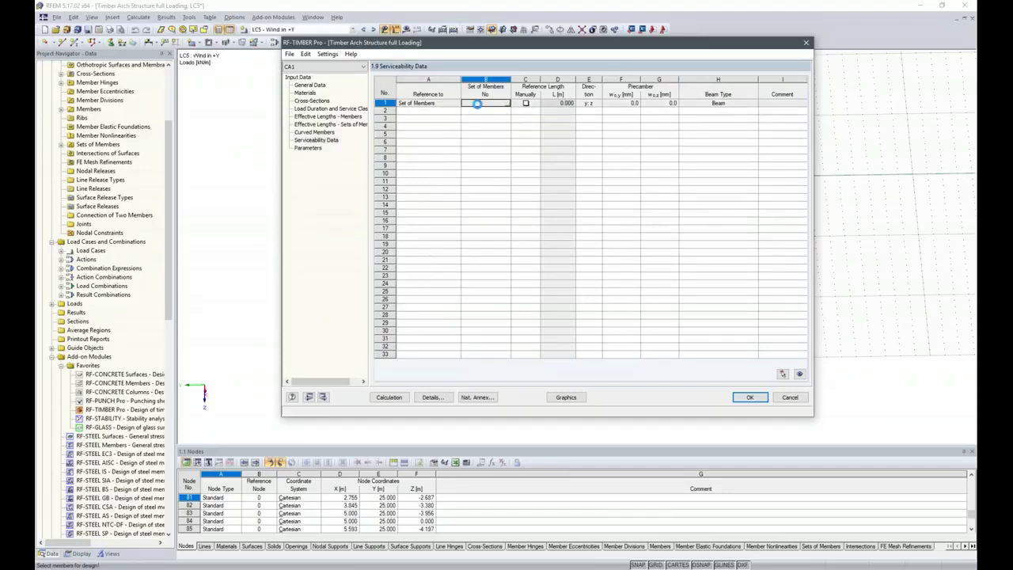
type("1-6")
left_click(525, 133)
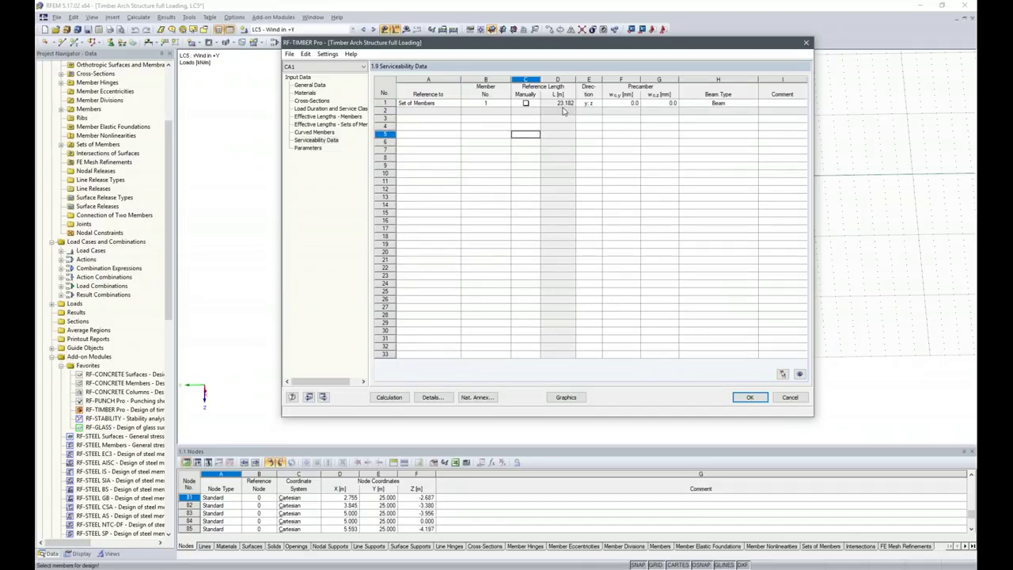
Choose Shear Force Reduction as the reduction type of the first entry in the design parameters.
left_click(311, 148)
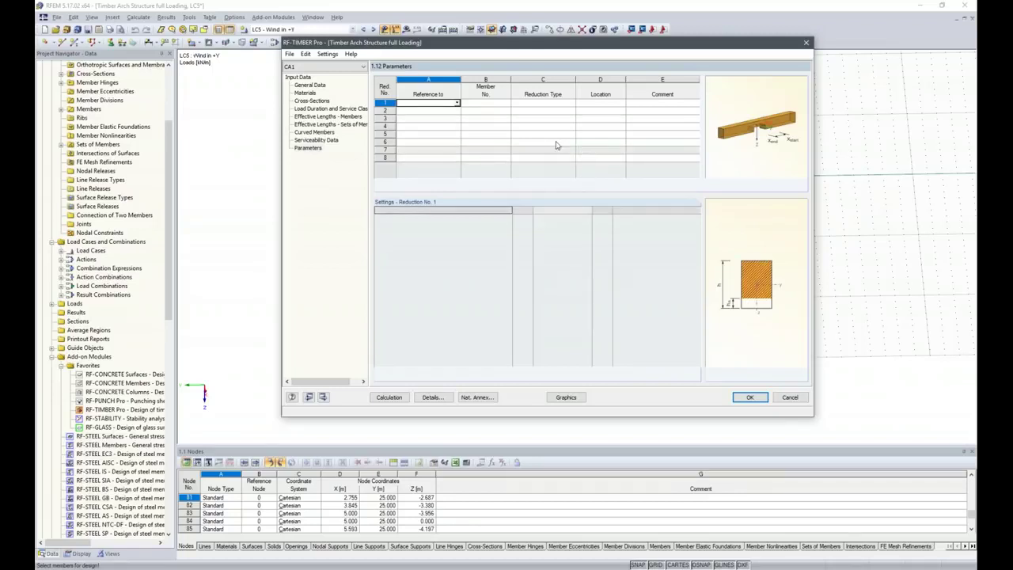
left_click(568, 104)
left_click(571, 103)
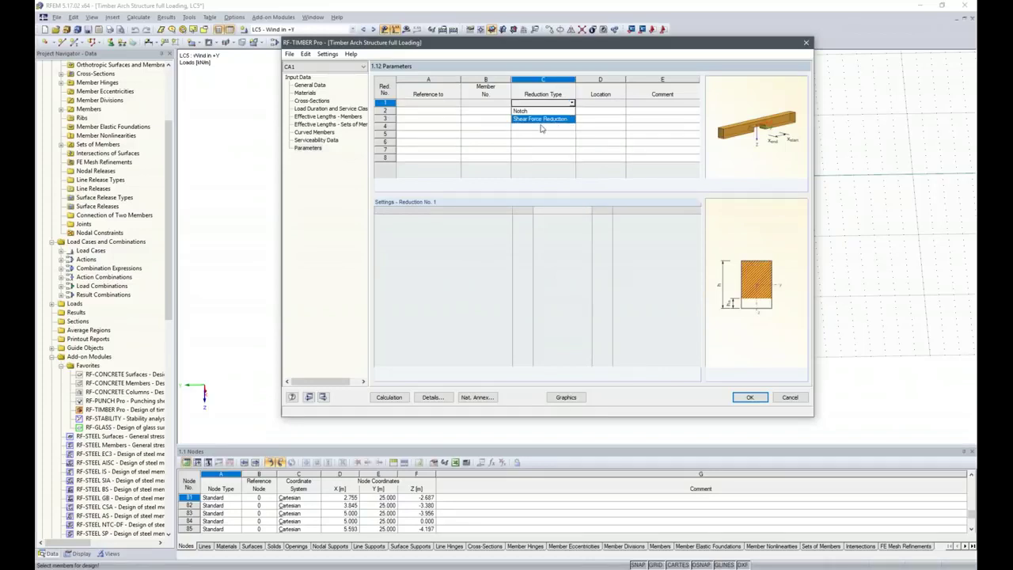
left_click(542, 119)
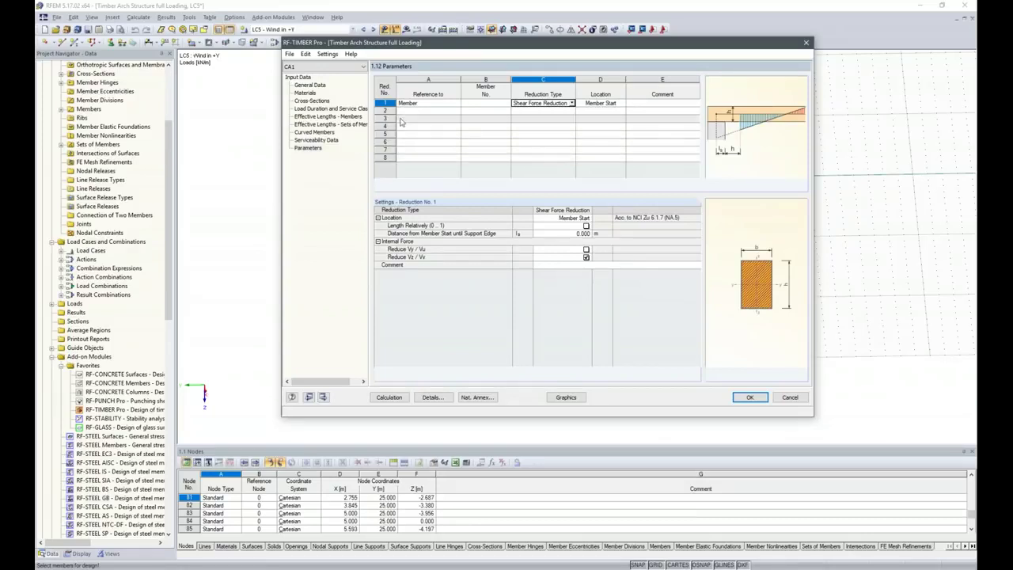
Run the timber design calculation and review the design ratios by load case.
left_click(394, 396)
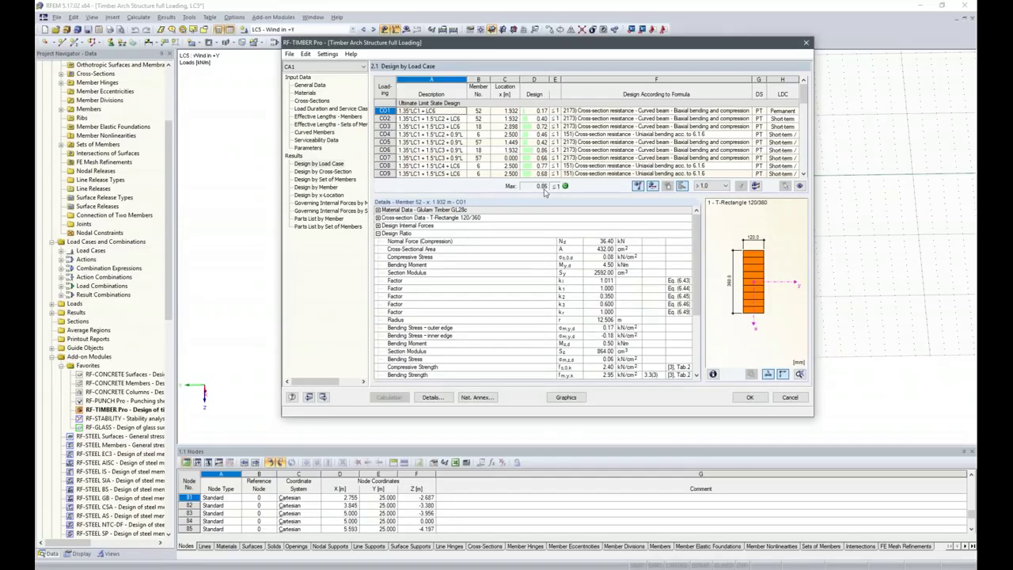
left_click_drag(803, 88, 803, 105)
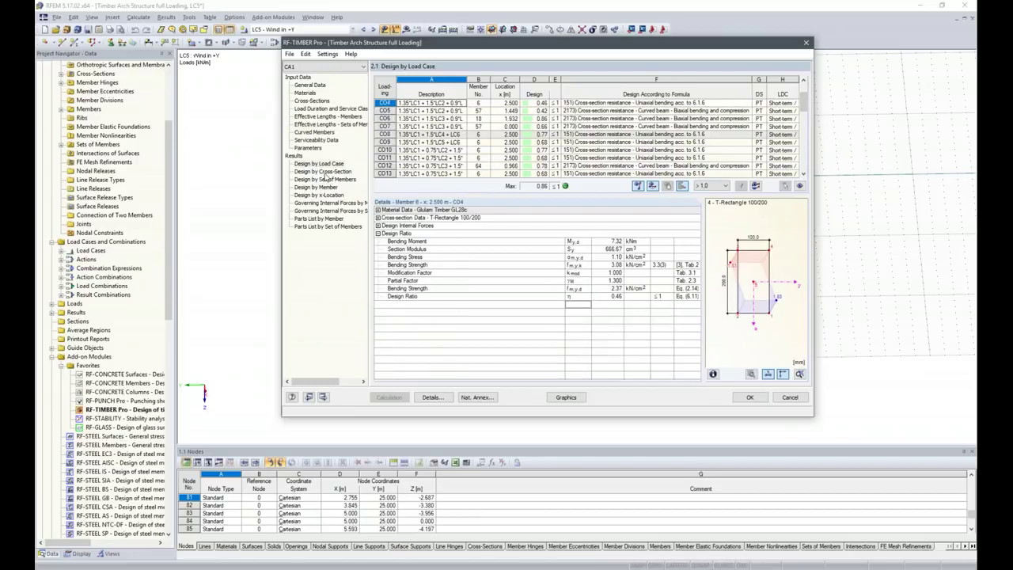
Review the design ratios by cross-section for T-Rectangle 120/360, including the biaxial bending and compression check of member 18.
left_click(323, 171)
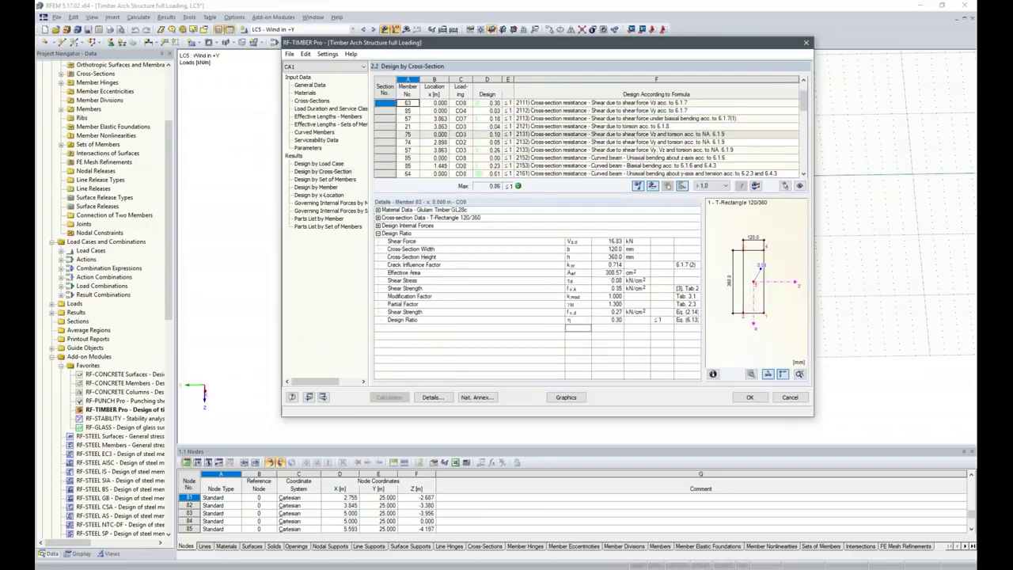
scroll(500, 154, "down", 1)
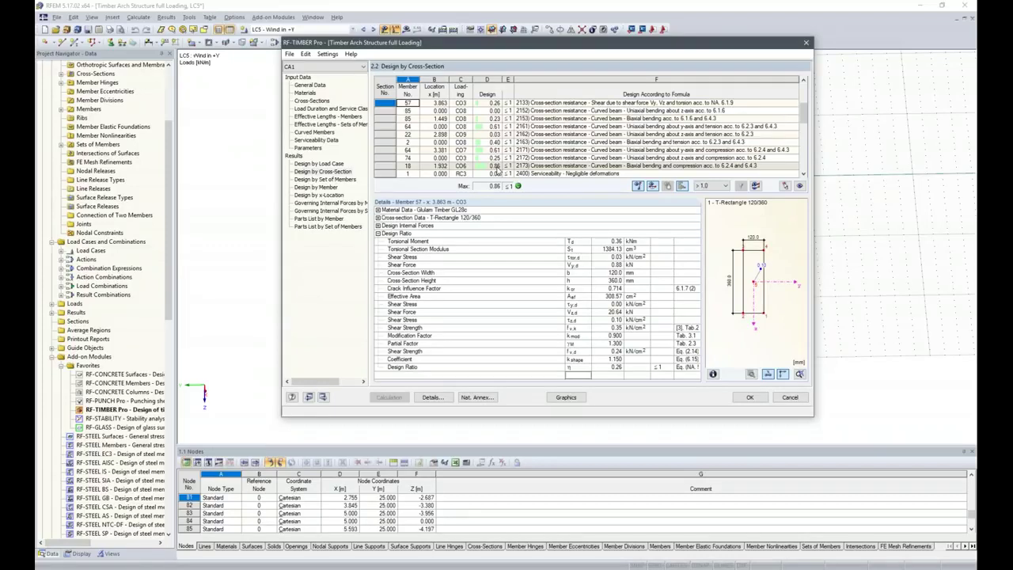
left_click(495, 167)
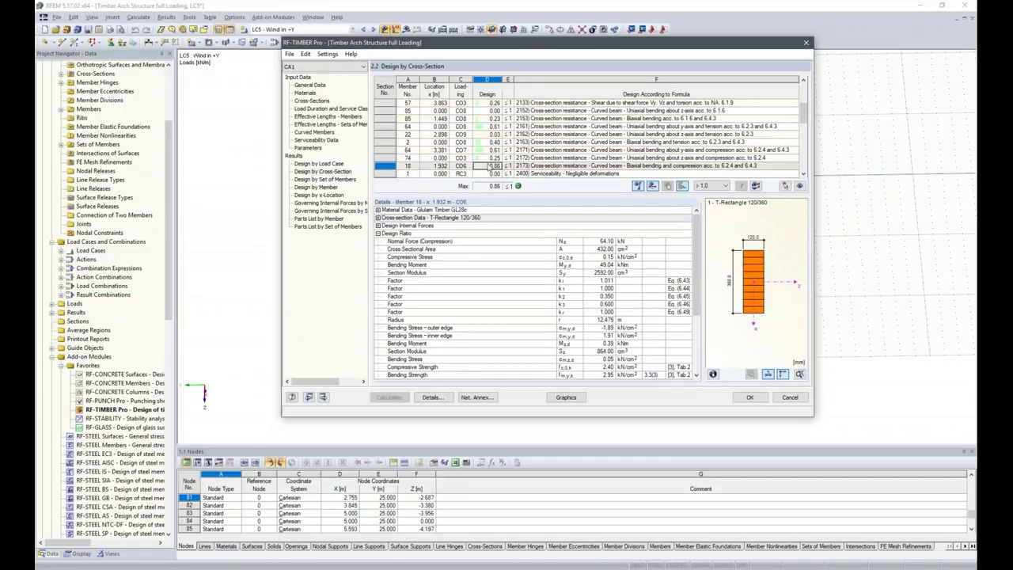
left_click(494, 173)
scroll(494, 173, "down", 3)
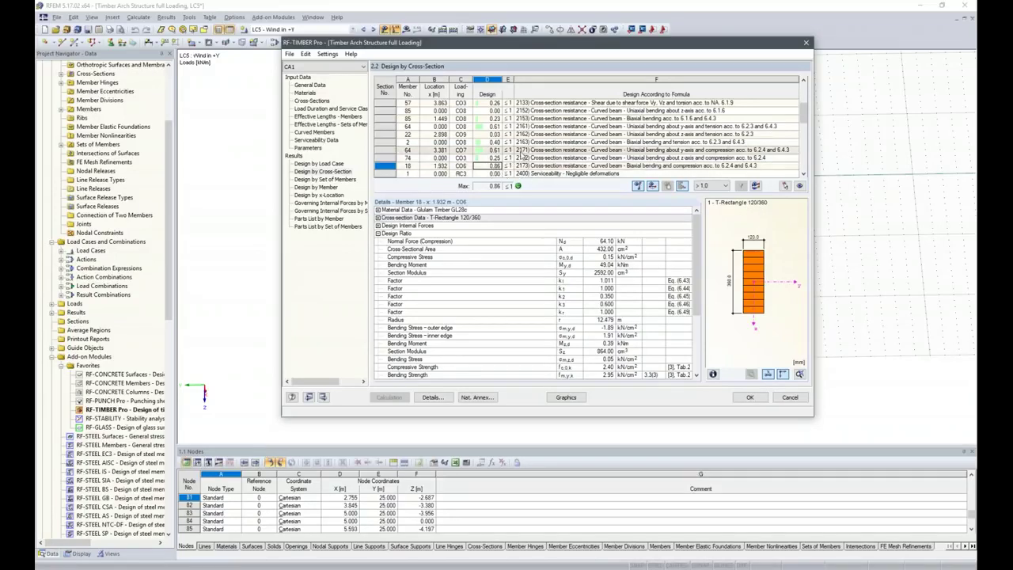
left_click(493, 166)
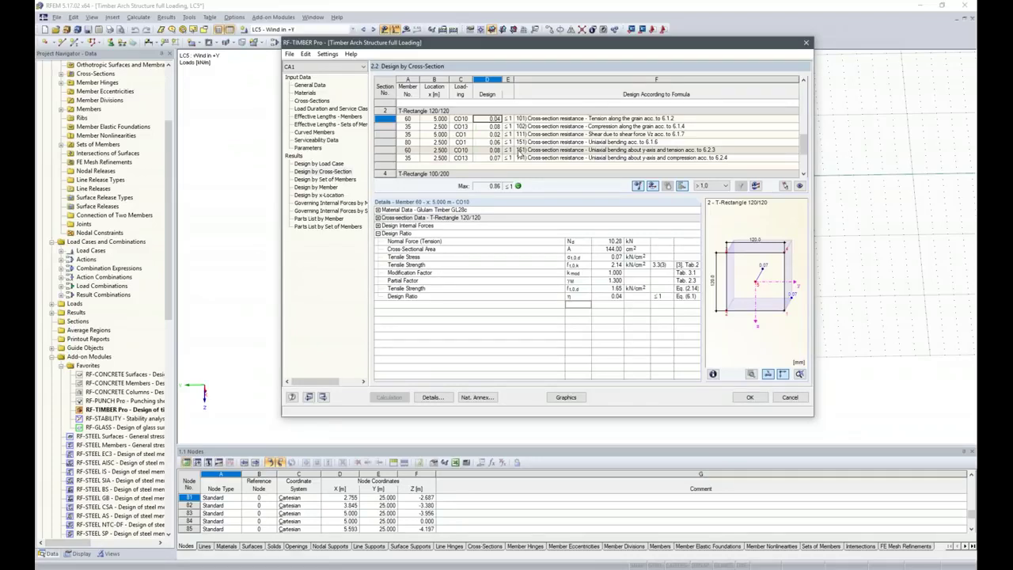
Examine the design ratios of T-Rectangle 120/120 and the flexural member check of member 6 with T-Rectangle 100/200.
key("Down")
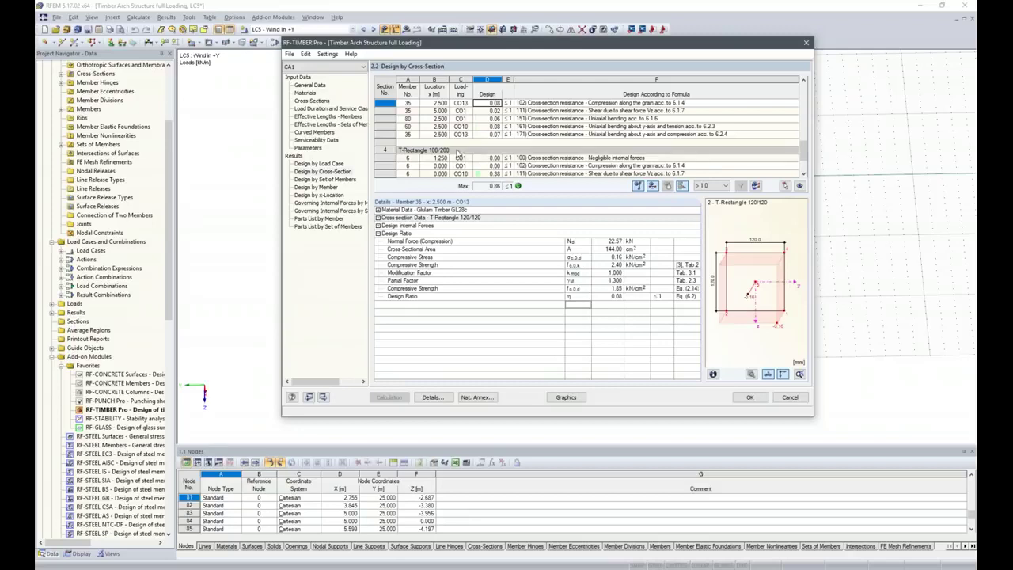
key("Down")
key("Down")
key("Down")
key("Down")
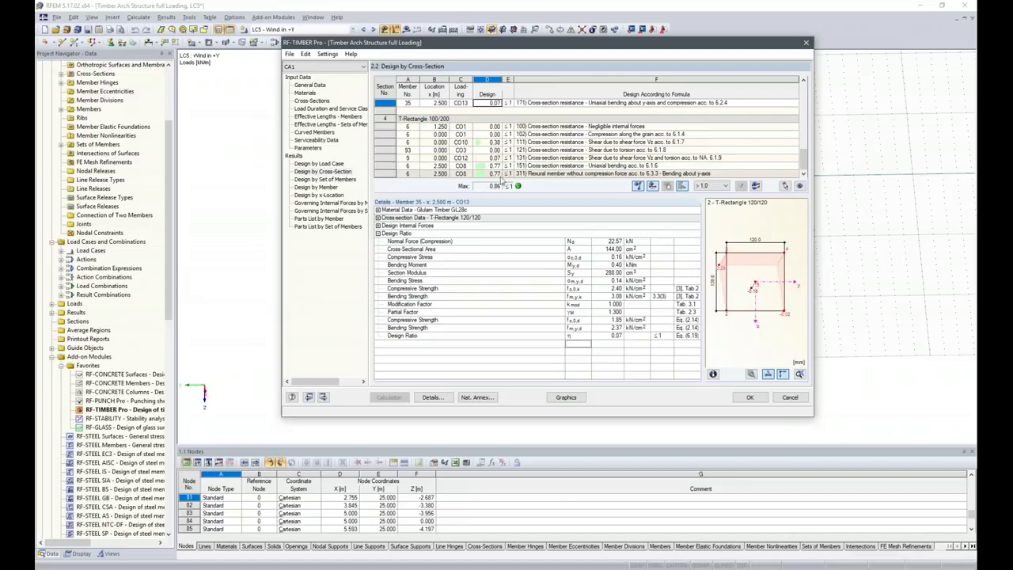
left_click(498, 174)
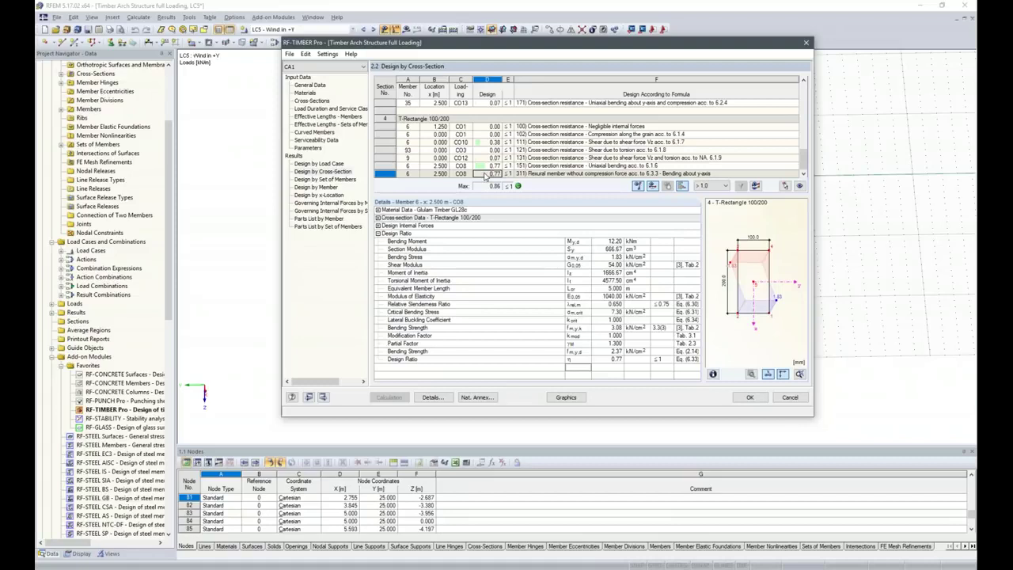
Change cross-section 1 to T-Rectangle 120/380 and cross-section 4 to T-Rectangle 100/180.
left_click(324, 102)
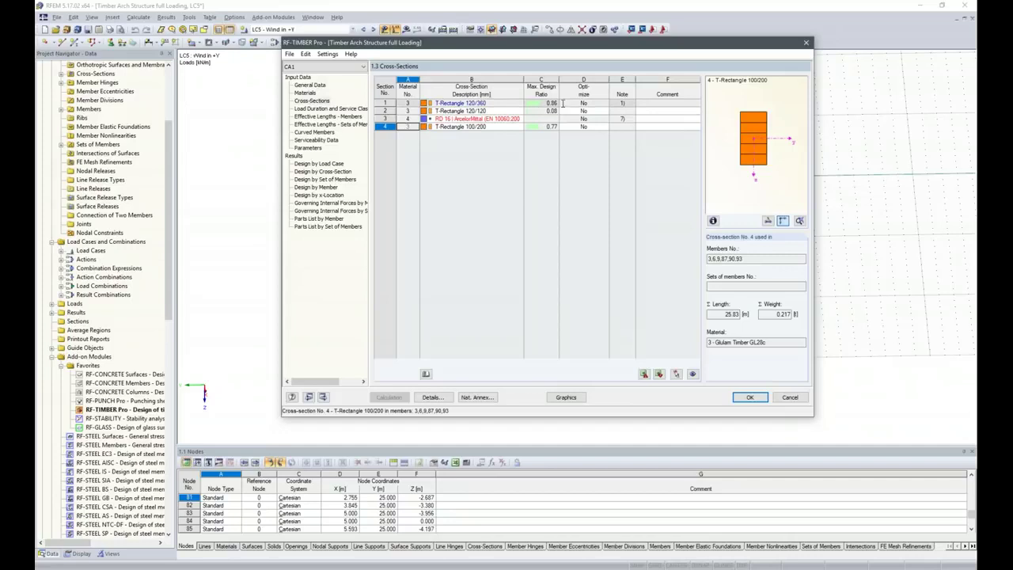
left_click(475, 103)
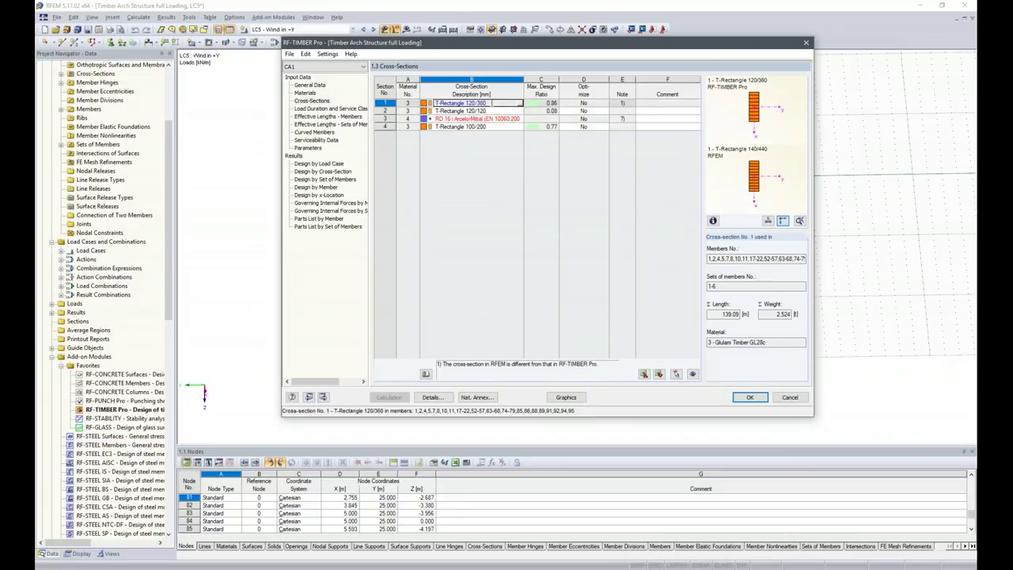
left_click(489, 127)
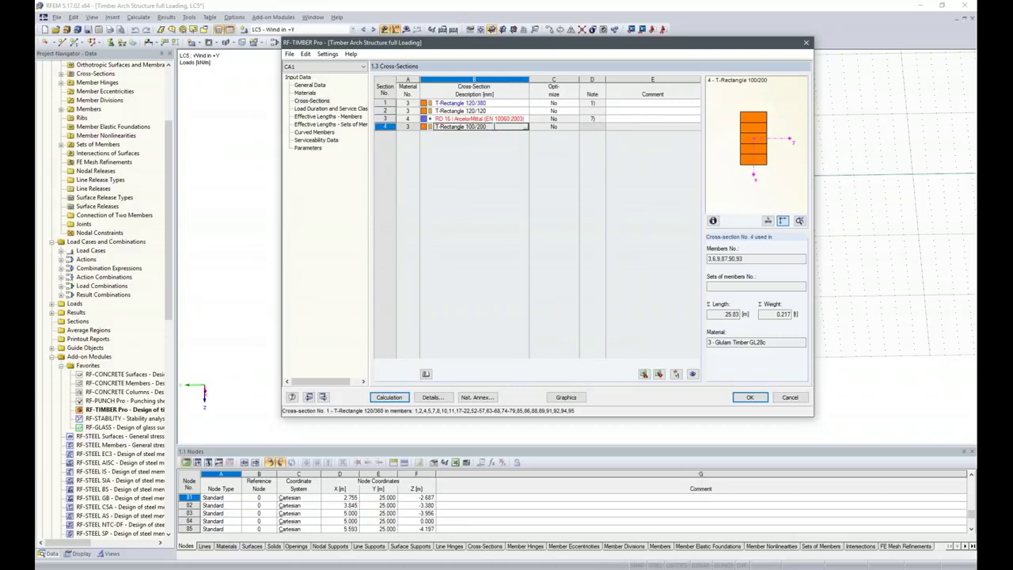
key("BackSpace")
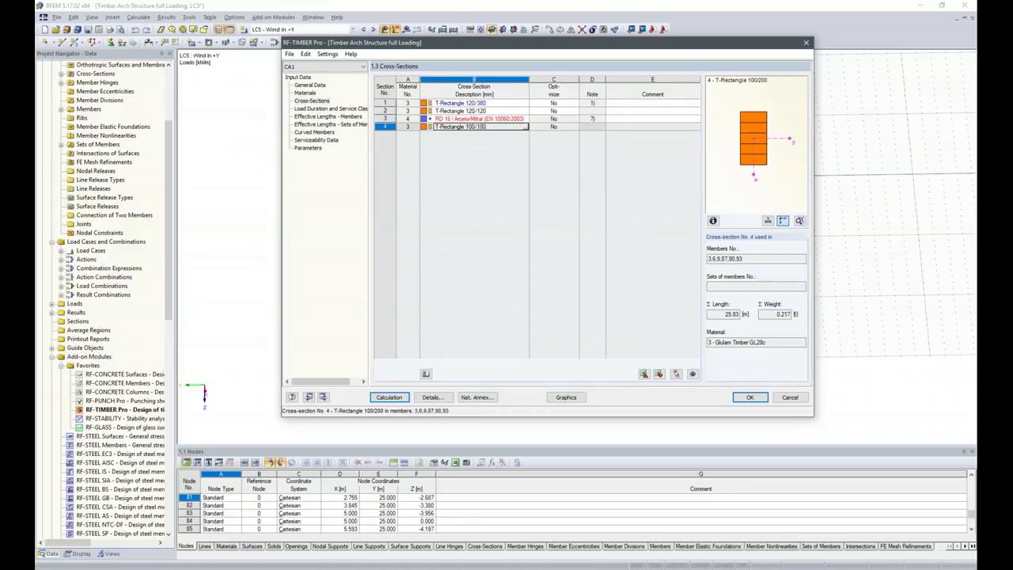
key("Up")
key("Up")
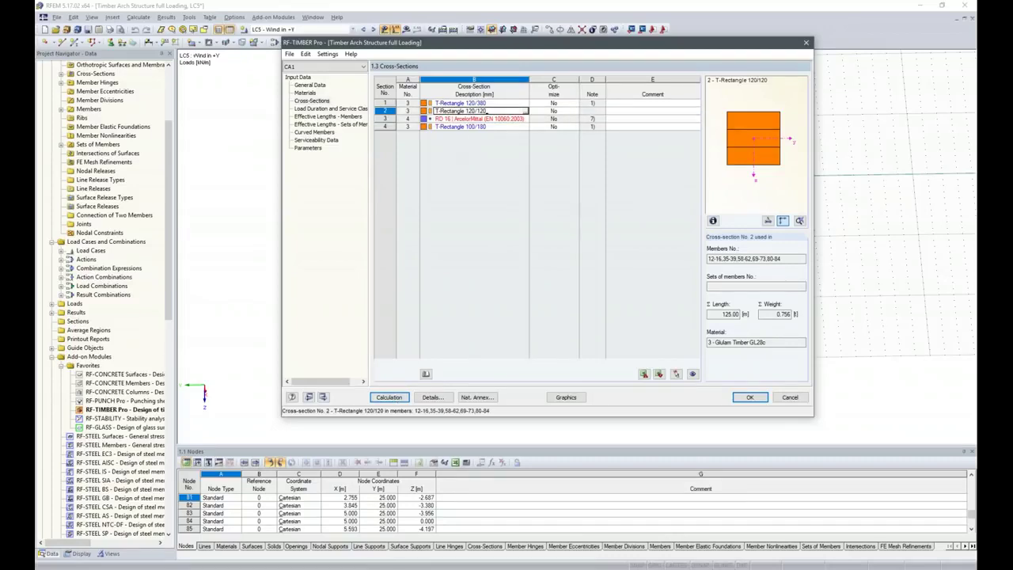
Export all changed cross-sections to RFEM, accepting deletion of the existing results.
left_click(479, 127)
right_click(479, 126)
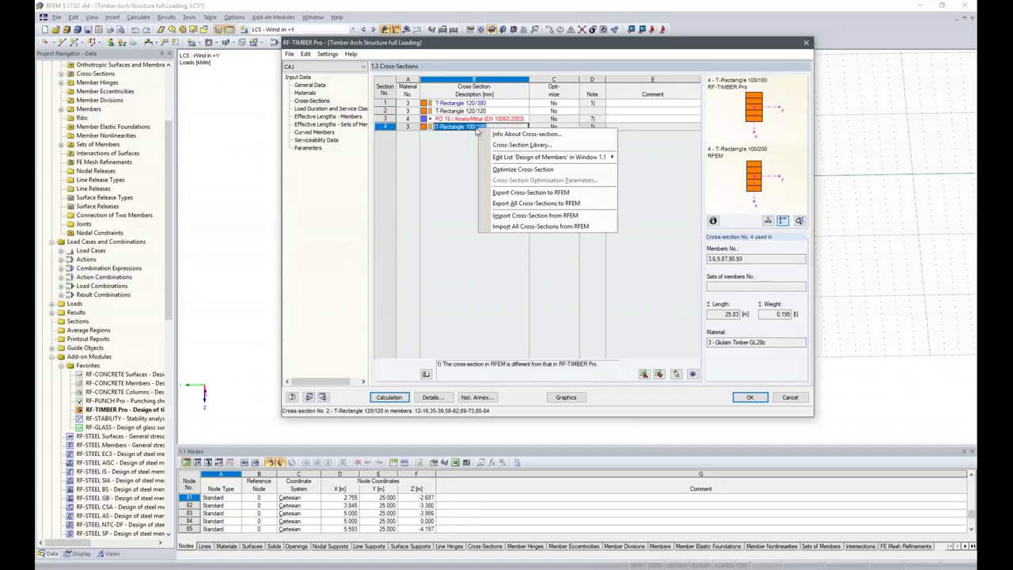
left_click(546, 204)
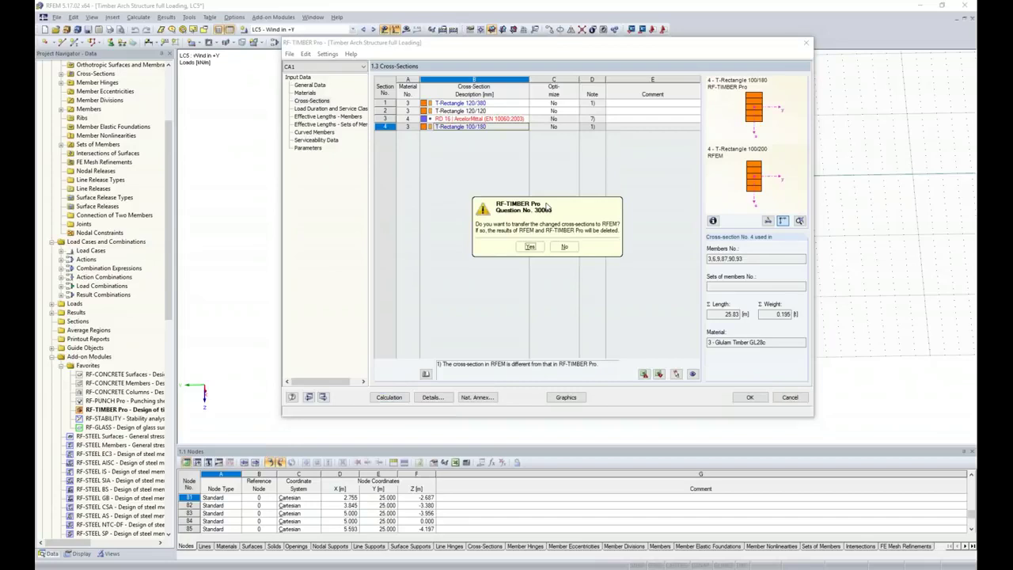
left_click(530, 247)
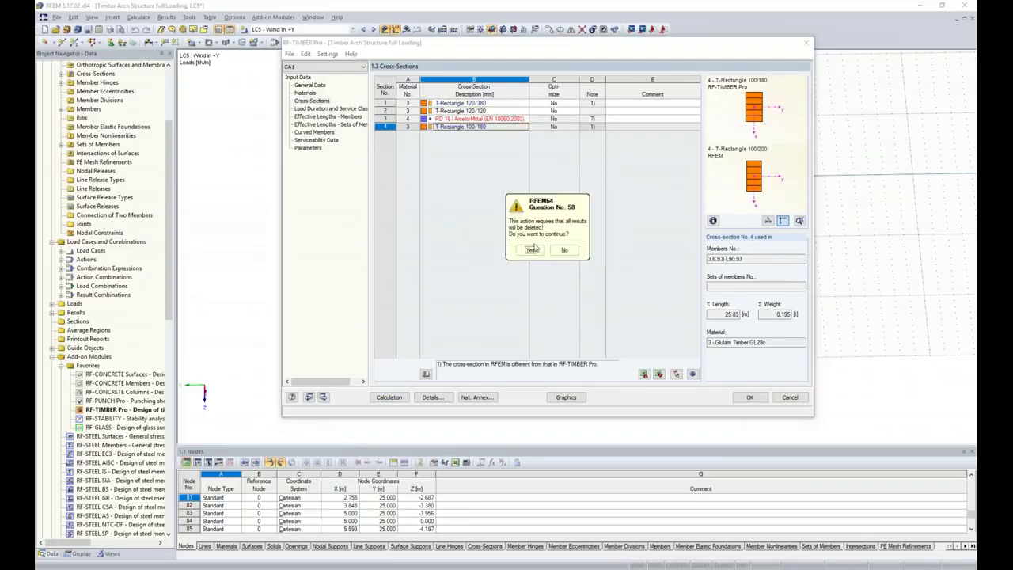
left_click(532, 249)
left_click(546, 249)
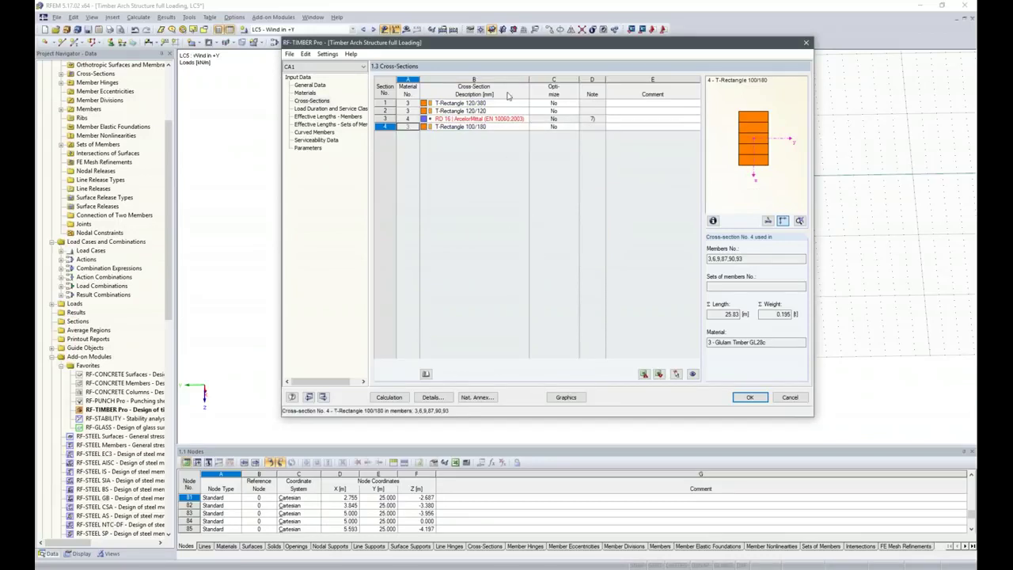
Recalculate the timber design and inspect the curved-beam biaxial bending and compression check of member 64 in the results by cross-section.
left_click(387, 396)
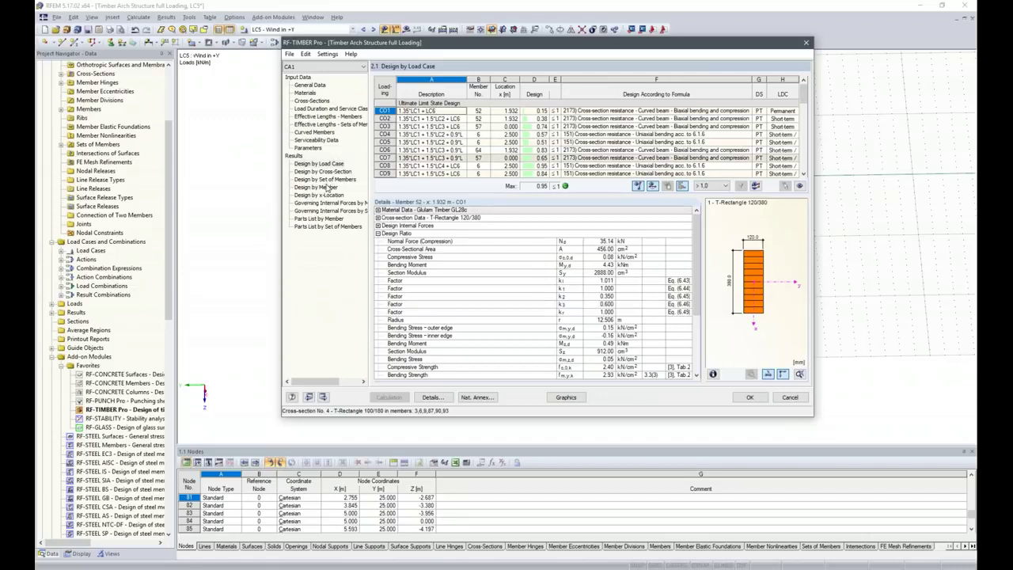
left_click(324, 186)
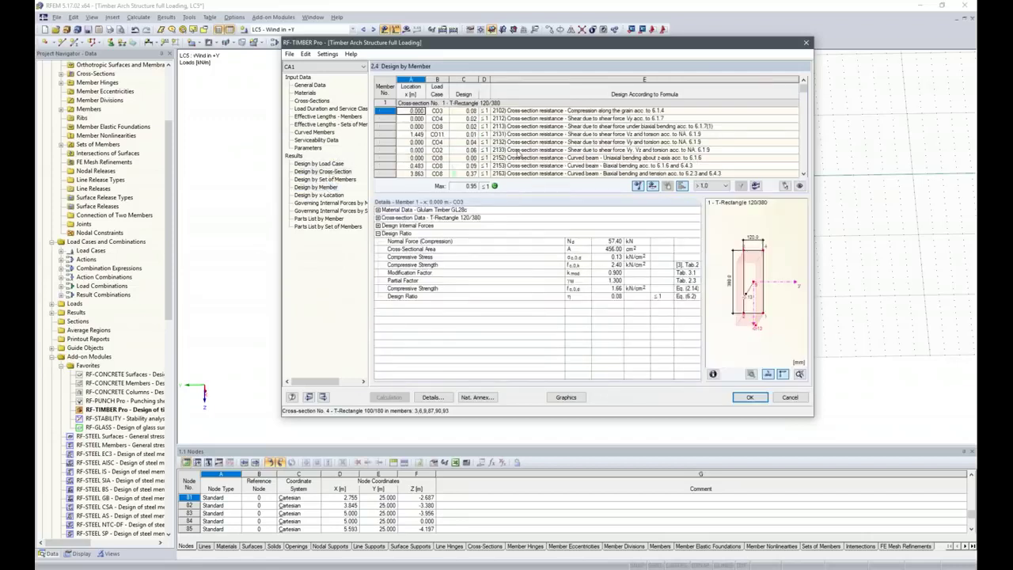
key("Up")
key("Up")
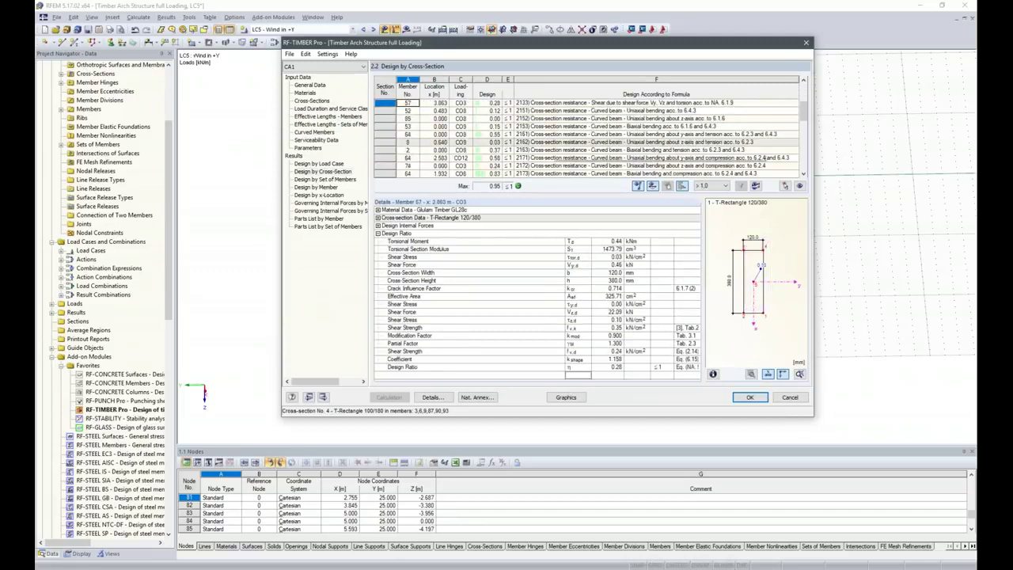
scroll(495, 155, "down", 1)
left_click(494, 151)
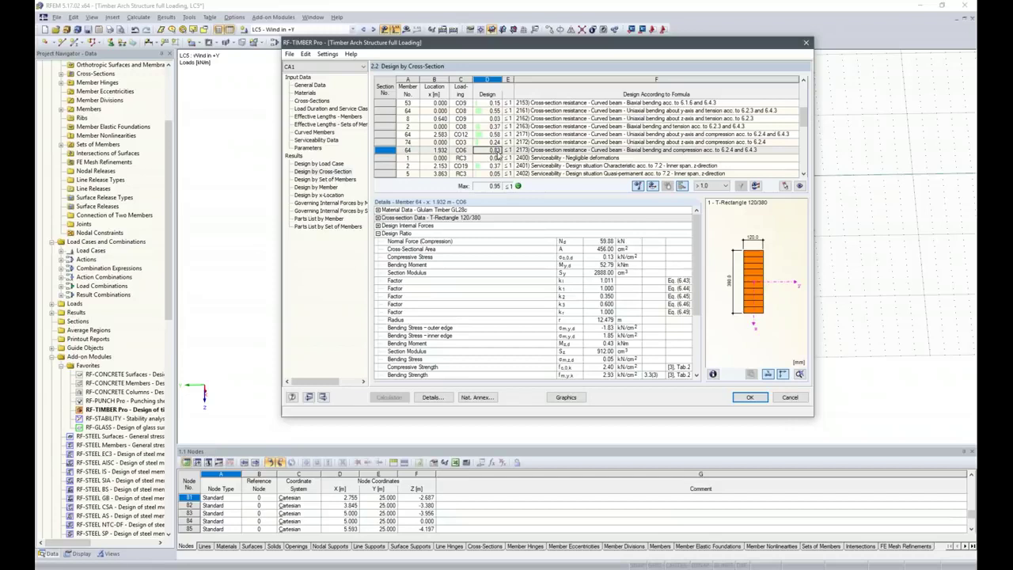
Review the serviceability ratios of T-Rectangle 120/380 and the design ratios of T-Rectangle 120/120 and 100/180.
scroll(497, 155, "down", 1)
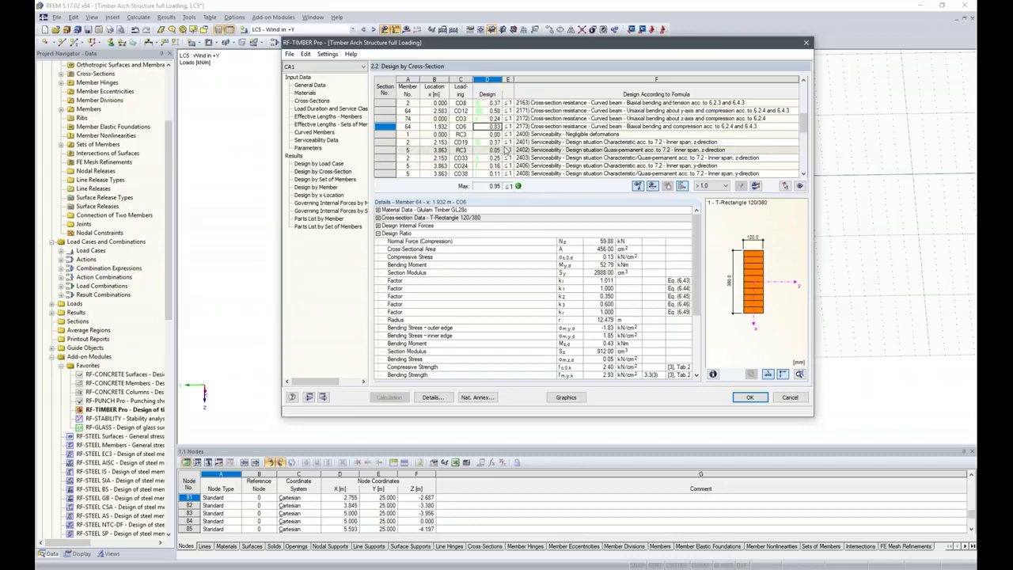
scroll(506, 149, "down", 1)
scroll(507, 150, "down", 1)
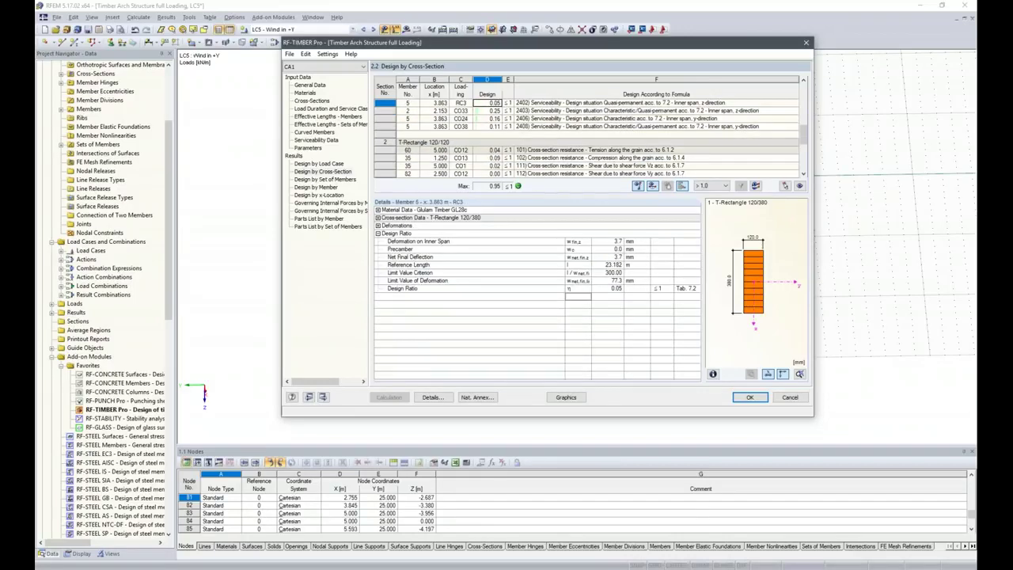
scroll(508, 150, "down", 1)
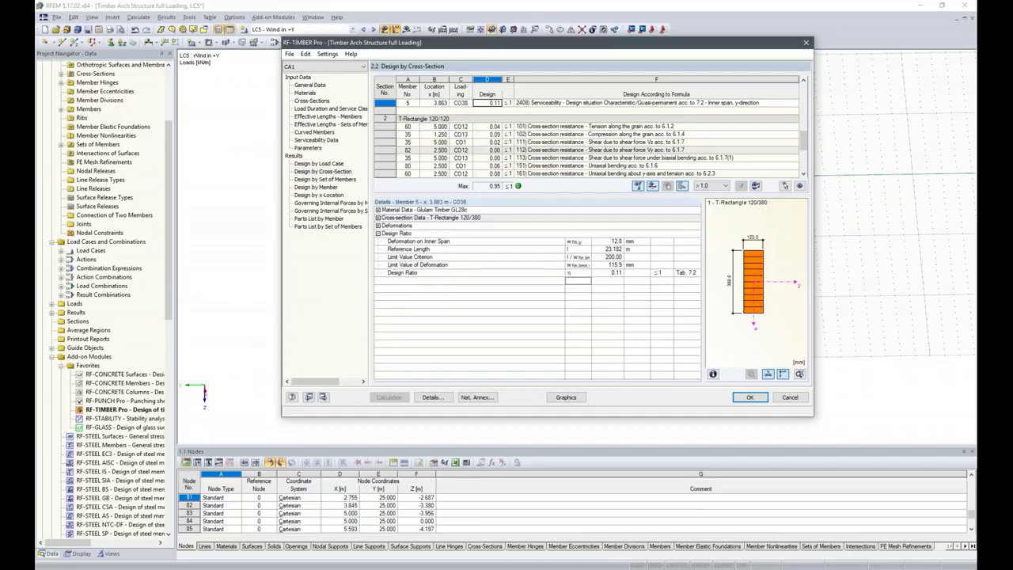
scroll(507, 150, "down", 2)
scroll(508, 150, "down", 1)
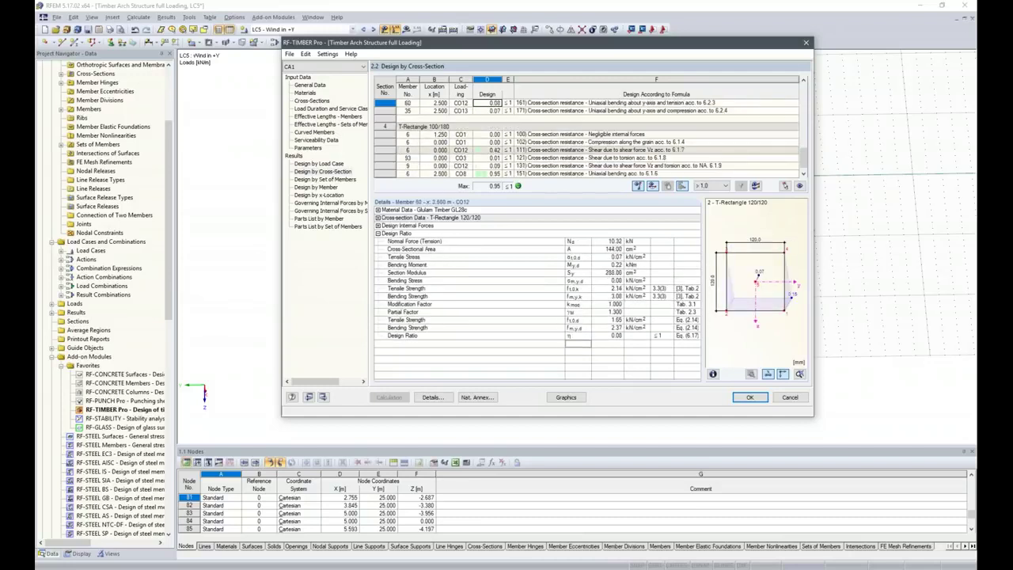
scroll(507, 151, "down", 1)
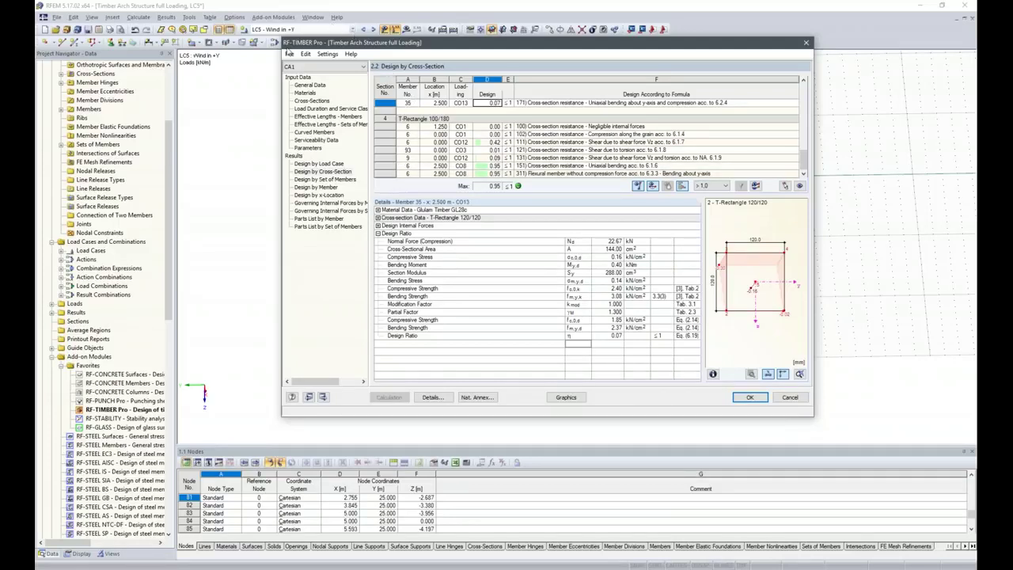
Create a new RF-TIMBER Pro design case number 2 described as Perpendicular Tension.
left_click(291, 54)
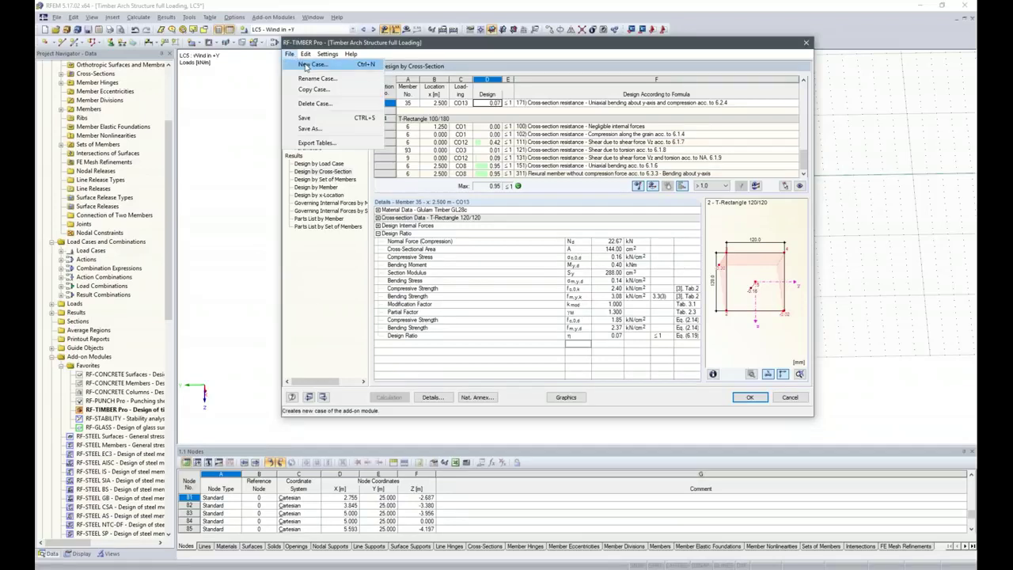
left_click(305, 65)
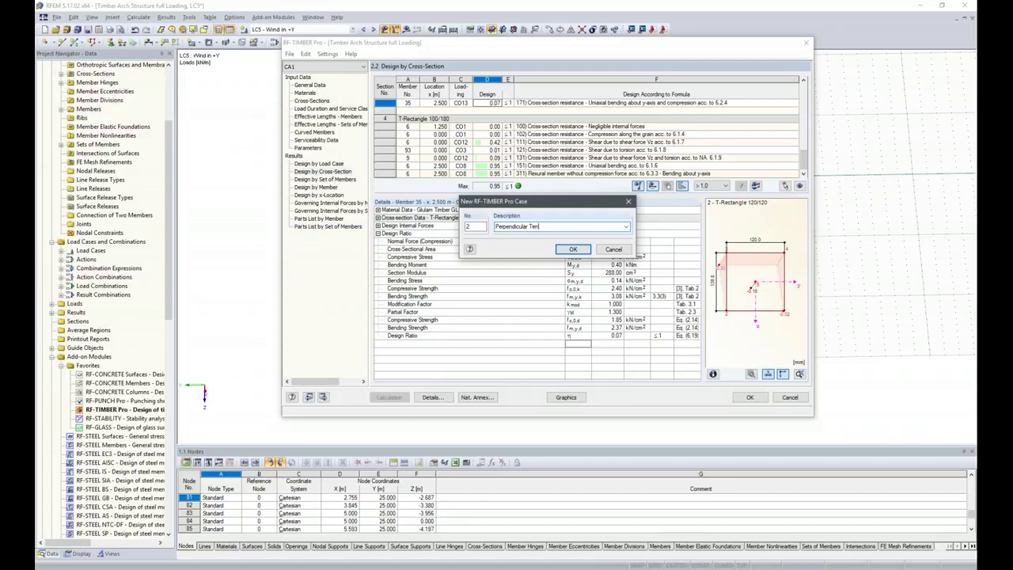
left_click(573, 249)
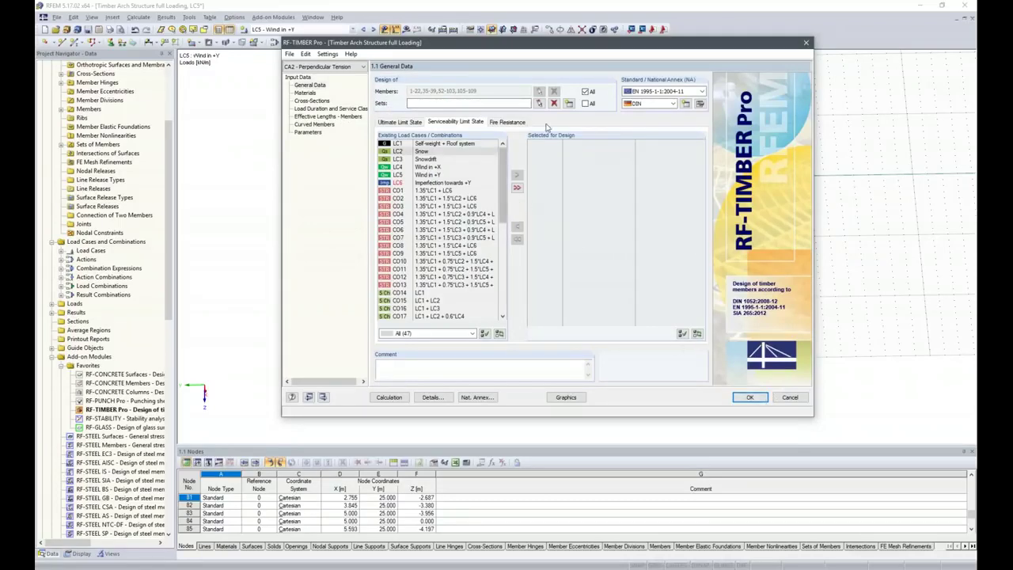
Limit the design of the Perpendicular Tension case to member 109 instead of all members.
left_click(586, 92)
left_click_drag(503, 92, 402, 90)
type("109")
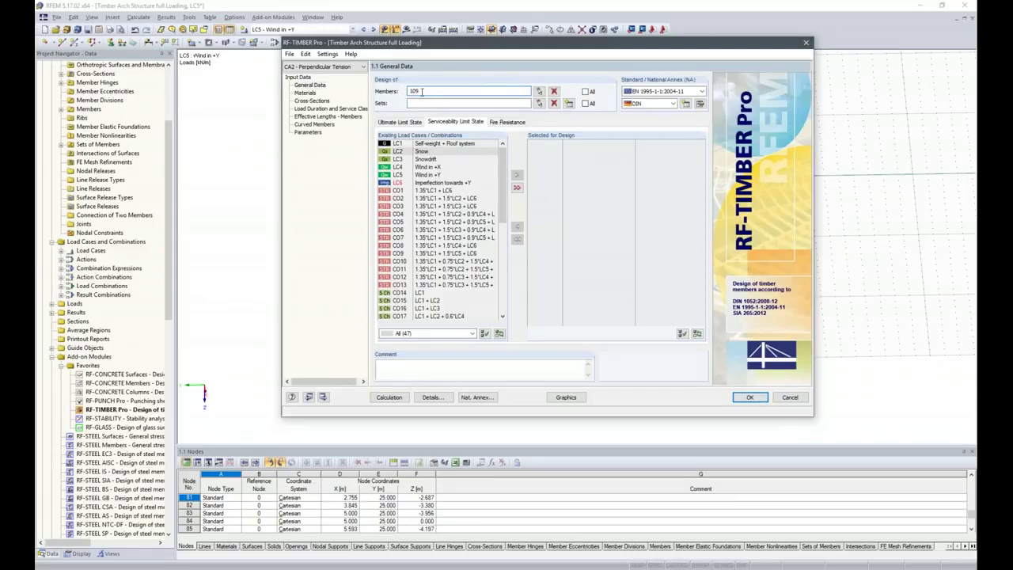
Add result combination RC1 to the serviceability limit state design, and close the module with the settings saved.
left_click_drag(501, 220, 499, 296)
left_click(431, 293)
left_click_drag(431, 293, 544, 139)
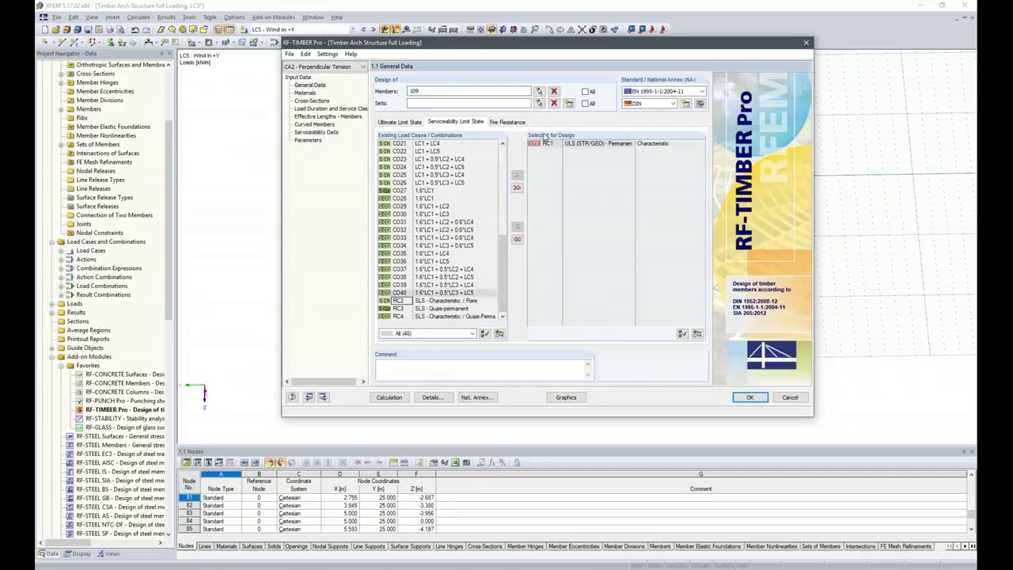
left_click(748, 397)
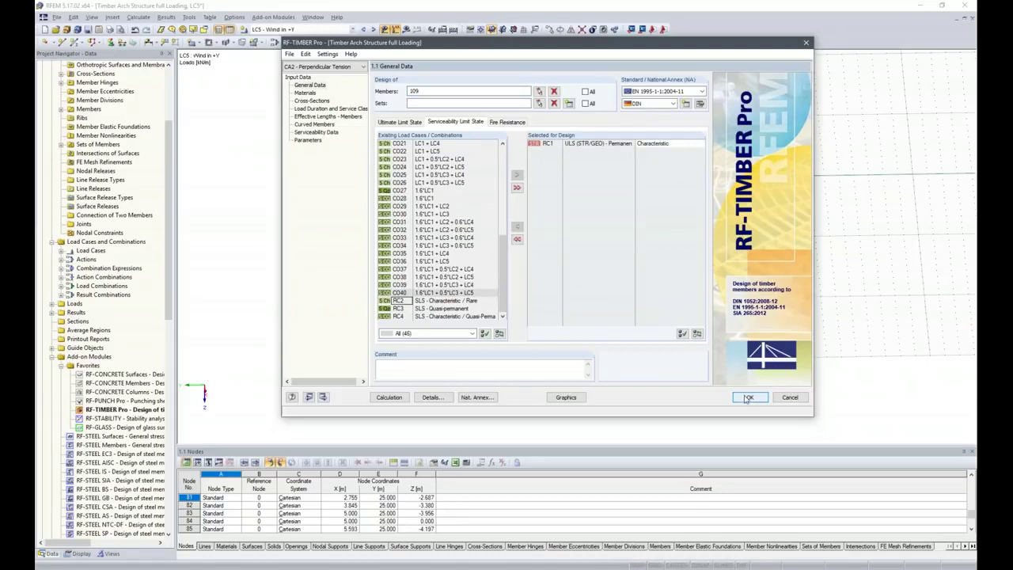
left_click(748, 397)
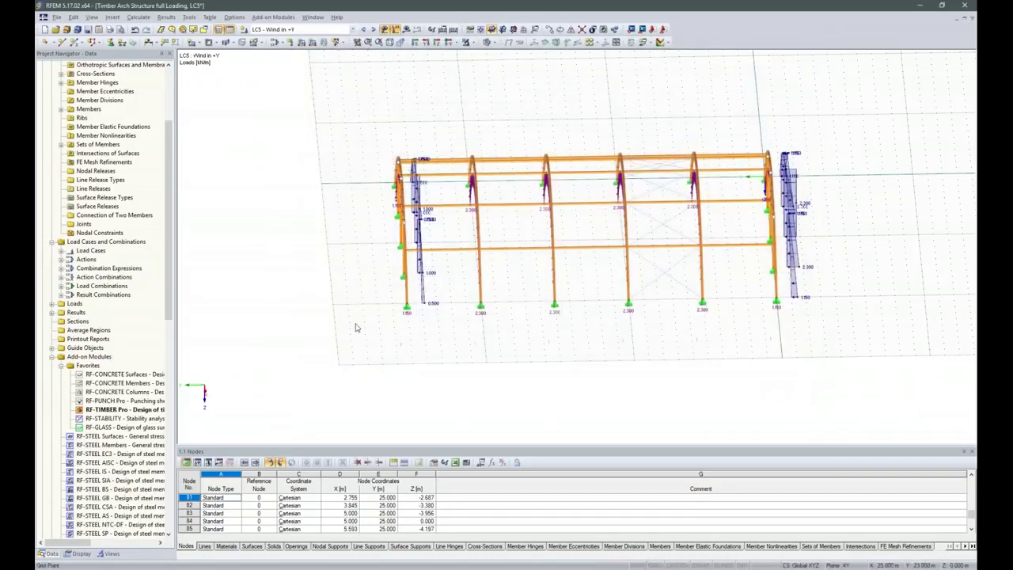
Locate result beam 109 among the model's members and highlight it in the arch structure.
scroll(67, 107, "up", 1)
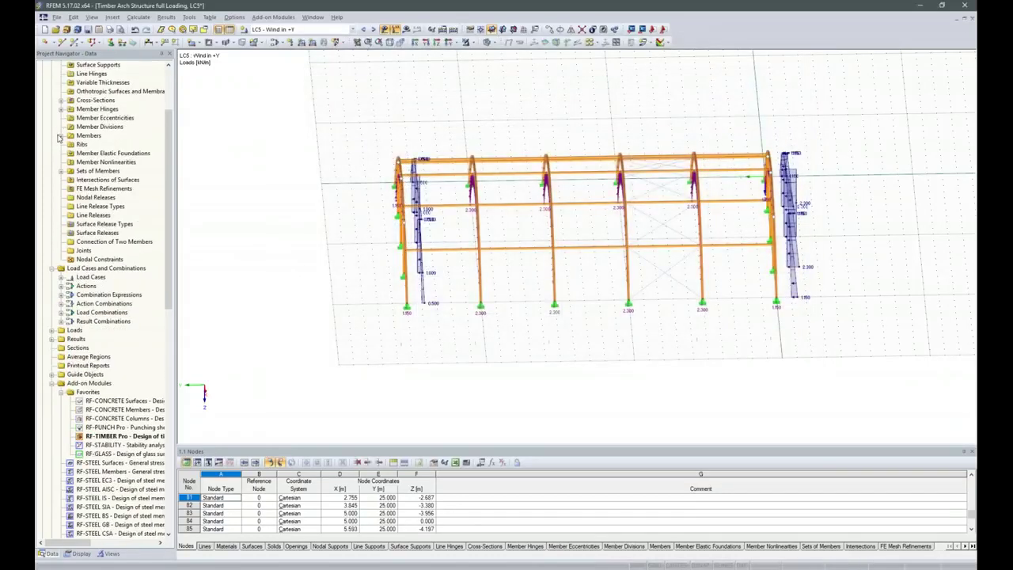
left_click(61, 135)
scroll(87, 174, "down", 20)
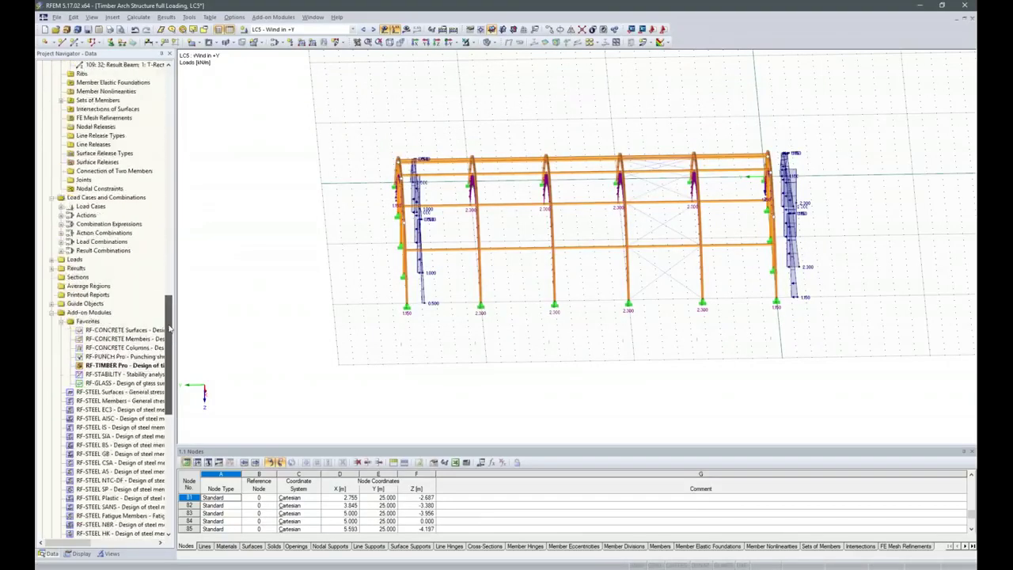
scroll(117, 236, "up", 5)
left_click(119, 214)
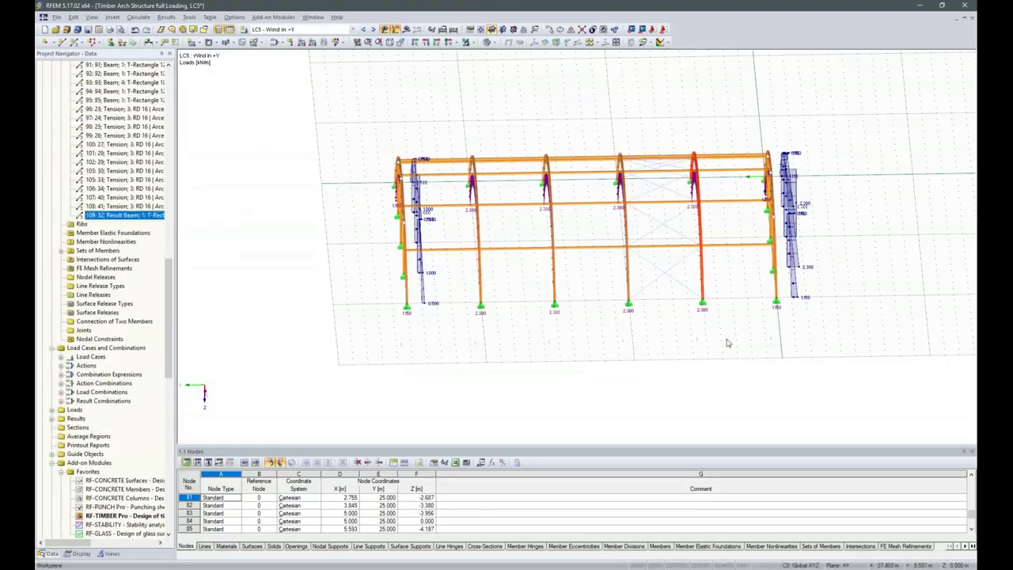
Examine the support end of result beam 109 up close, including the adjoining tension member, and its position in the whole structure.
scroll(687, 297, "up", 1)
scroll(687, 296, "up", 5)
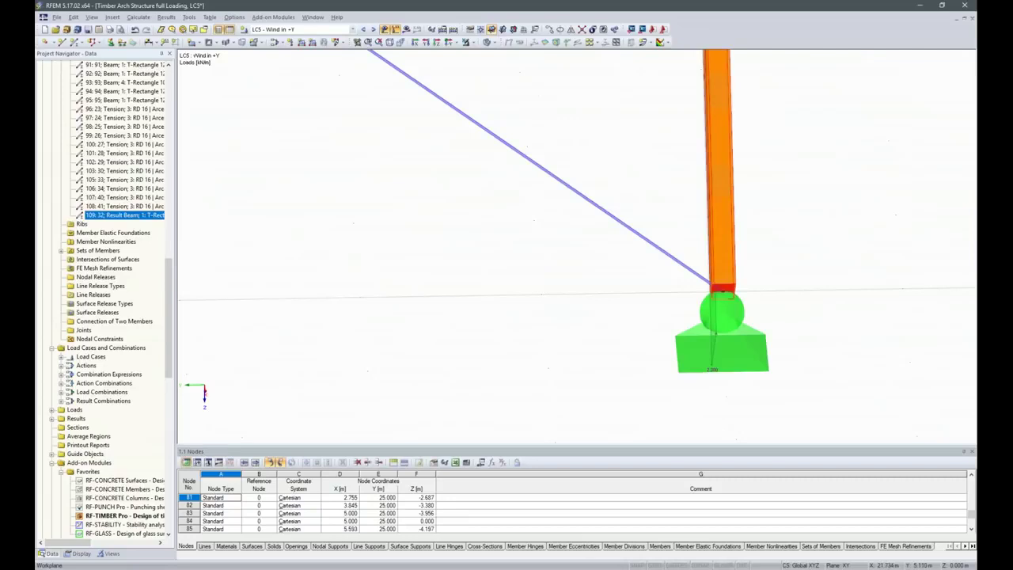
middle_click_drag(725, 398, 730, 428)
scroll(730, 427, "down", 4)
scroll(758, 353, "up", 5)
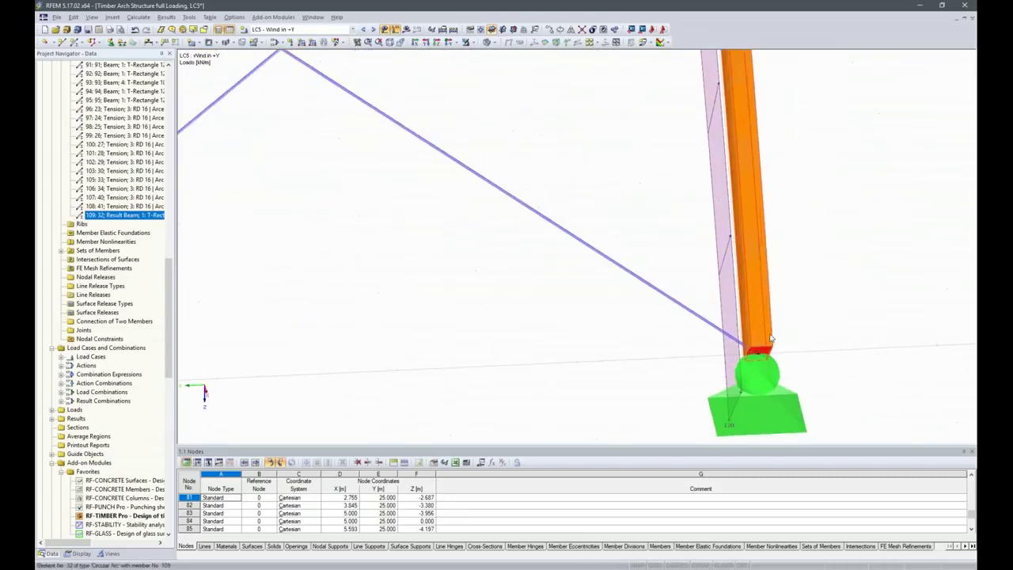
scroll(758, 353, "up", 2)
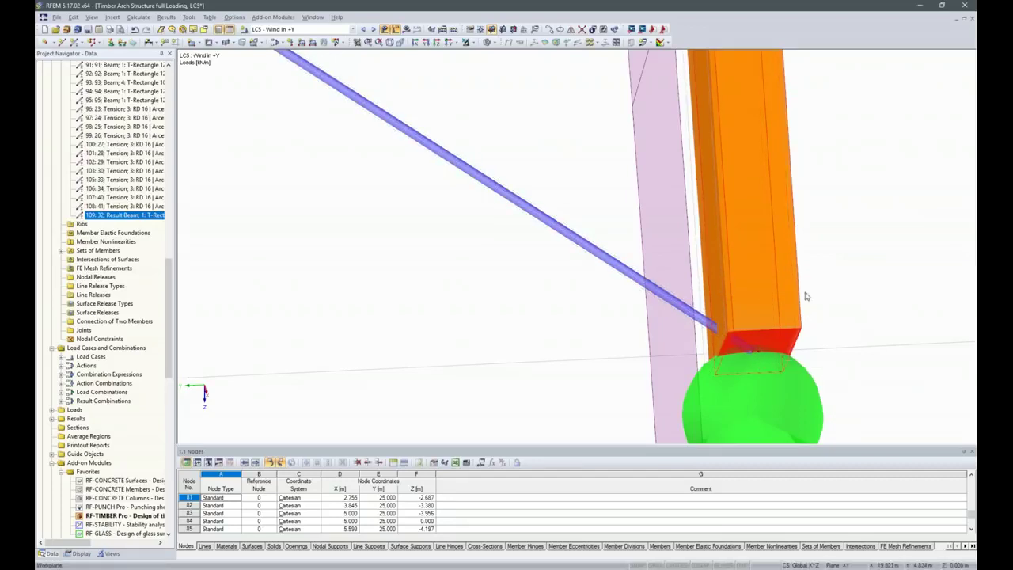
scroll(806, 296, "down", 10)
scroll(592, 162, "down", 8)
scroll(625, 111, "up", 8)
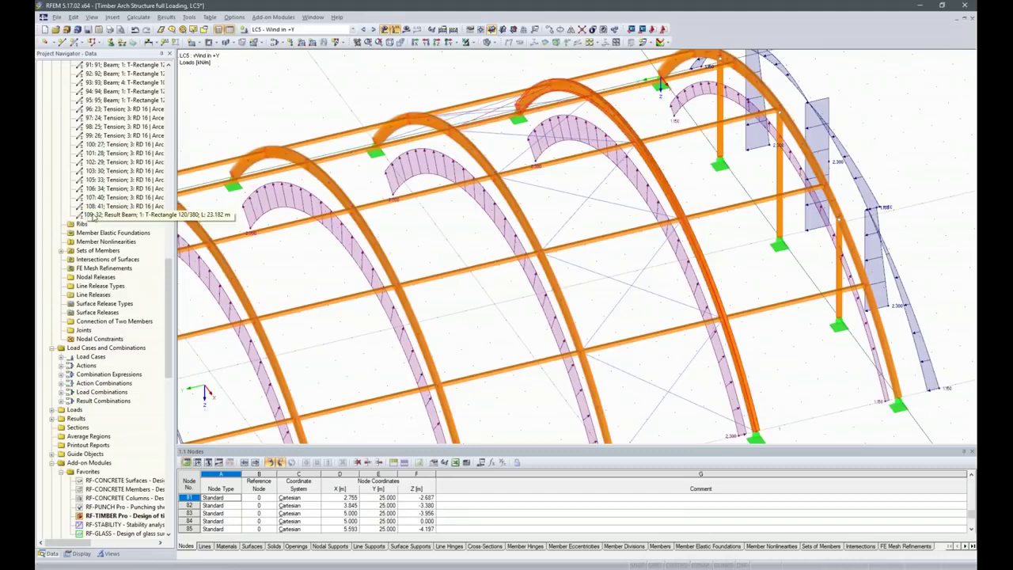
Reopen the Perpendicular Tension case for member 109 in RF-TIMBER Pro and add result combination RC1 to the ultimate limit state design.
double_click(105, 519)
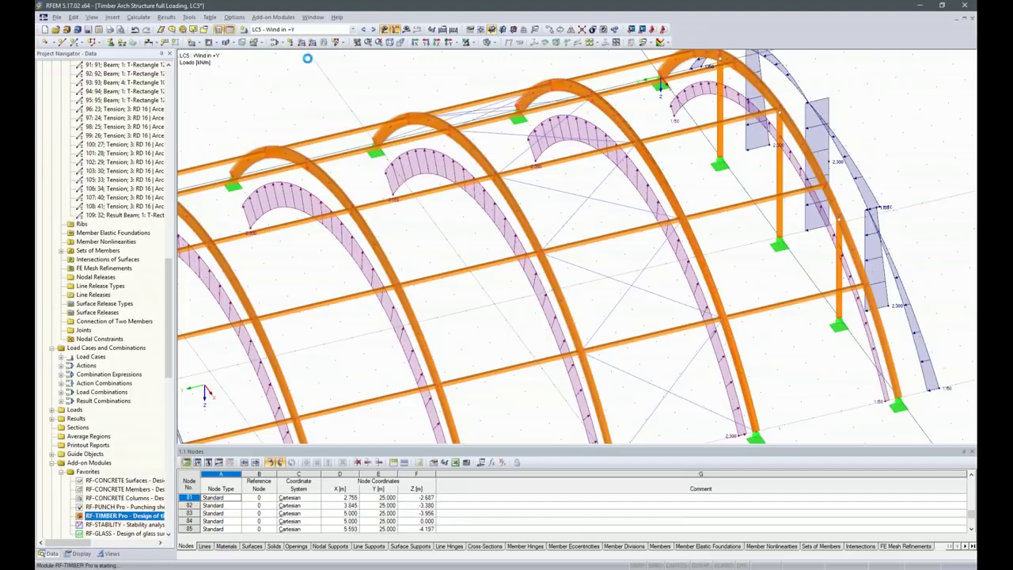
left_click(287, 125)
left_click(283, 141)
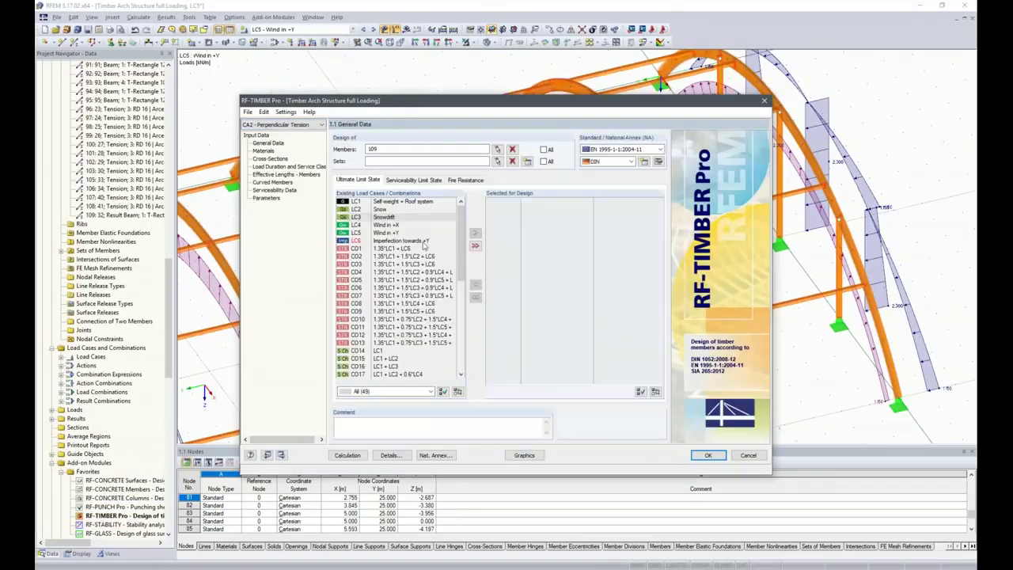
left_click(378, 150)
type("109")
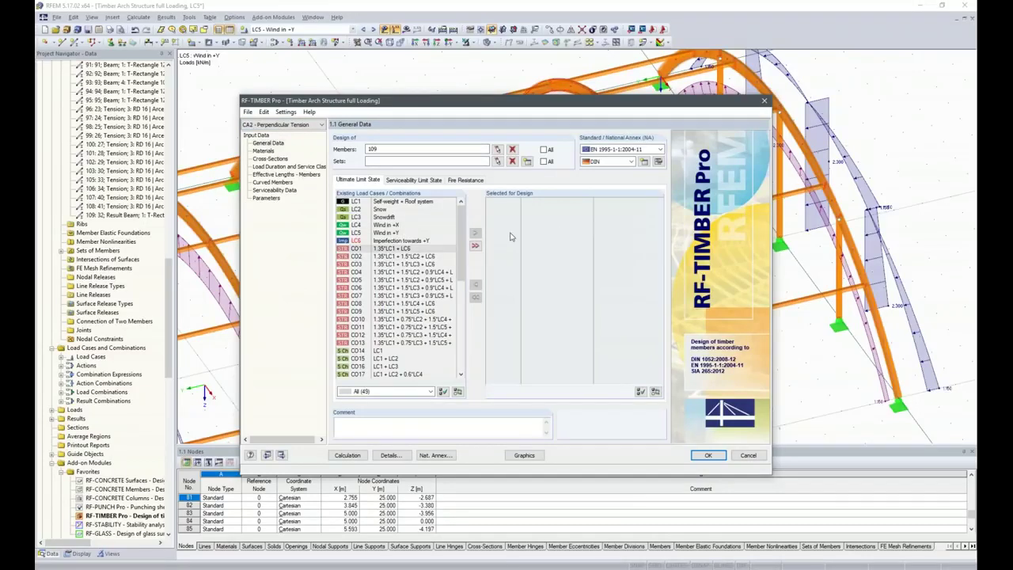
scroll(422, 325, "down", 9)
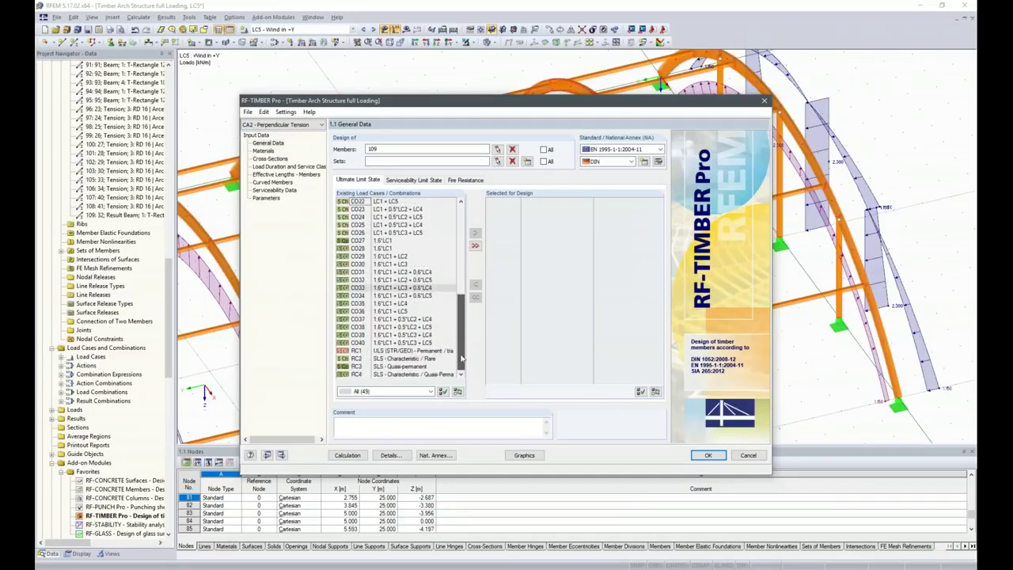
double_click(358, 351)
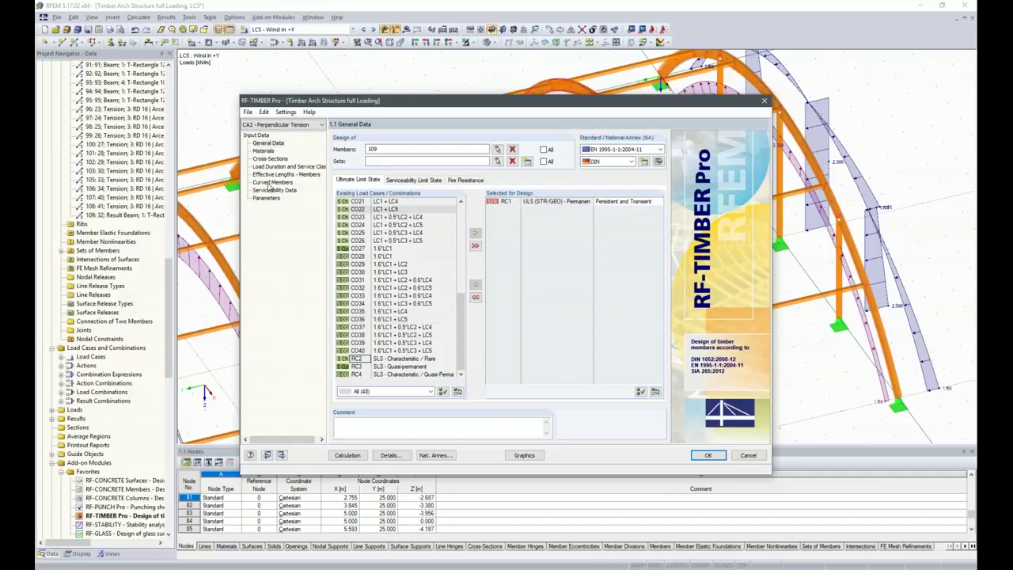
Activate the perpendicular tension design for curved member 109 and try to calculate the case.
left_click(272, 183)
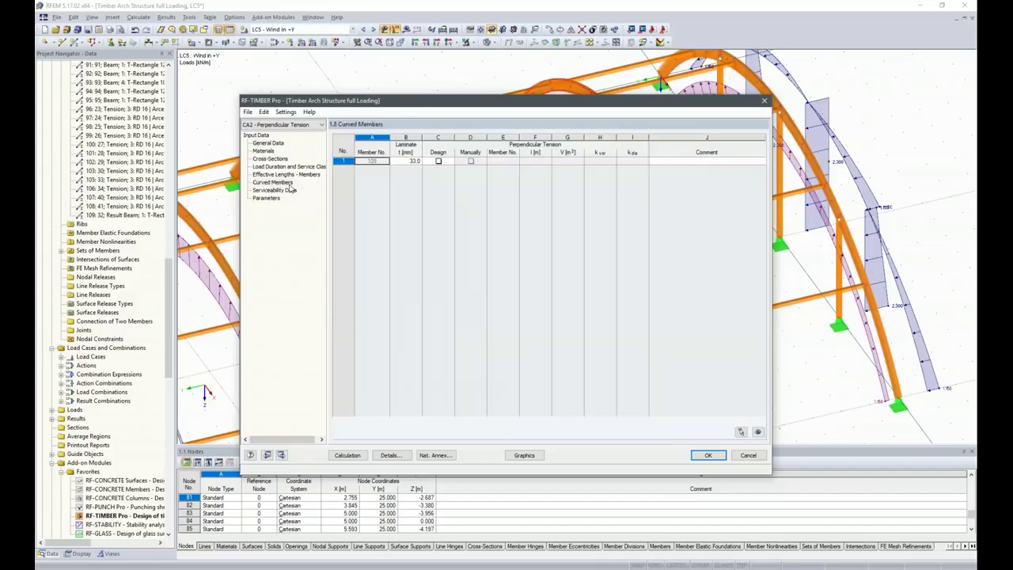
left_click(438, 160)
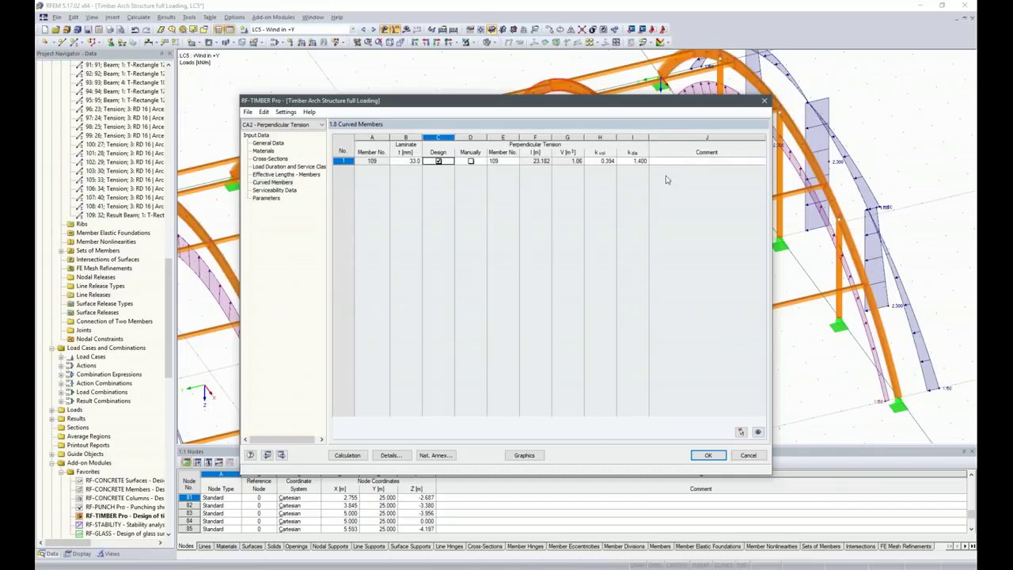
left_click(346, 455)
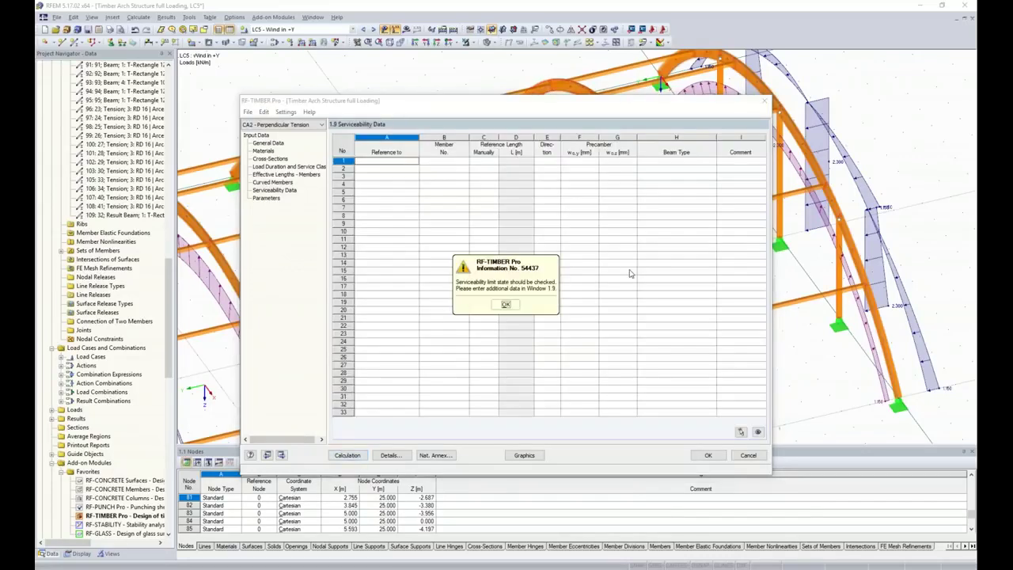
left_click(505, 305)
Clear the load combinations selected for the serviceability limit state design and calculate the Perpendicular Tension case.
left_click(268, 143)
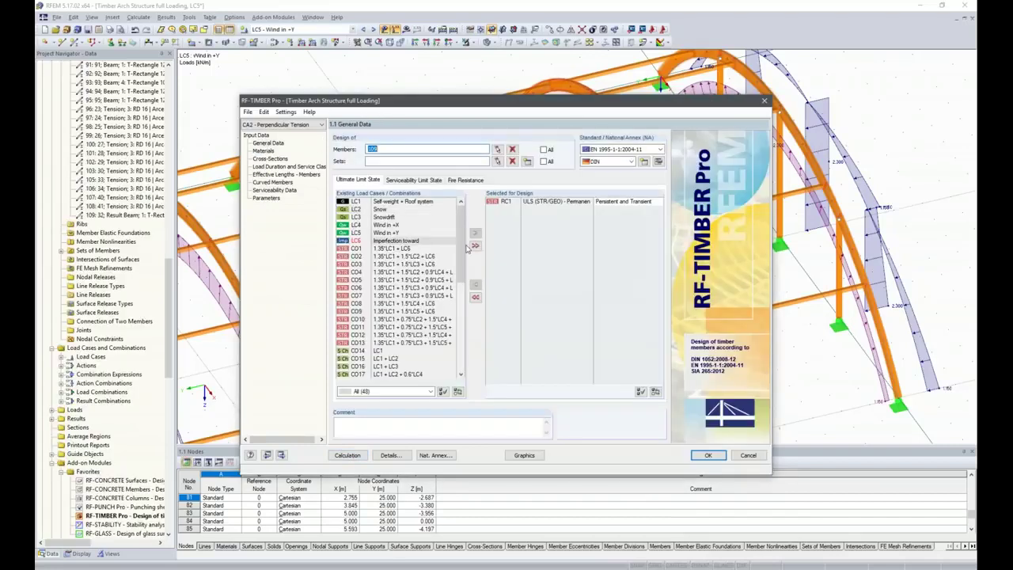
left_click(400, 180)
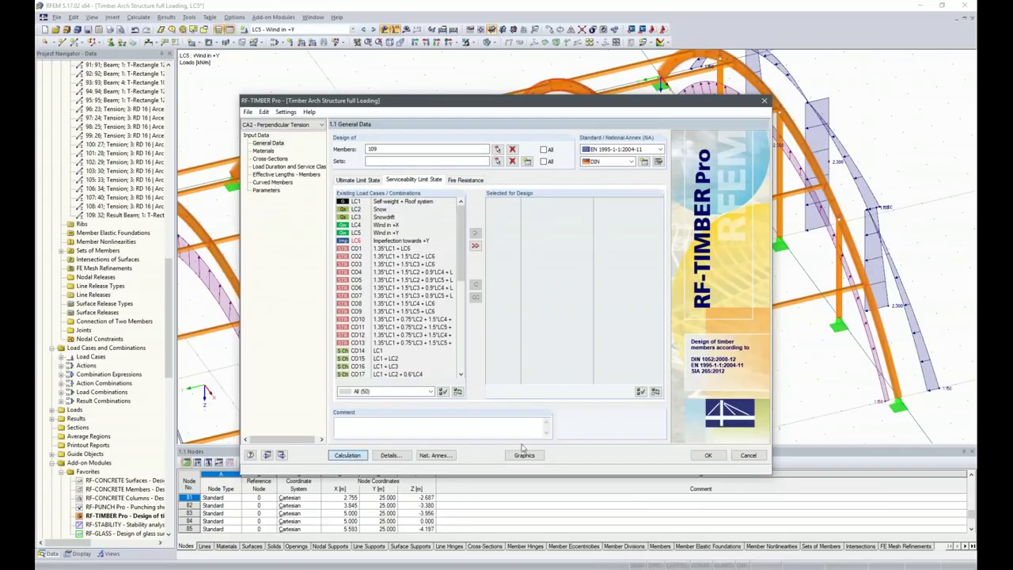
left_click(347, 455)
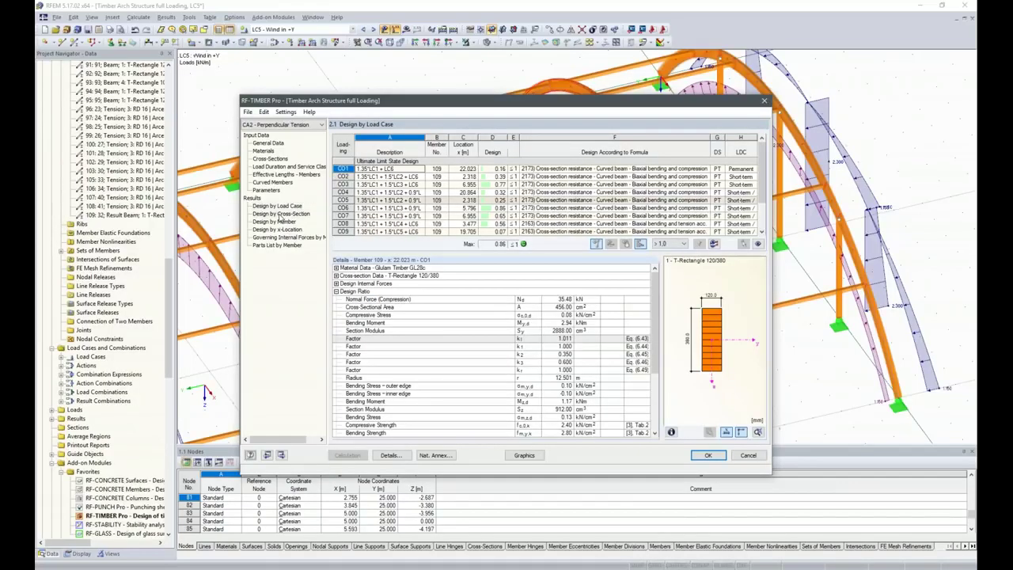
Review member 109's design ratios by cross-section, including tensile stress perpendicular to grain, and close the module with the results kept.
left_click(279, 213)
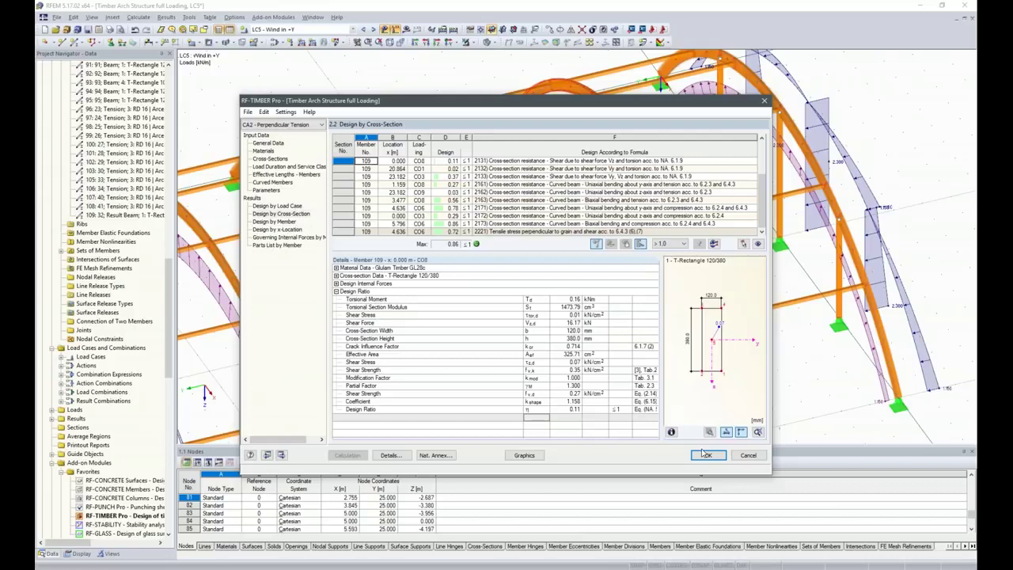
left_click(701, 453)
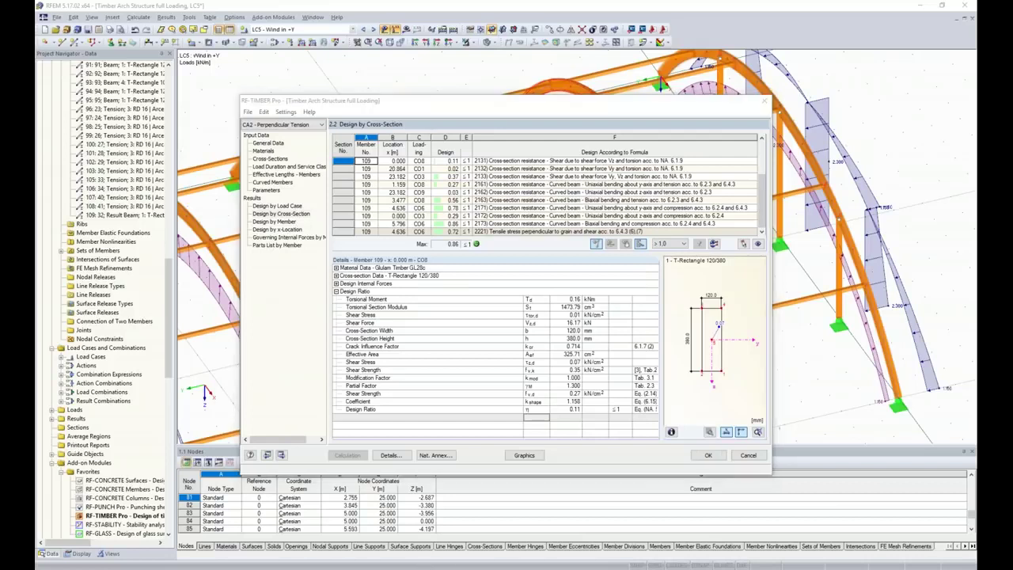
Switch to the web browser and open the Webinars page on the Dlubal website.
mouse_move(408, 563)
left_click(442, 542)
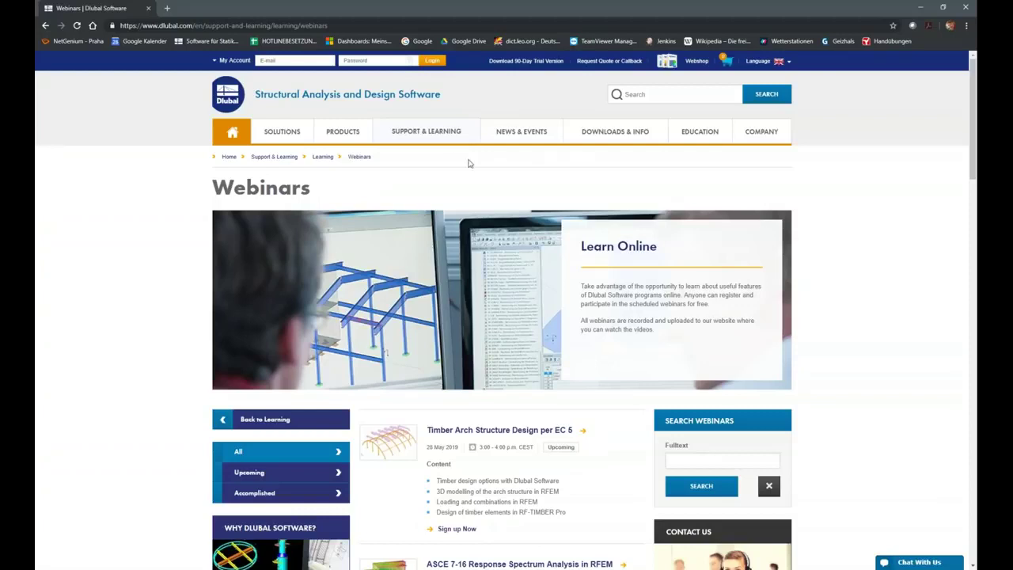
mouse_move(414, 136)
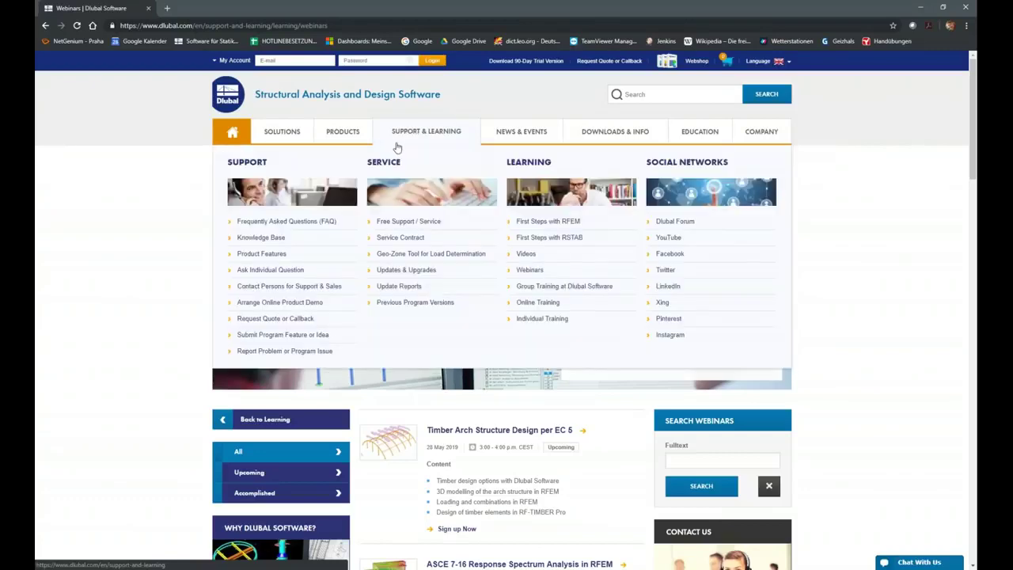
left_click(530, 270)
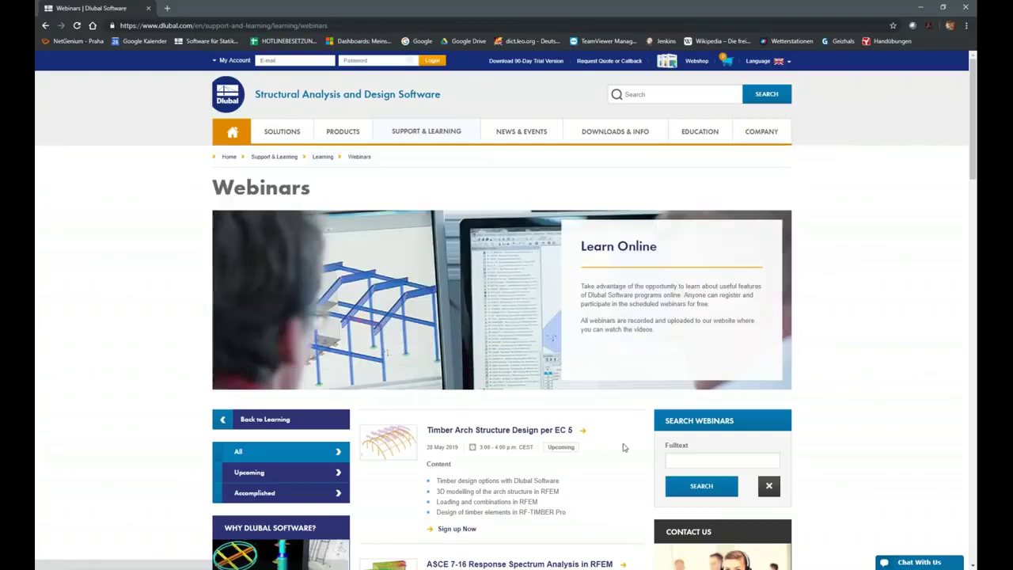
Browse the list of upcoming and recorded webinars down to its end and return to the page header.
scroll(546, 179, "down", 4)
scroll(545, 179, "down", 10)
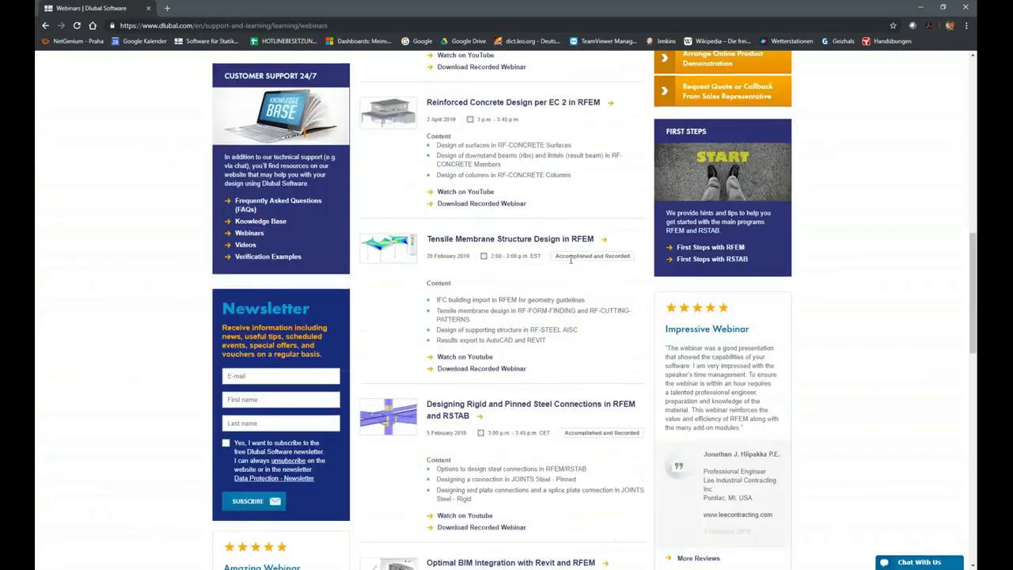
scroll(606, 323, "down", 7)
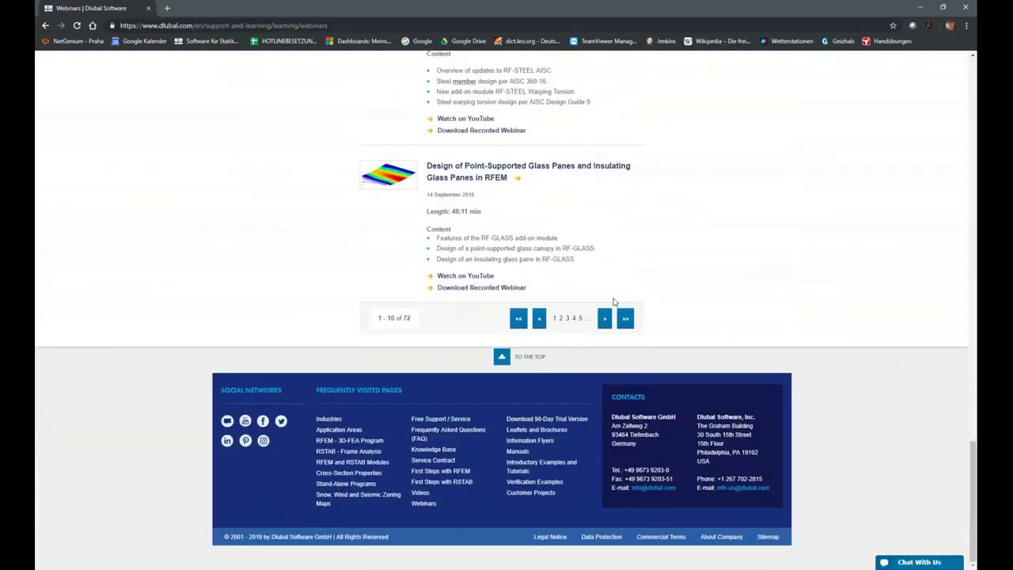
scroll(610, 317, "up", 10)
scroll(605, 339, "up", 10)
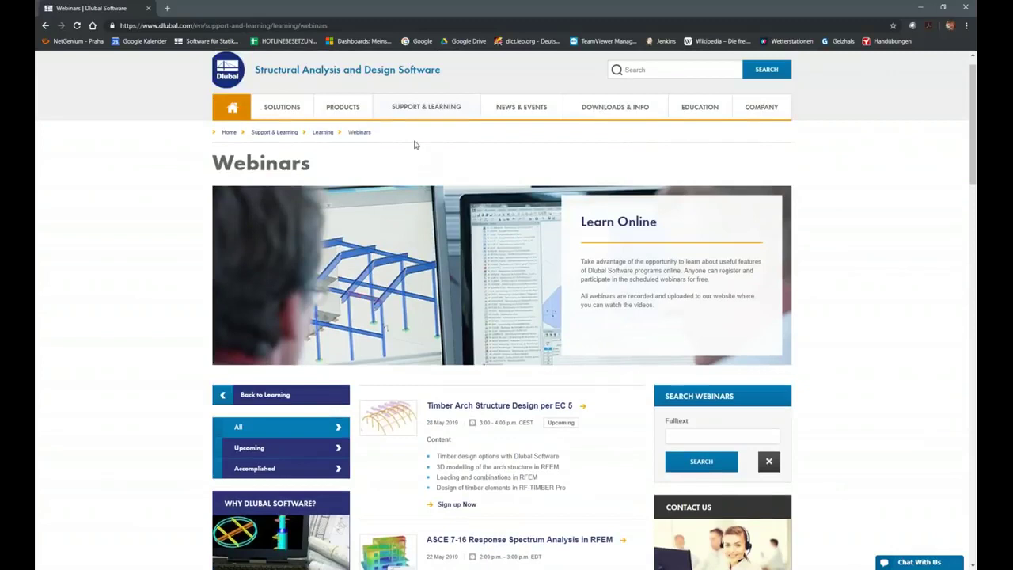
mouse_move(409, 116)
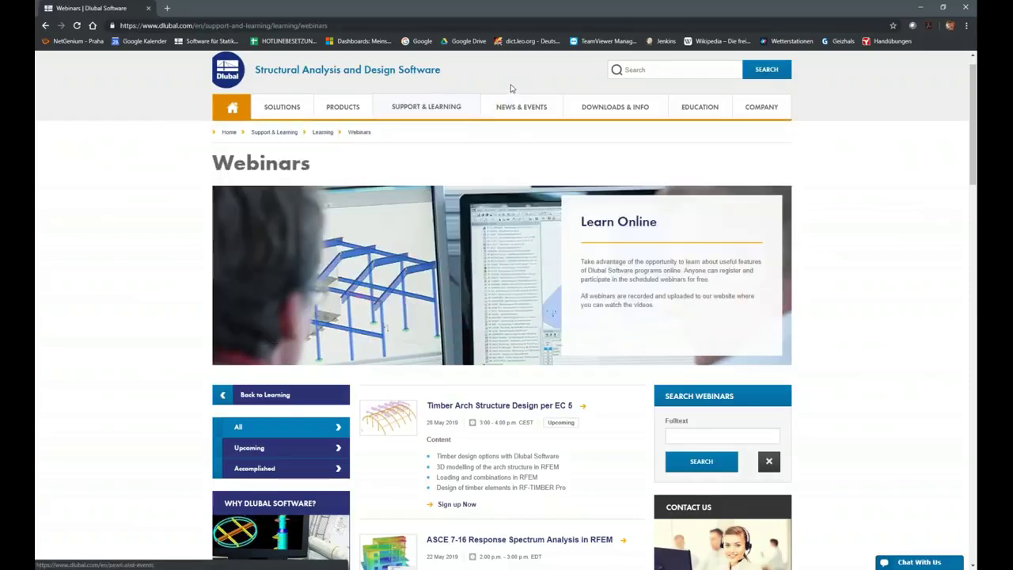
scroll(508, 96, "up", 1)
scroll(508, 96, "up", 1)
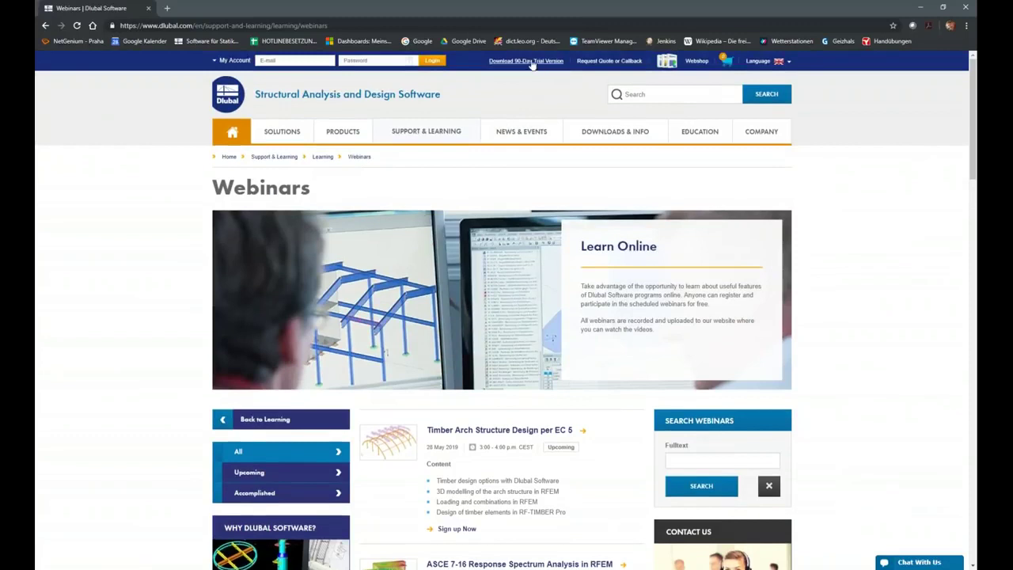